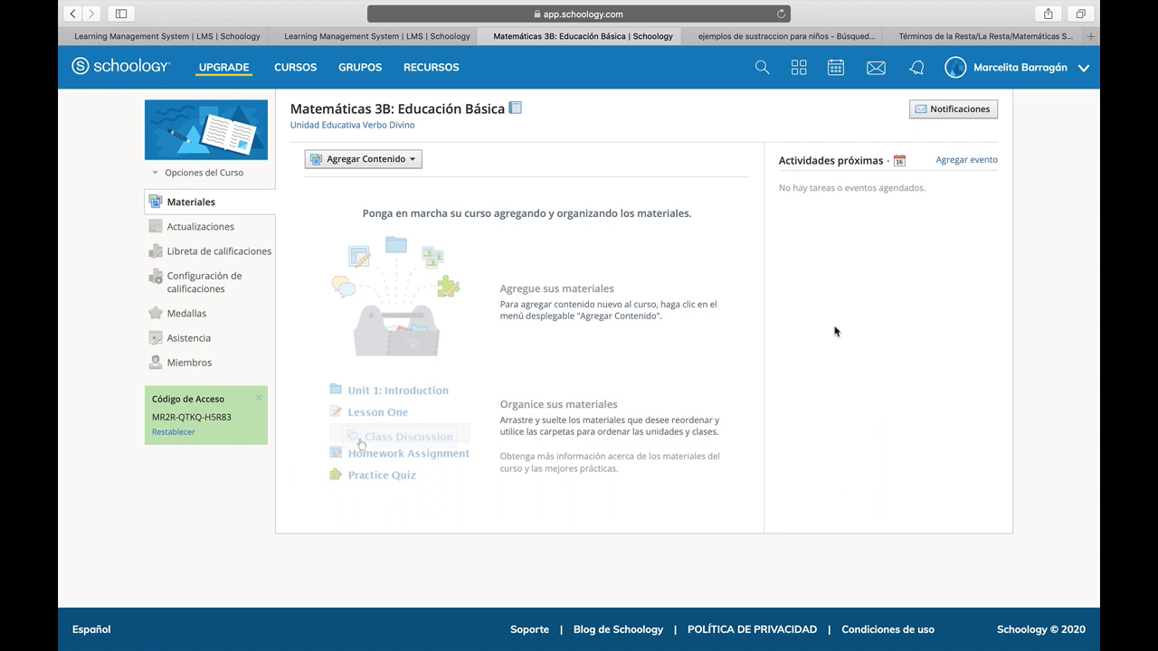
Open the Matemáticas 3B course and start adding a new test/quiz to its materials.
{"action": "left_click", "coordinate": [296, 70]}
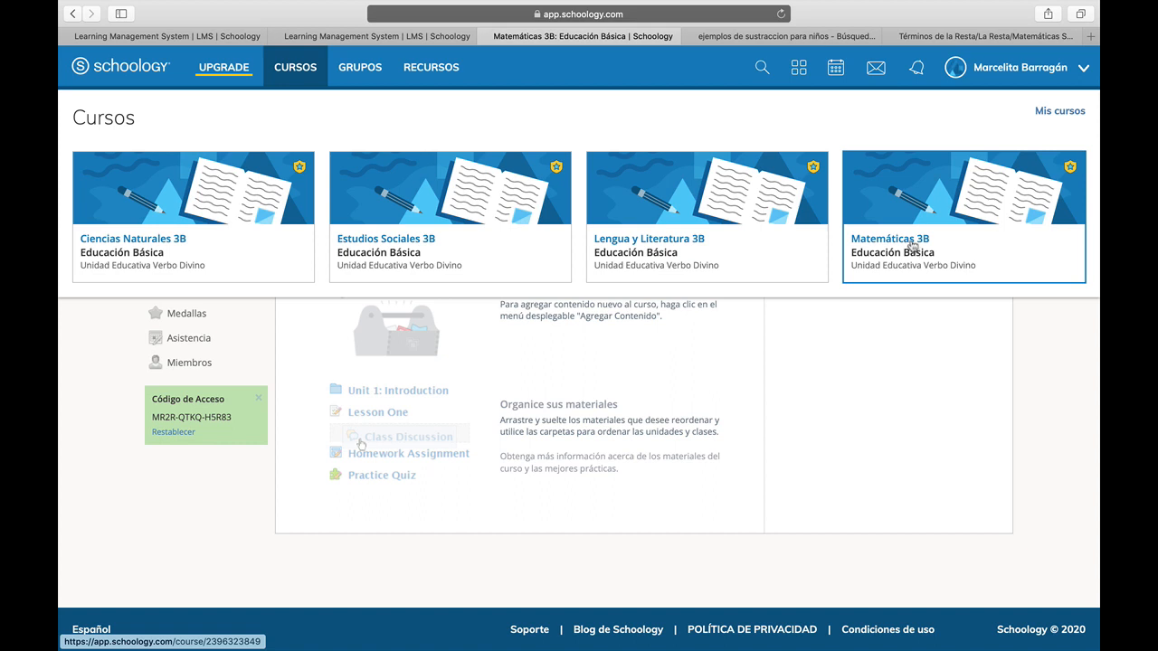
{"action": "left_click", "coordinate": [912, 245]}
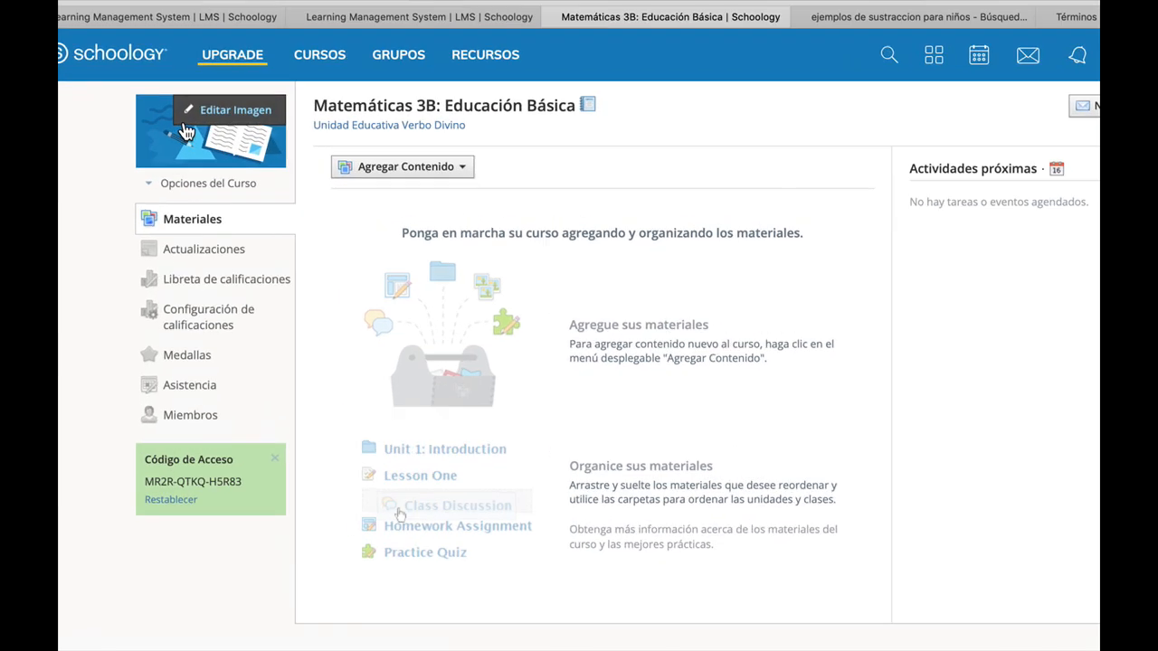
{"action": "left_click", "coordinate": [590, 192]}
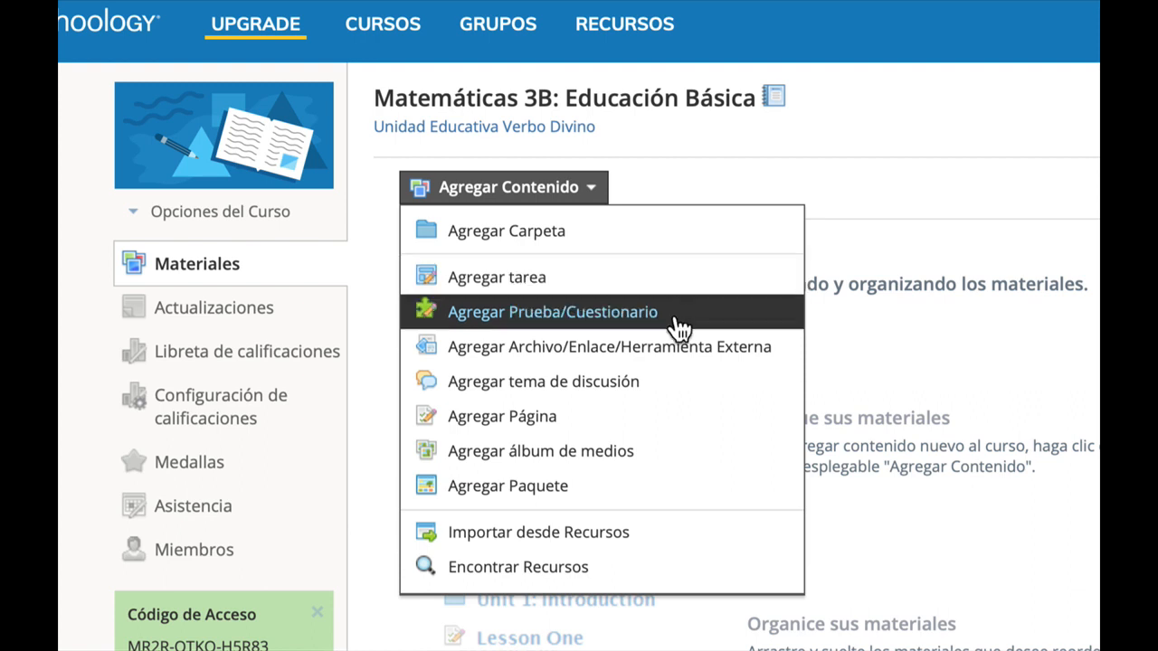
{"action": "left_click", "coordinate": [677, 317]}
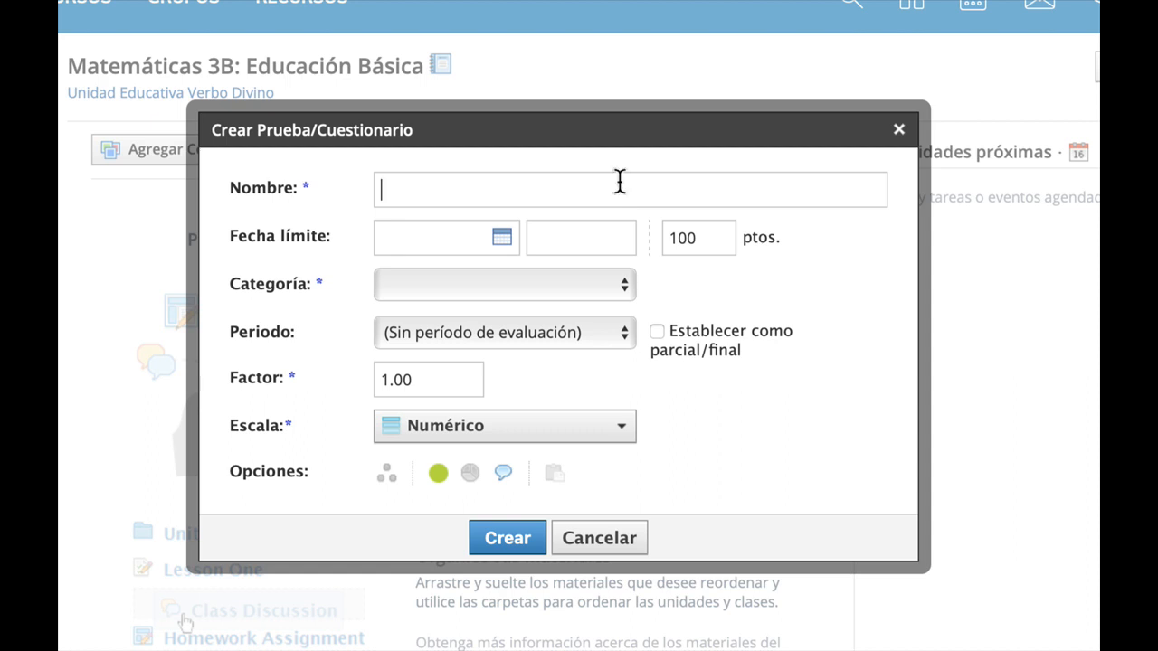
Name the quiz "Evaluación No. 1 - La Sustracción o Resta".
{"action": "type", "text": "Evaluación "}
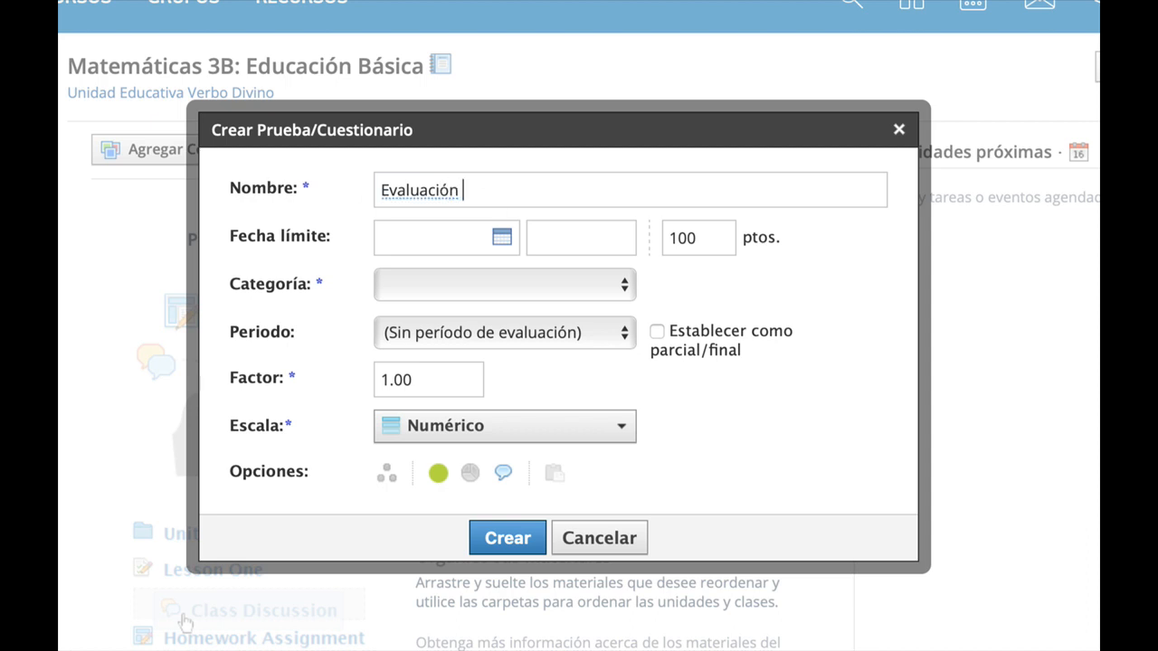
{"action": "type", "text": "No. 1 -"}
{"action": "type", "text": "La Sus"}
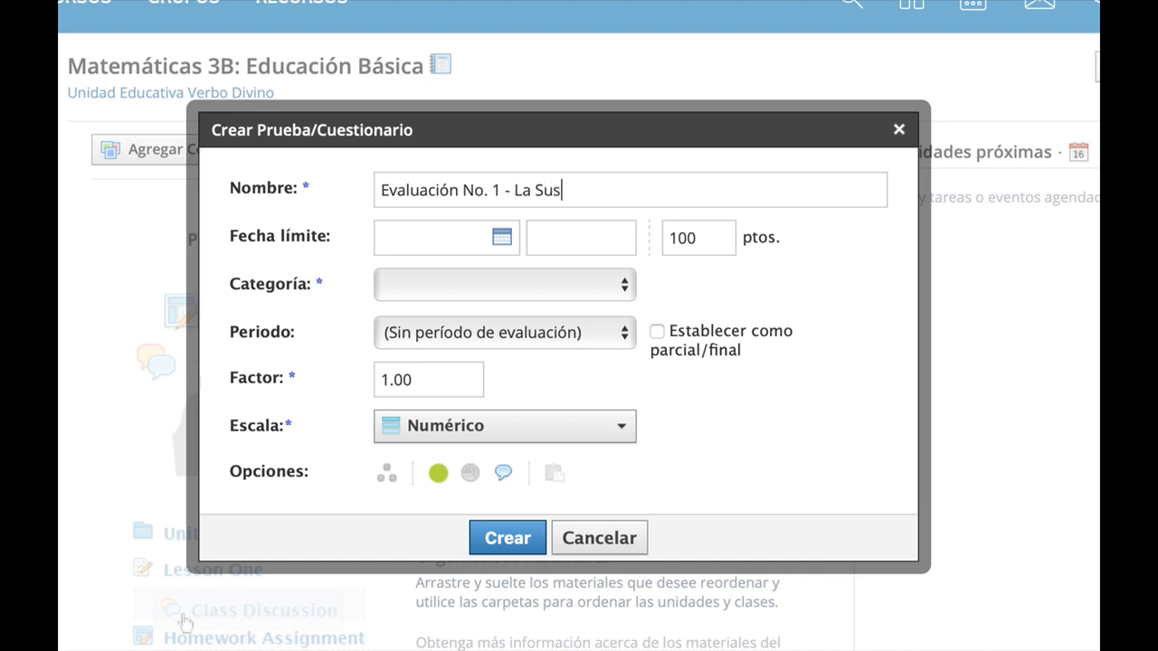
{"action": "type", "text": "tracción o Resta"}
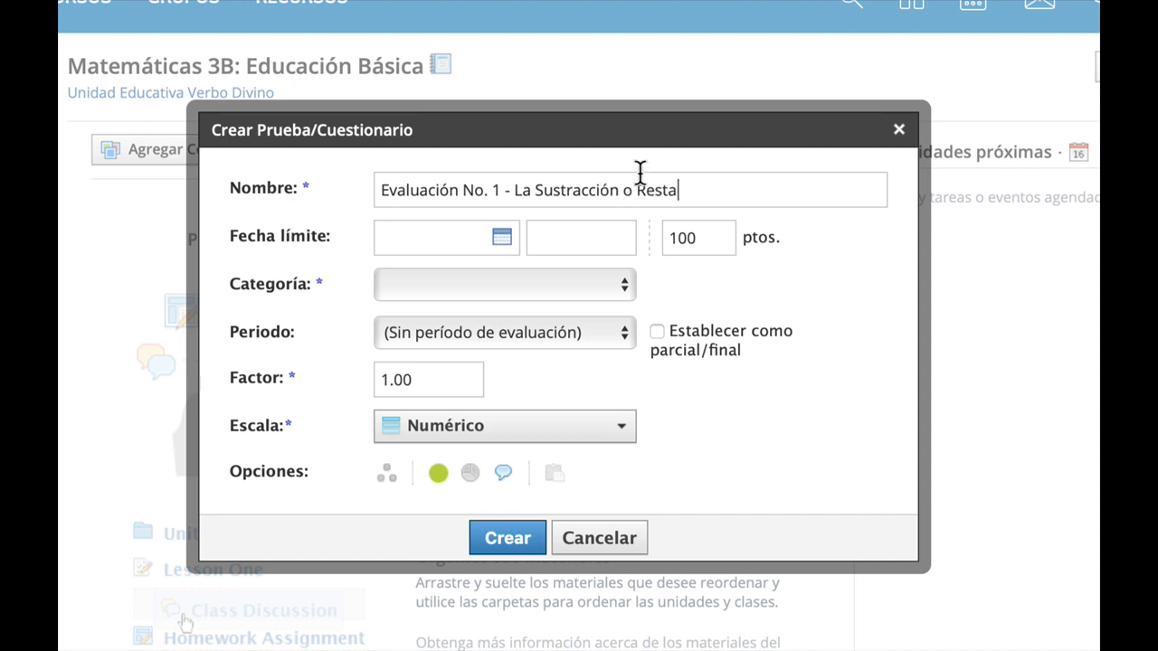
Set the quiz due date to 20/3/20 at 11:59PM and its points to 10.
{"action": "left_click", "coordinate": [464, 258]}
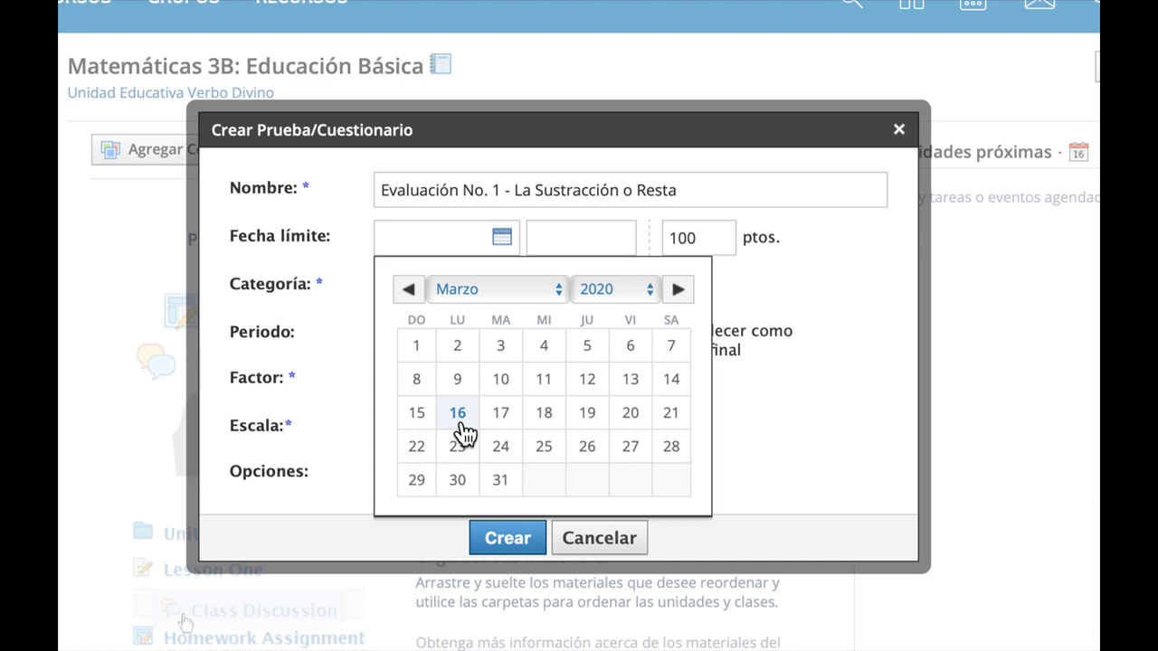
{"action": "left_click", "coordinate": [641, 421]}
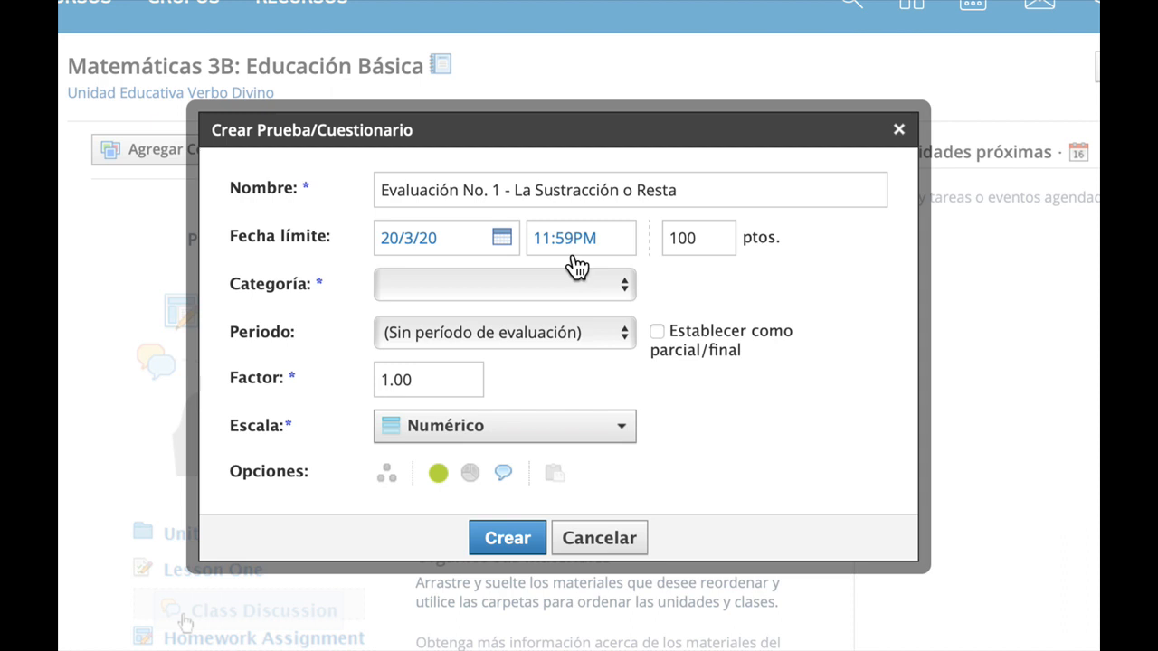
{"action": "left_click", "coordinate": [417, 243]}
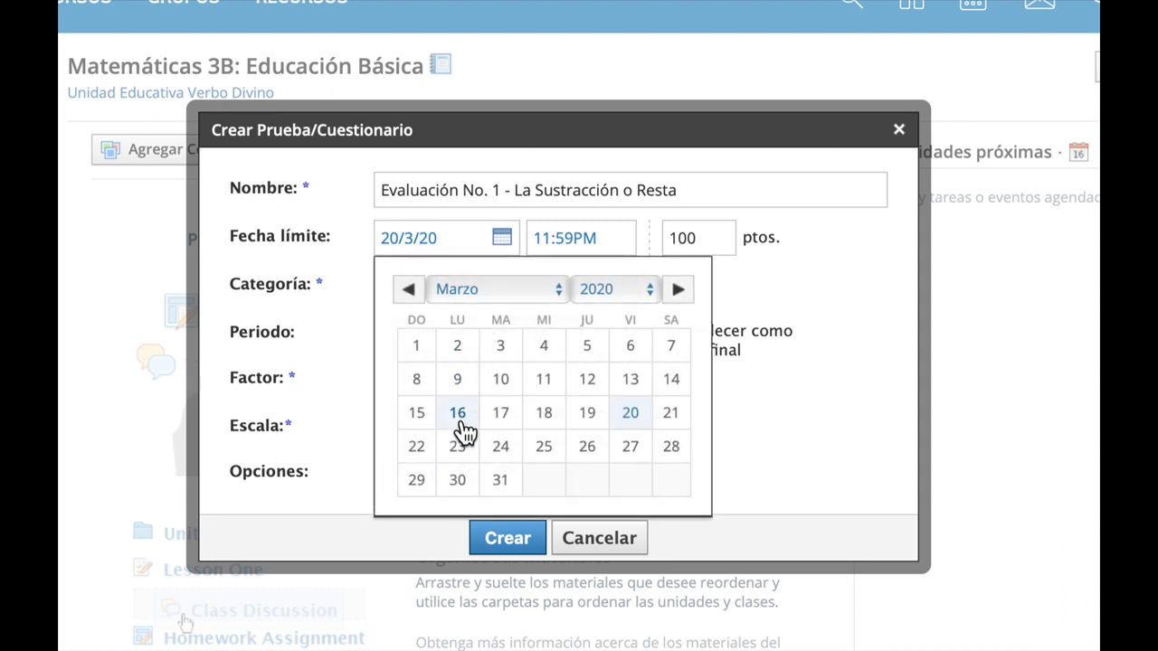
{"action": "left_click", "coordinate": [896, 259]}
{"action": "left_click", "coordinate": [541, 246]}
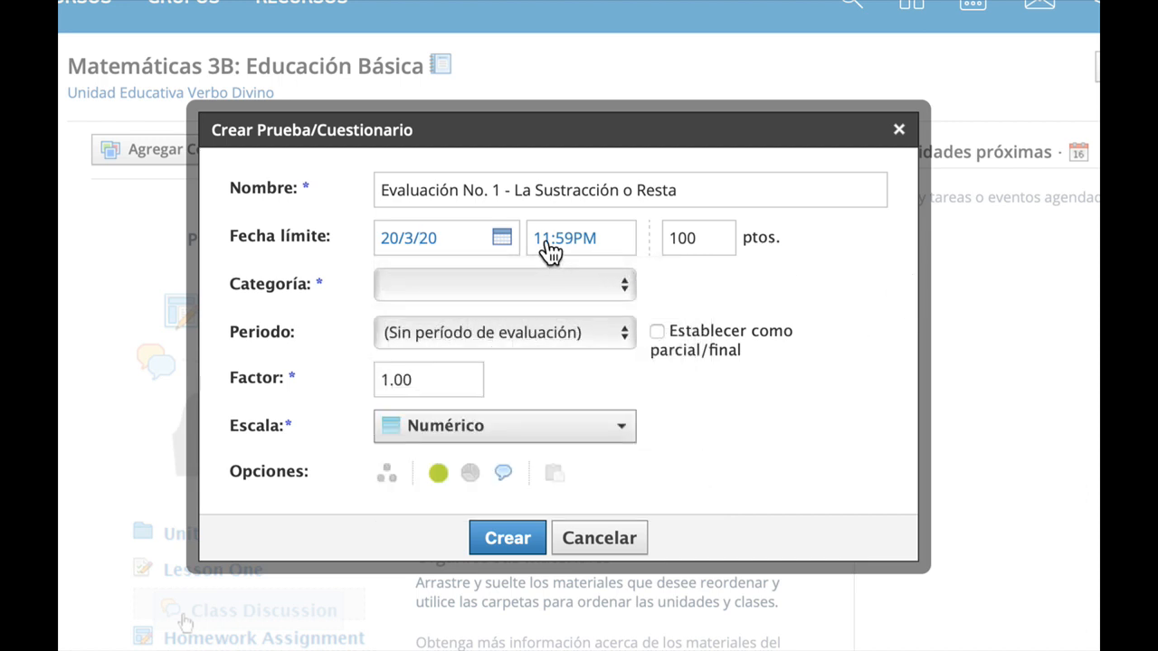
{"action": "left_click", "coordinate": [575, 241]}
{"action": "left_click", "coordinate": [602, 251]}
{"action": "left_click_drag", "start_coordinate": [603, 251], "coordinate": [525, 246]}
{"action": "left_click", "coordinate": [620, 248]}
{"action": "left_click", "coordinate": [721, 237]}
{"action": "type", "text": "10"}
Create a new grading category named "Evaluación Parcial" for the quiz.
{"action": "left_click", "coordinate": [489, 286]}
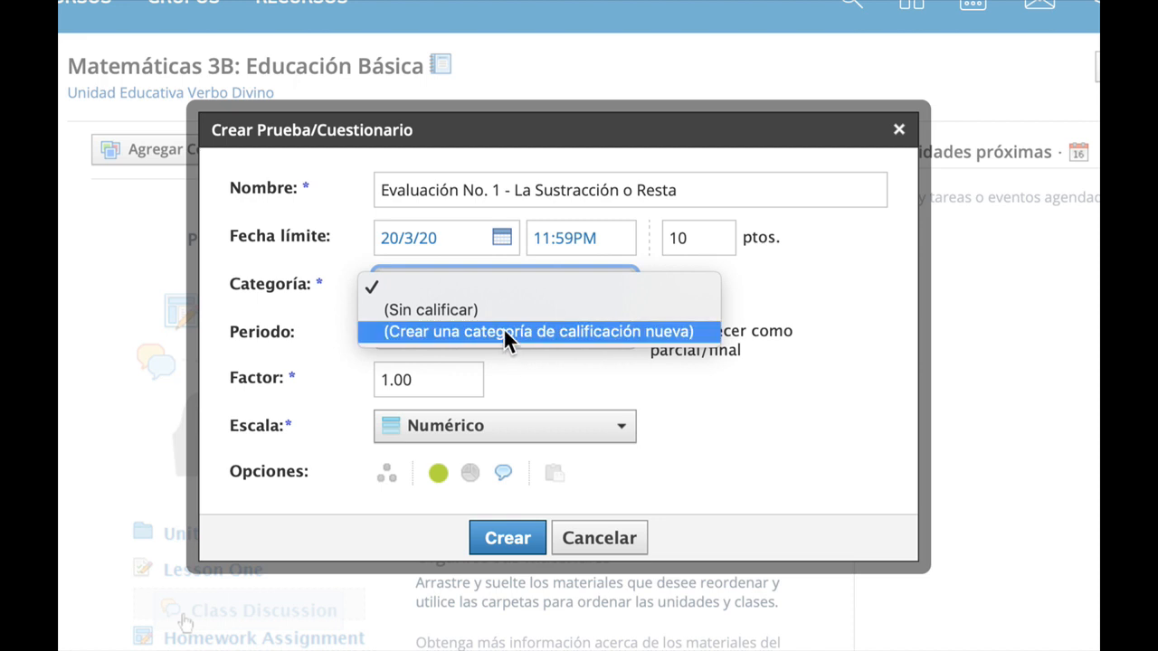
{"action": "left_click", "coordinate": [505, 333]}
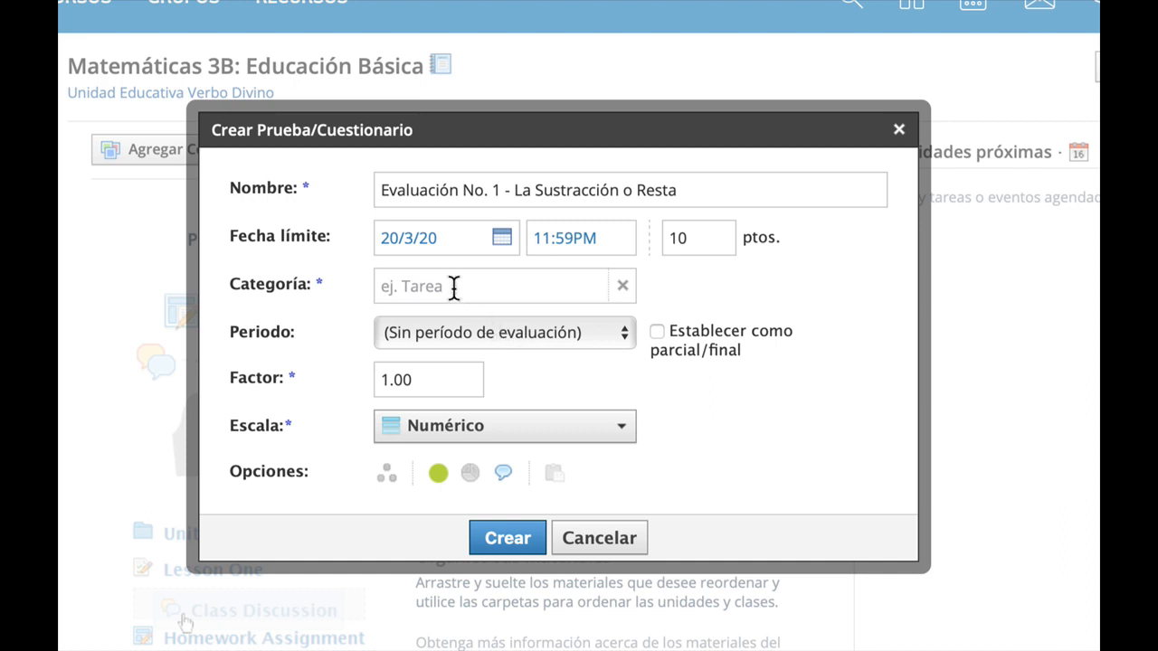
{"action": "left_click_drag", "start_coordinate": [478, 293], "coordinate": [258, 289]}
{"action": "type", "text": "Evaluaciones Parciales"}
{"action": "double_click", "coordinate": [396, 283]}
{"action": "type", "text": "Evaluación"}
{"action": "left_click", "coordinate": [589, 286]}
{"action": "key", "text": "BackSpace"}
{"action": "key", "text": "BackSpace"}
Keep the Numérico grading scale and create the quiz.
{"action": "left_click", "coordinate": [474, 432]}
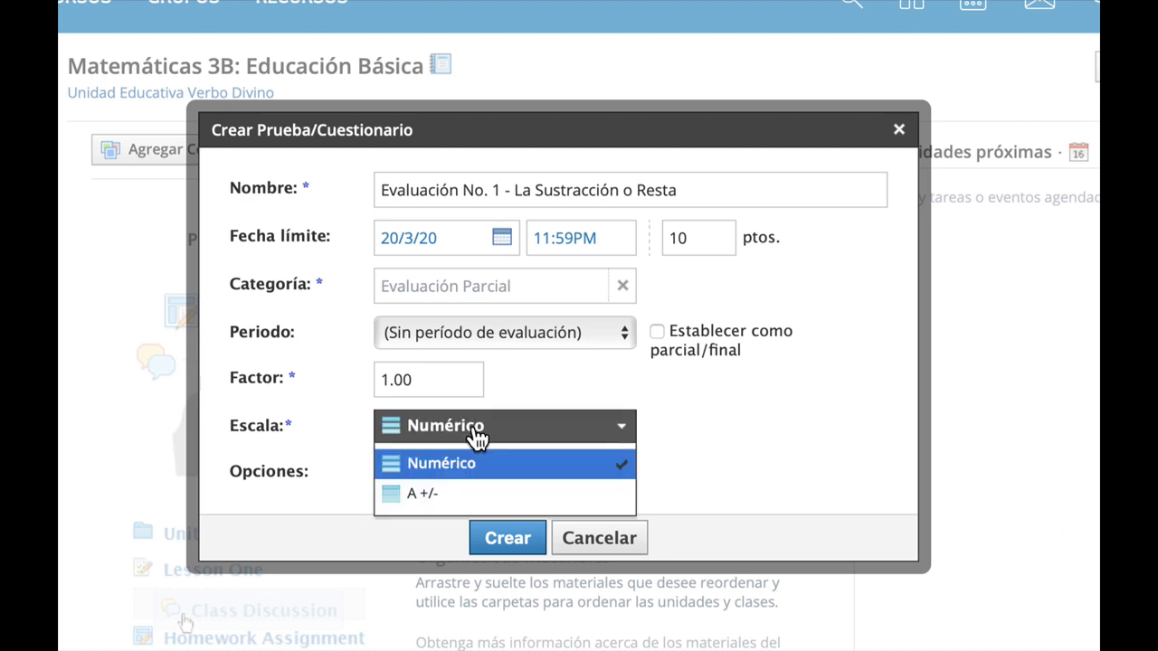
{"action": "left_click", "coordinate": [477, 436]}
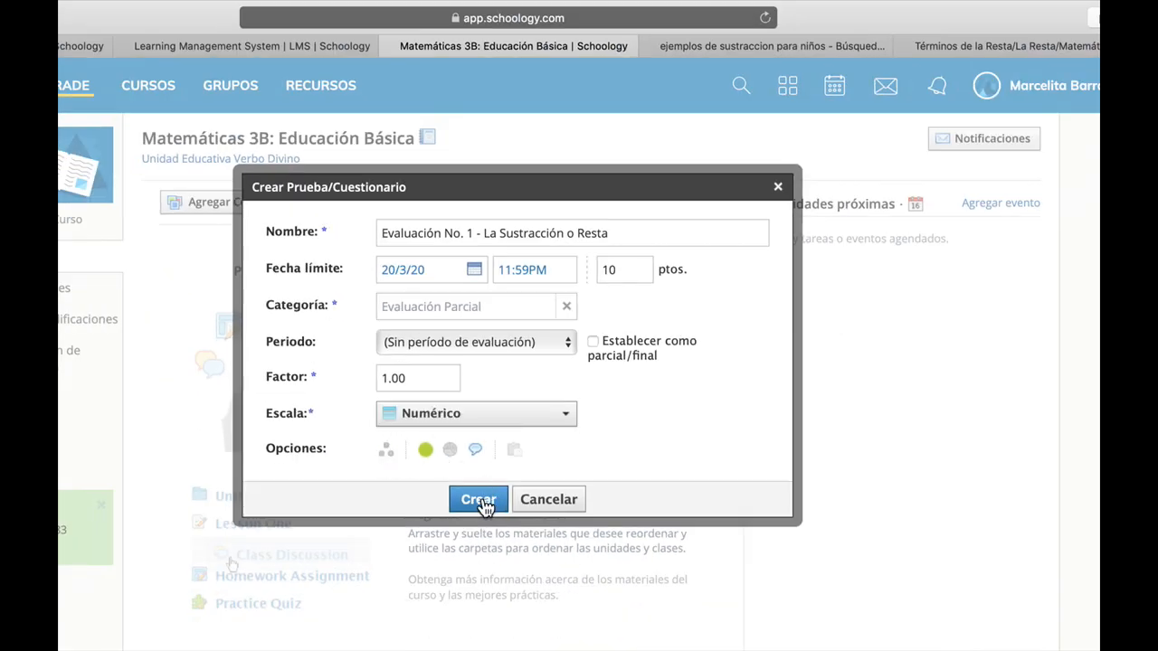
{"action": "left_click", "coordinate": [485, 505]}
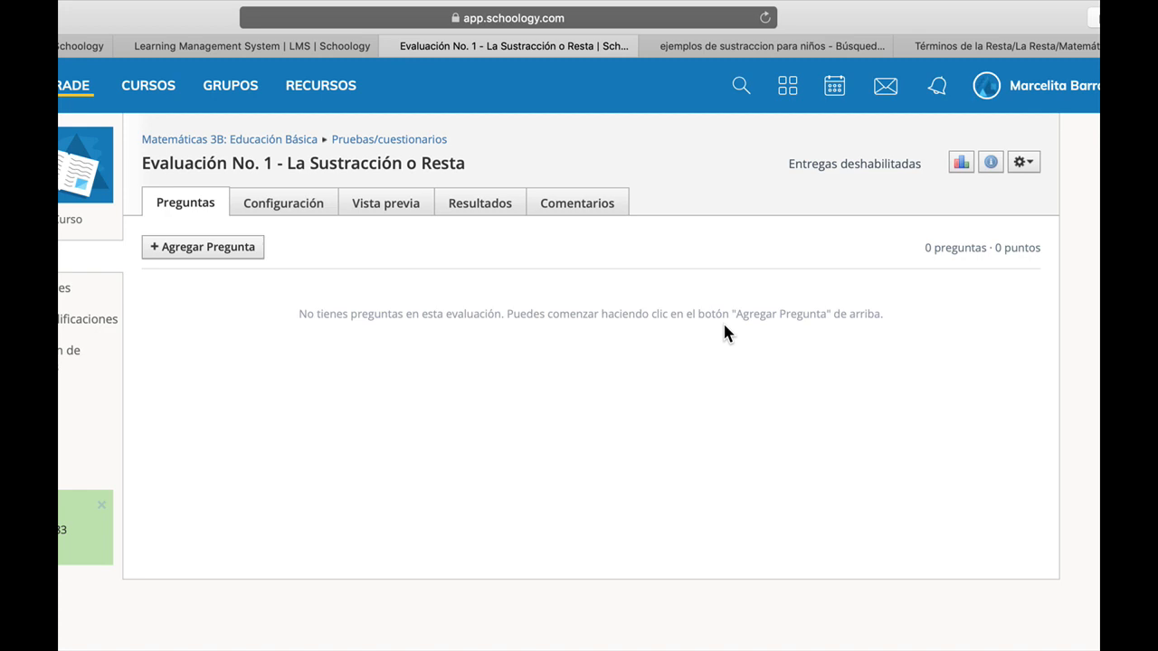
In the quiz settings, write the instruction "Lea detenidamente cada una de las preguntas antes de responder.".
{"action": "left_click", "coordinate": [283, 206]}
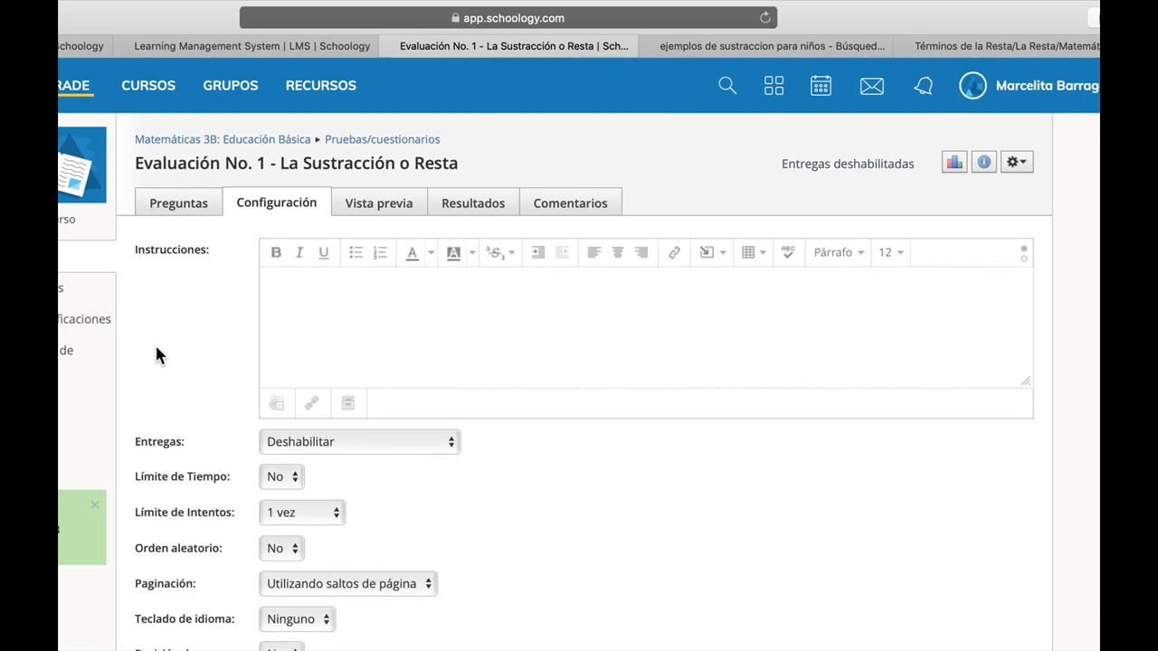
{"action": "left_click", "coordinate": [319, 297]}
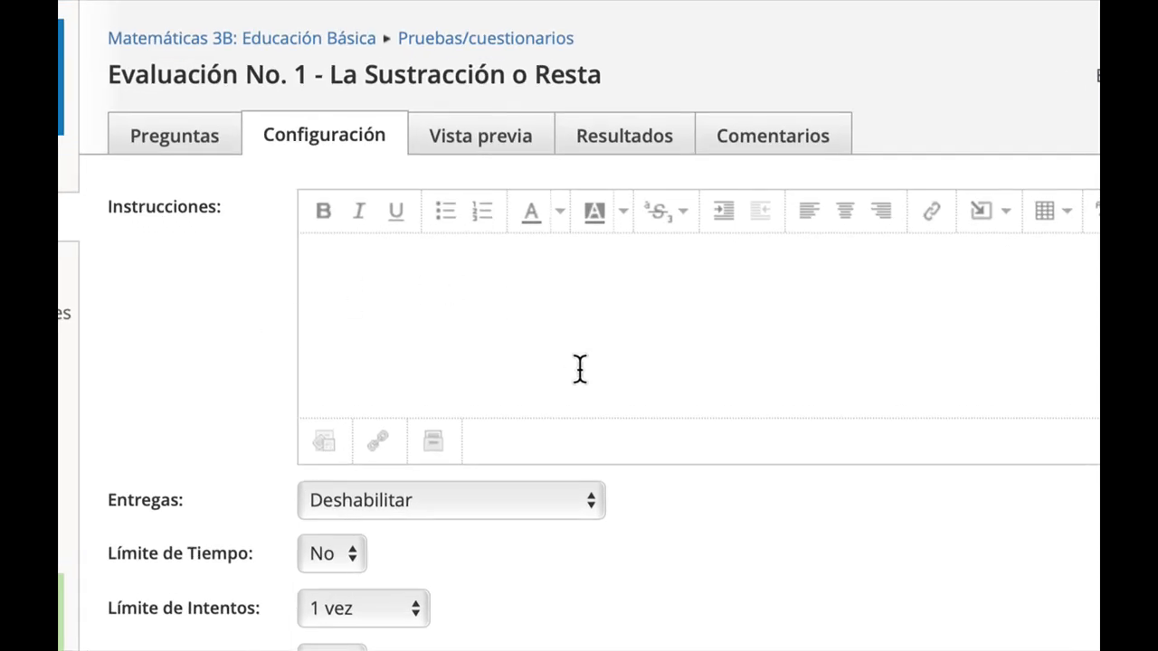
{"action": "scroll", "coordinate": [699, 552], "scroll_direction": "down", "scroll_amount": 2}
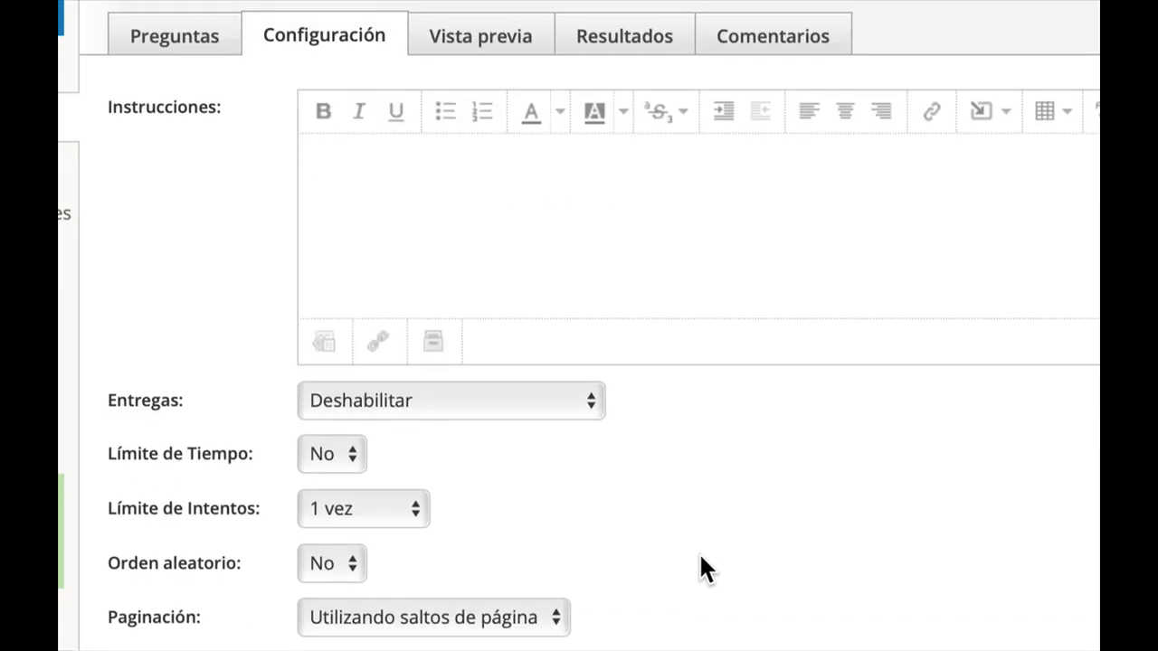
{"action": "scroll", "coordinate": [704, 569], "scroll_direction": "down", "scroll_amount": 1}
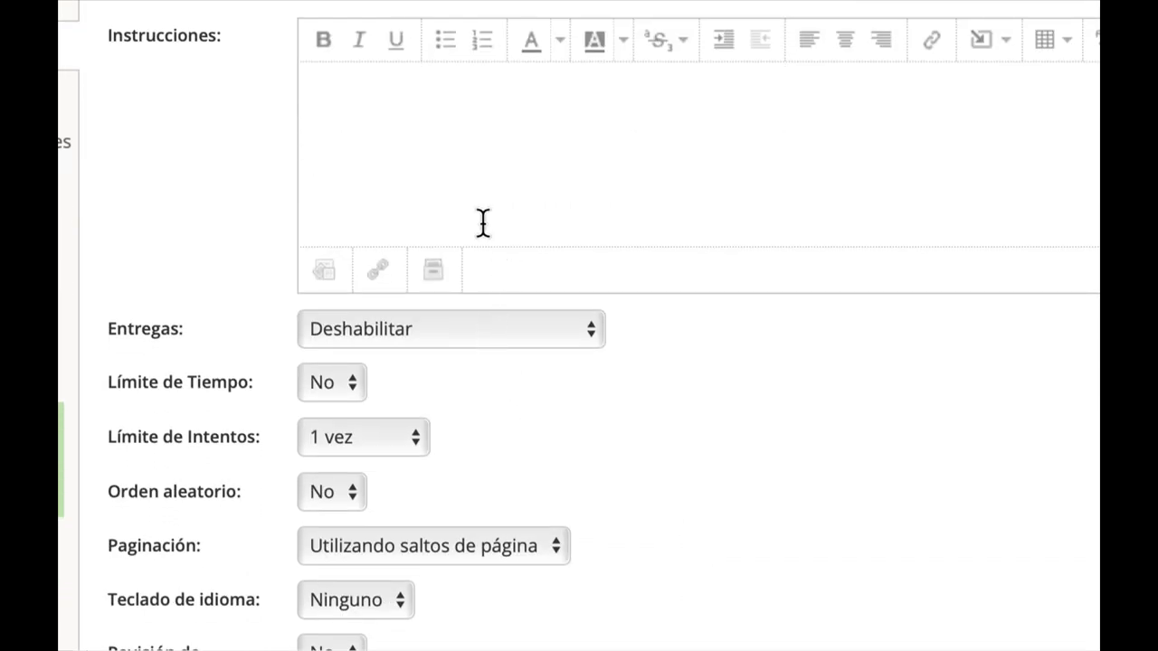
{"action": "scroll", "coordinate": [479, 228], "scroll_direction": "up", "scroll_amount": 2}
{"action": "left_click", "coordinate": [465, 279]}
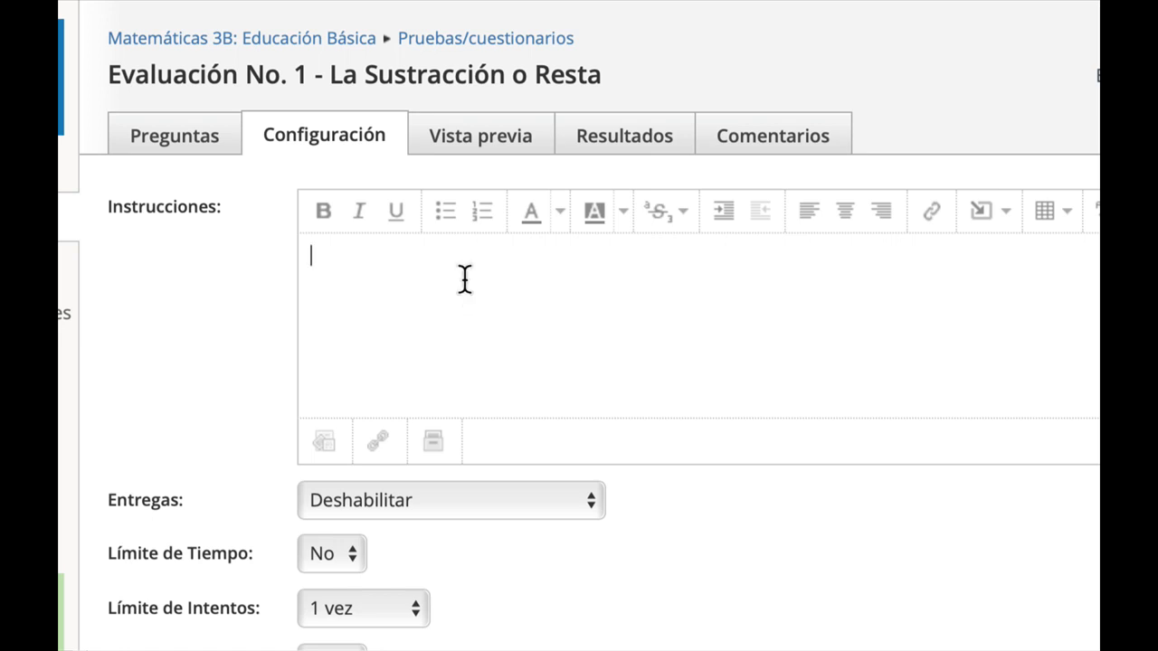
{"action": "type", "text": "Lea deteni"}
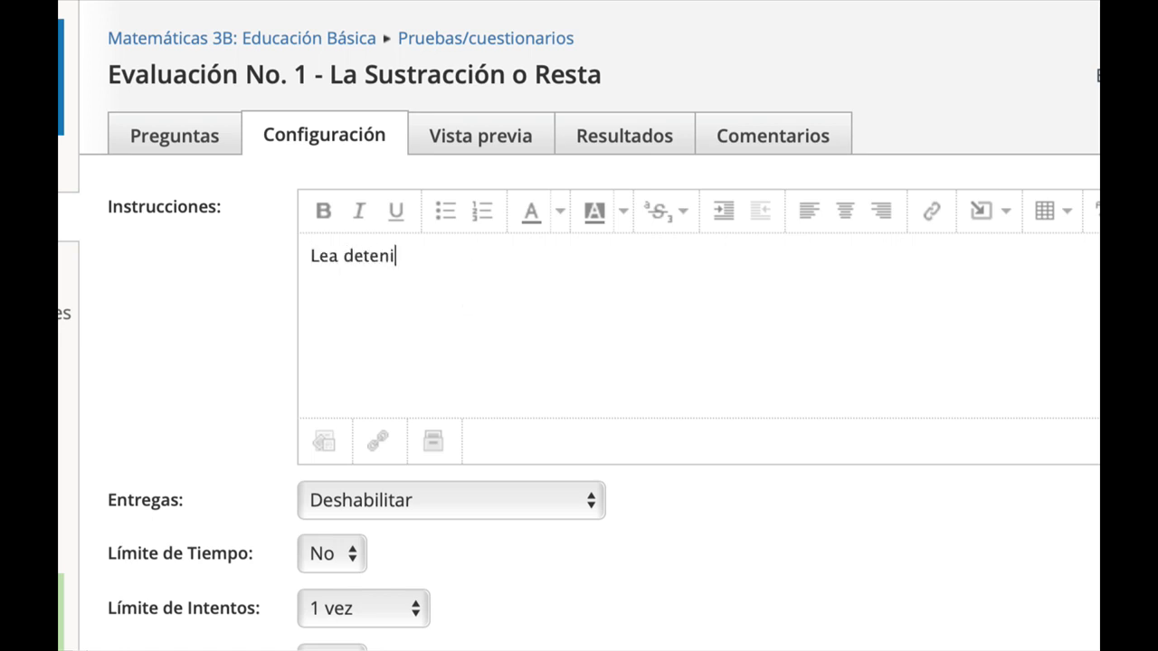
{"action": "type", "text": "damente cada una de las zpre"}
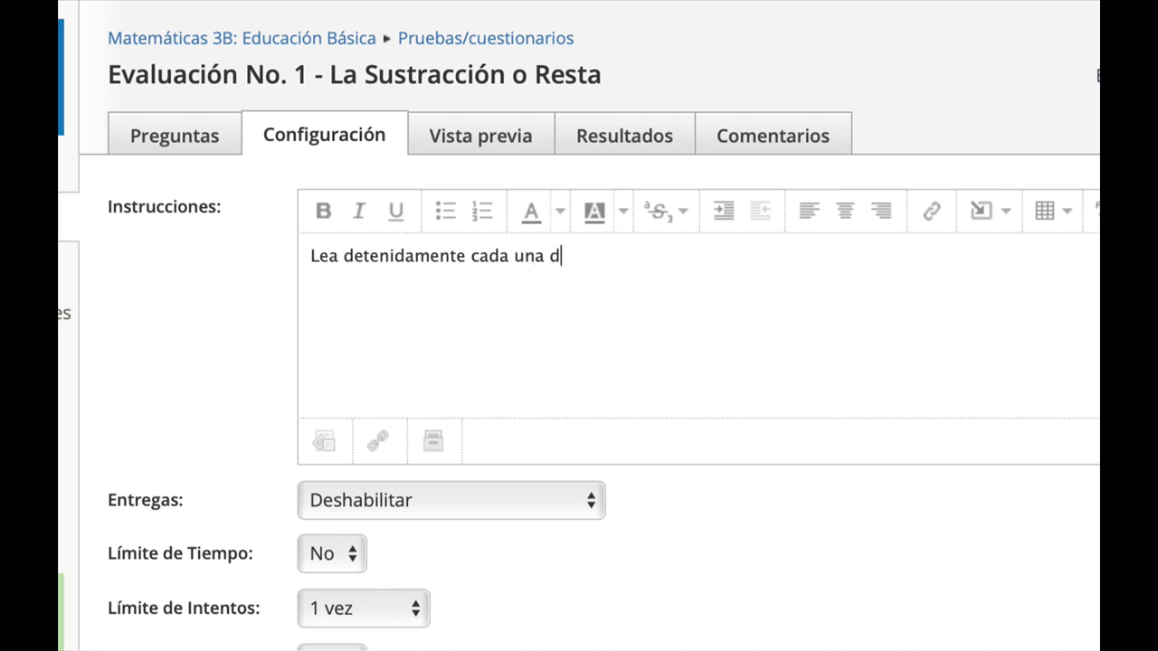
{"action": "key", "text": "BackSpace"}
{"action": "key", "text": "BackSpace"}
{"action": "key", "text": "BackSpace"}
{"action": "key", "text": "BackSpace"}
{"action": "type", "text": "preguntas "}
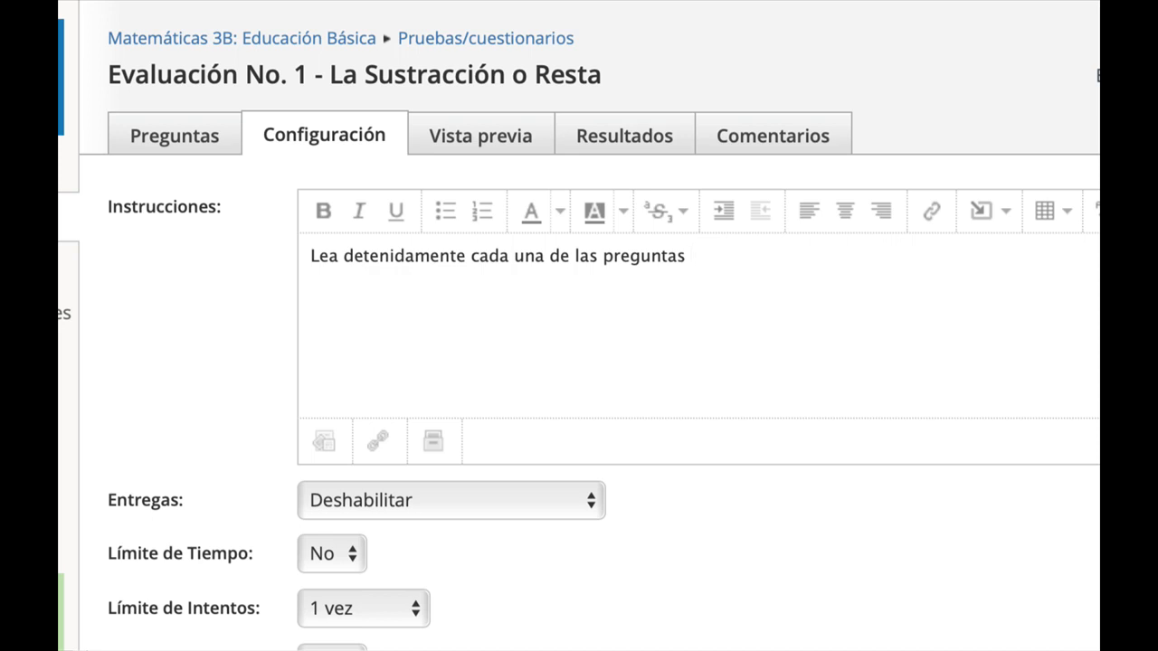
{"action": "type", "text": "antes de responder."}
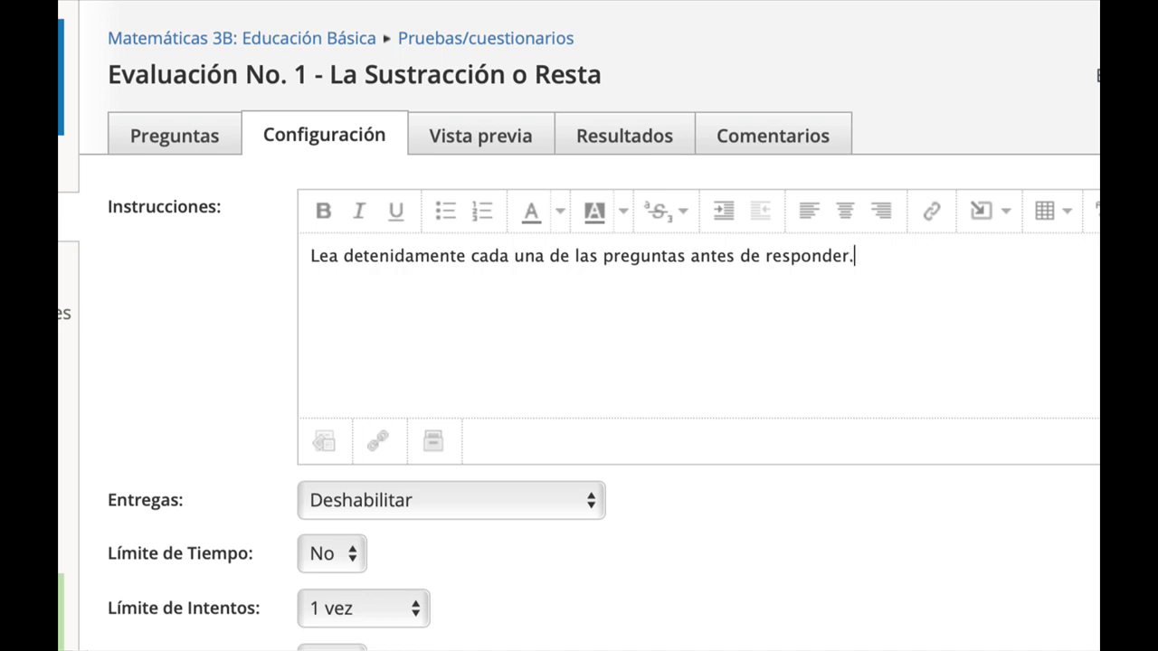
Add the instruction line "Utilice el libro de trabajo, revise sus tareas con respecto al tema.".
{"action": "key", "text": "Return"}
{"action": "type", "text": "Utilice el libro de tra"}
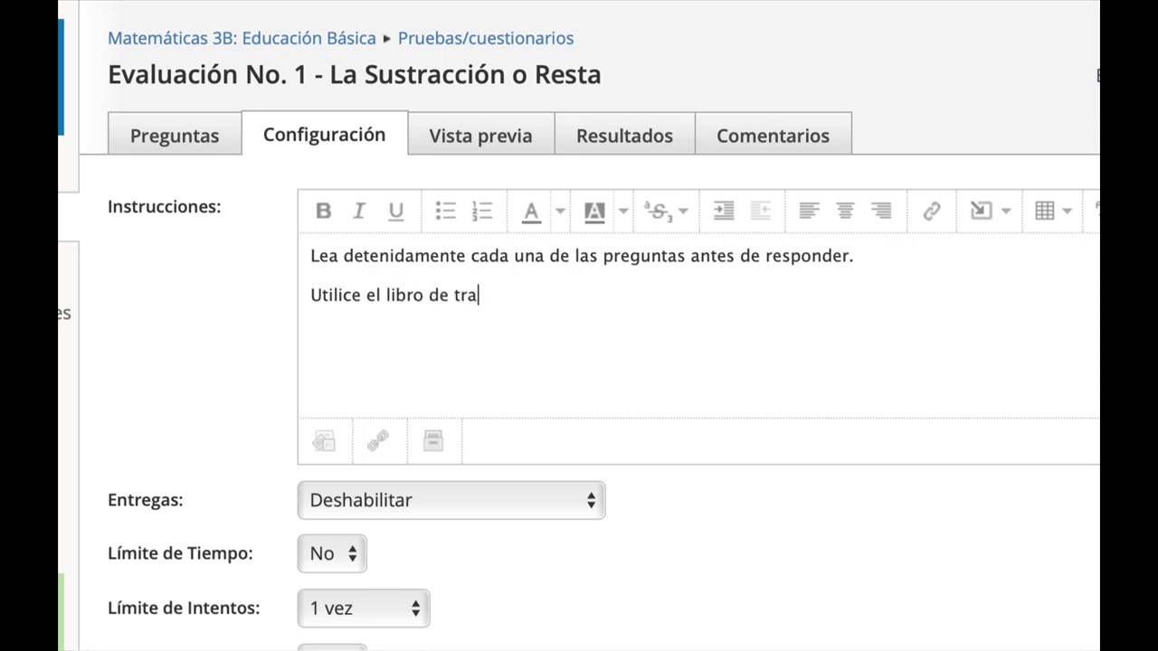
{"action": "type", "text": "bajo, revise sus tare"}
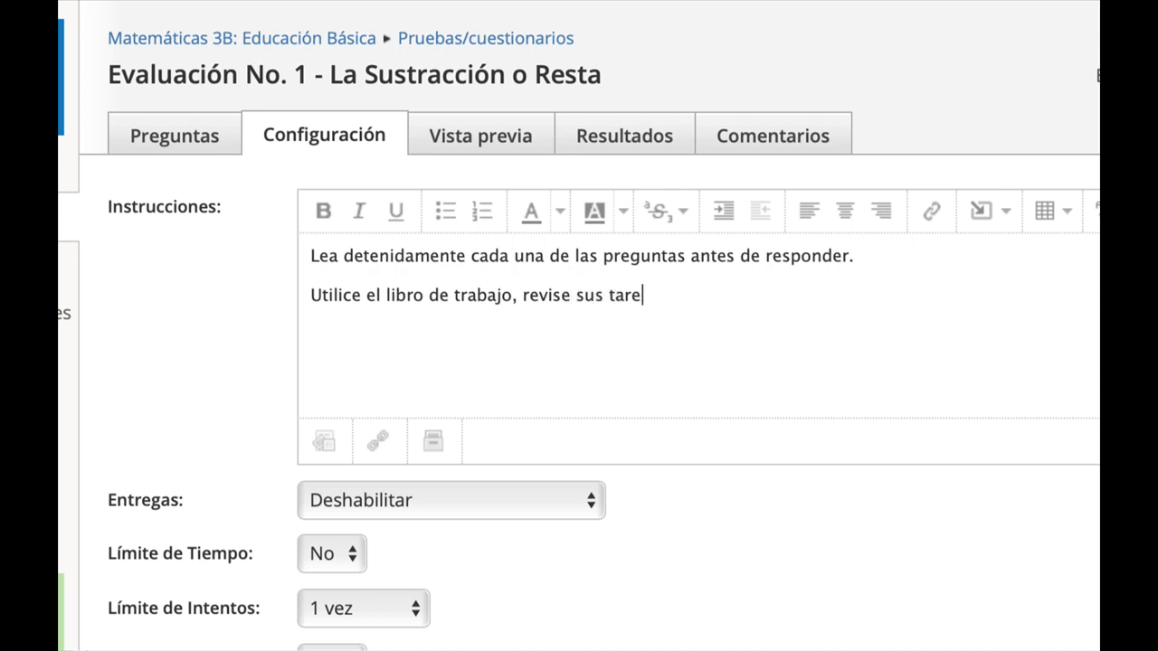
{"action": "type", "text": "as con respecto al tema."}
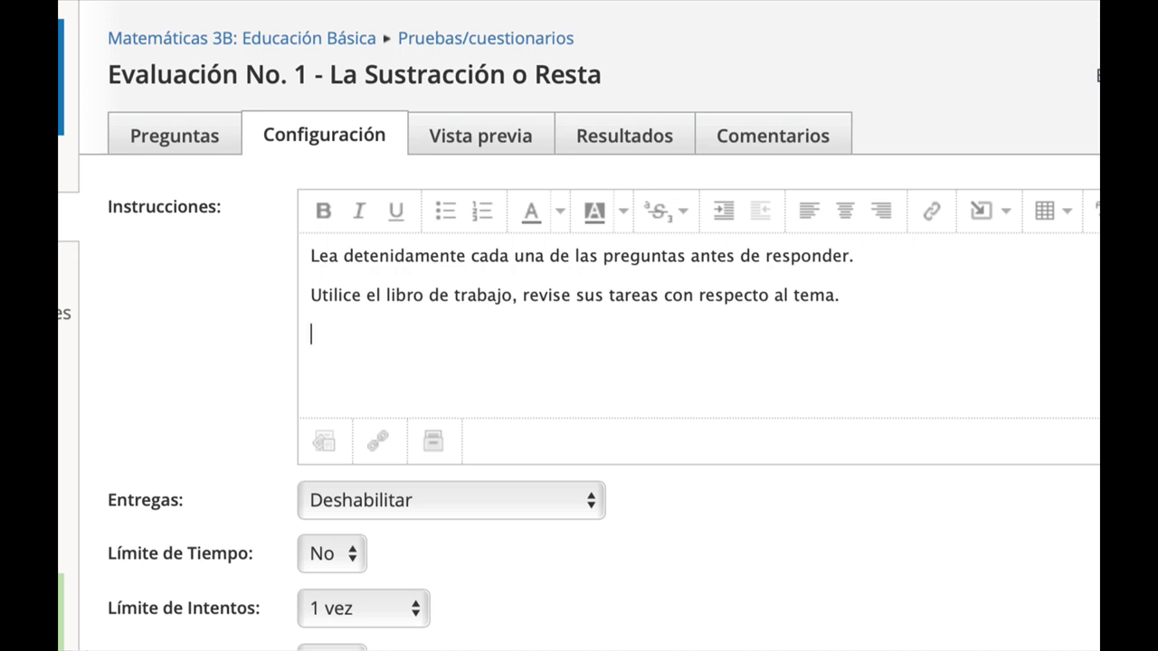
Add the instruction line "Una vez terminada la evaluación tome una captura de pantalla de sus resultados como respaldo.".
{"action": "type", "text": "To"}
{"action": "key", "text": "BackSpace"}
{"action": "key", "text": "BackSpace"}
{"action": "key", "text": "Return"}
{"action": "type", "text": "Una vez tetm"}
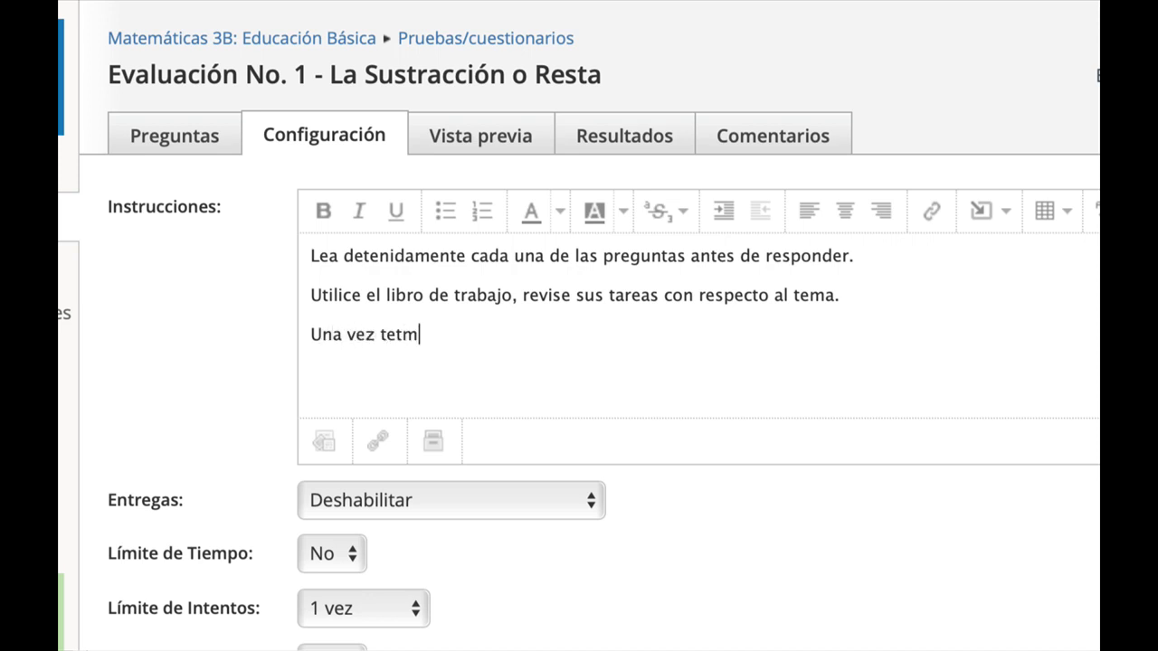
{"action": "key", "text": "BackSpace"}
{"action": "key", "text": "BackSpace"}
{"action": "type", "text": "rminada la valuación"}
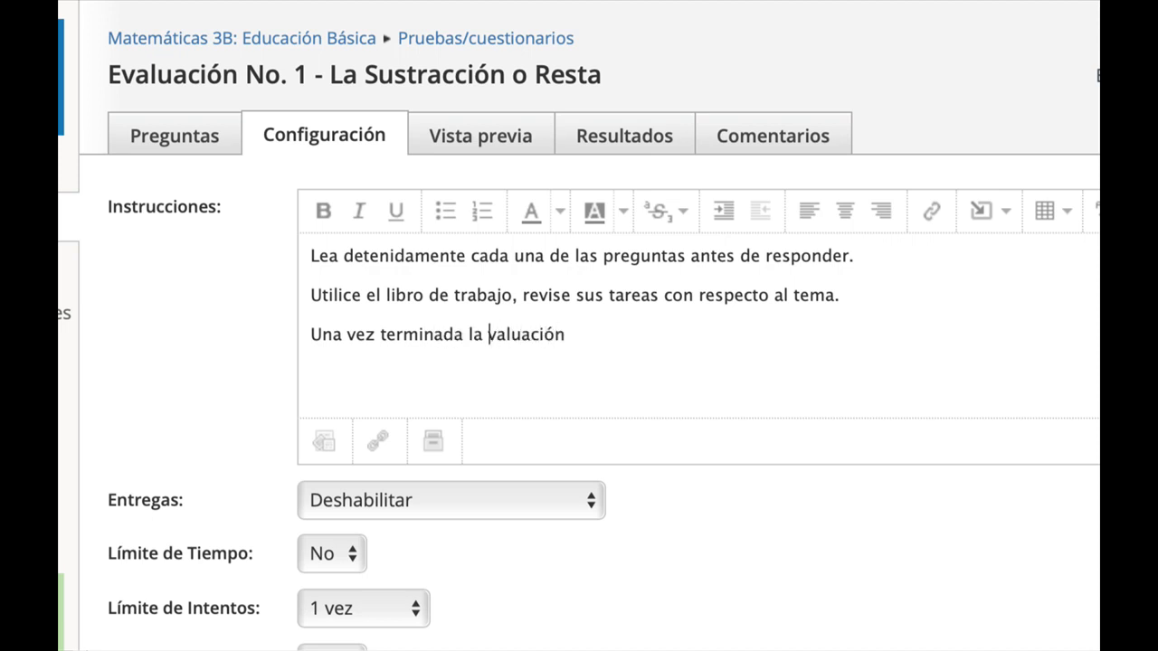
{"action": "type", "text": "e"}
{"action": "key", "text": "Right"}
{"action": "key", "text": "Right"}
{"action": "key", "text": "Right"}
{"action": "key", "text": "Right"}
{"action": "key", "text": "Right"}
{"action": "key", "text": "Right"}
{"action": "key", "text": "Right"}
{"action": "key", "text": "Right"}
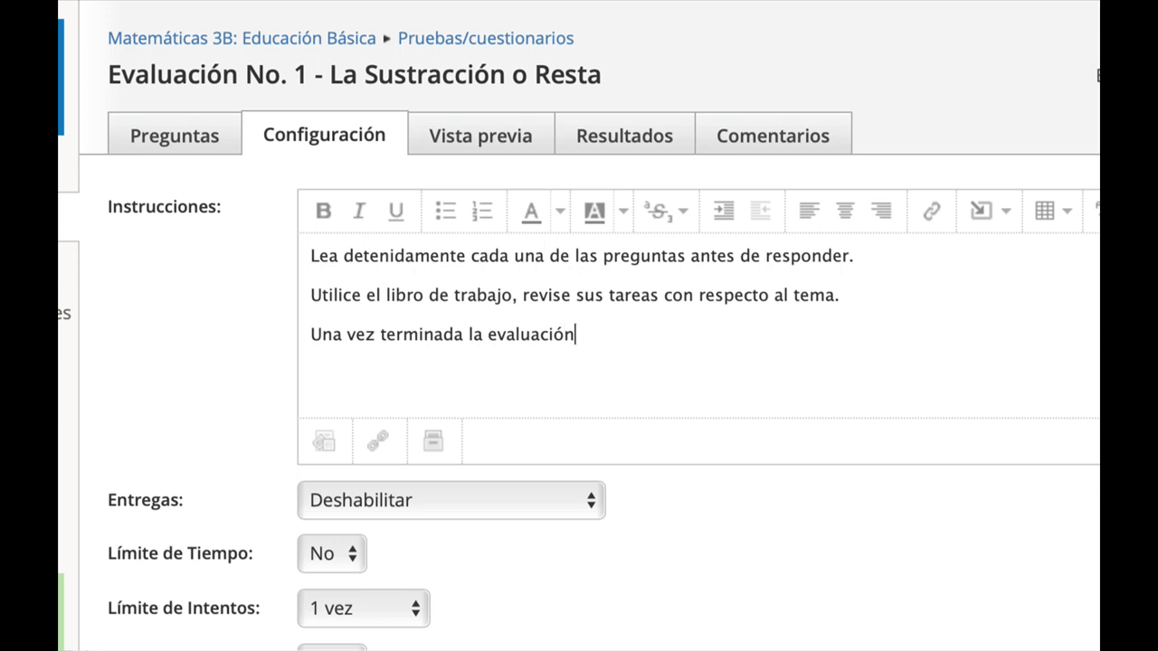
{"action": "type", "text": "tome una ca"}
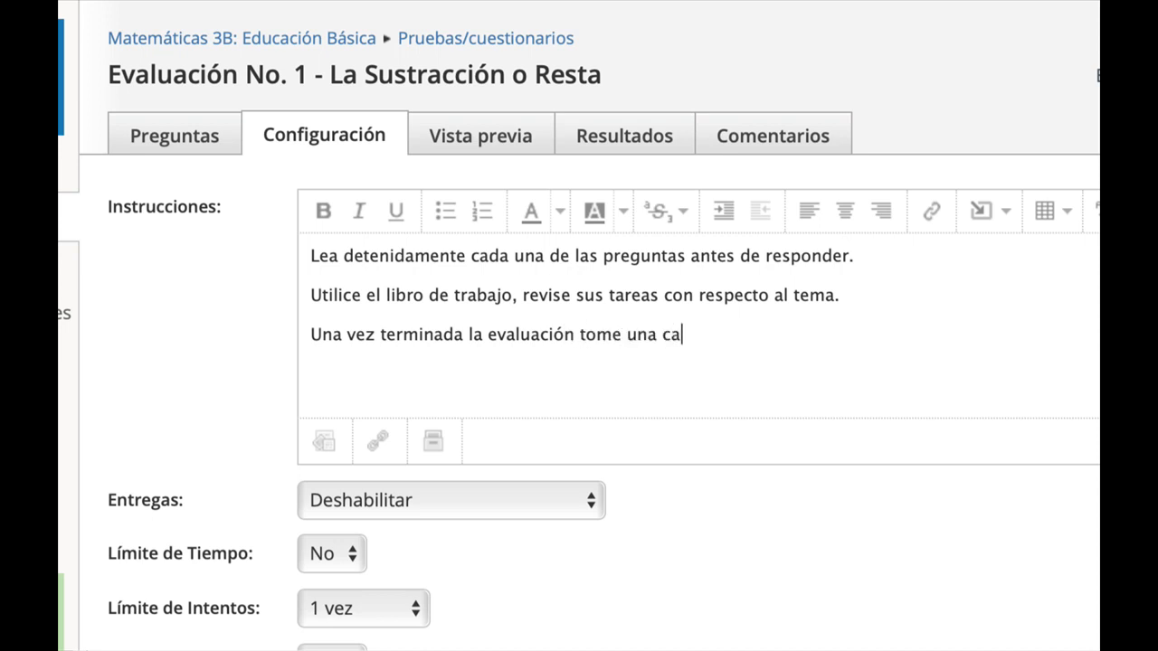
{"action": "type", "text": "ptura de pantalla de sus "}
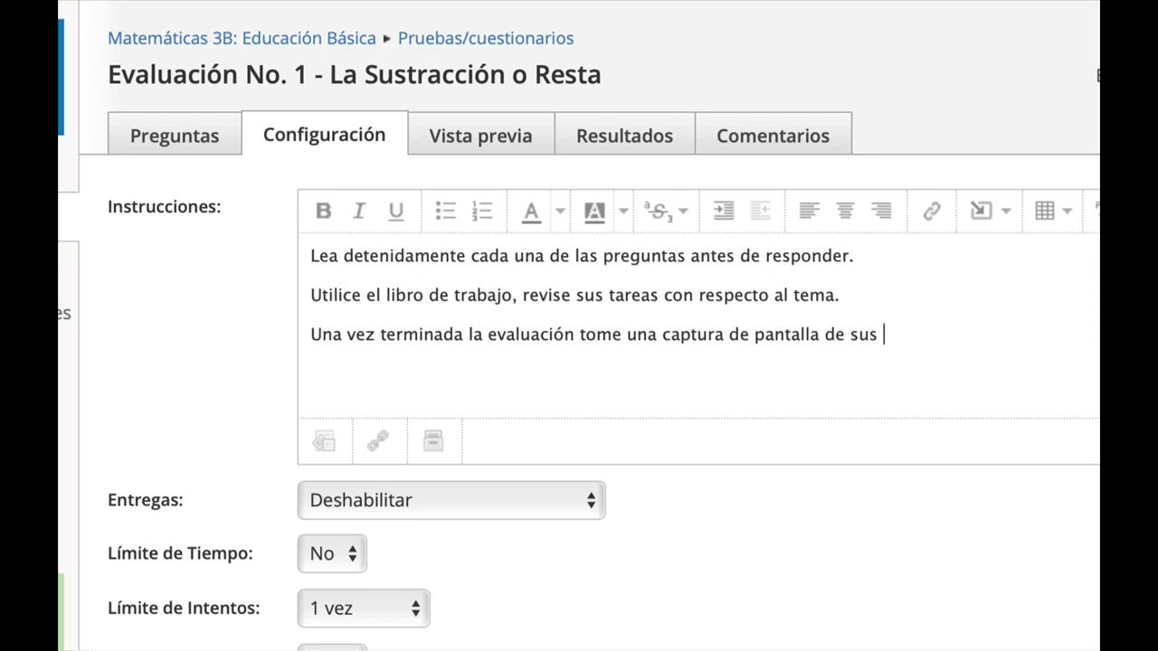
{"action": "type", "text": "resultados"}
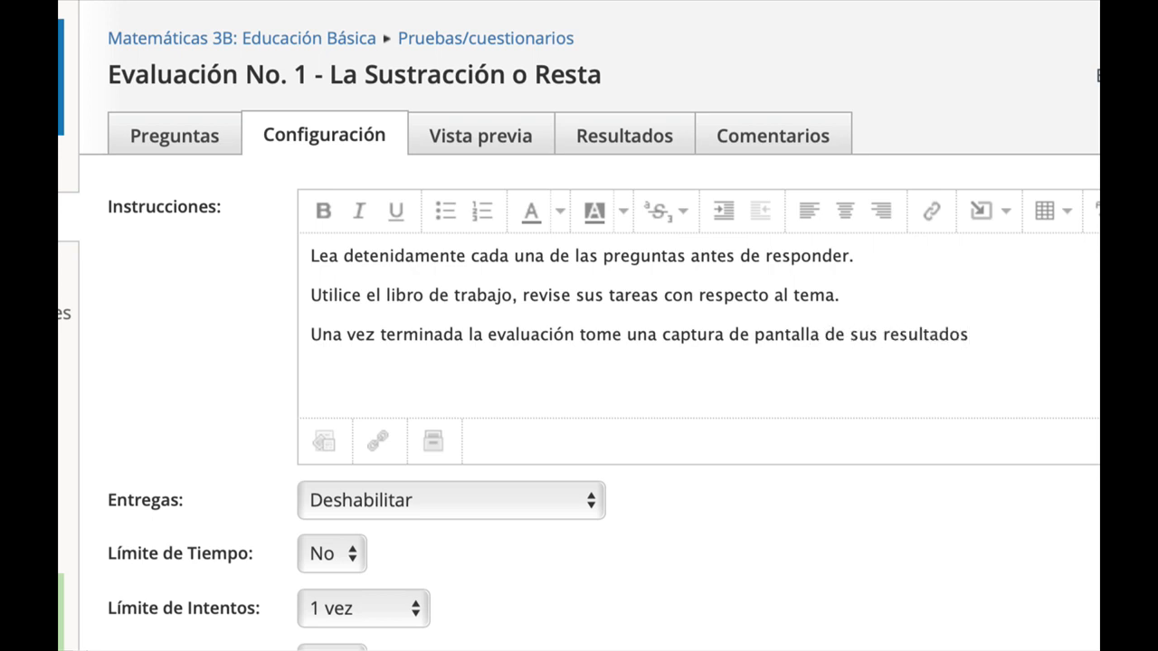
{"action": "type", "text": " como respa"}
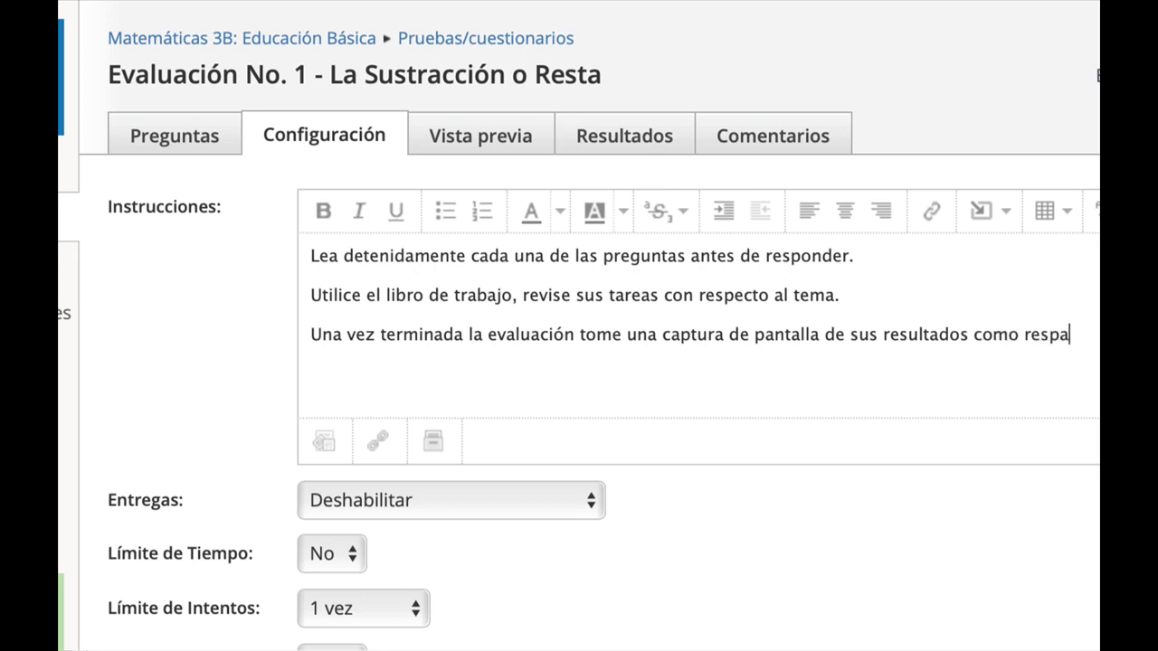
{"action": "type", "text": "ldo."}
Select all three instruction lines and format them as a numbered list.
{"action": "left_click_drag", "start_coordinate": [311, 256], "coordinate": [925, 329]}
{"action": "left_click", "coordinate": [316, 257]}
{"action": "left_click_drag", "start_coordinate": [311, 256], "coordinate": [1059, 352]}
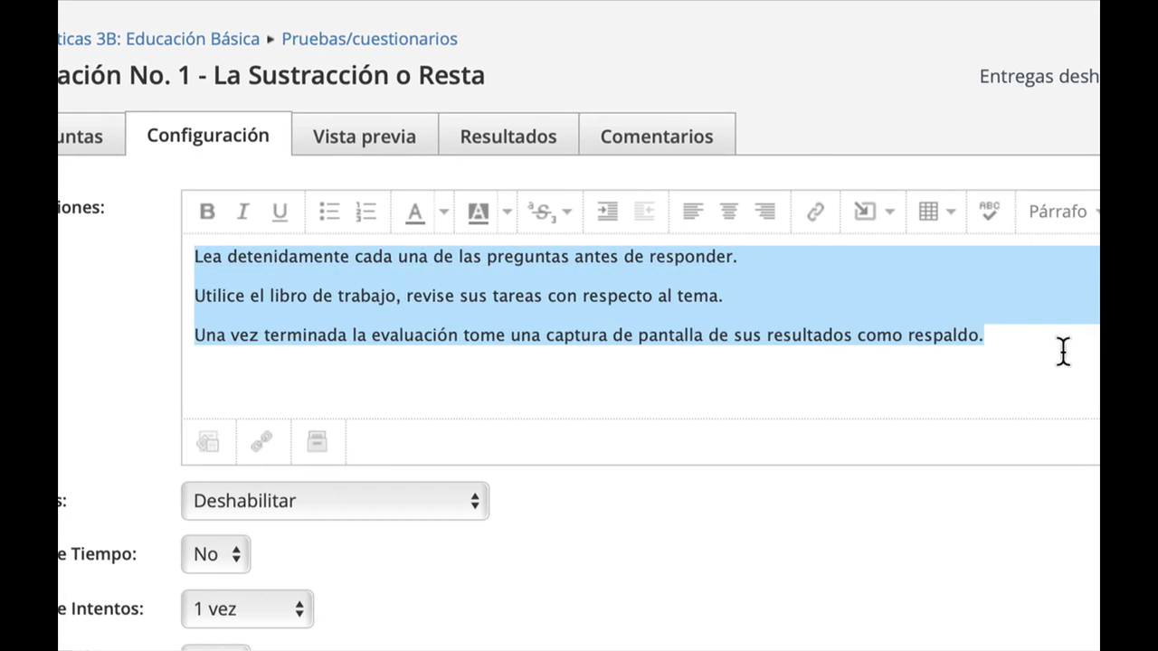
{"action": "left_click", "coordinate": [366, 212]}
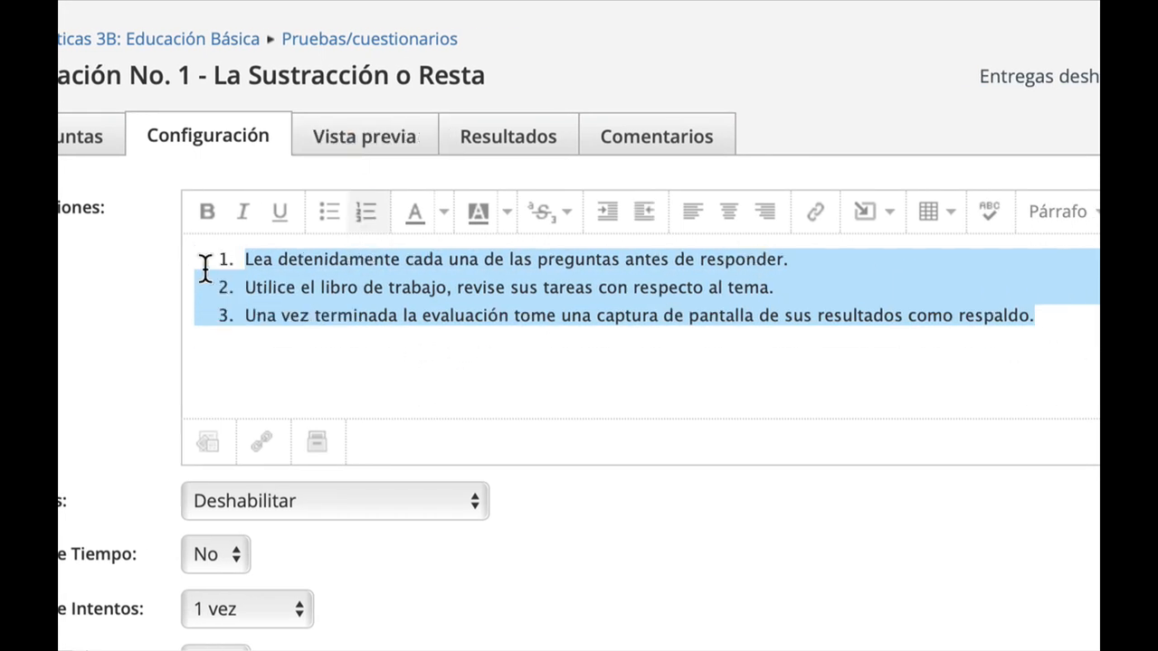
Change the font colour of the numbered instructions to red.
{"action": "left_click_drag", "start_coordinate": [202, 262], "coordinate": [1067, 321]}
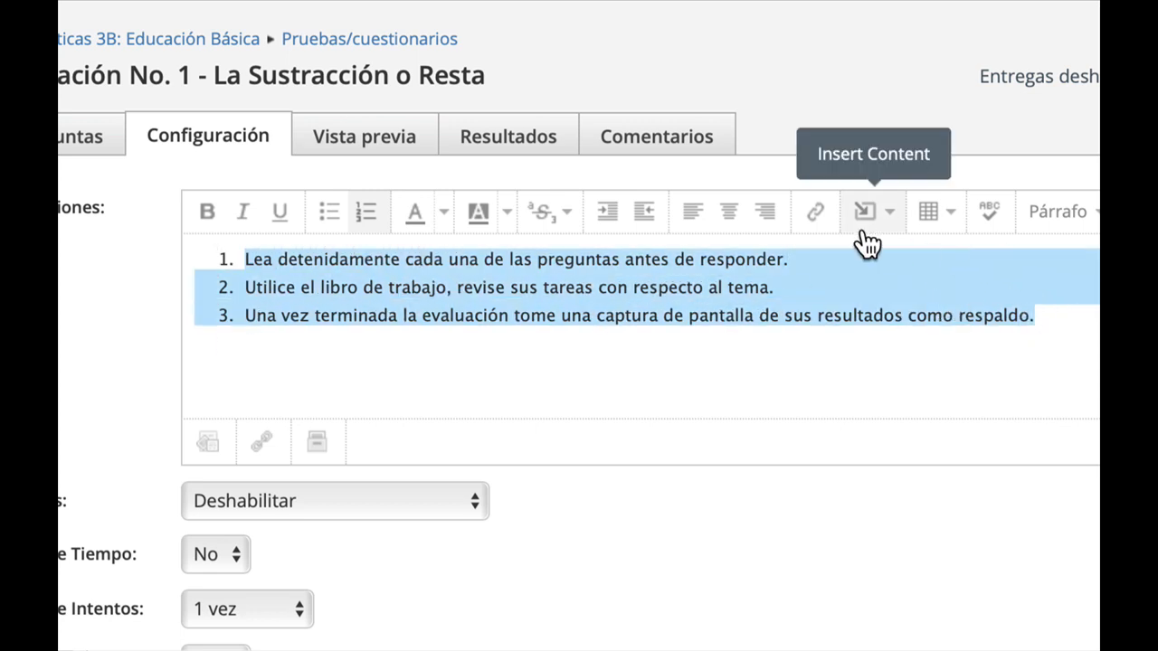
{"action": "left_click", "coordinate": [445, 215]}
{"action": "left_click", "coordinate": [422, 335]}
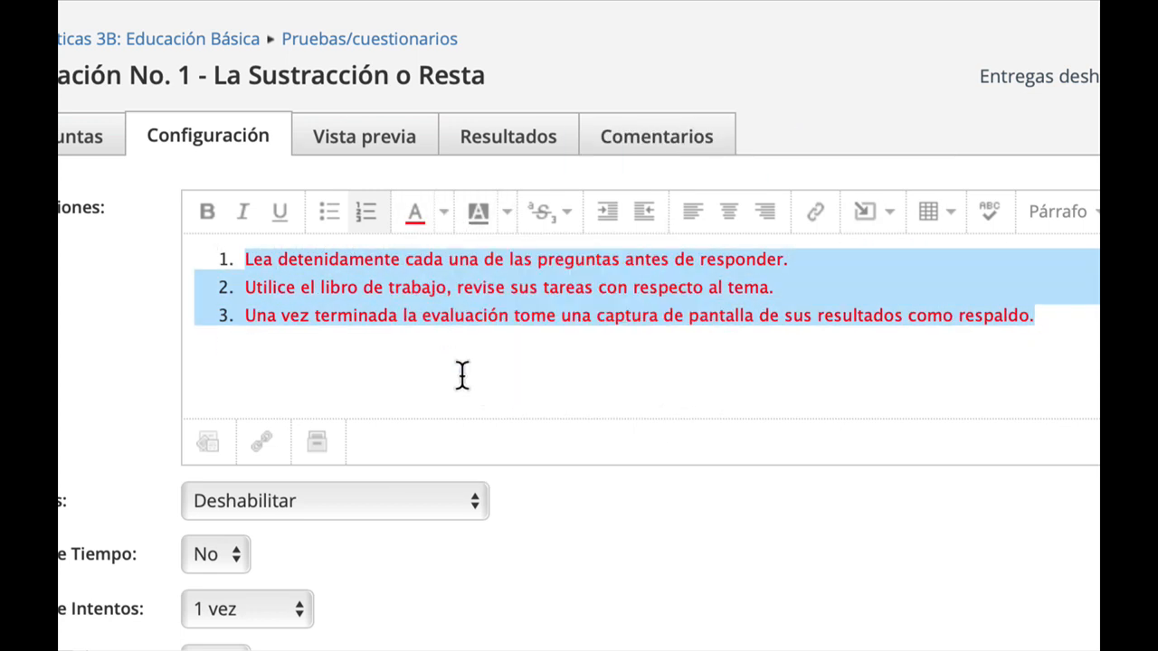
{"action": "left_click", "coordinate": [534, 387]}
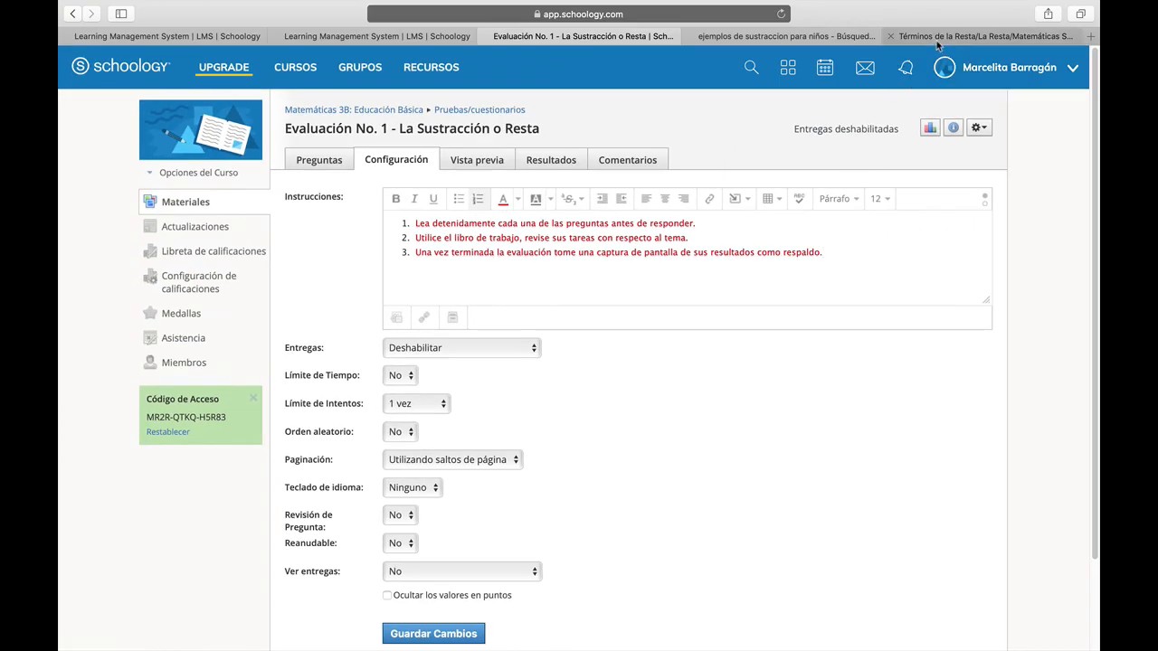
In the YouTube tab, copy the share link of the video "Términos de la Resta".
{"action": "left_click", "coordinate": [940, 40]}
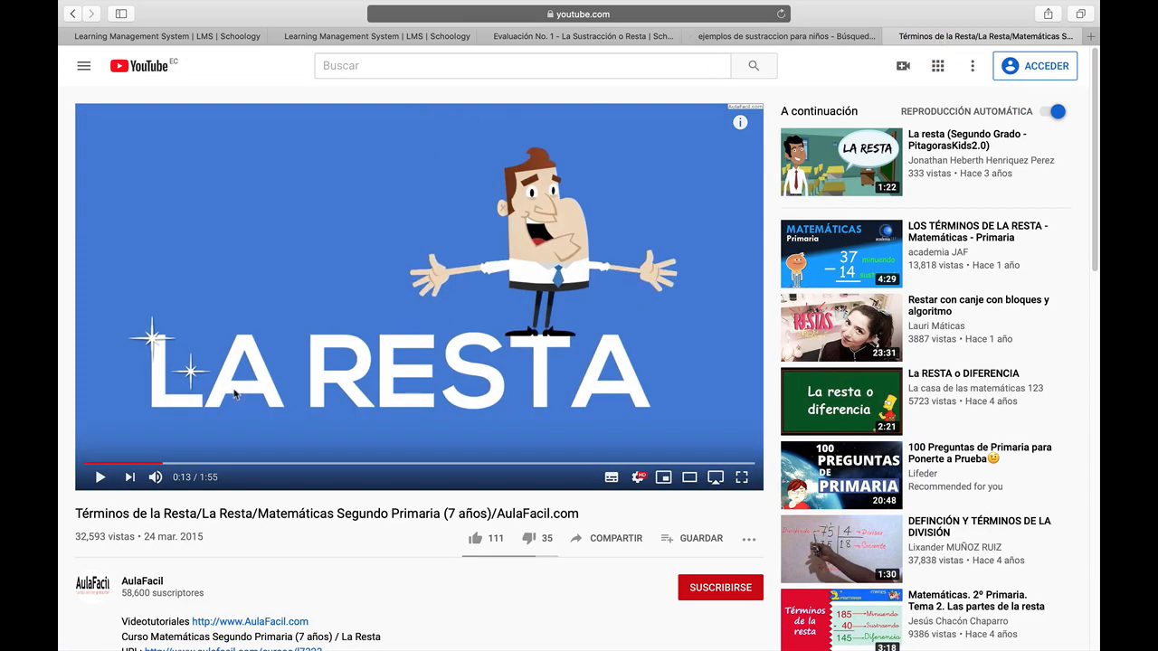
{"action": "left_click", "coordinate": [611, 541]}
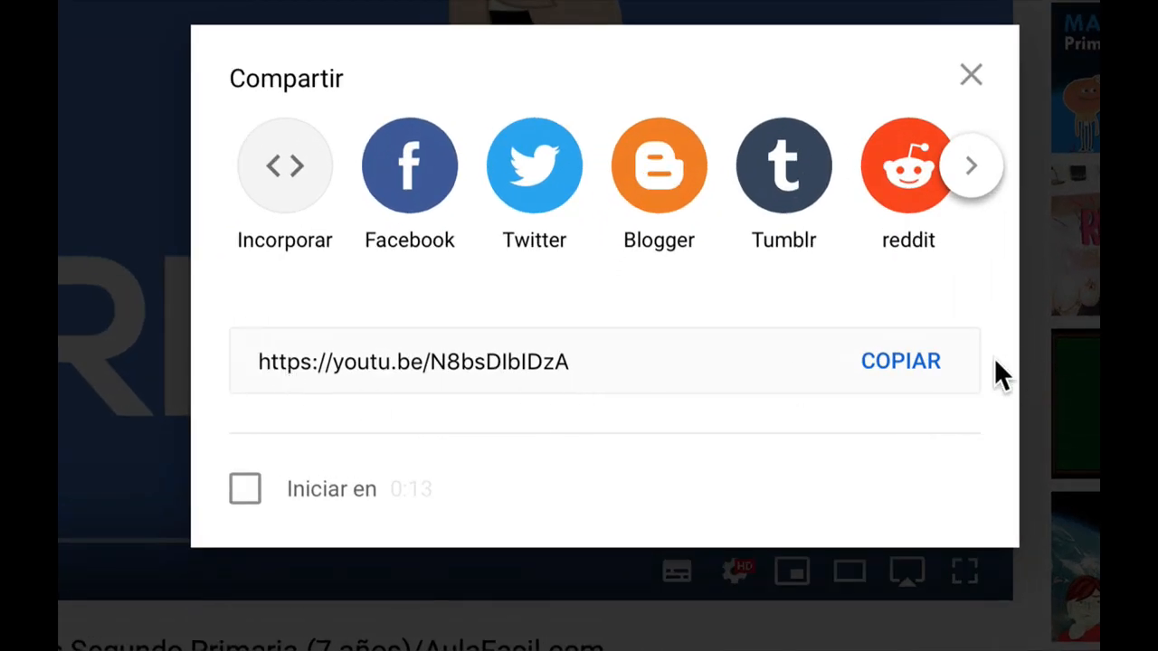
{"action": "left_click", "coordinate": [787, 372]}
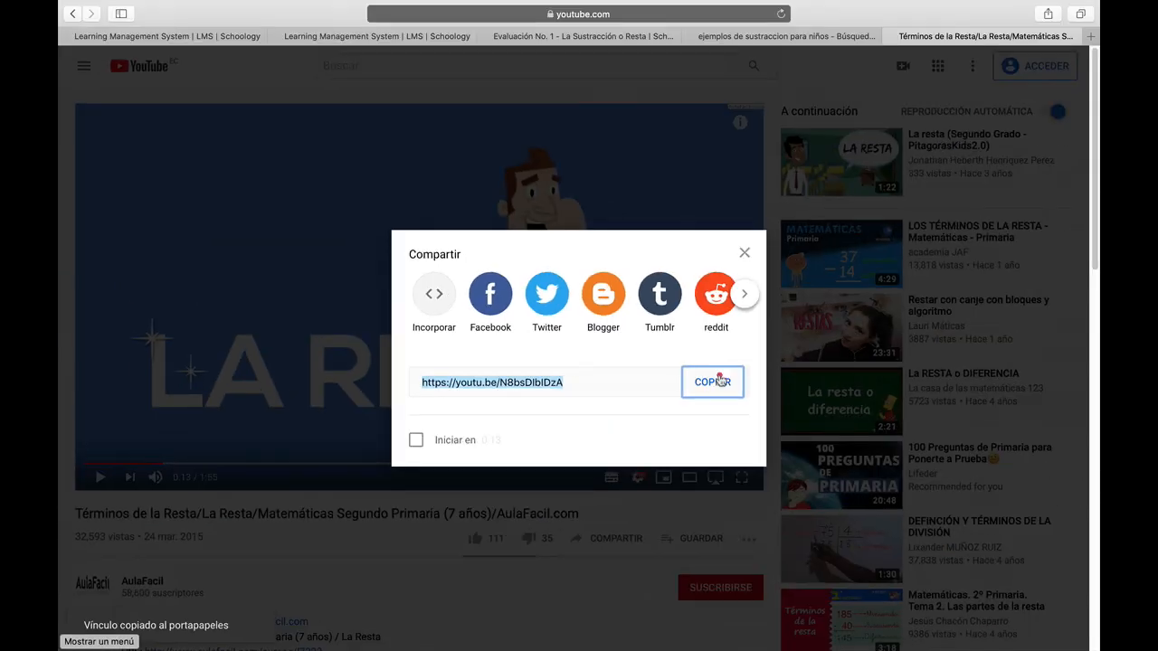
{"action": "left_click", "coordinate": [744, 254]}
Attach the copied video link to the quiz instructions with the title "Video sobre la Resta".
{"action": "left_click", "coordinate": [584, 36]}
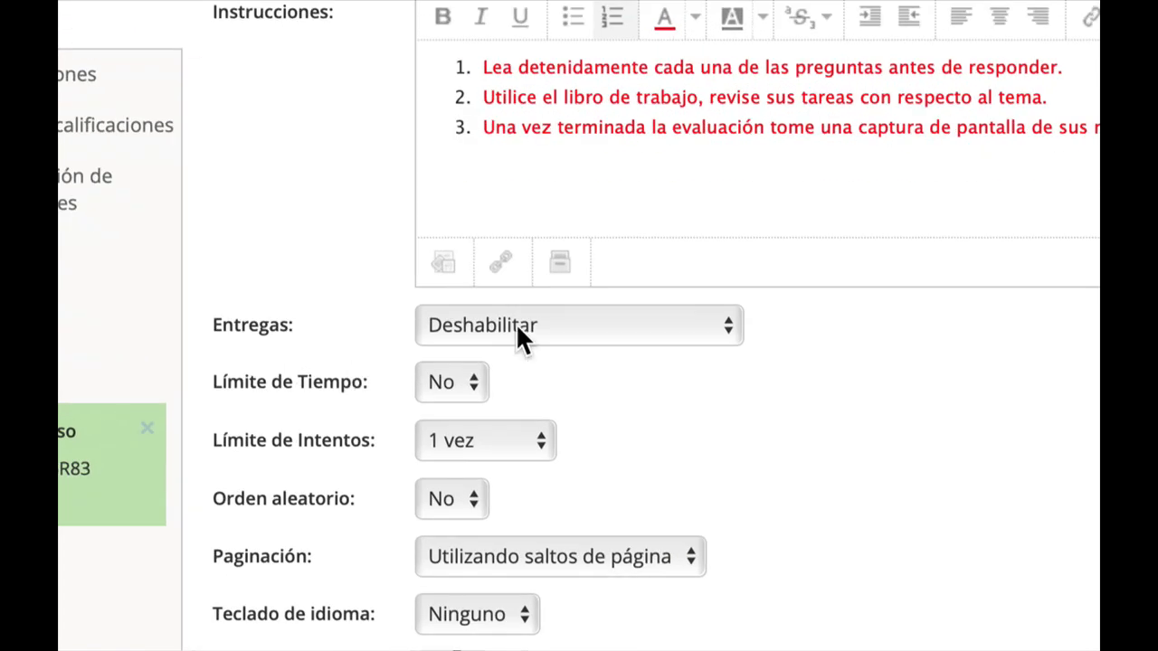
{"action": "left_click", "coordinate": [503, 264]}
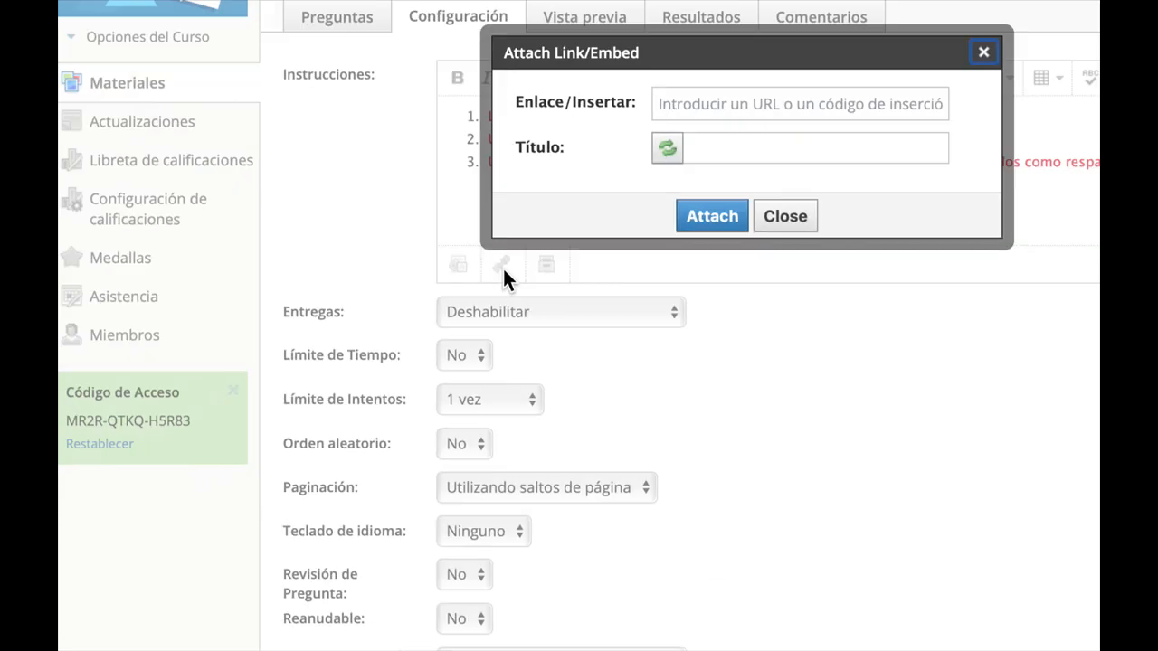
{"action": "left_click", "coordinate": [873, 51]}
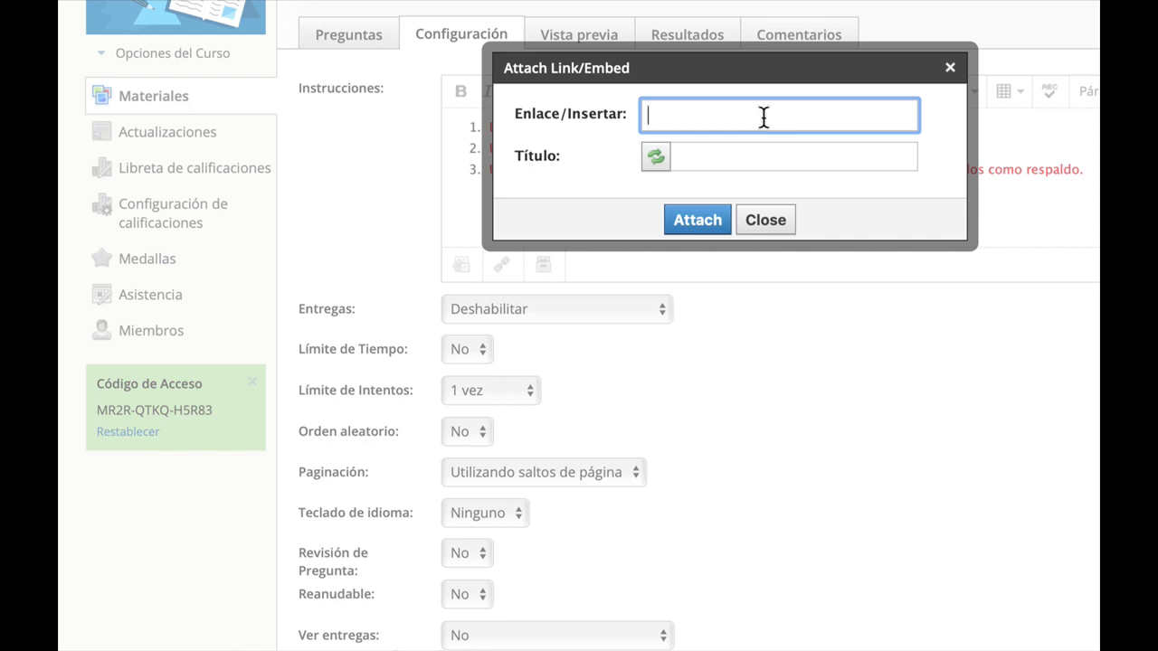
{"action": "type", "text": "https://youtu.be/N8bsDIbIDzA"}
{"action": "left_click", "coordinate": [735, 152]}
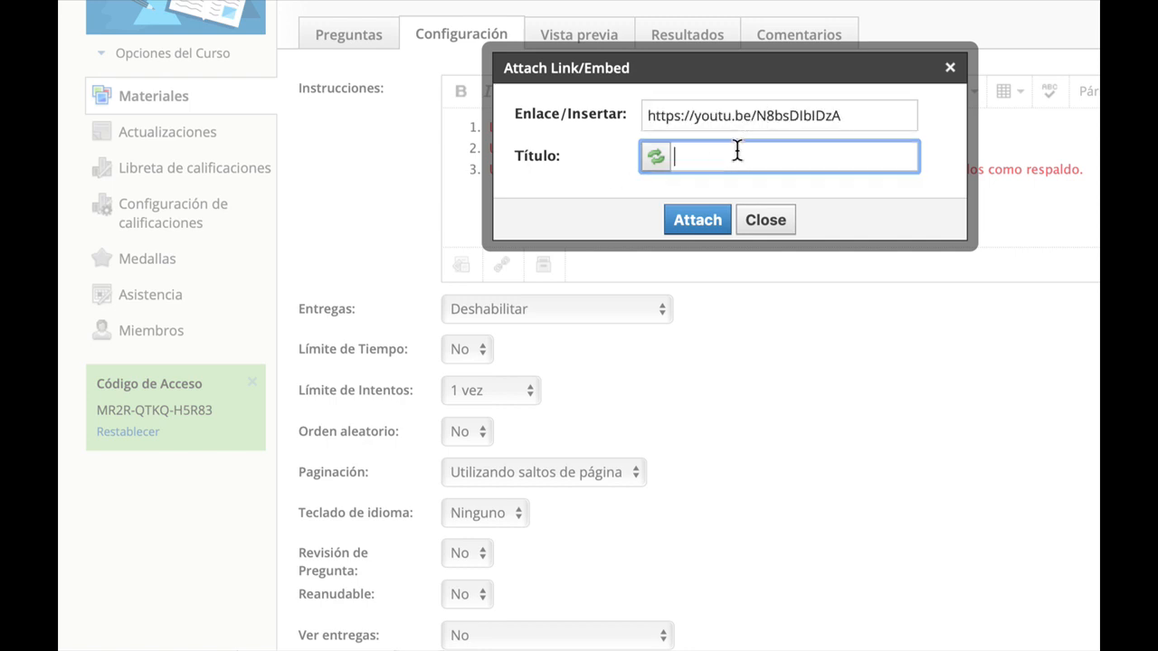
{"action": "type", "text": "la Reasta"}
{"action": "key", "text": "BackSpace"}
{"action": "key", "text": "Right"}
{"action": "key", "text": "Left"}
{"action": "key", "text": "Left"}
{"action": "key", "text": "Left"}
{"action": "key", "text": "Left"}
{"action": "type", "text": "Video so"}
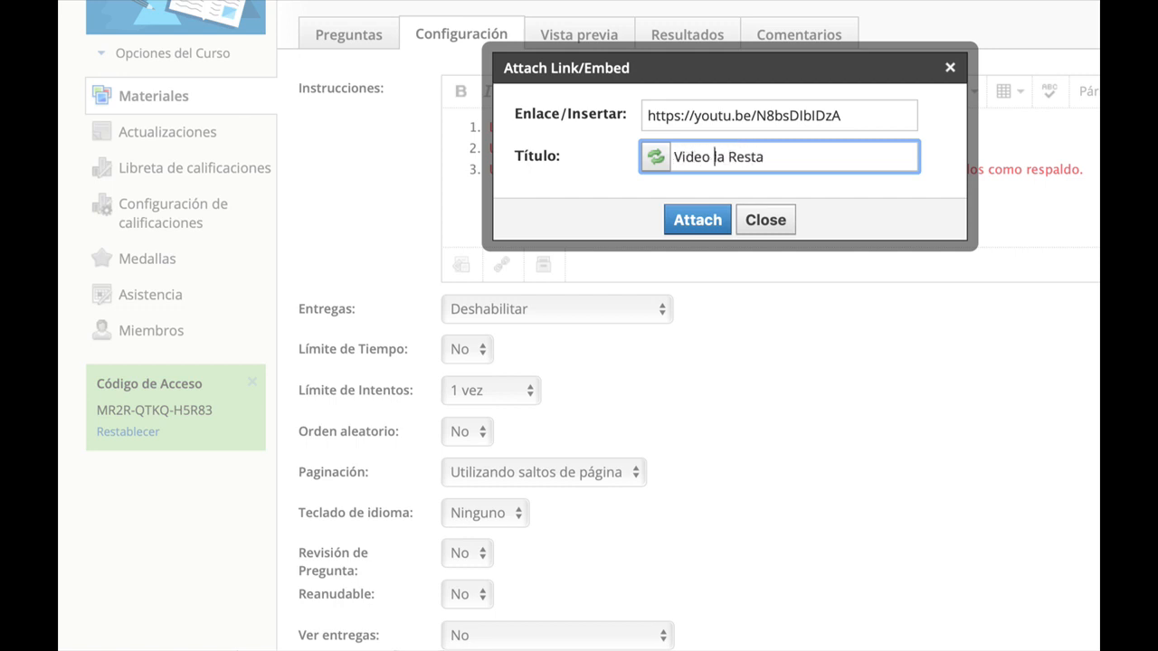
{"action": "type", "text": "bre"}
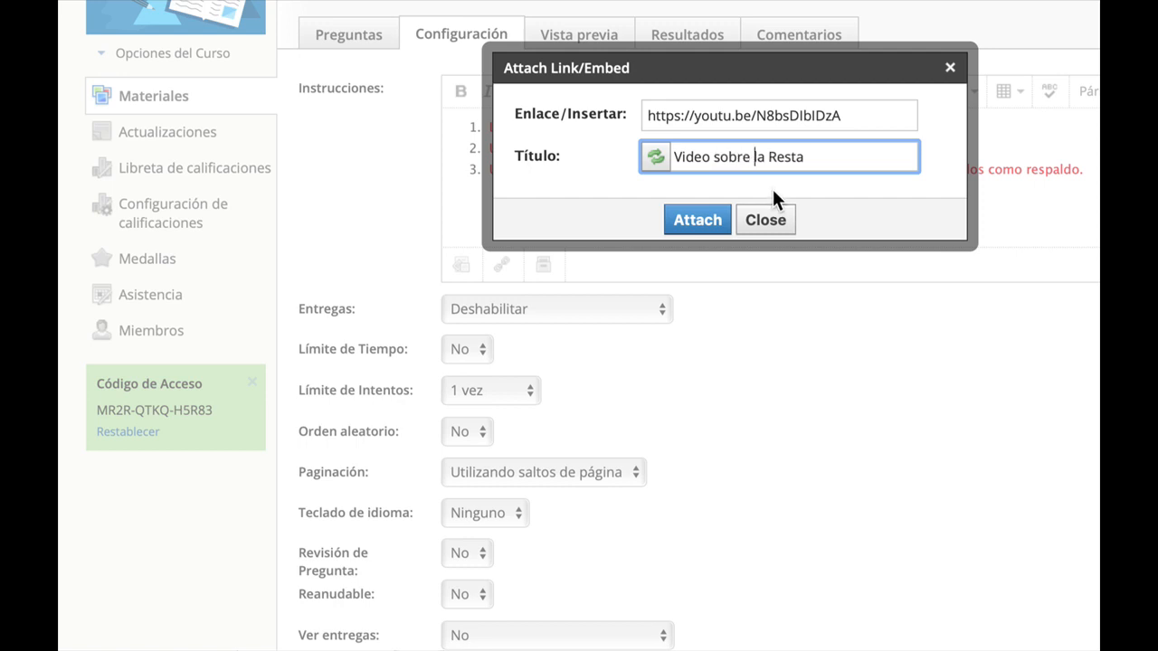
{"action": "left_click", "coordinate": [695, 226]}
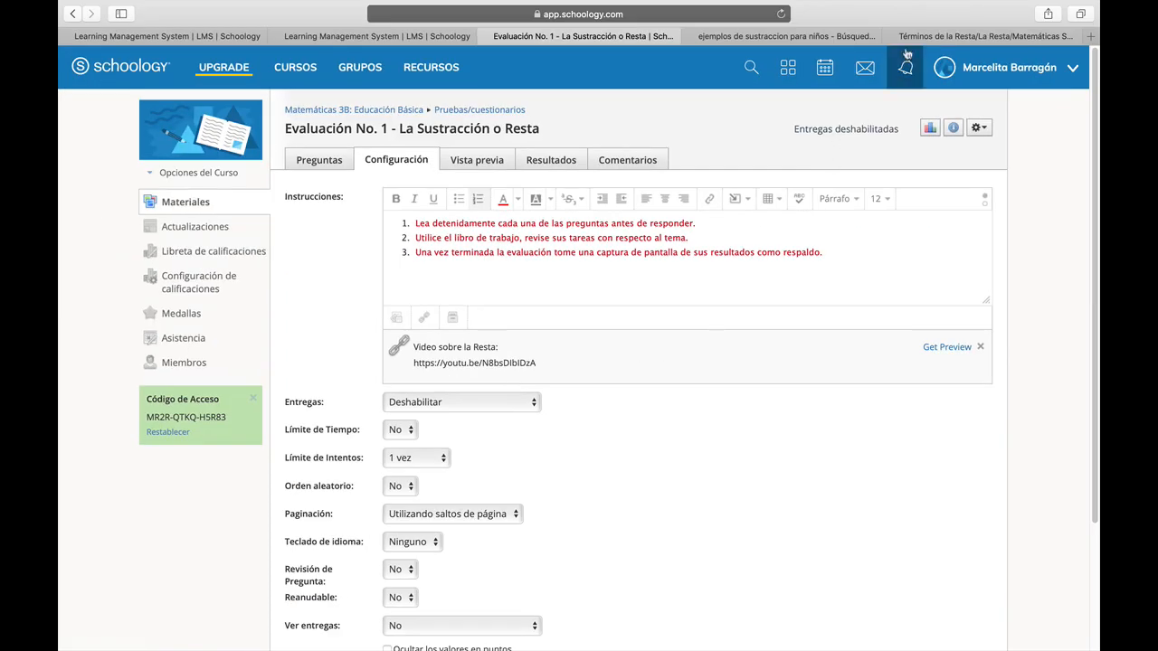
Browse the Google image results for "ejemplos de sustraccion para niños" before returning to the quiz.
{"action": "left_click", "coordinate": [932, 36]}
{"action": "left_click", "coordinate": [777, 34]}
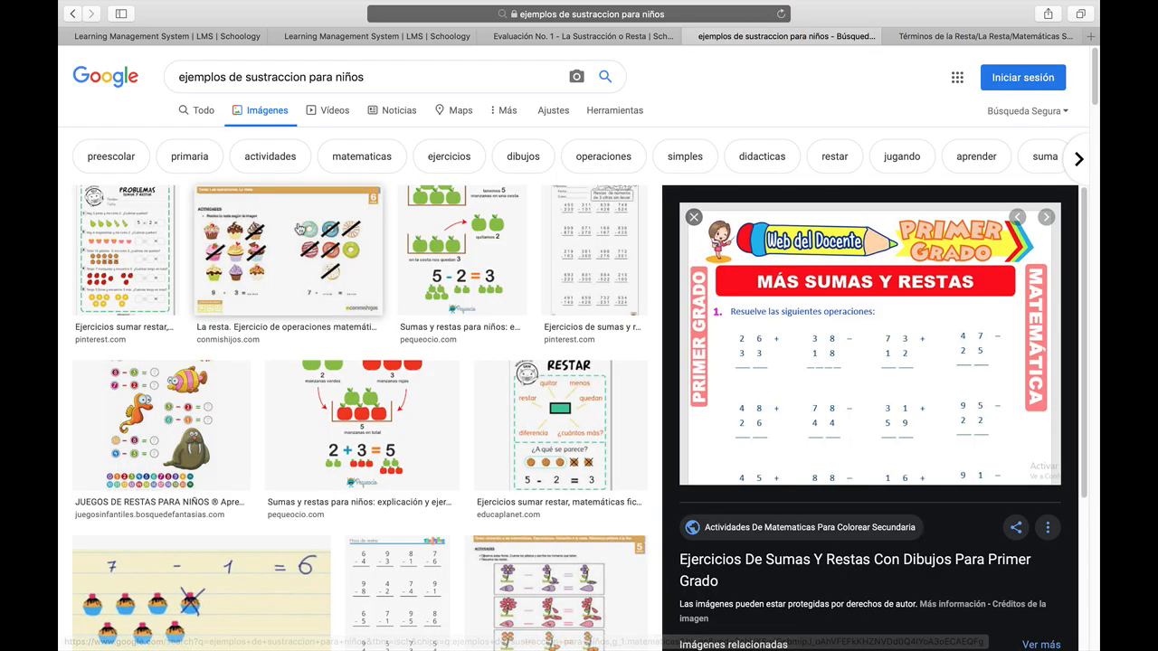
{"action": "scroll", "coordinate": [299, 229], "scroll_direction": "down", "scroll_amount": 5}
{"action": "scroll", "coordinate": [300, 228], "scroll_direction": "down", "scroll_amount": 5}
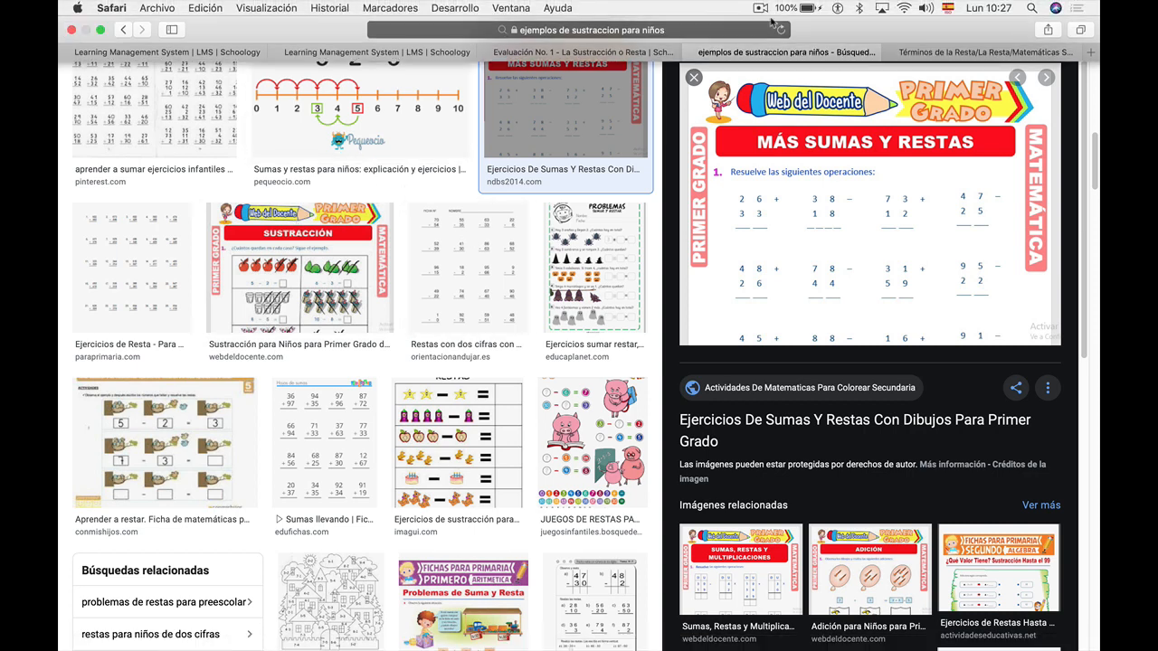
{"action": "left_click", "coordinate": [762, 9]}
{"action": "left_click", "coordinate": [776, 36]}
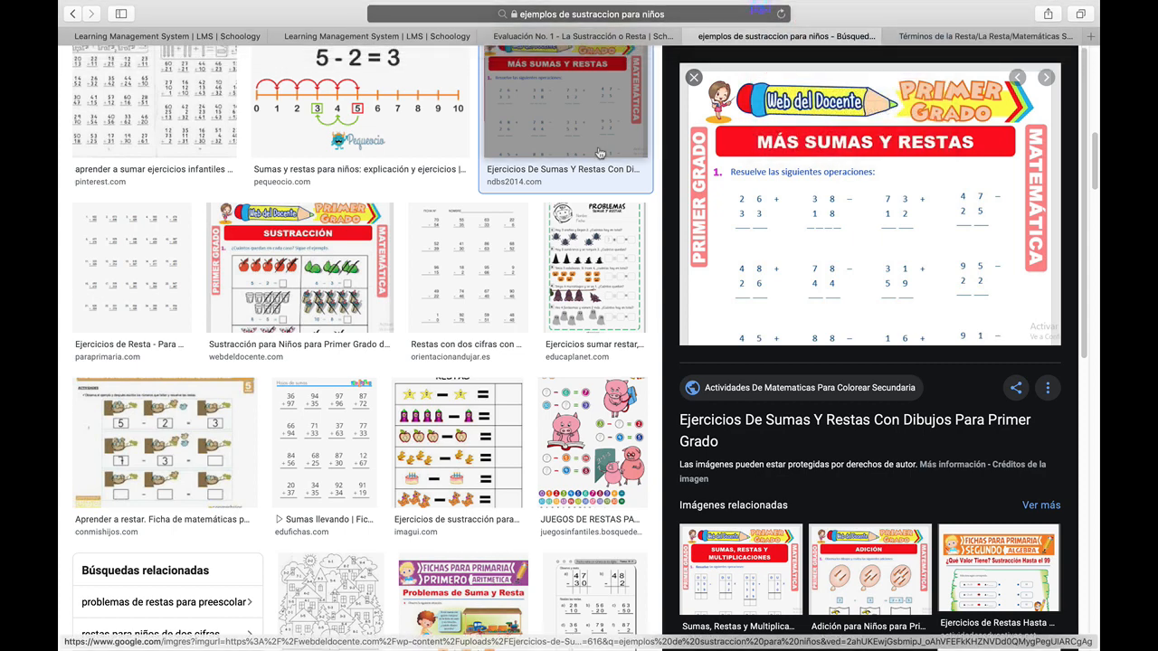
{"action": "scroll", "coordinate": [599, 154], "scroll_direction": "up", "scroll_amount": 15}
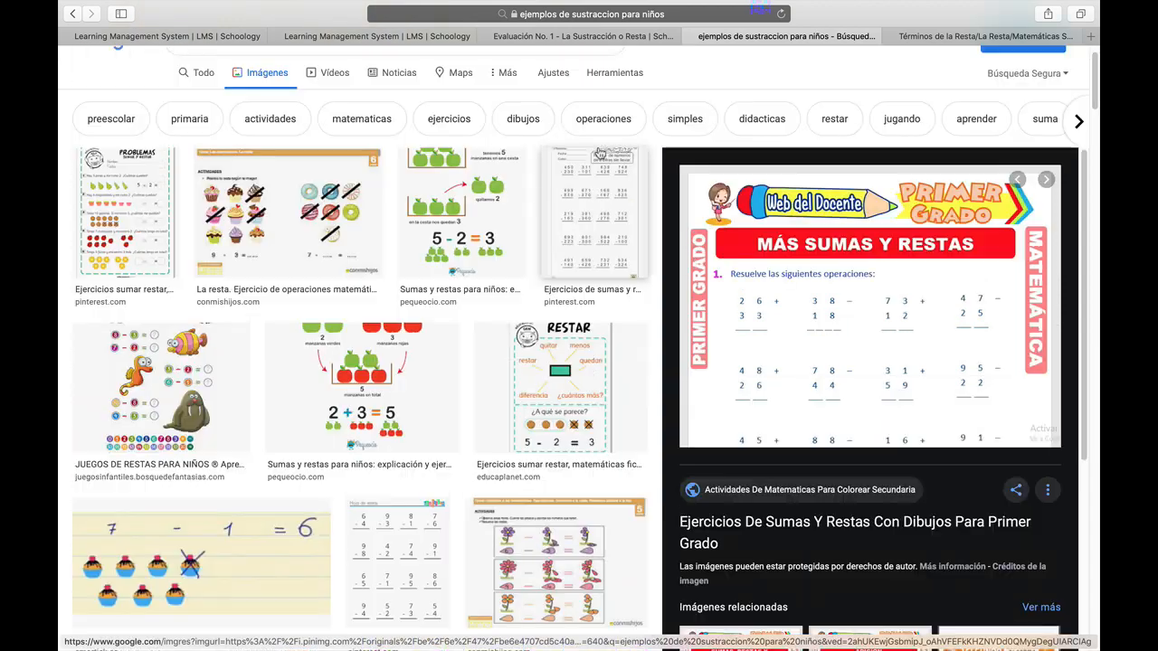
{"action": "scroll", "coordinate": [599, 153], "scroll_direction": "up", "scroll_amount": 2}
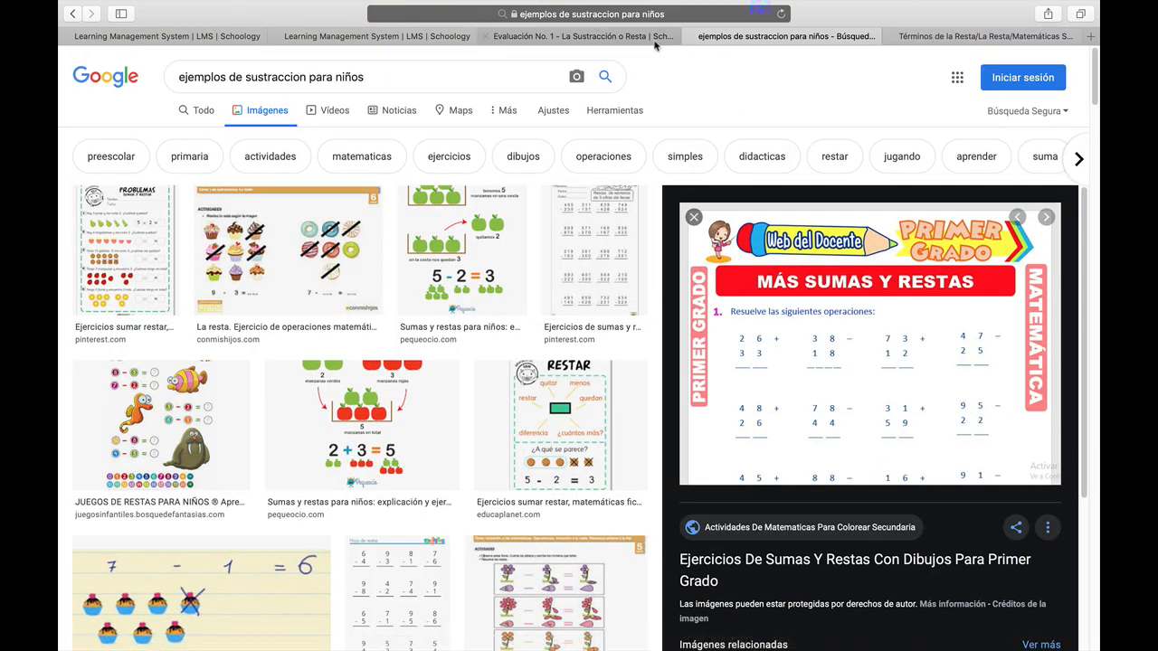
{"action": "left_click", "coordinate": [626, 37]}
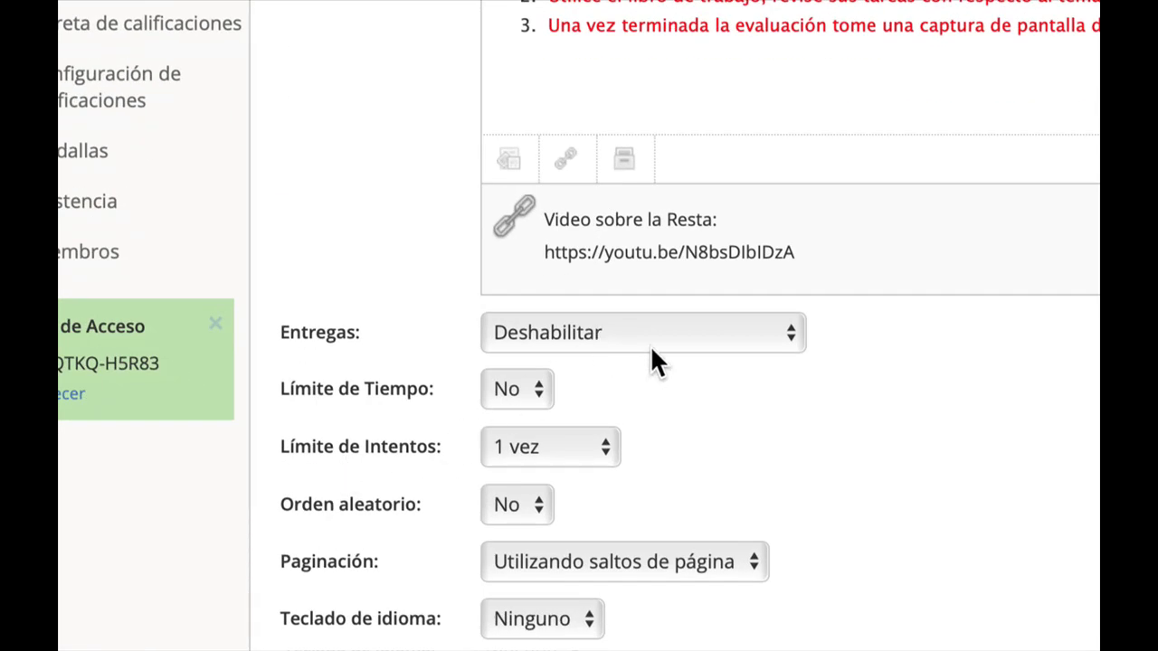
Enable submissions until a deadline of 20/3/20 at 11:59PM.
{"action": "left_click", "coordinate": [683, 340]}
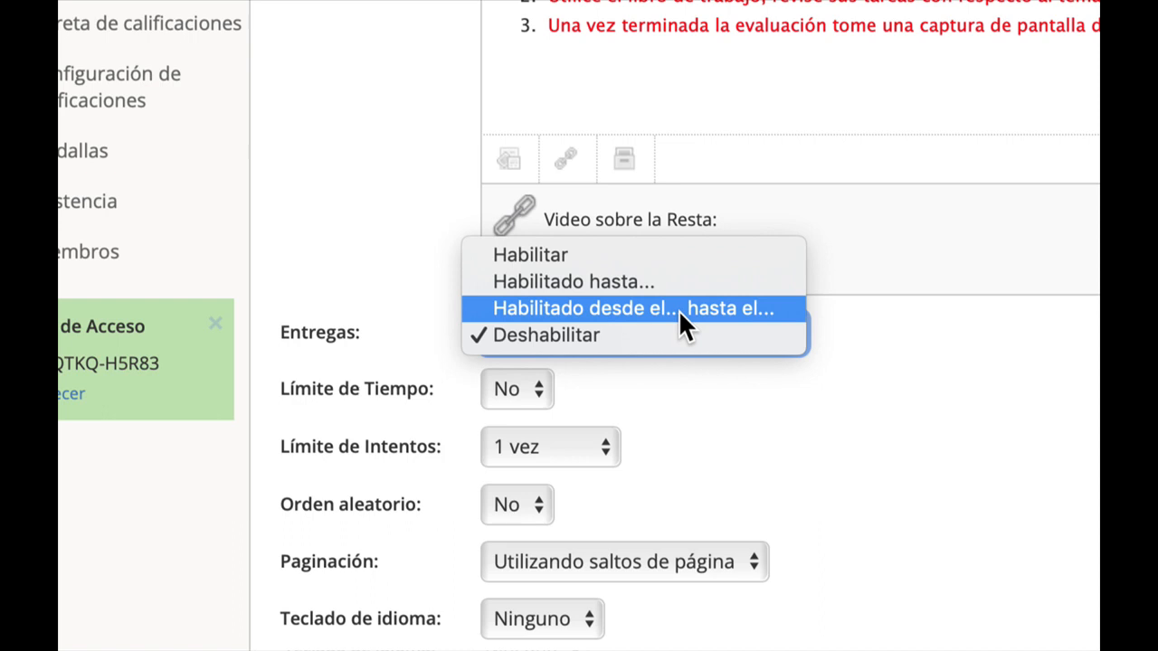
{"action": "left_click", "coordinate": [650, 282]}
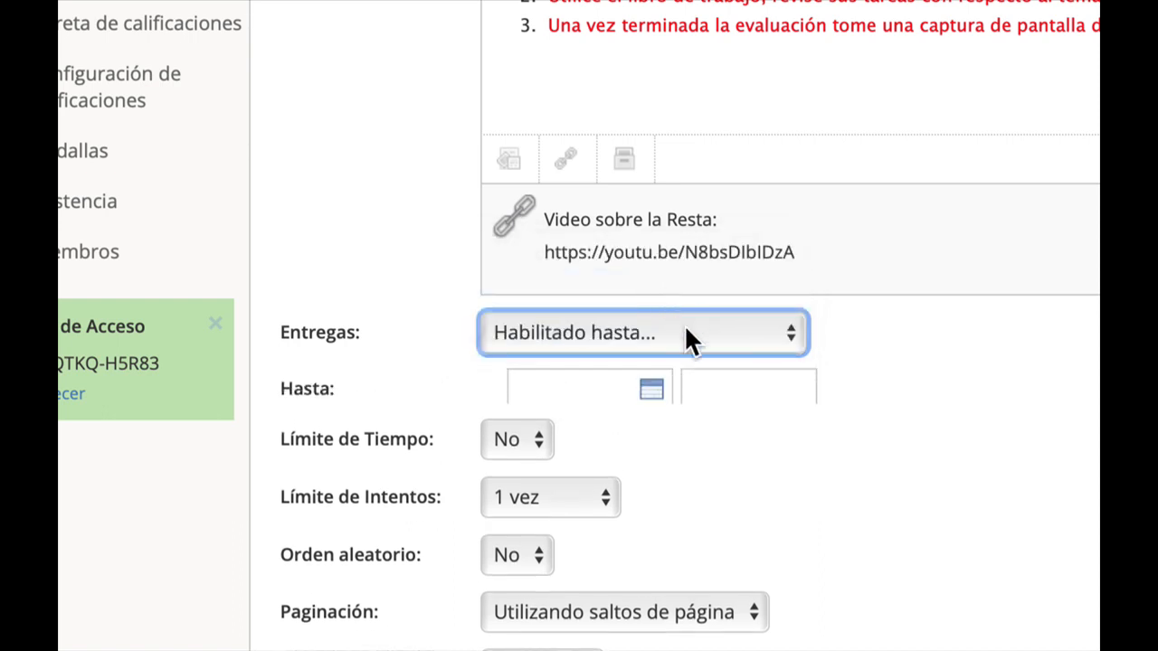
{"action": "left_click", "coordinate": [587, 394]}
{"action": "scroll", "coordinate": [597, 404], "scroll_direction": "down", "scroll_amount": 4}
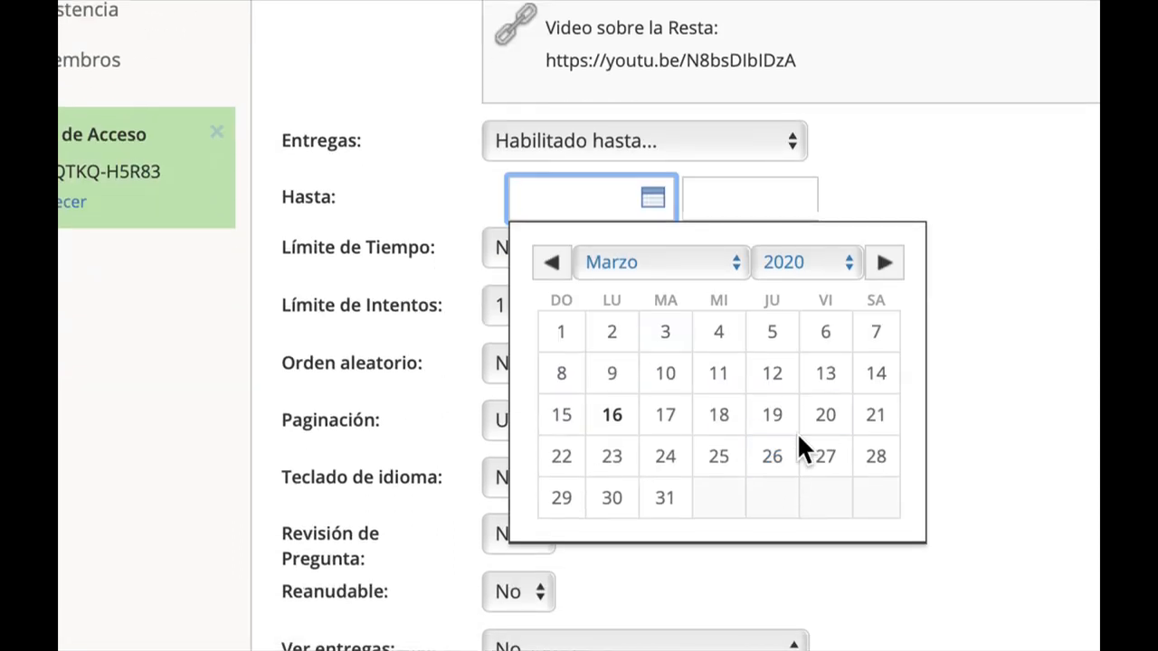
{"action": "left_click", "coordinate": [820, 420]}
{"action": "left_click", "coordinate": [751, 216]}
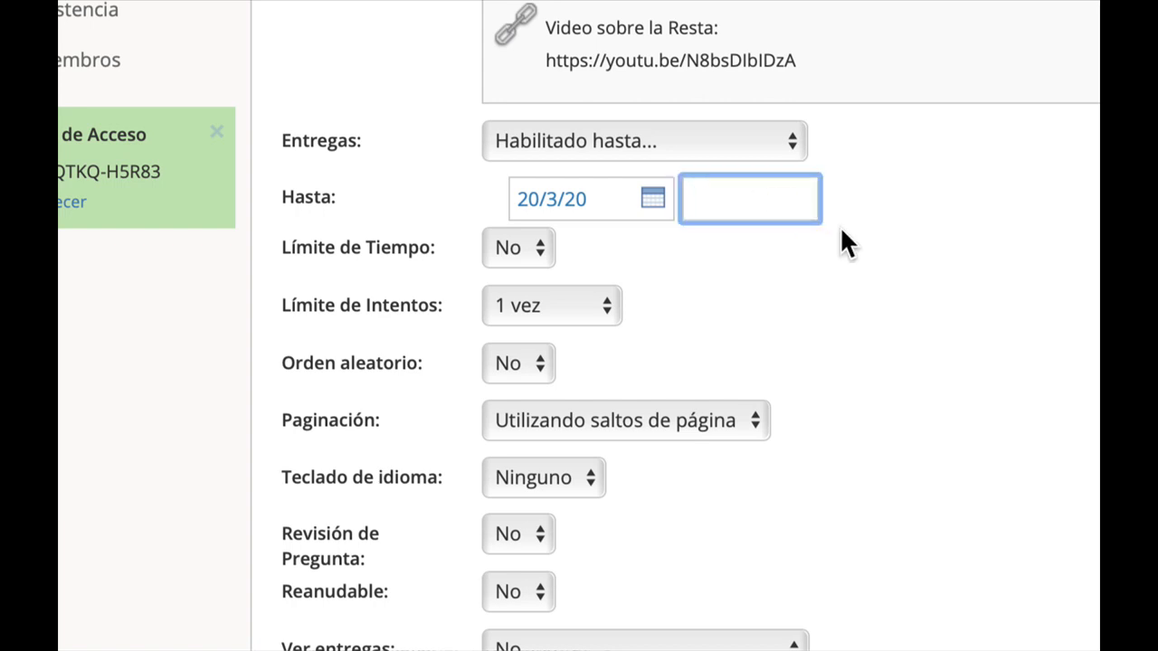
{"action": "type", "text": "11:00AM"}
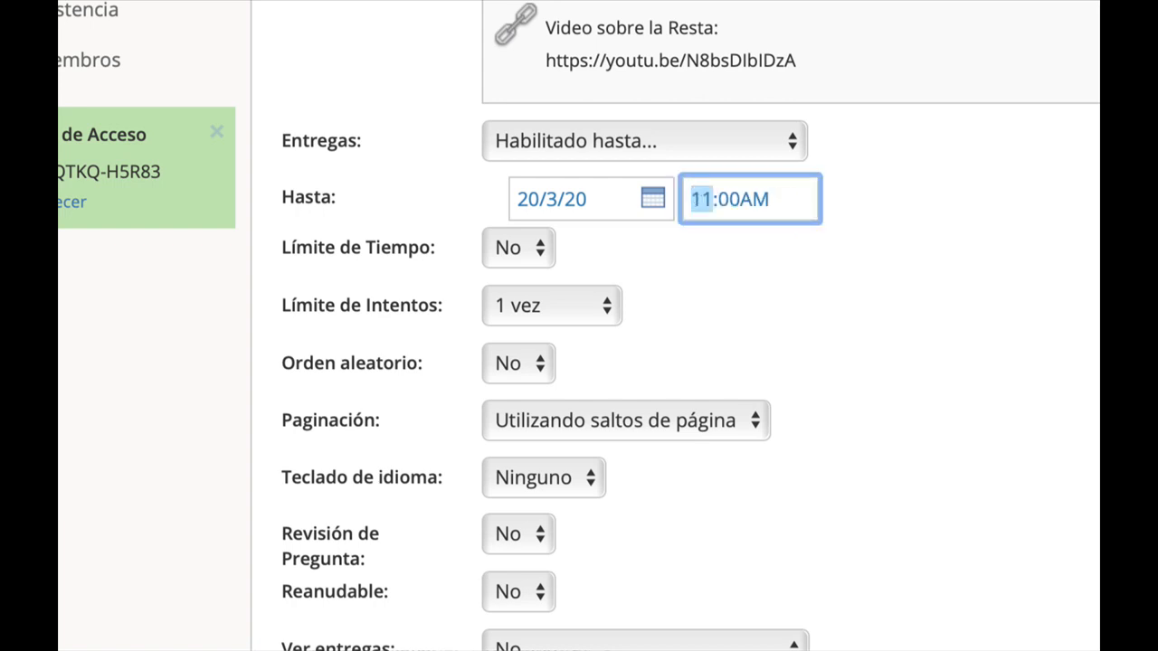
{"action": "left_click", "coordinate": [729, 201]}
{"action": "type", "text": "59"}
{"action": "left_click", "coordinate": [749, 206]}
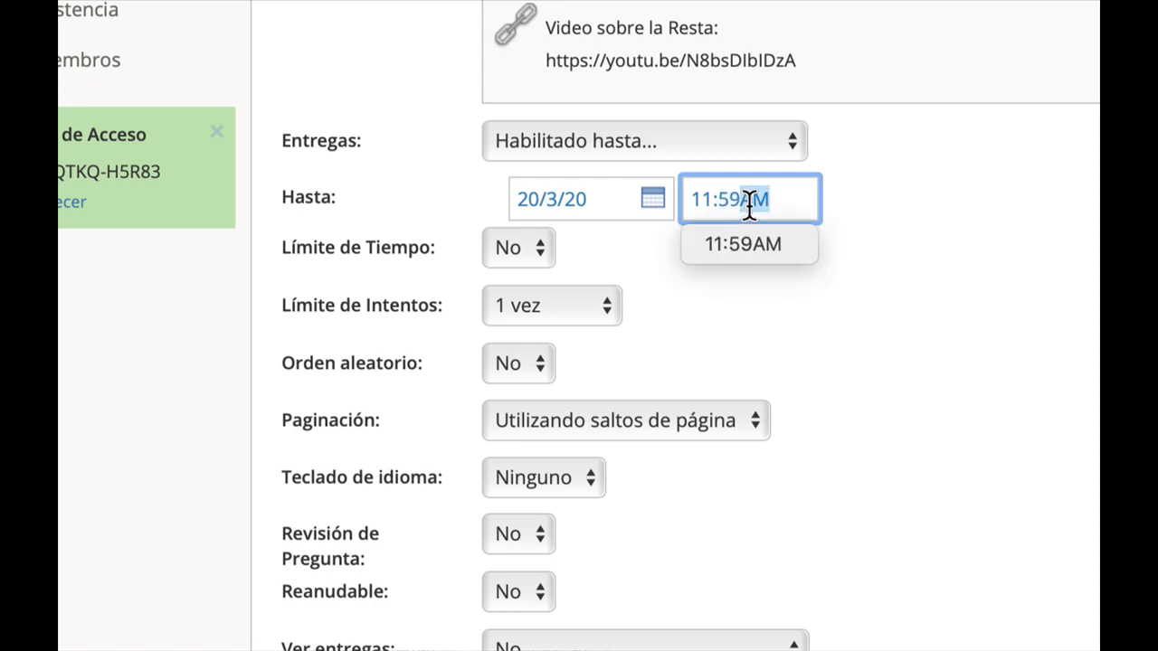
{"action": "type", "text": "P"}
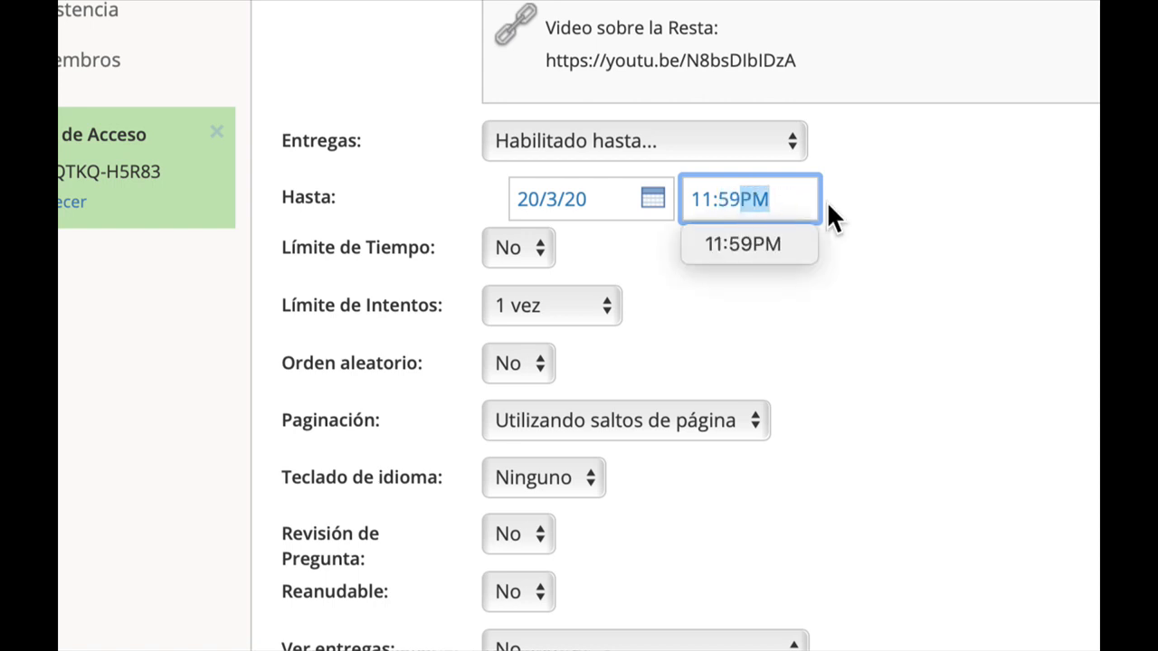
{"action": "left_click", "coordinate": [882, 197]}
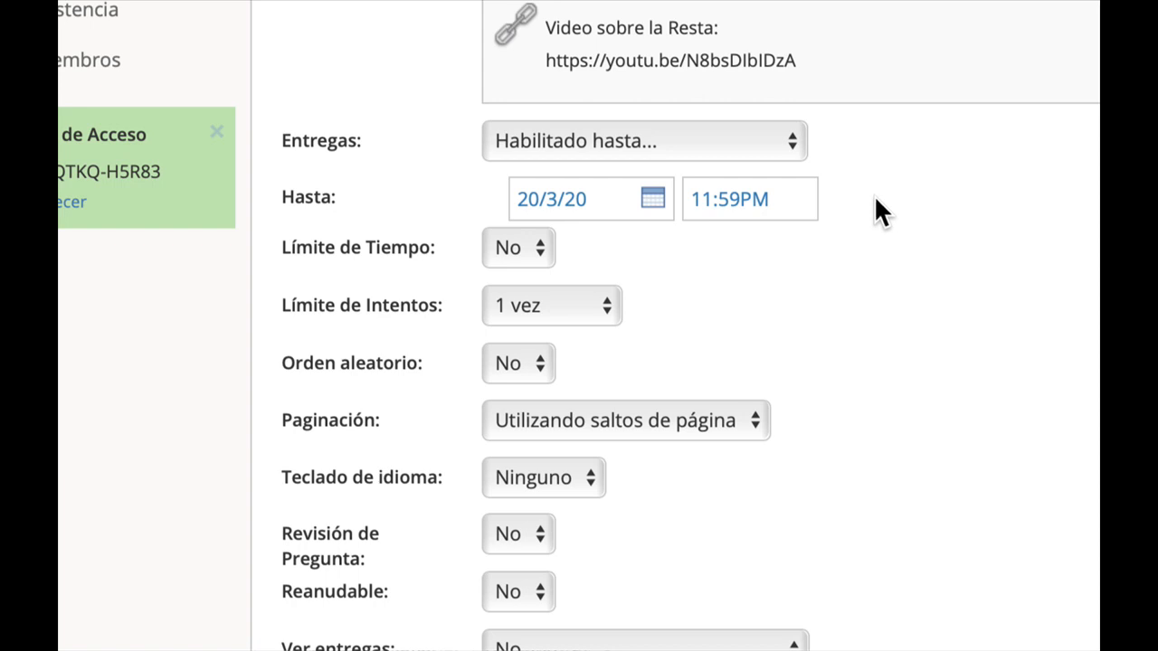
Switch submissions to a from–until window and set the start to 16/3/20 at 01:00PM.
{"action": "left_click", "coordinate": [768, 199]}
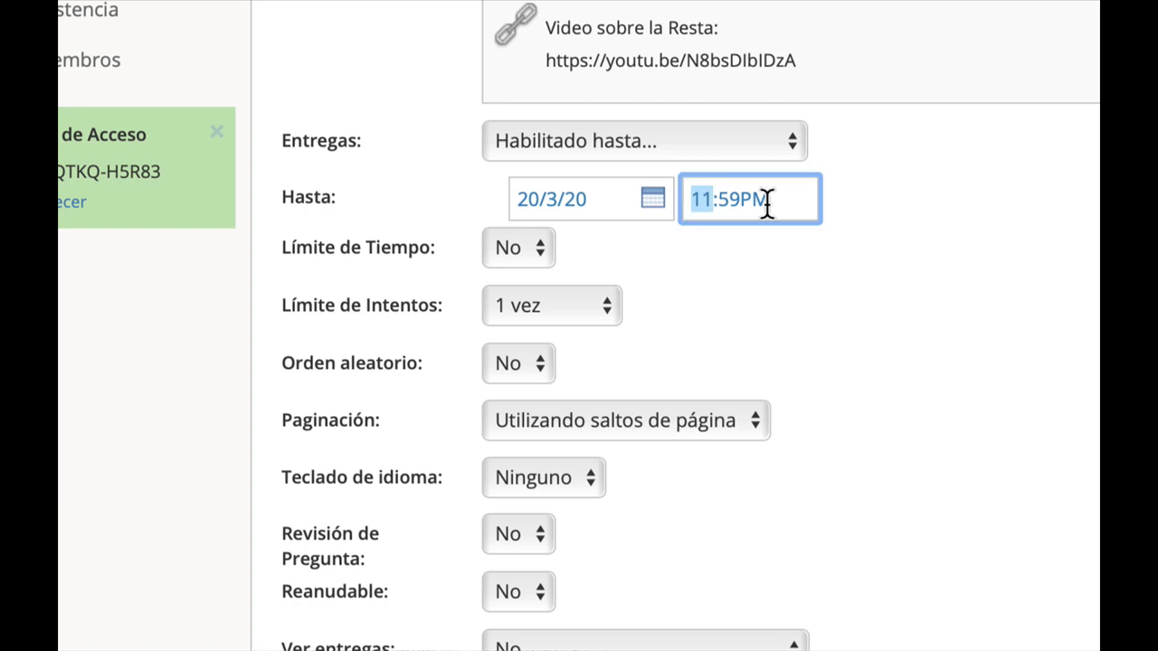
{"action": "left_click", "coordinate": [714, 144]}
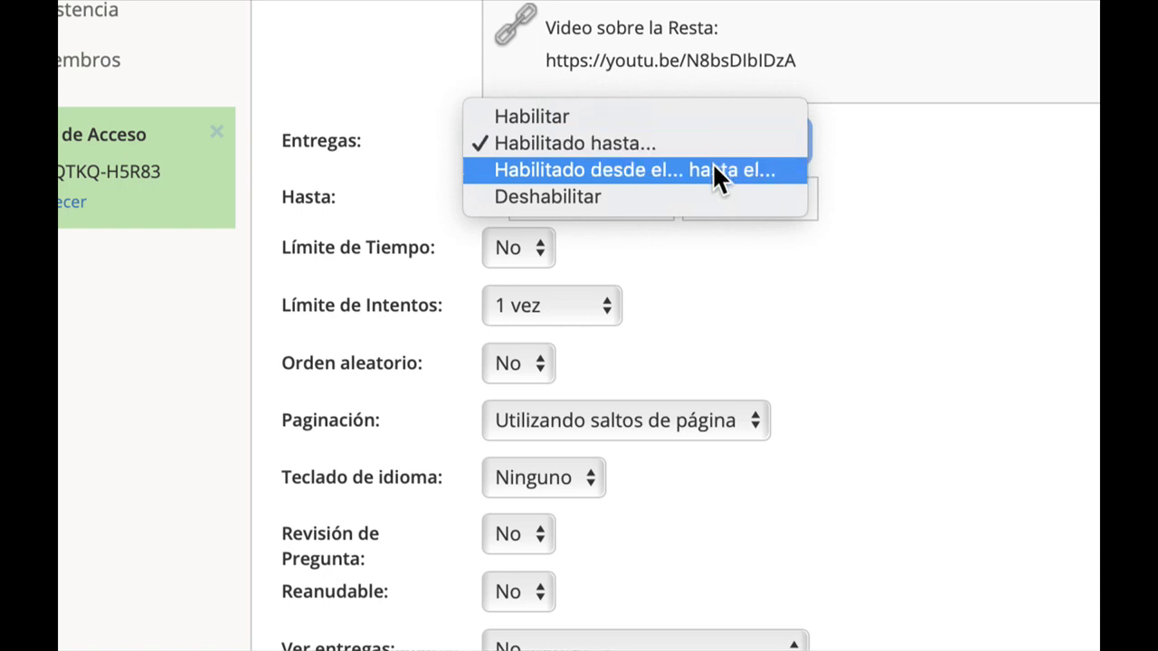
{"action": "left_click", "coordinate": [715, 170]}
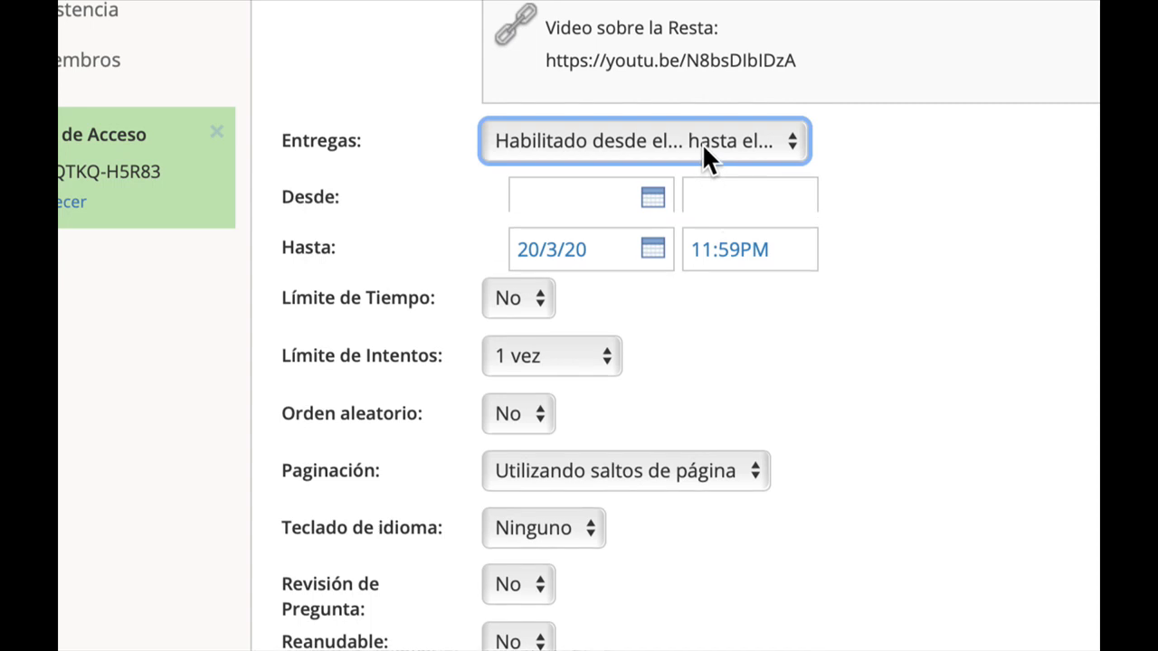
{"action": "left_click", "coordinate": [593, 198]}
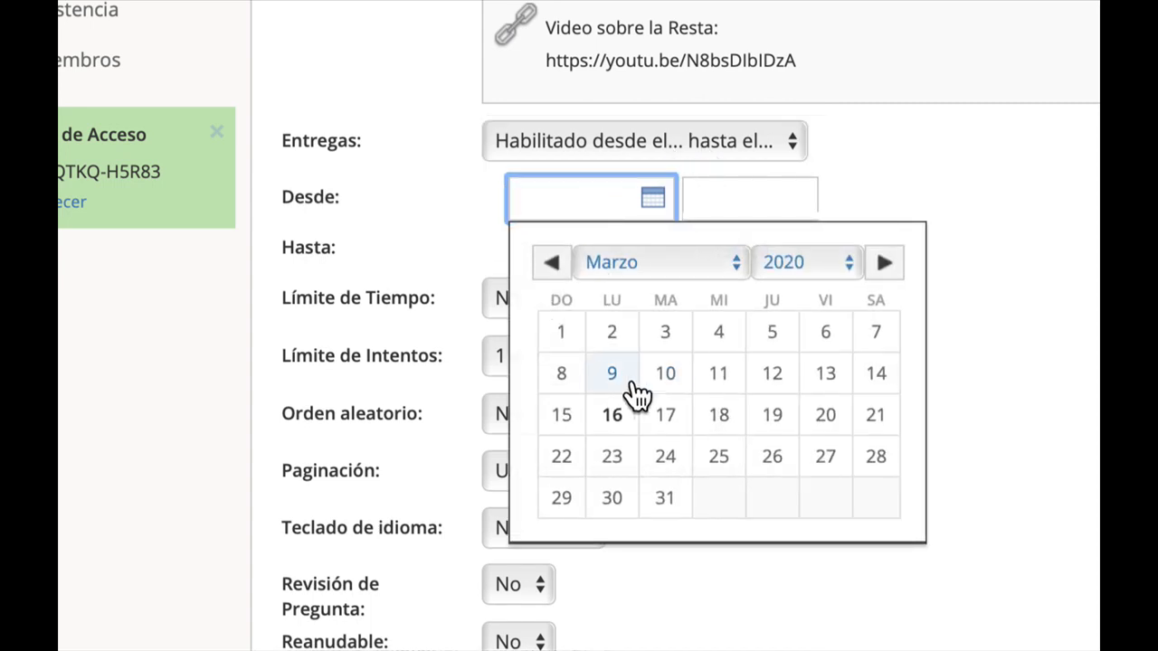
{"action": "left_click", "coordinate": [612, 414]}
{"action": "left_click", "coordinate": [728, 201]}
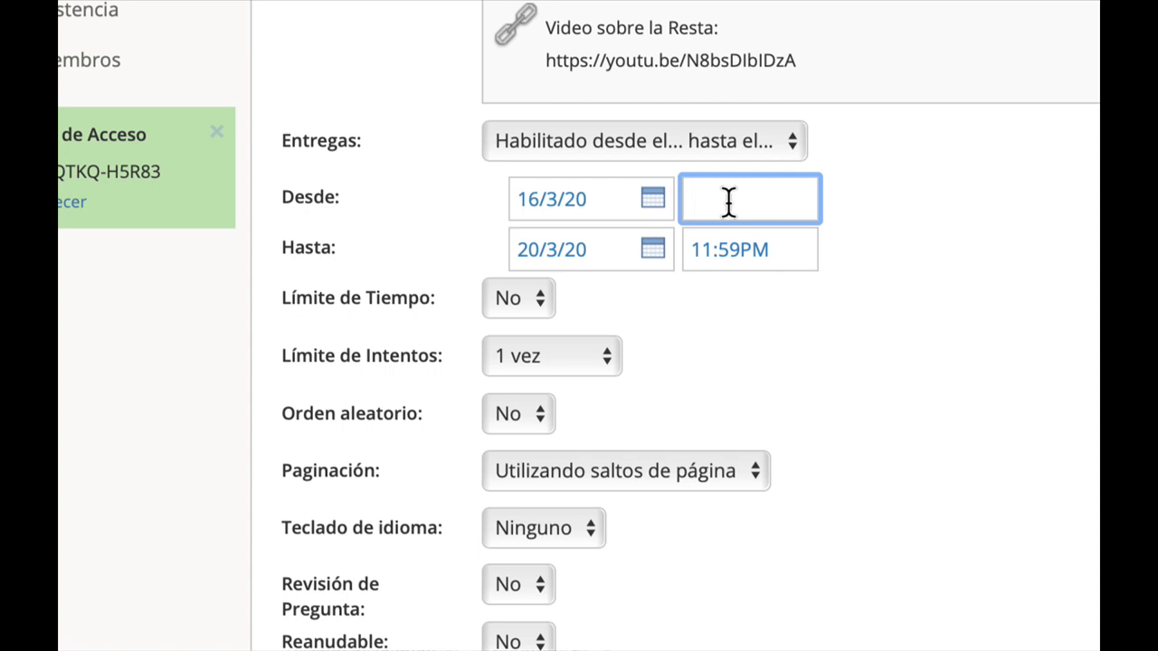
{"action": "type", "text": "01:00PM"}
{"action": "key", "text": "Tab"}
{"action": "key", "text": "Tab"}
{"action": "type", "text": "p"}
Set the submission end date to 16/3/20.
{"action": "left_click", "coordinate": [579, 255]}
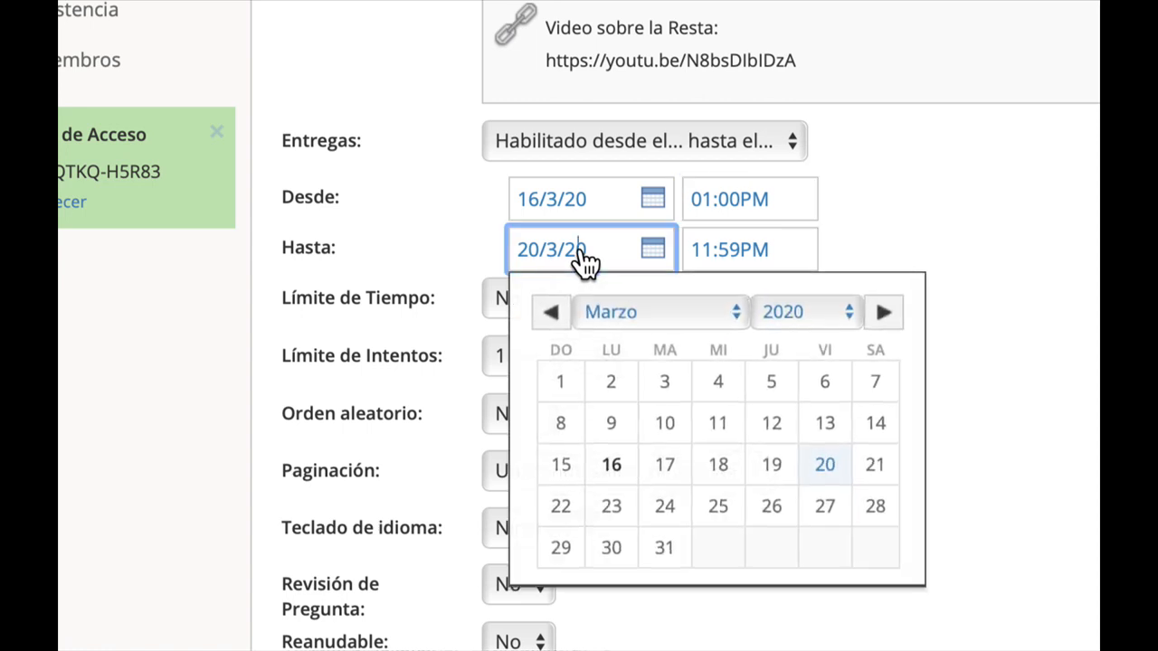
{"action": "left_click", "coordinate": [612, 466]}
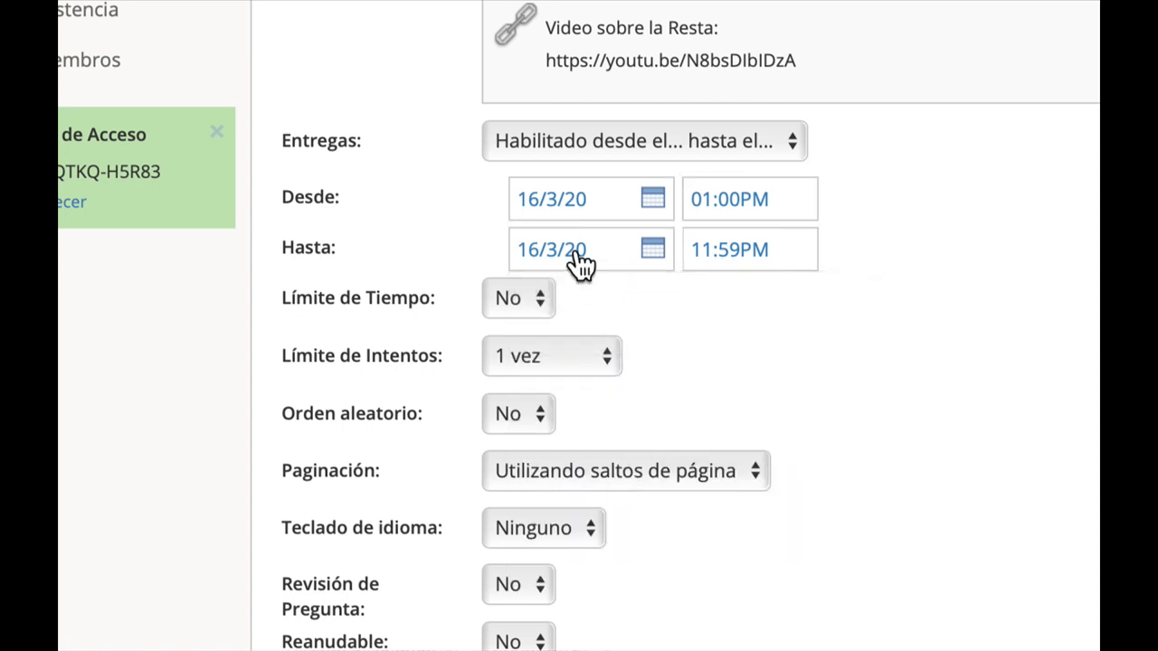
{"action": "left_click", "coordinate": [726, 253]}
{"action": "left_click", "coordinate": [768, 252]}
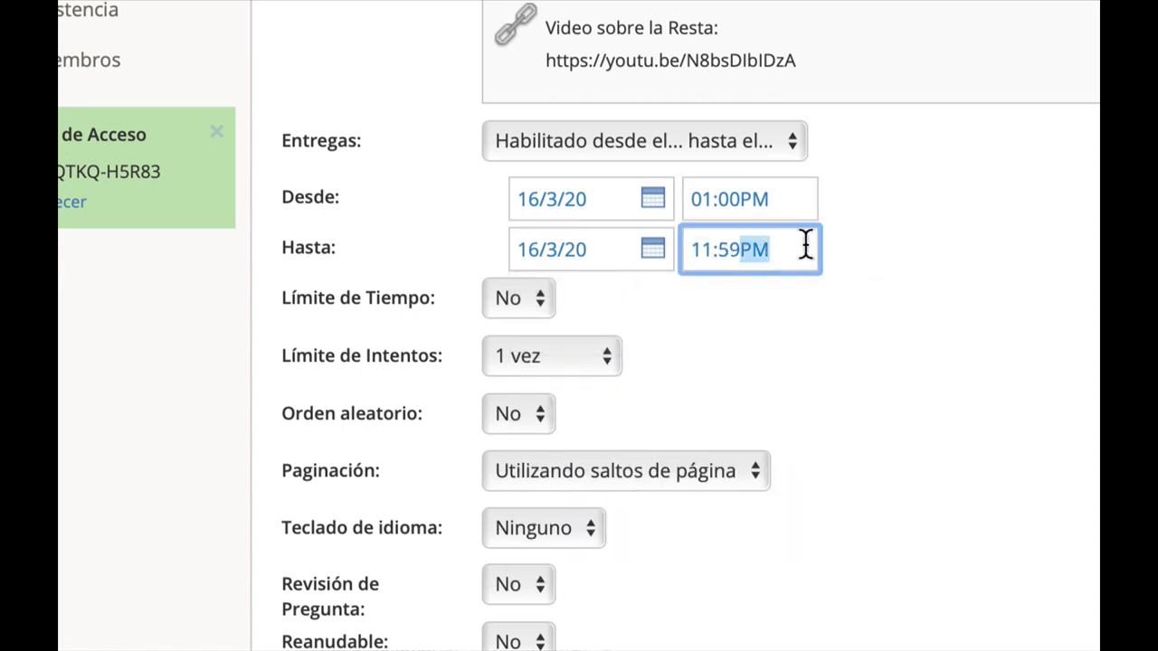
{"action": "left_click", "coordinate": [802, 201]}
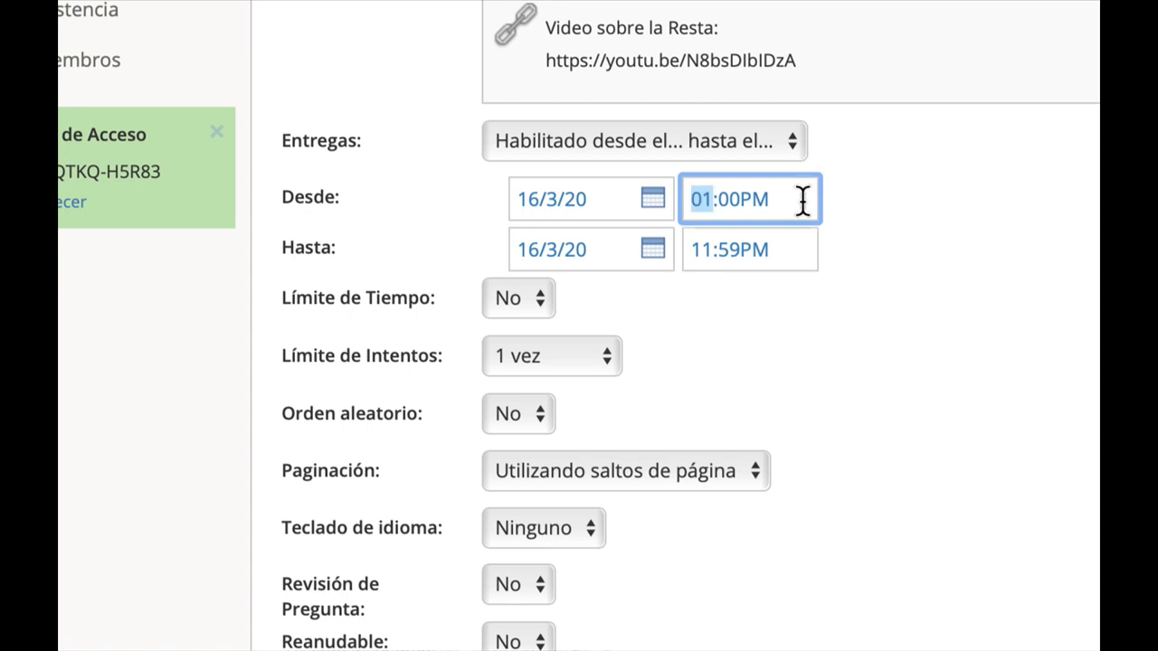
{"action": "left_click", "coordinate": [789, 250]}
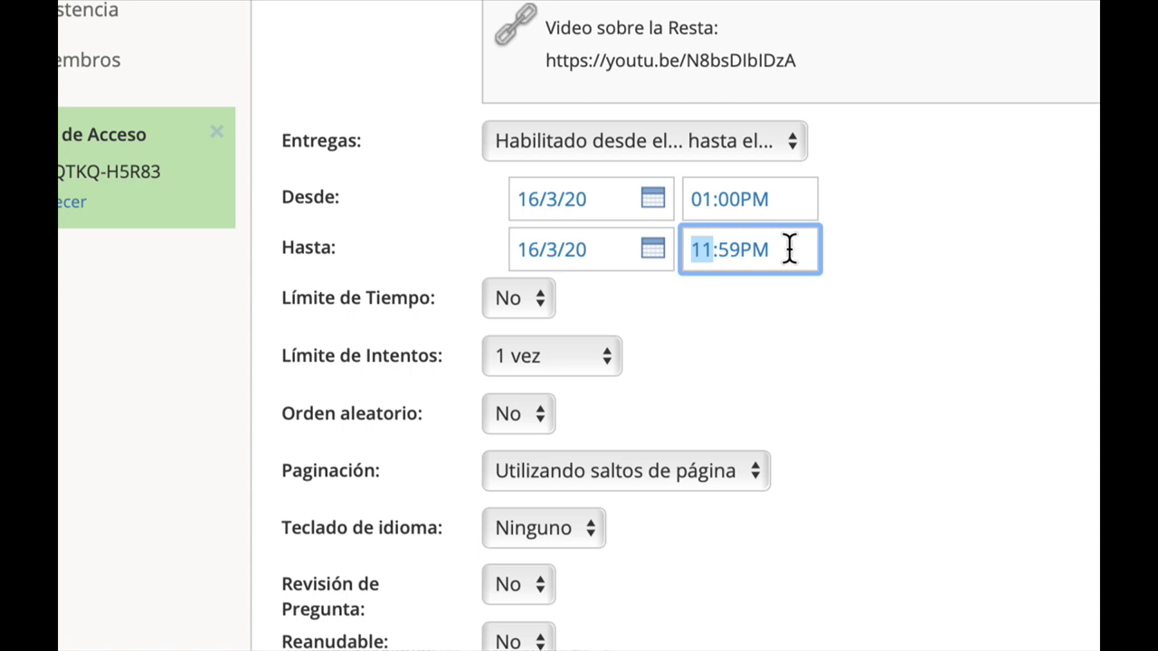
Enable a time limit of 30 minutes for the quiz.
{"action": "left_click", "coordinate": [786, 320]}
{"action": "left_click", "coordinate": [519, 301]}
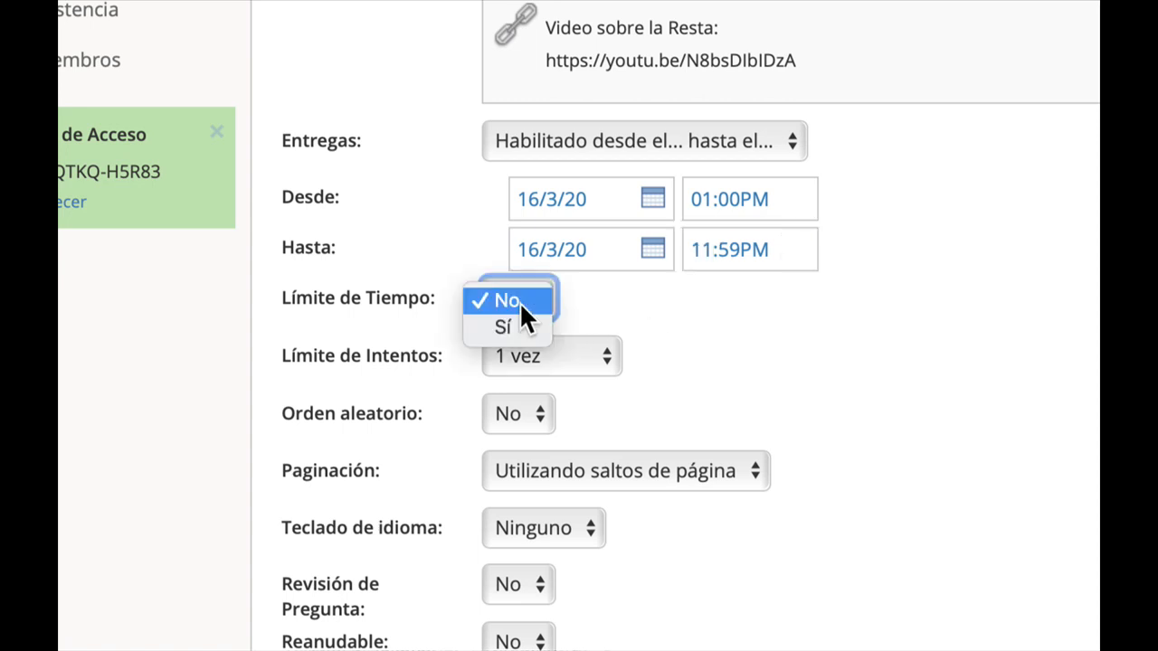
{"action": "left_click", "coordinate": [510, 326]}
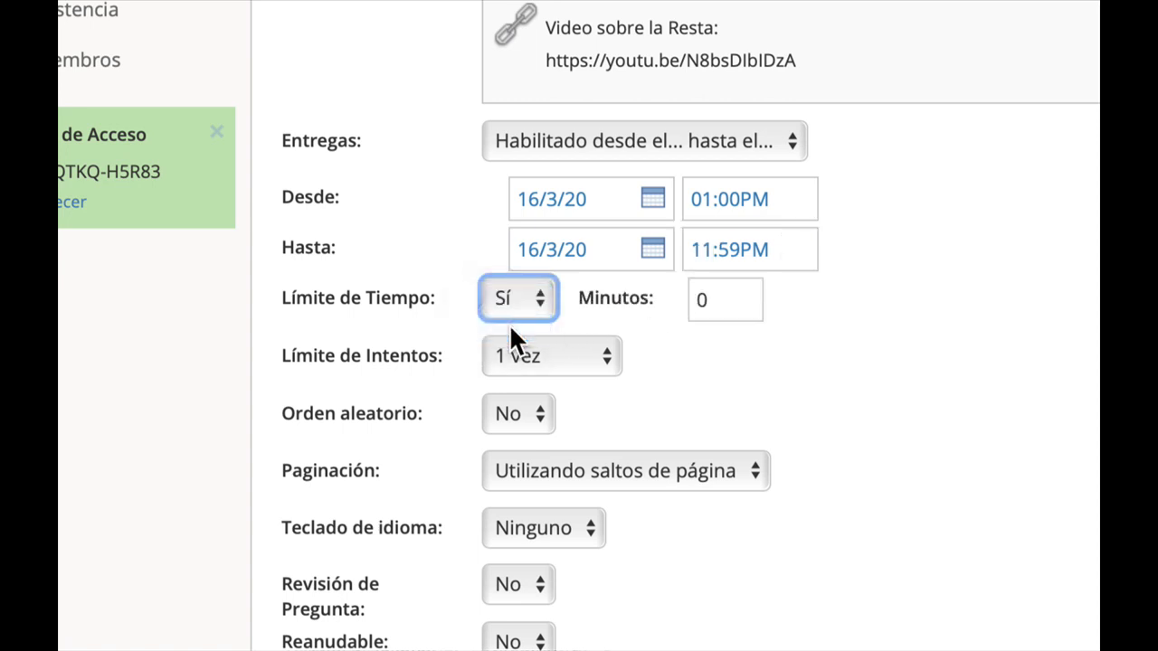
{"action": "left_click", "coordinate": [739, 299]}
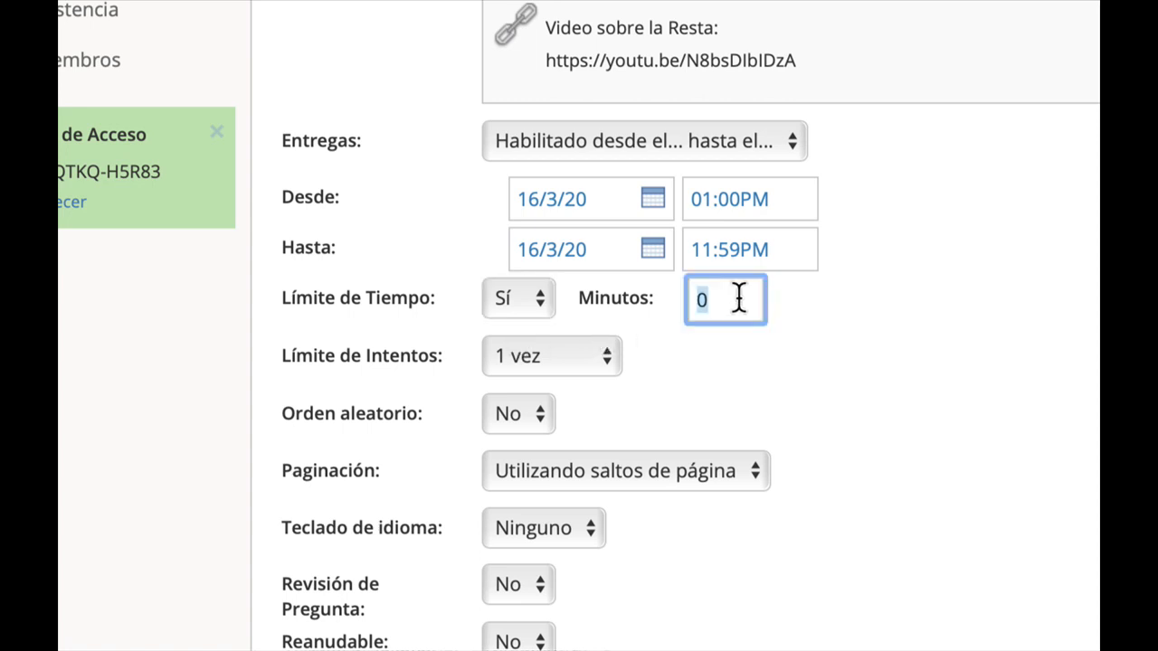
{"action": "type", "text": "30"}
{"action": "left_click", "coordinate": [879, 312]}
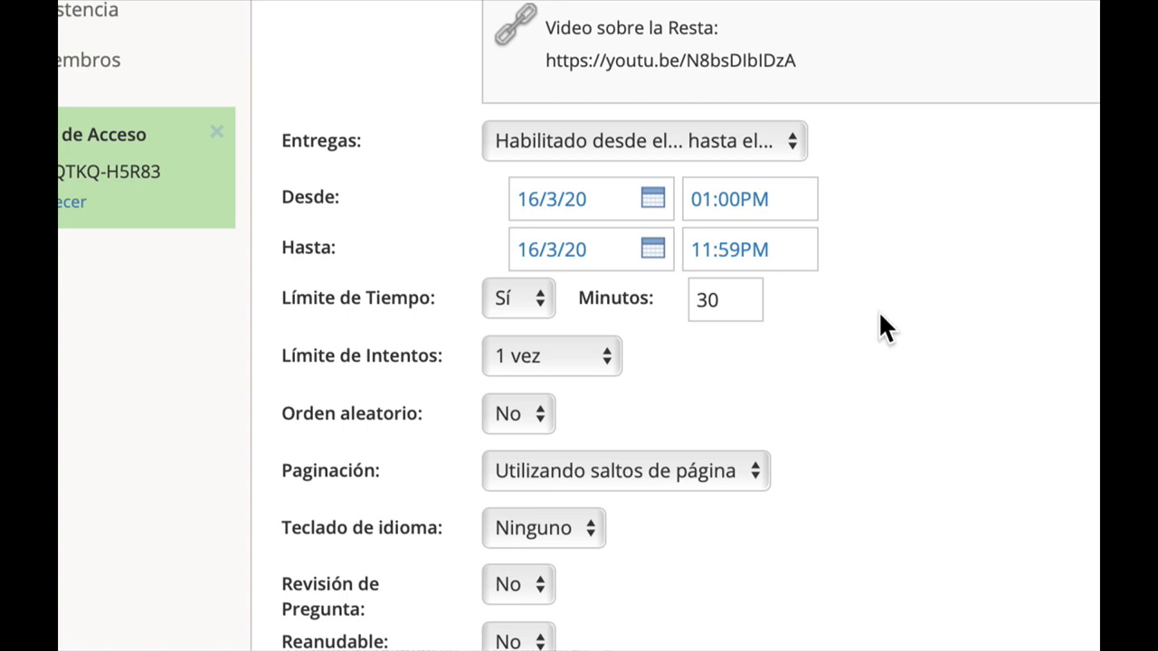
Allow 2 attempts and grade by Promedio de Resultados.
{"action": "left_click", "coordinate": [572, 360]}
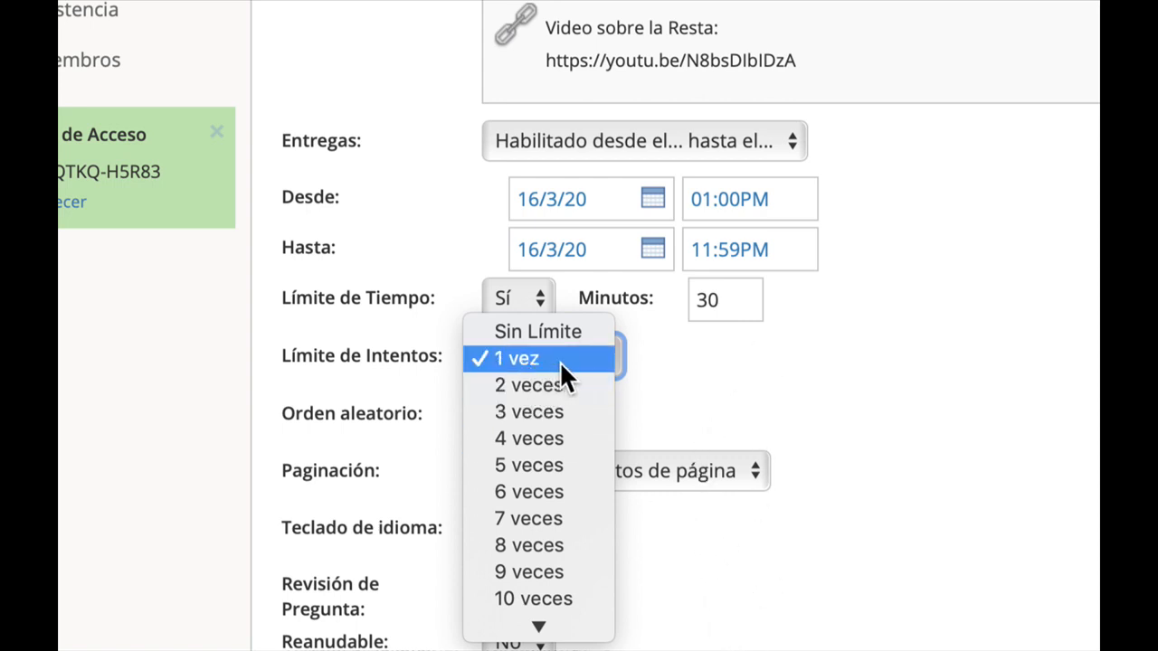
{"action": "left_click", "coordinate": [559, 384]}
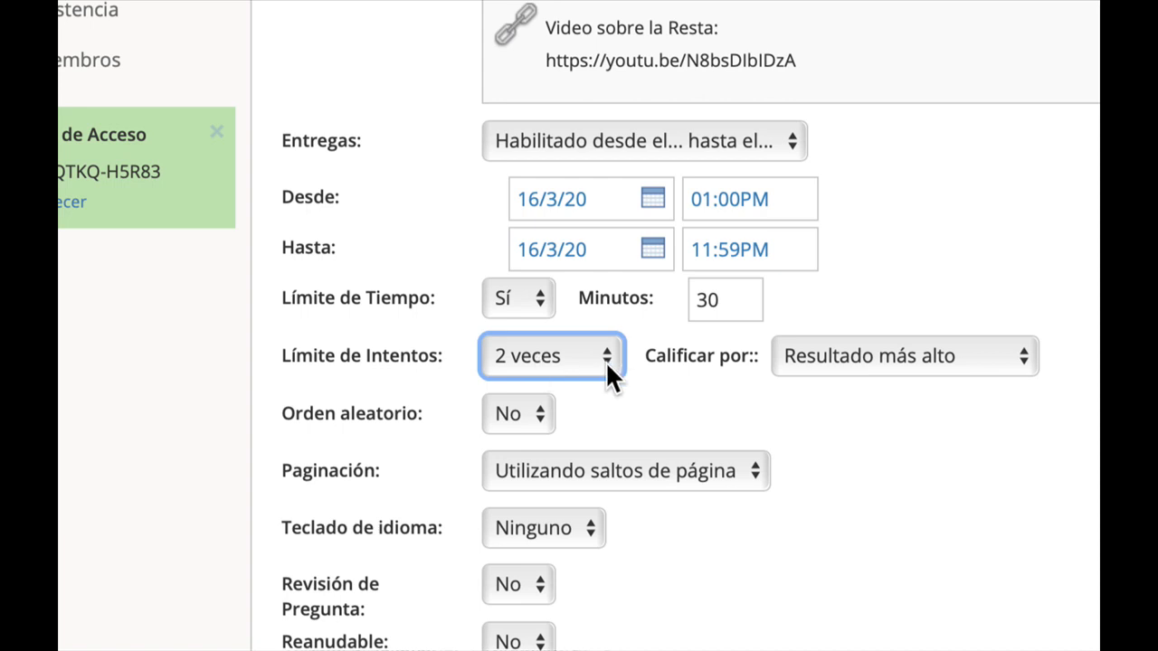
{"action": "left_click", "coordinate": [895, 367]}
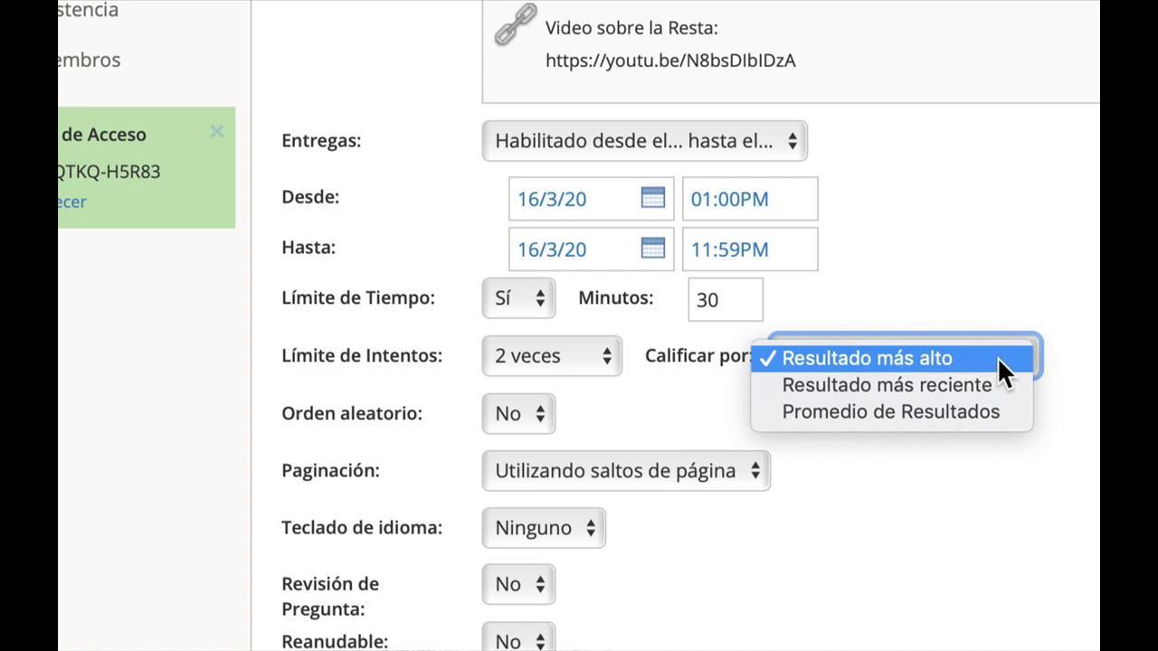
{"action": "left_click", "coordinate": [980, 412]}
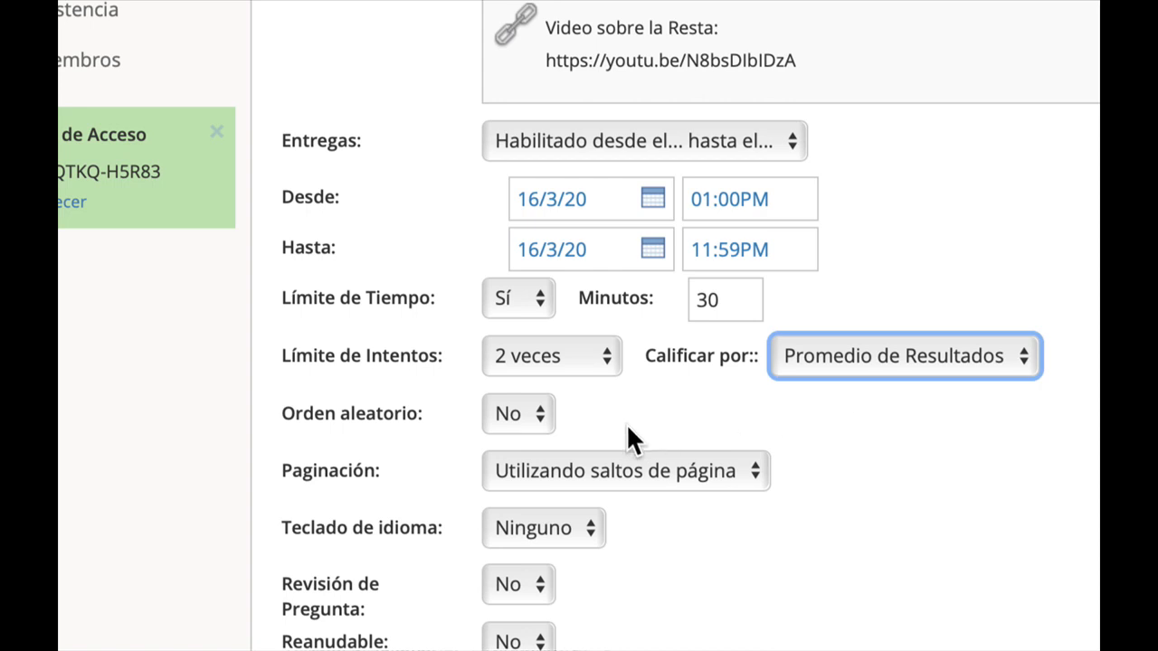
Turn on random question order and set pagination to Una pregunta por página.
{"action": "left_click", "coordinate": [520, 414]}
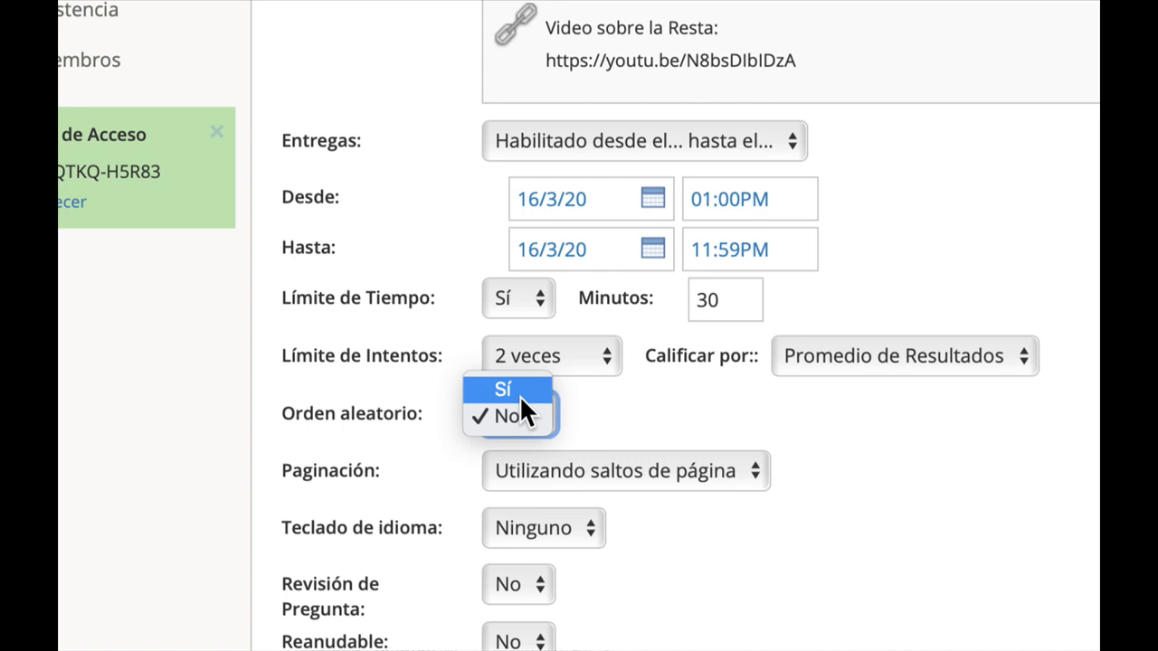
{"action": "left_click", "coordinate": [519, 396]}
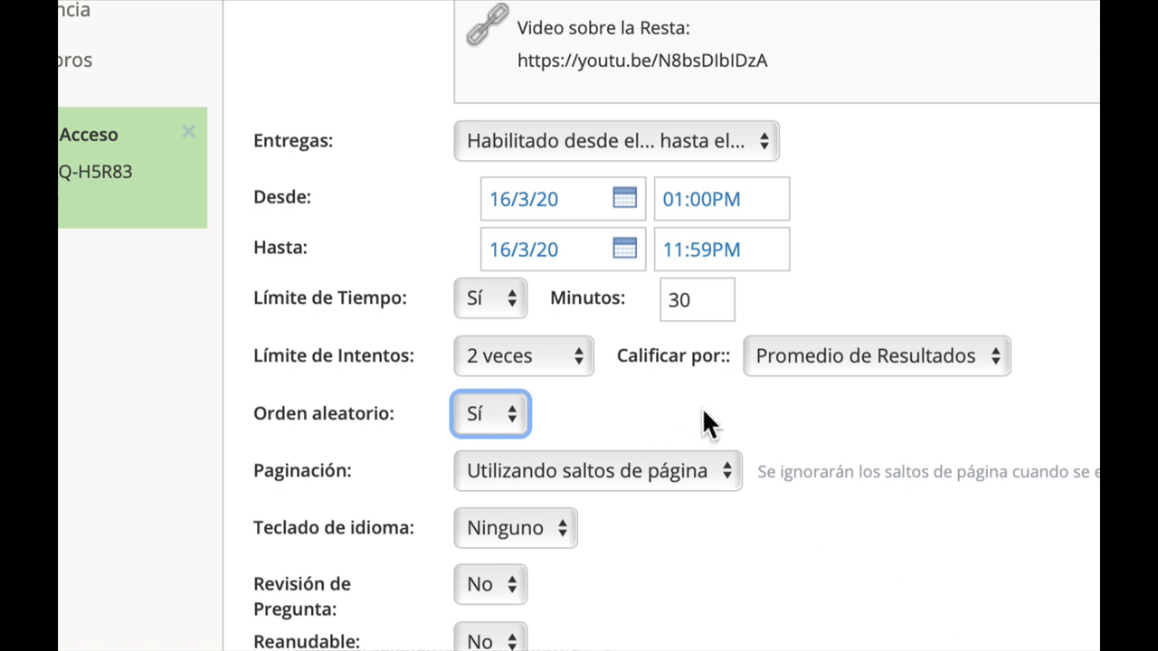
{"action": "scroll", "coordinate": [721, 456], "scroll_direction": "down", "scroll_amount": 3}
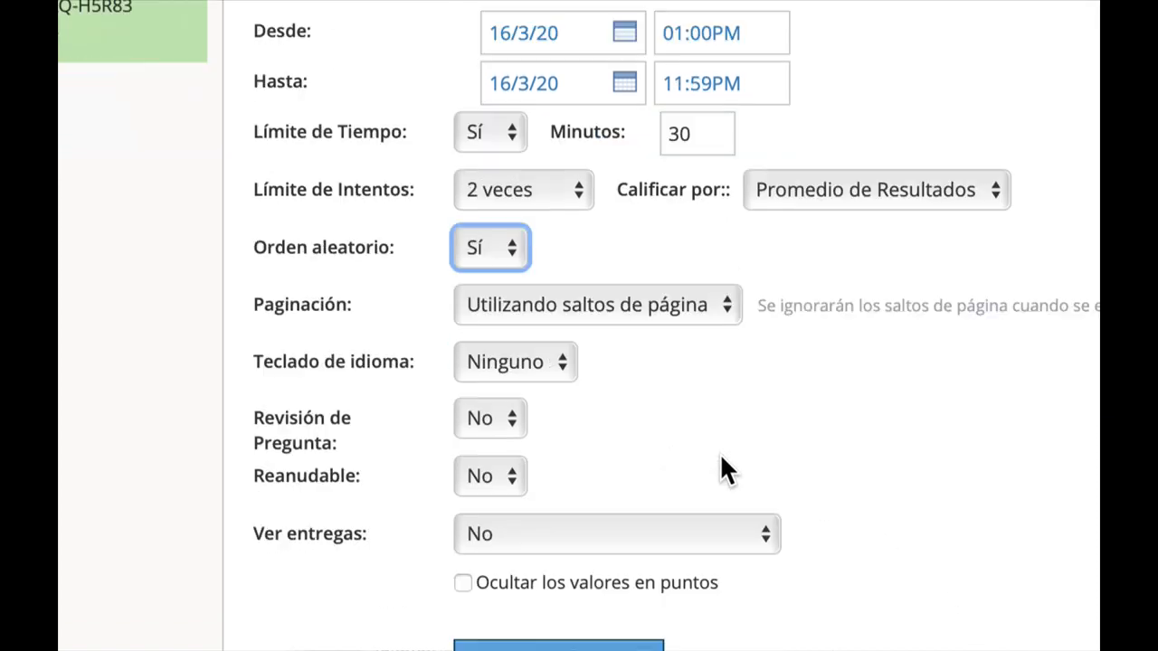
{"action": "left_click", "coordinate": [632, 306]}
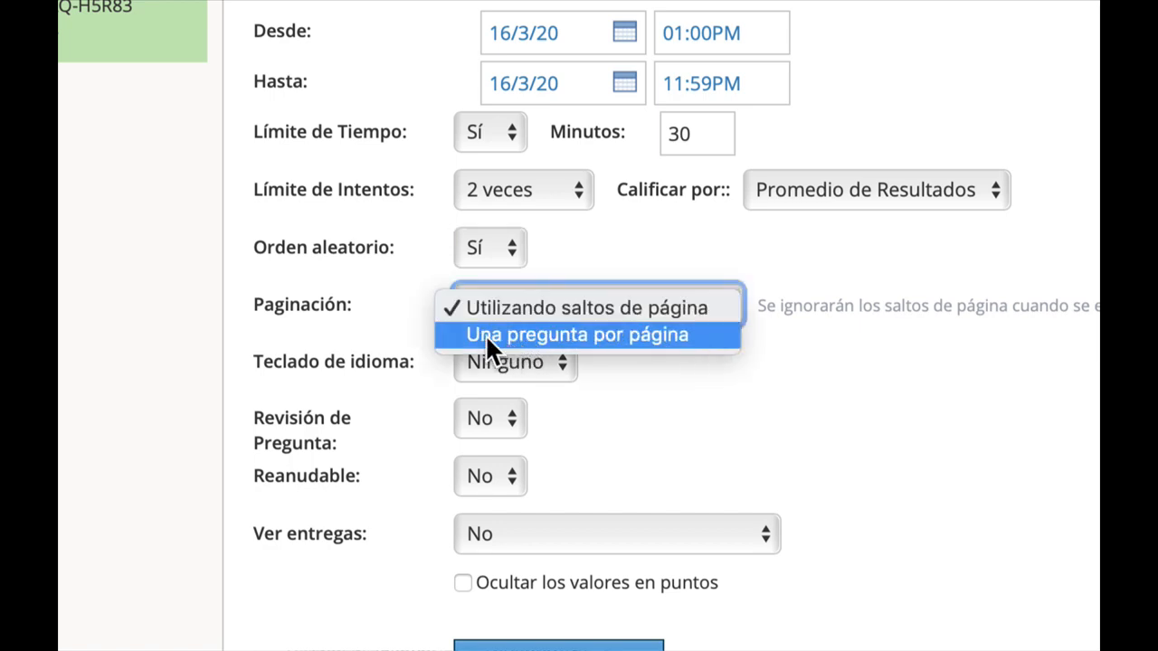
{"action": "left_click", "coordinate": [600, 339]}
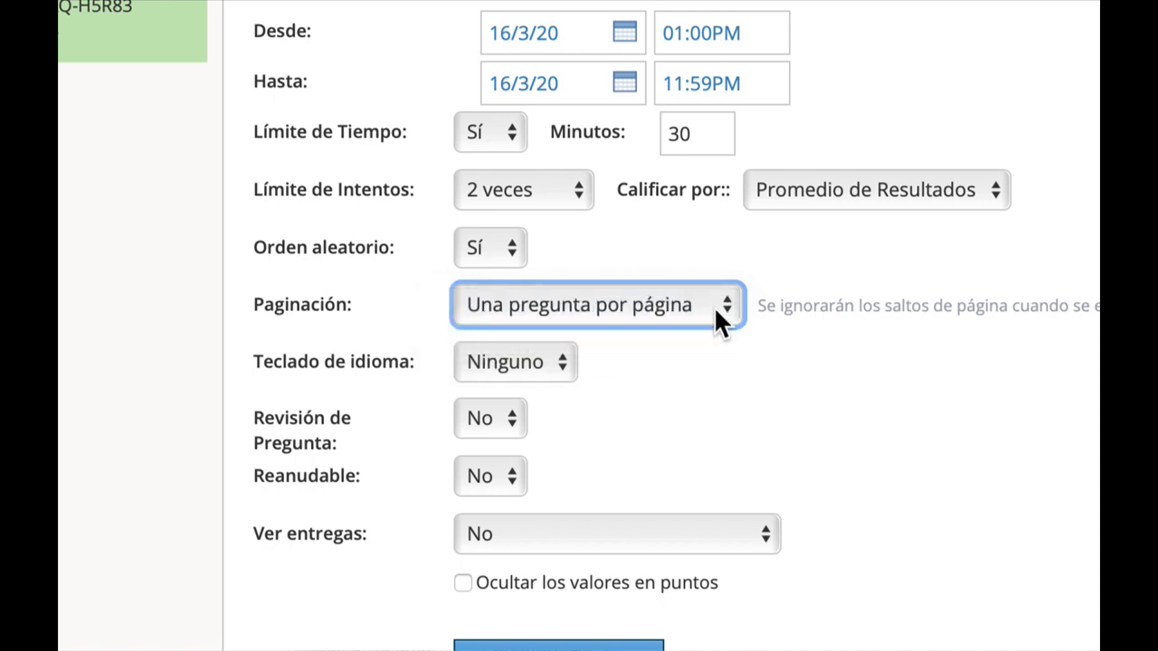
Set the language keyboard to Español and enable question review.
{"action": "left_click", "coordinate": [543, 367]}
{"action": "left_click", "coordinate": [525, 400]}
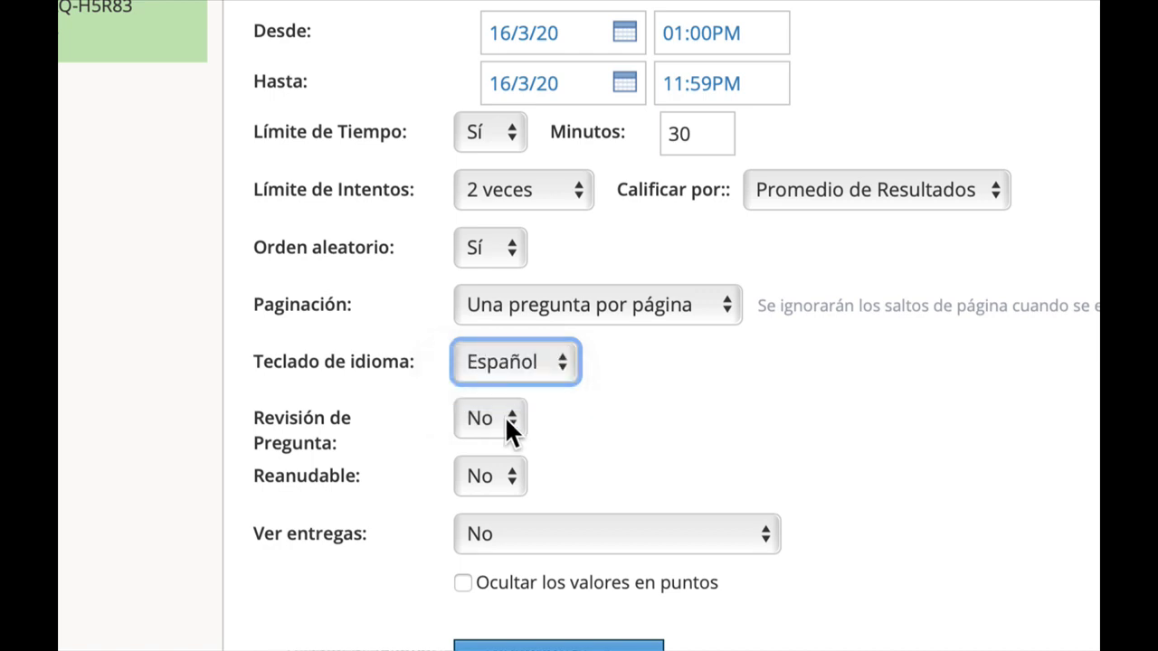
{"action": "left_click", "coordinate": [506, 425]}
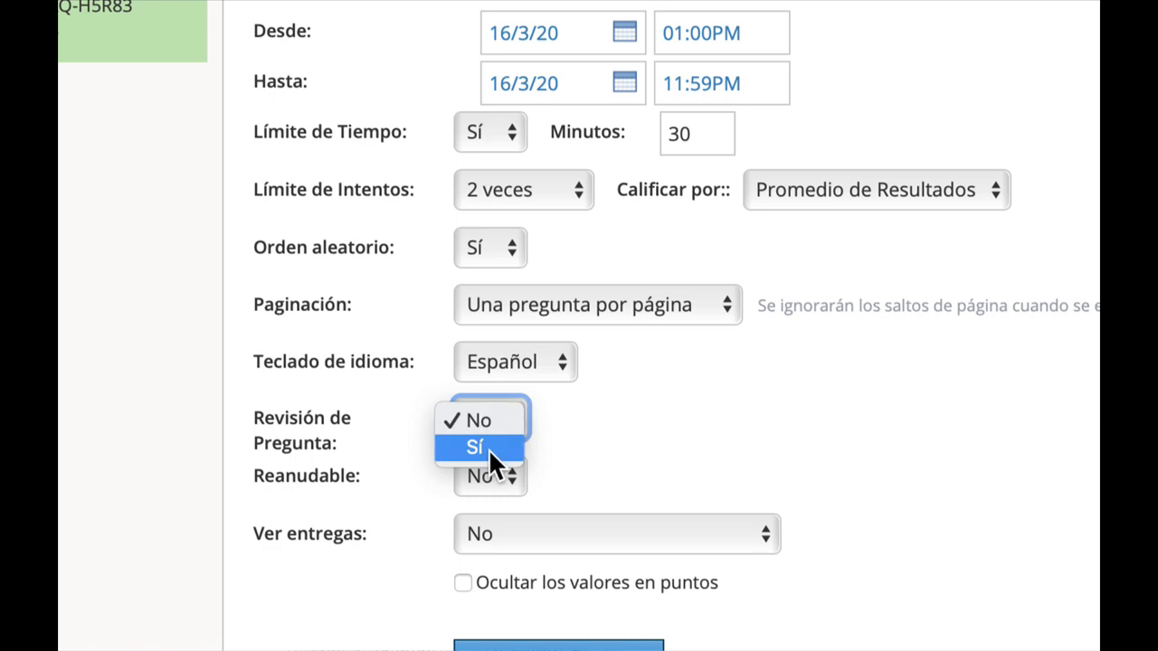
{"action": "left_click", "coordinate": [489, 447]}
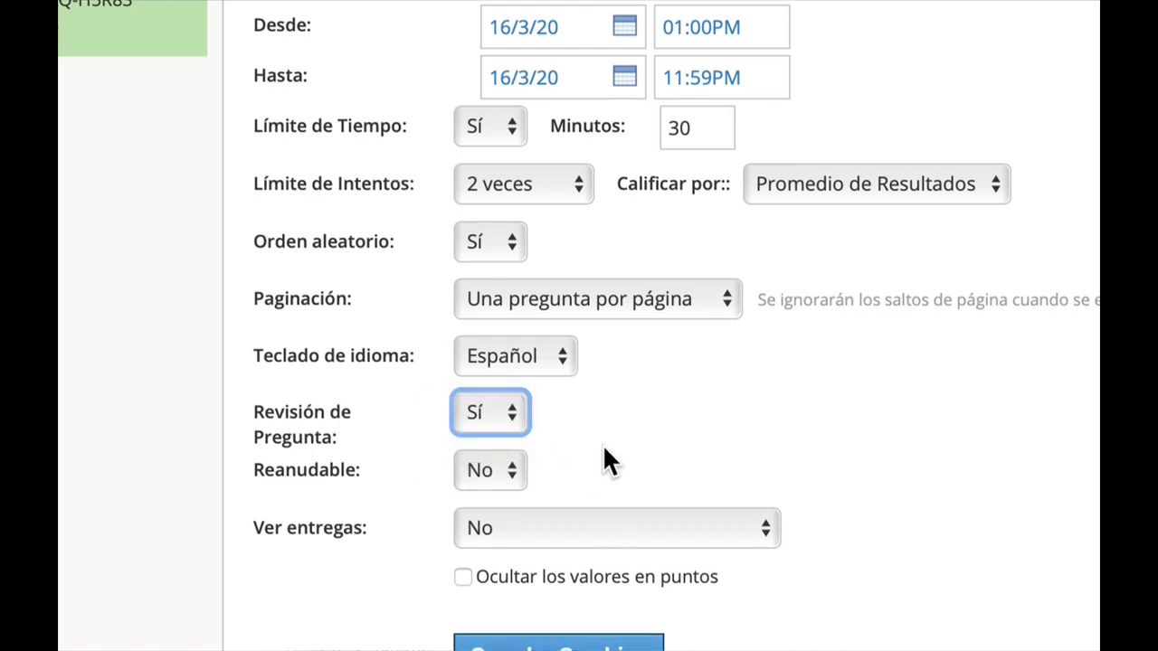
Make the quiz resumable, let students view submissions with Sí, and save the changes.
{"action": "scroll", "coordinate": [604, 459], "scroll_direction": "down", "scroll_amount": 2}
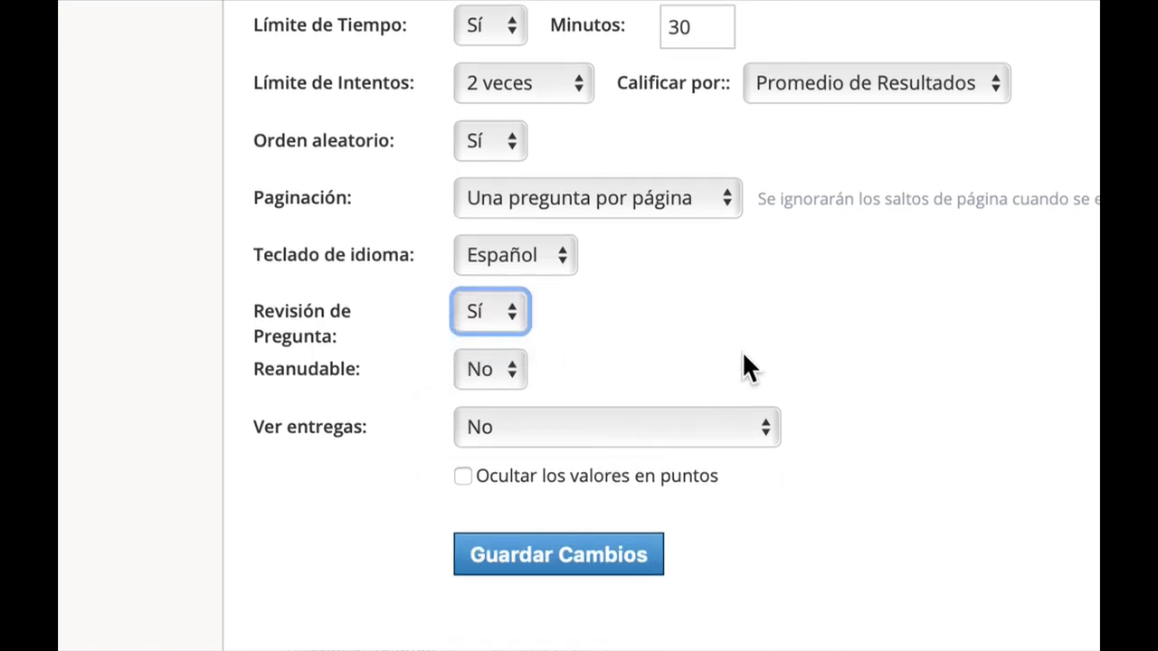
{"action": "left_click", "coordinate": [480, 371]}
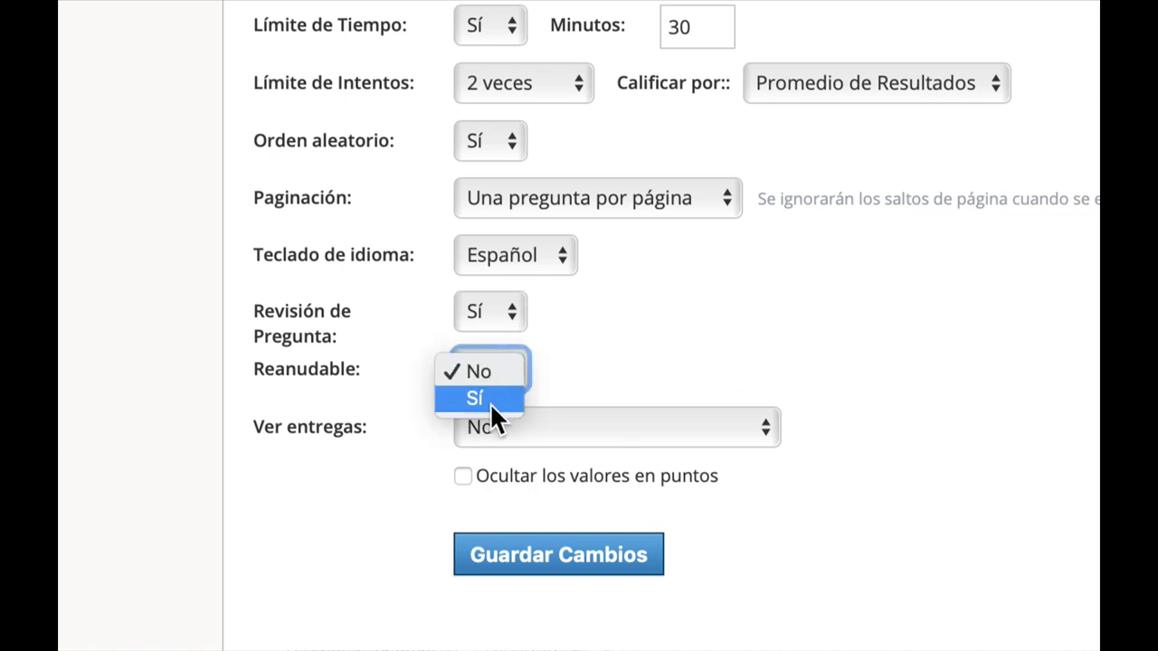
{"action": "left_click", "coordinate": [490, 403]}
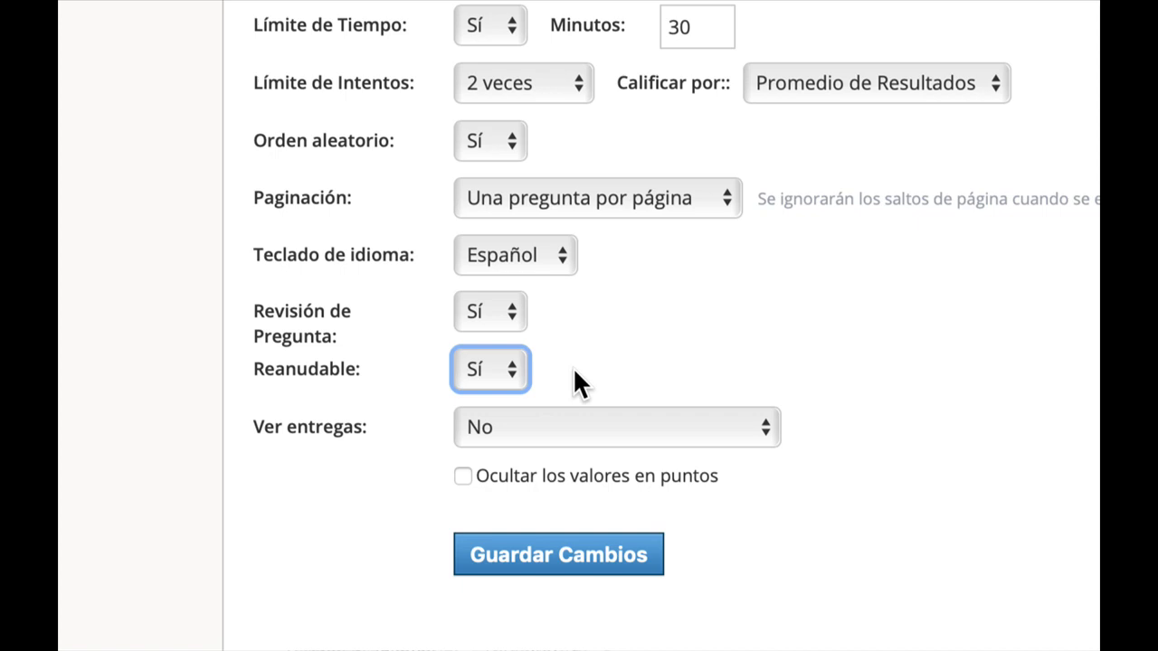
{"action": "left_click", "coordinate": [523, 427]}
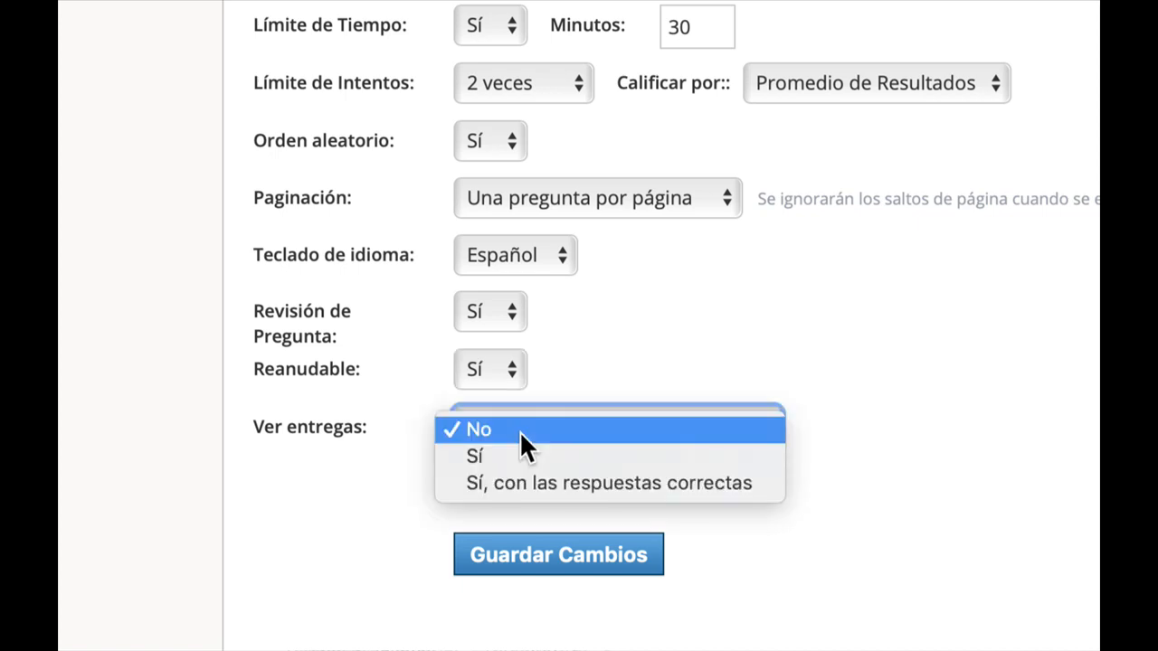
{"action": "left_click", "coordinate": [580, 457]}
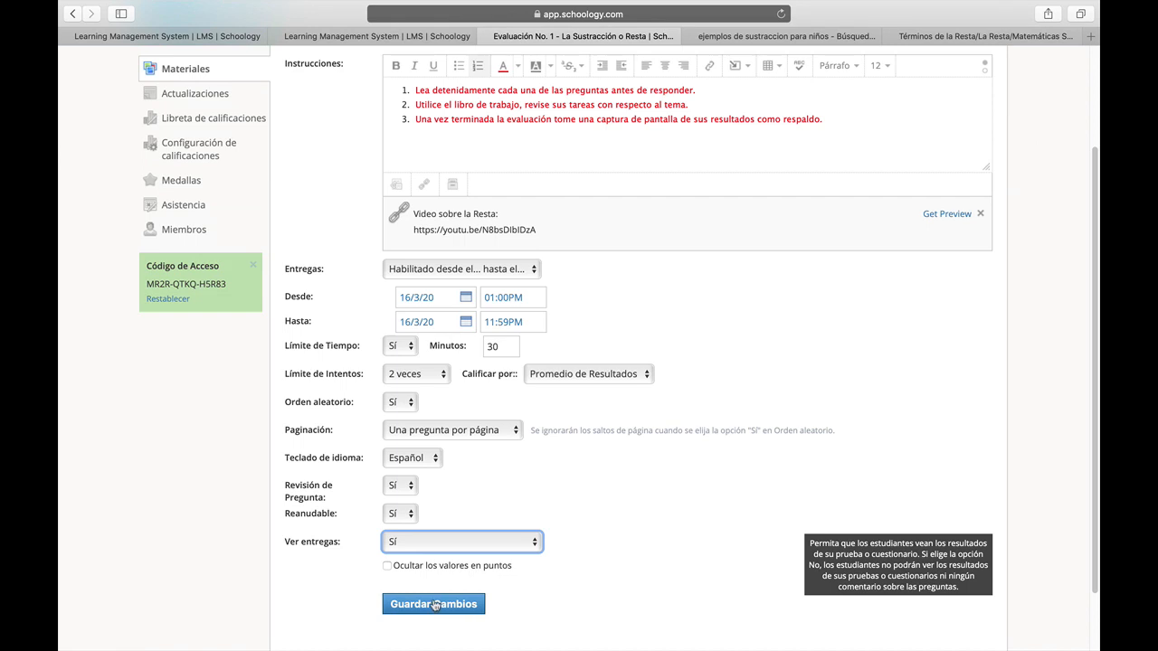
{"action": "left_click", "coordinate": [434, 606]}
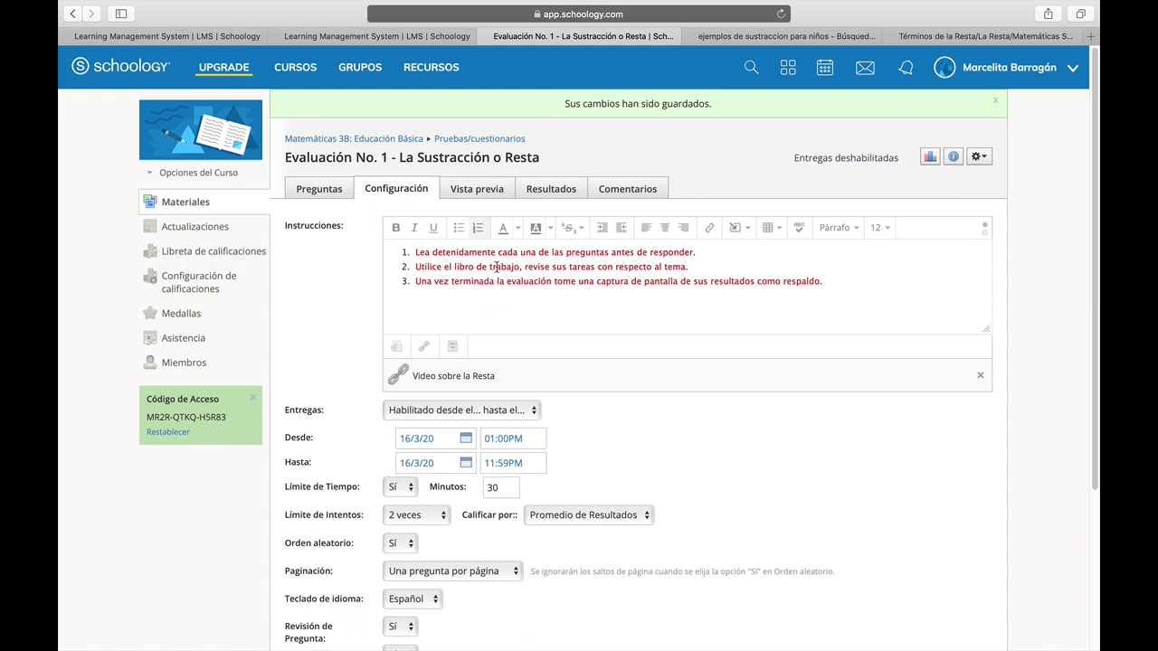
Start adding a Verdadero/Falso question to the quiz.
{"action": "left_click", "coordinate": [314, 191]}
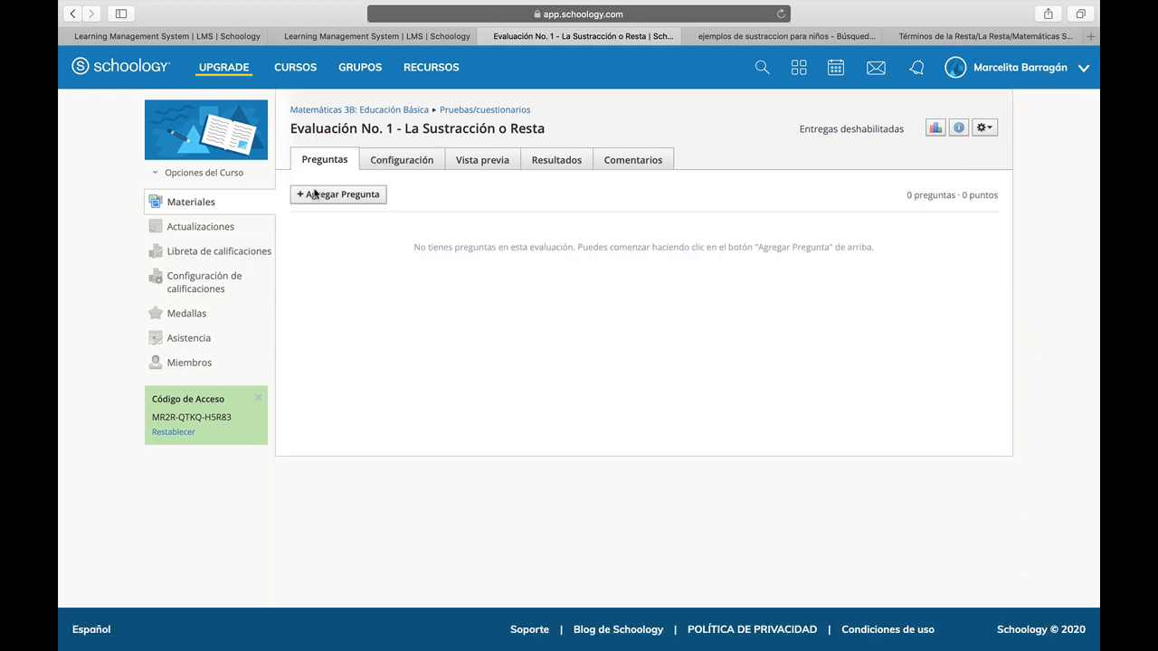
{"action": "left_click", "coordinate": [334, 195]}
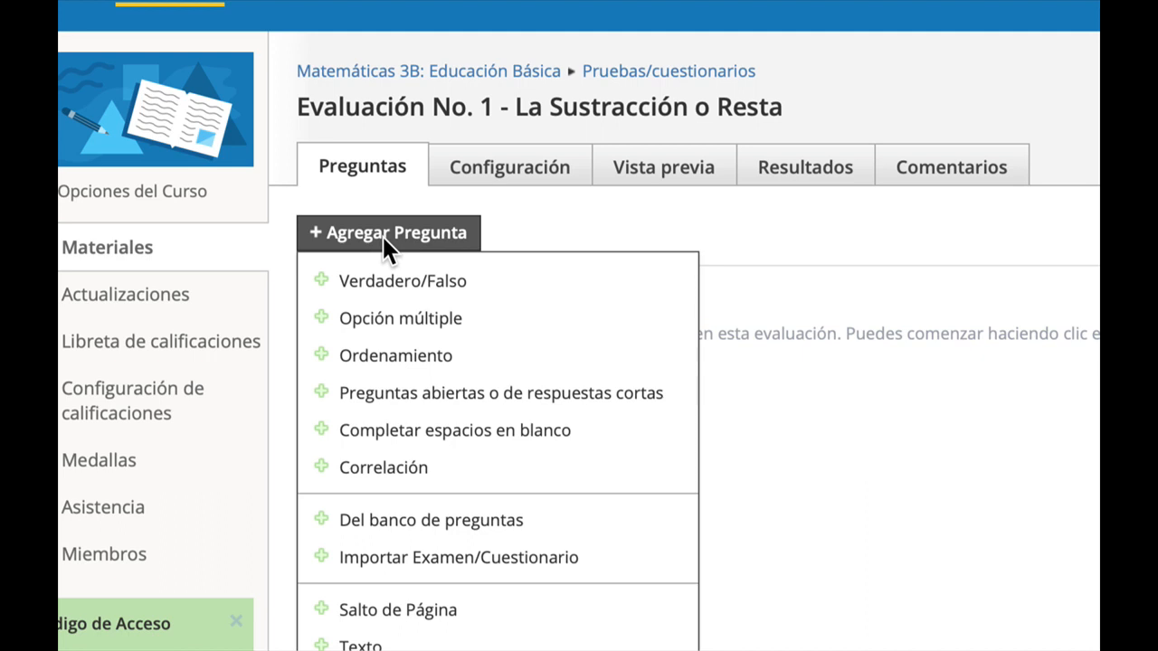
{"action": "left_click", "coordinate": [436, 287]}
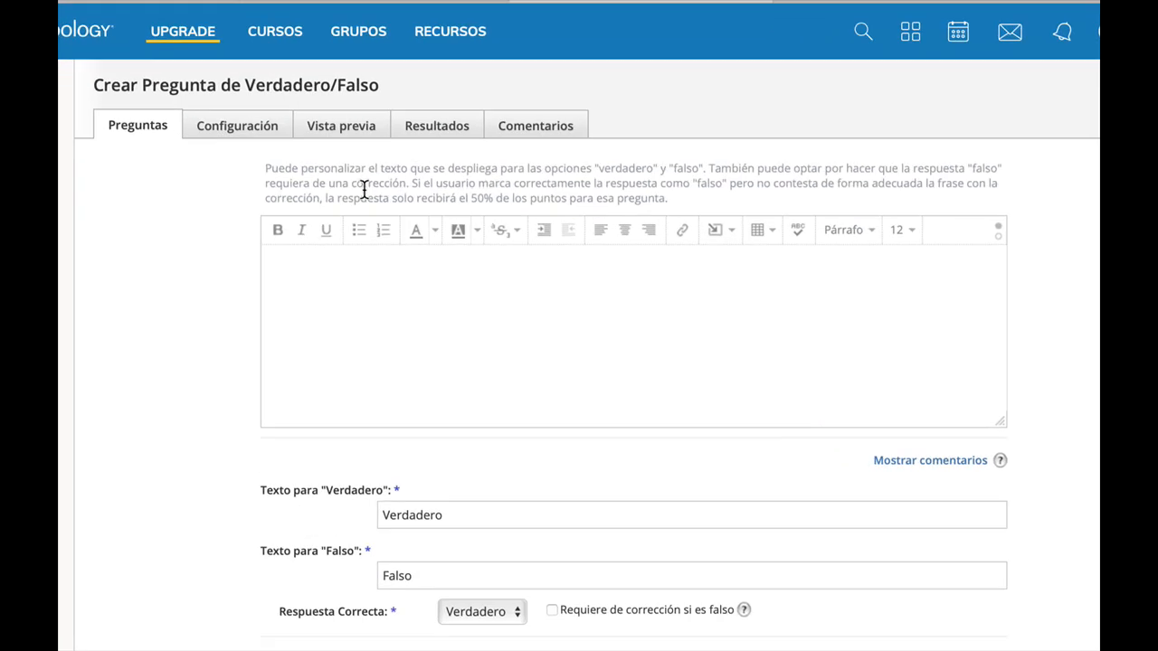
Write the question text "El minuendo es un elemento de la Resta".
{"action": "right_click", "coordinate": [367, 295]}
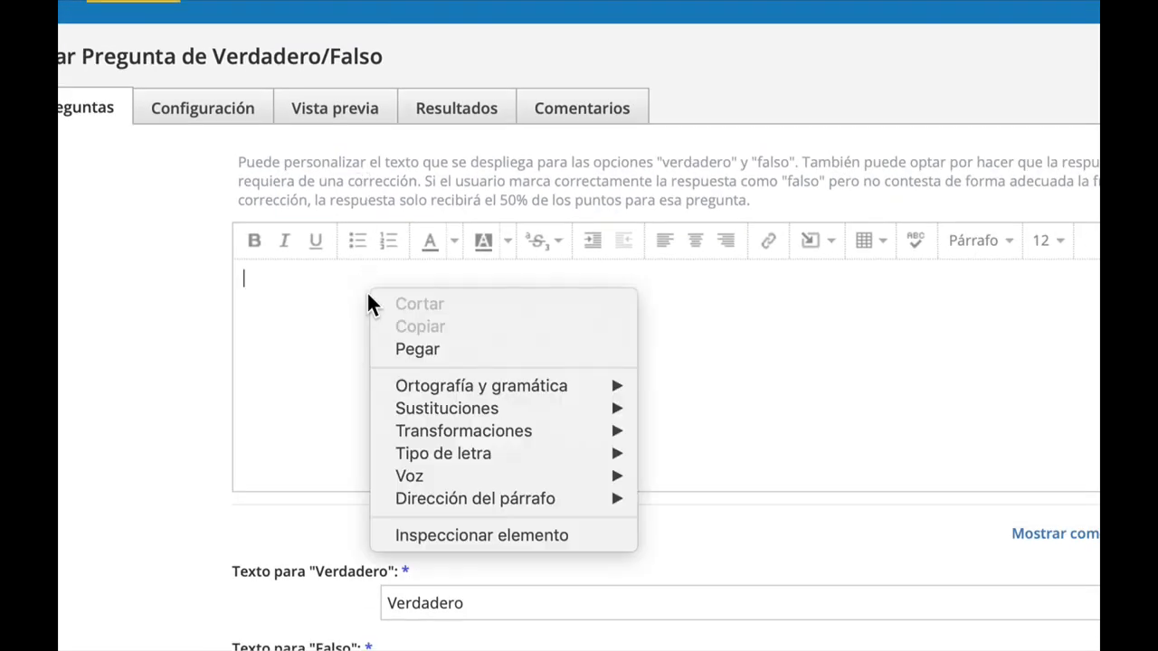
{"action": "left_click", "coordinate": [318, 292]}
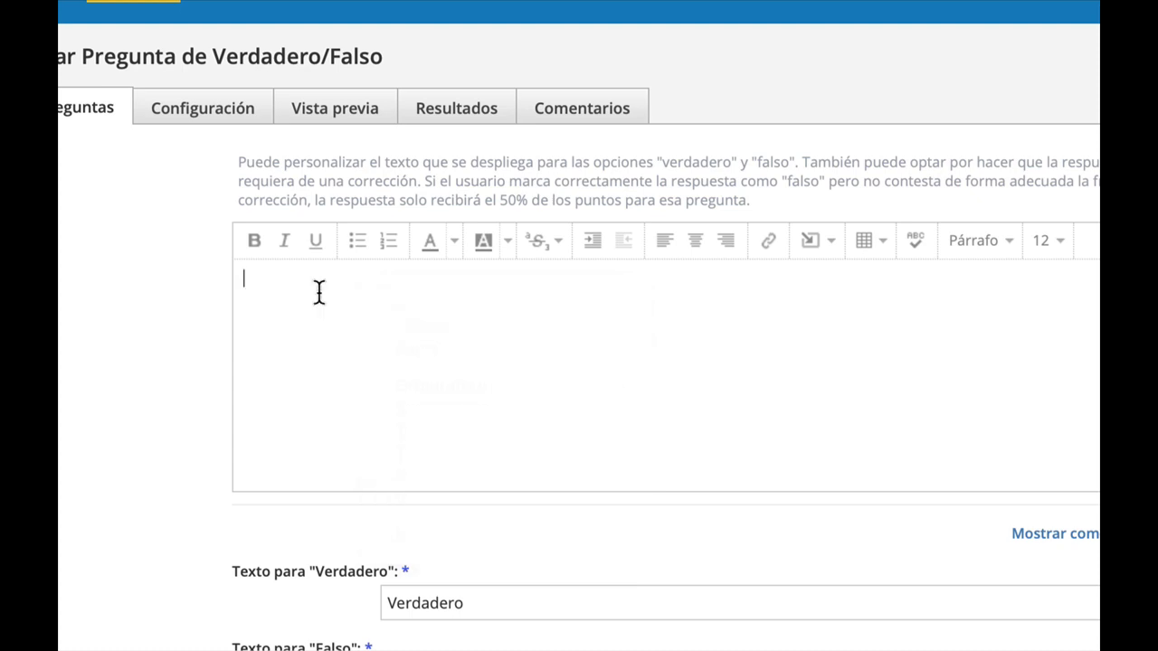
{"action": "type", "text": "El minuendo es "}
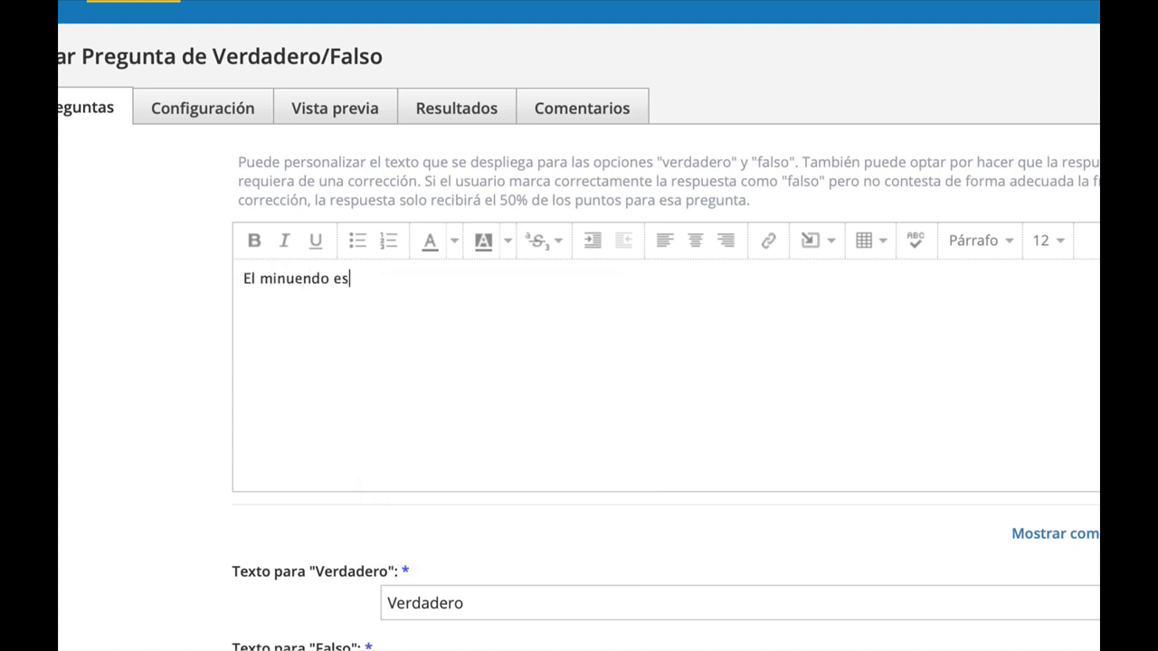
{"action": "type", "text": "un elemento de la REsta"}
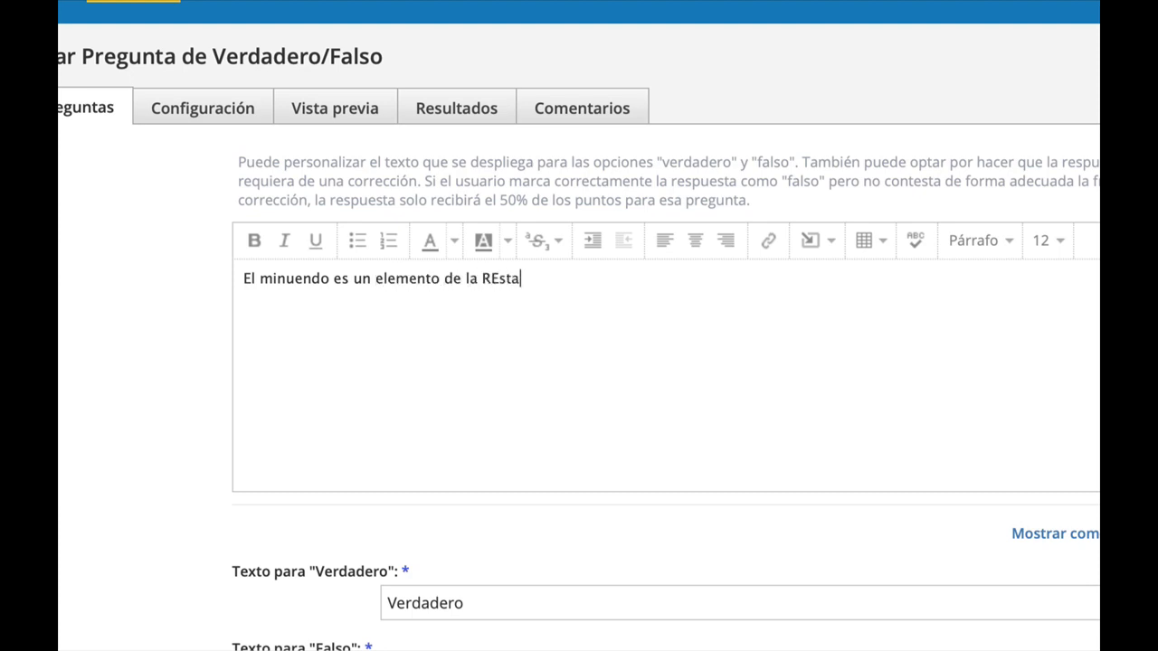
{"action": "key", "text": "Left"}
{"action": "key", "text": "Left"}
{"action": "key", "text": "Left"}
{"action": "key", "text": "BackSpace"}
{"action": "type", "text": "e"}
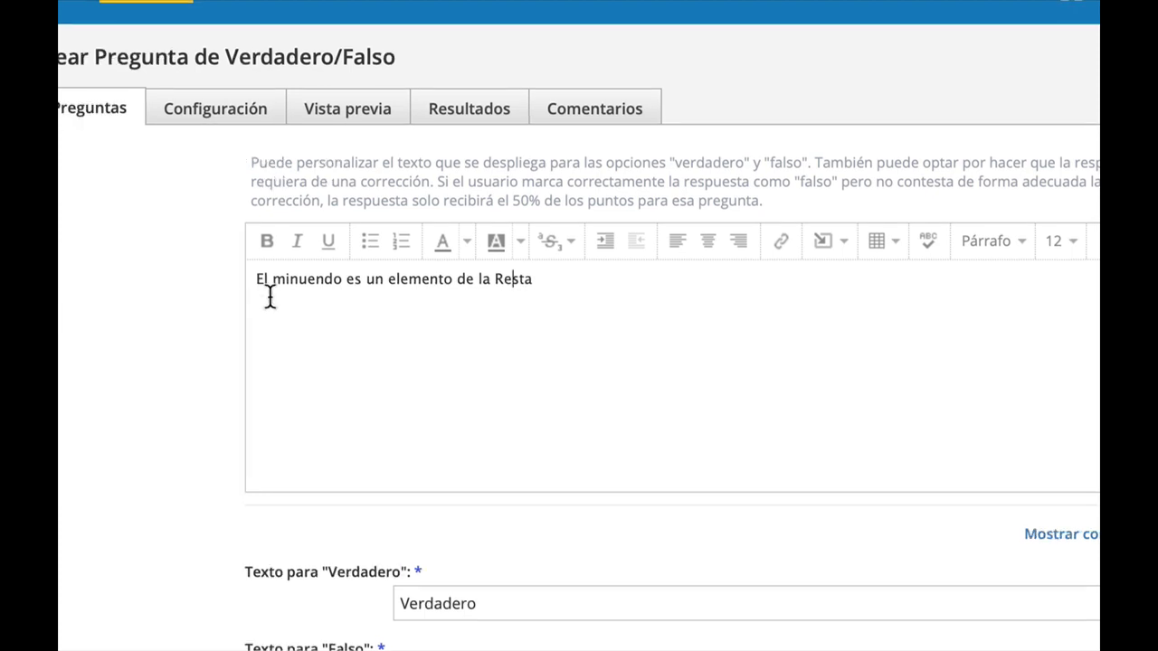
Add the instruction line "Seleccione Verdadero o Falso" above the question statement.
{"action": "left_click", "coordinate": [244, 278]}
{"action": "key", "text": "Return"}
{"action": "key", "text": "Up"}
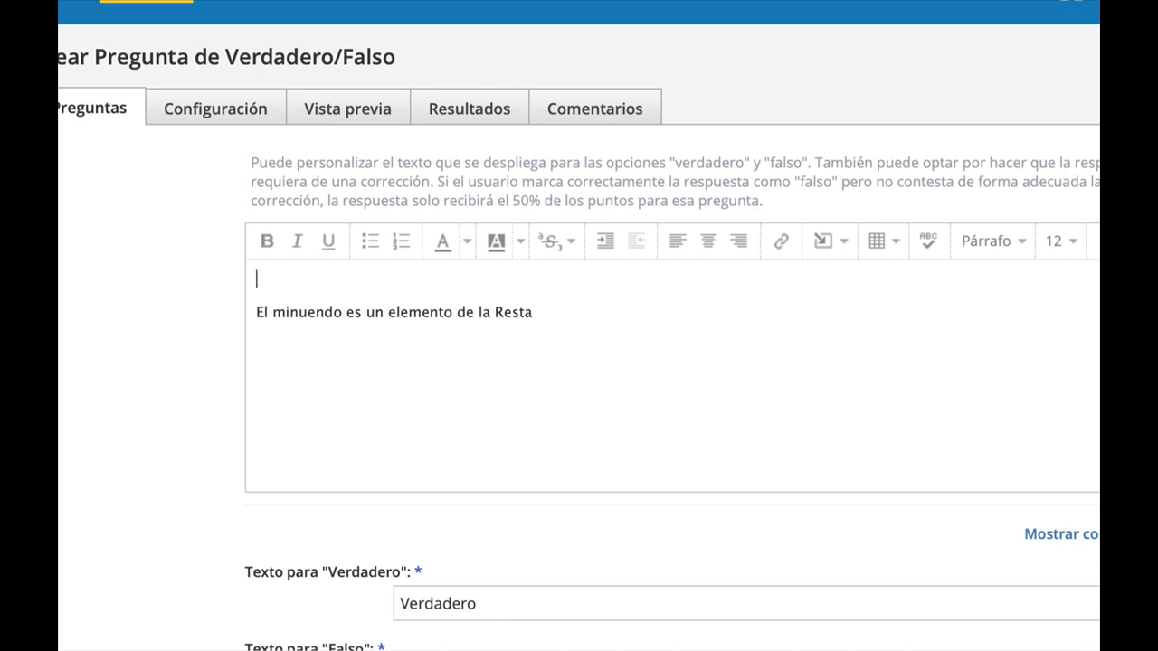
{"action": "type", "text": "Seleccione Verdade"}
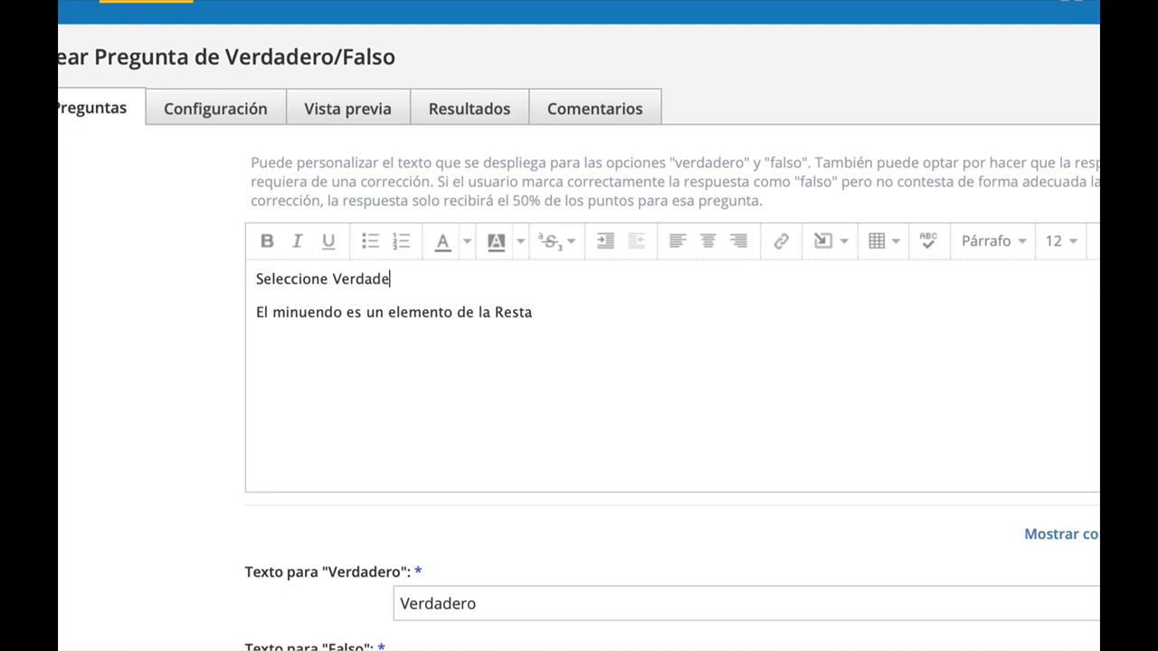
{"action": "type", "text": "ro o Falso"}
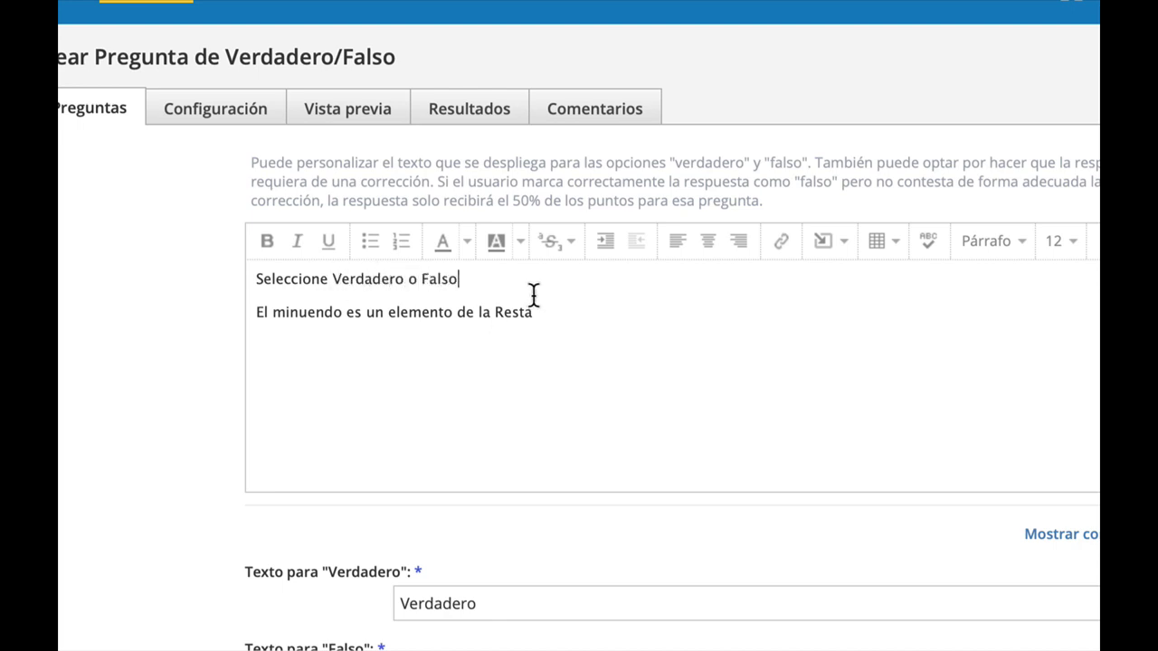
Color the instruction line orange.
{"action": "left_click_drag", "start_coordinate": [493, 281], "coordinate": [256, 280]}
{"action": "left_click", "coordinate": [468, 243]}
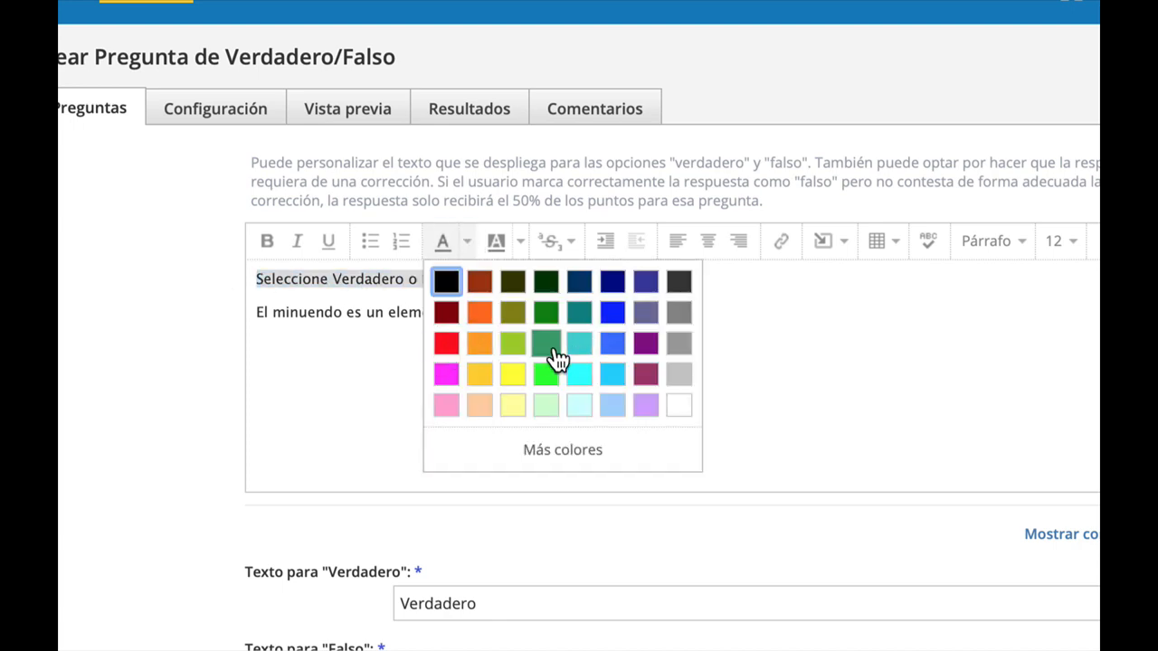
{"action": "left_click", "coordinate": [481, 315]}
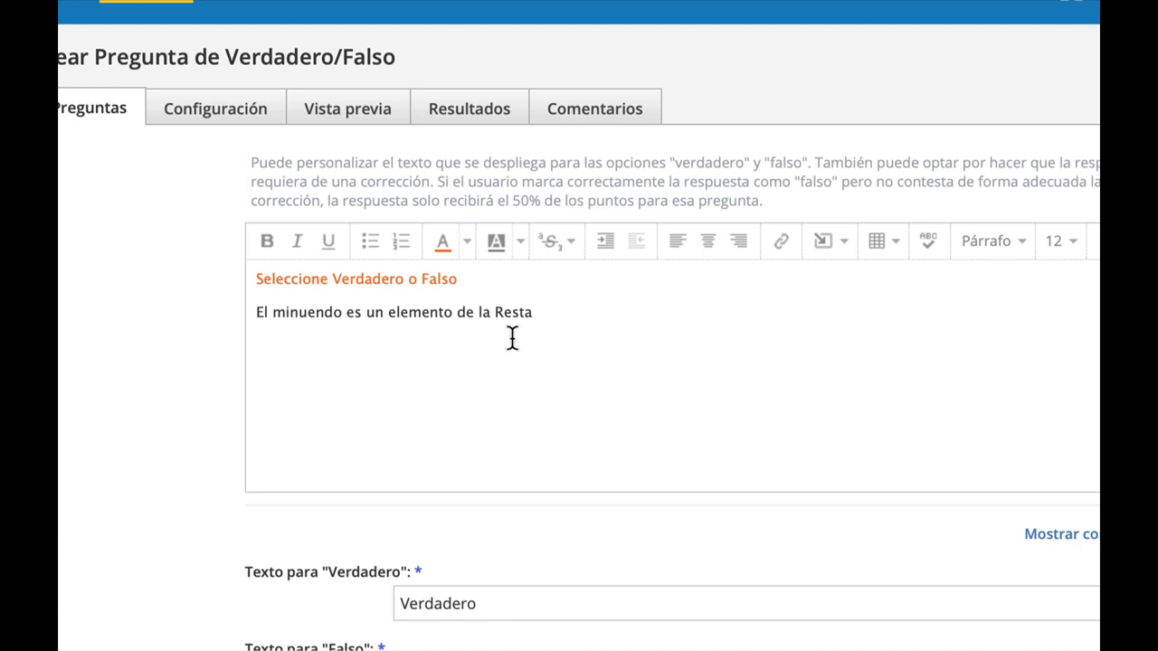
{"action": "left_click_drag", "start_coordinate": [569, 311], "coordinate": [214, 308]}
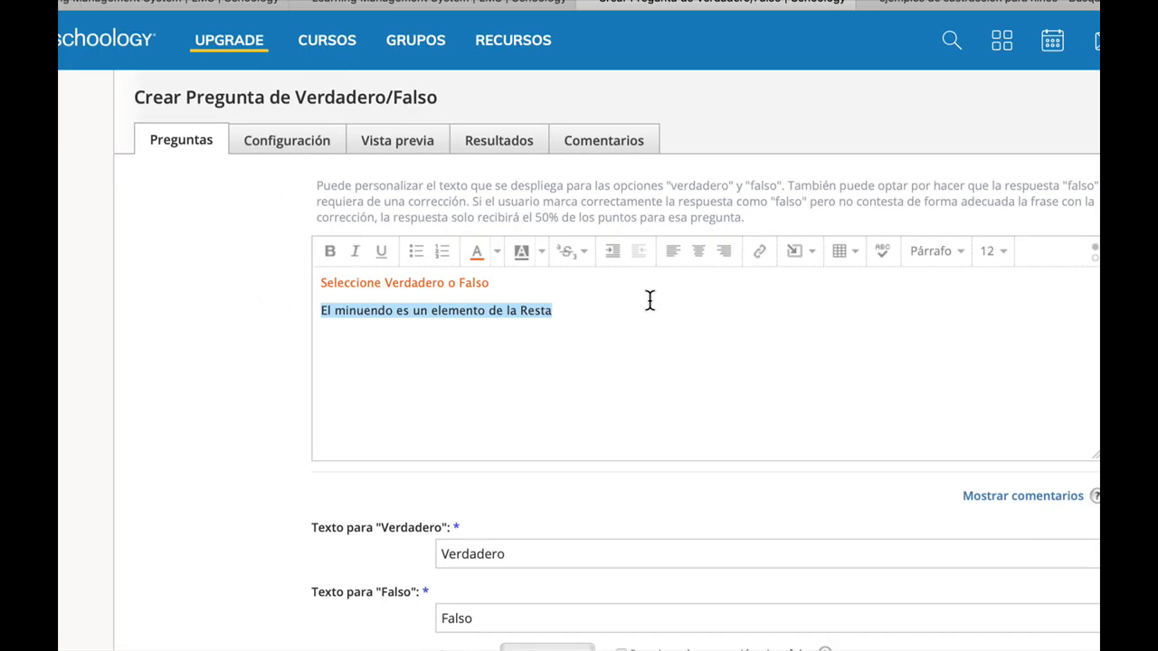
{"action": "left_click", "coordinate": [856, 261]}
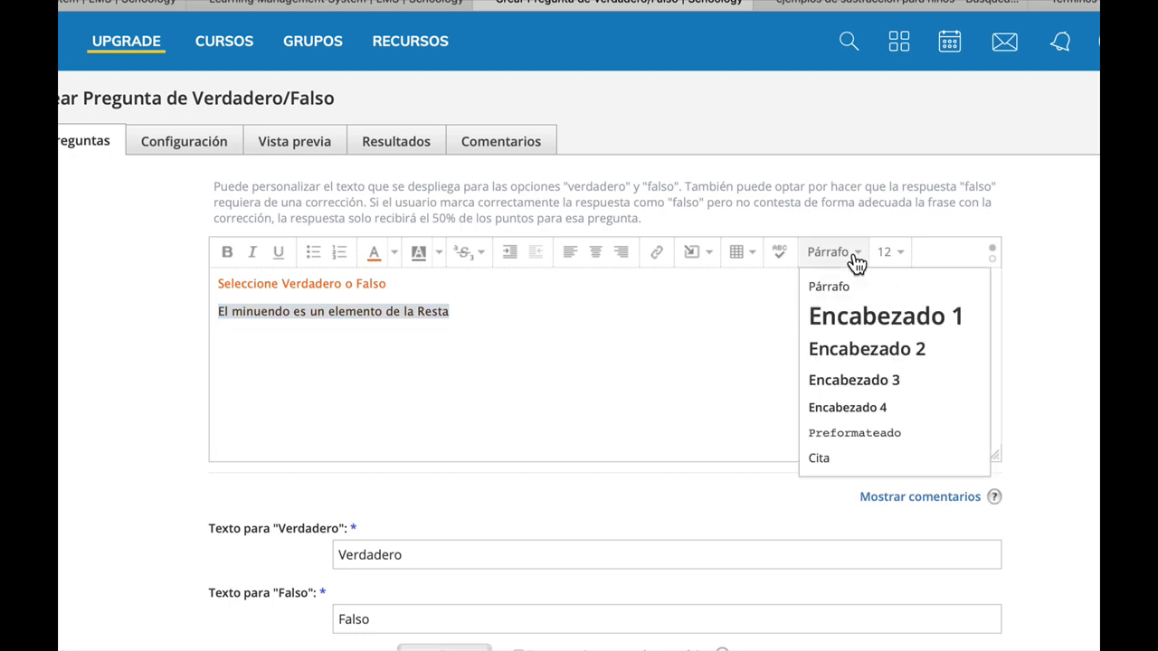
{"action": "left_click", "coordinate": [456, 296]}
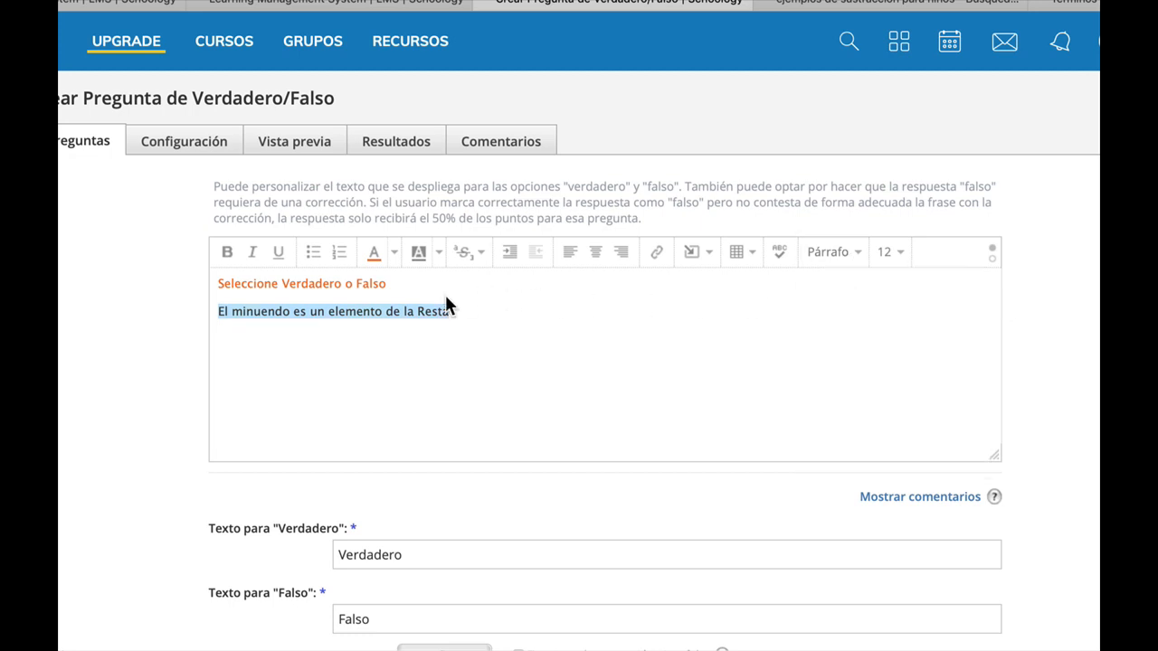
{"action": "left_click", "coordinate": [509, 285]}
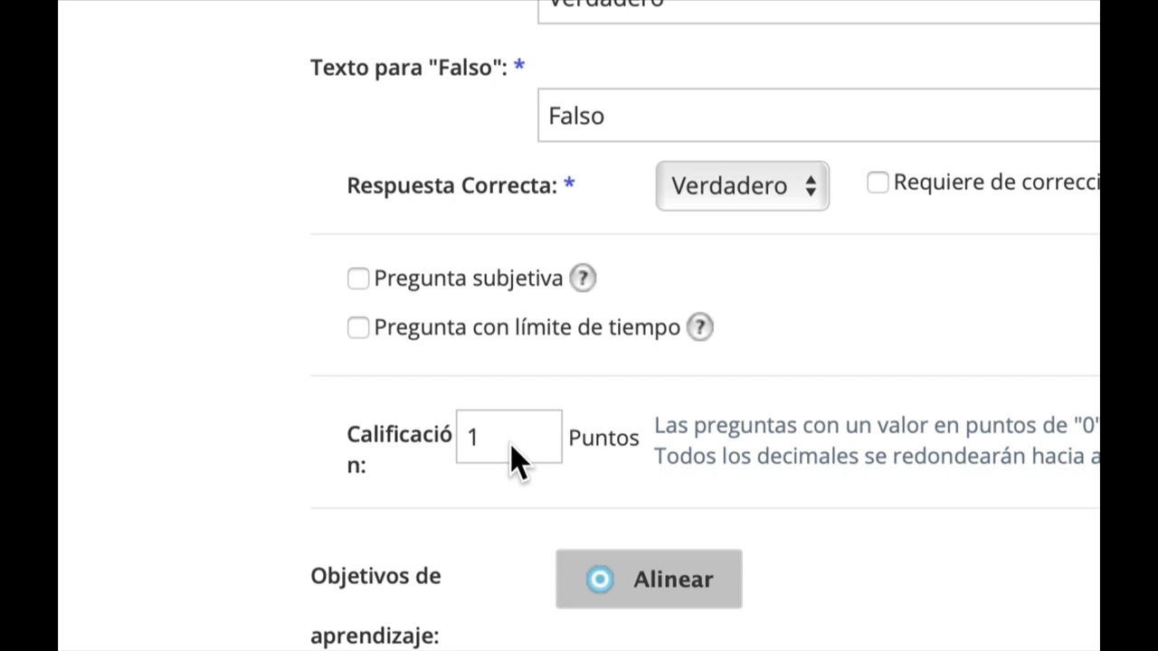
{"action": "left_click", "coordinate": [513, 438]}
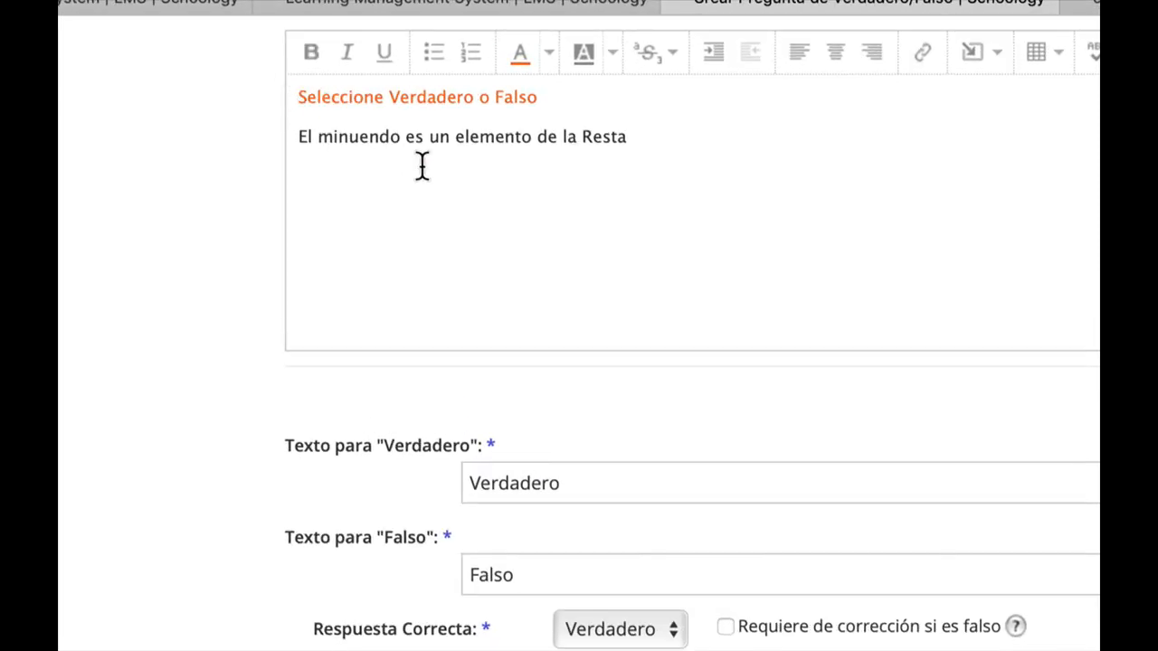
{"action": "left_click_drag", "start_coordinate": [646, 133], "coordinate": [269, 142]}
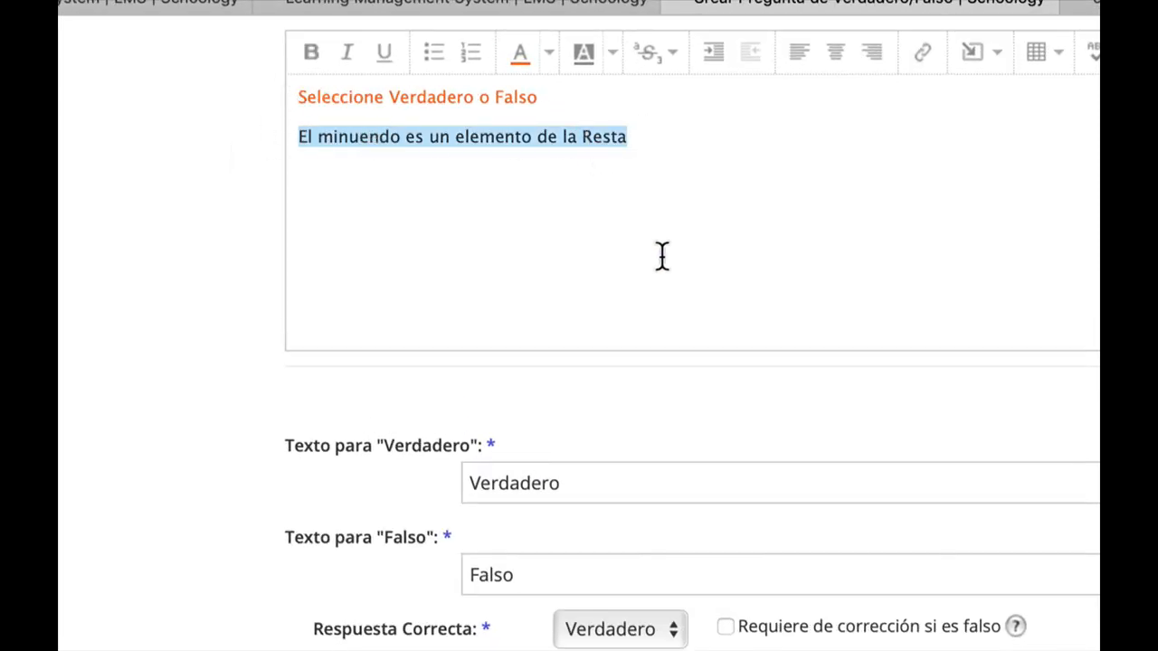
{"action": "left_click", "coordinate": [642, 513]}
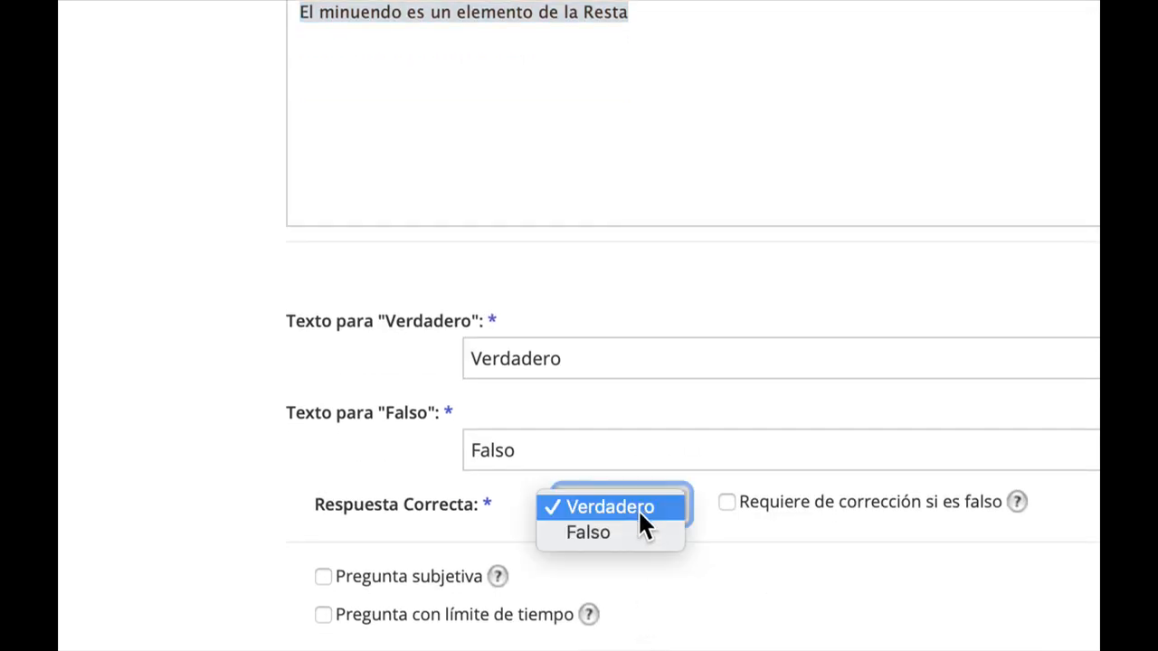
{"action": "left_click", "coordinate": [628, 507]}
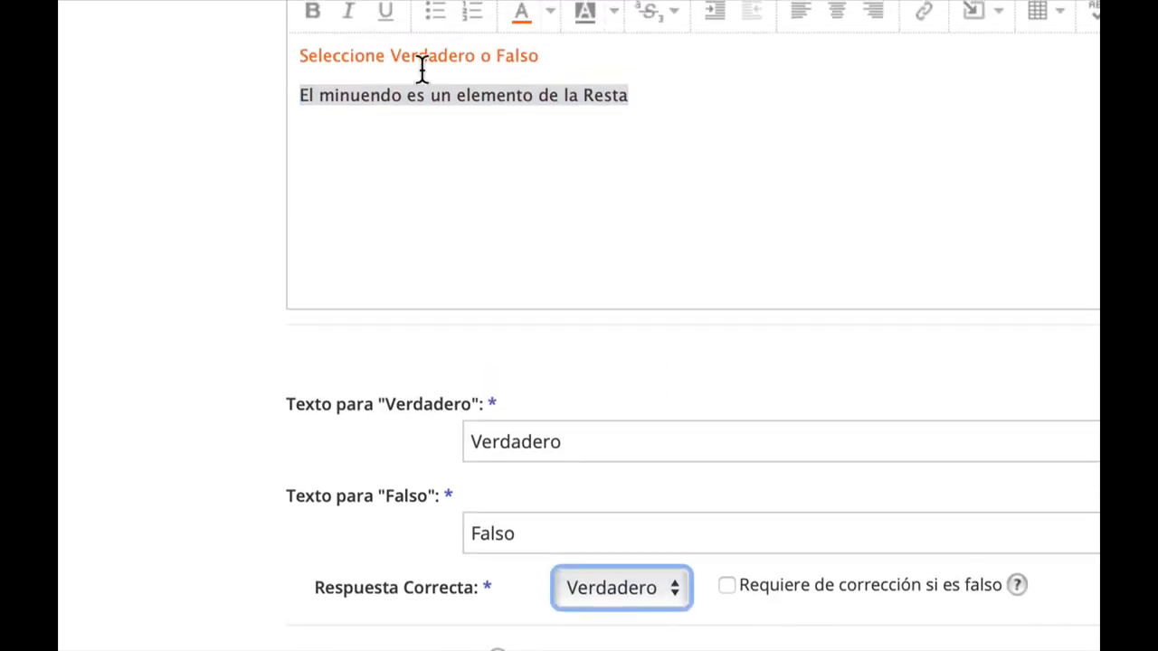
Change the statement to "El signo mas es un elemento de la Resta" and set the correct answer to Falso.
{"action": "double_click", "coordinate": [346, 94]}
{"action": "type", "text": "signo mas"}
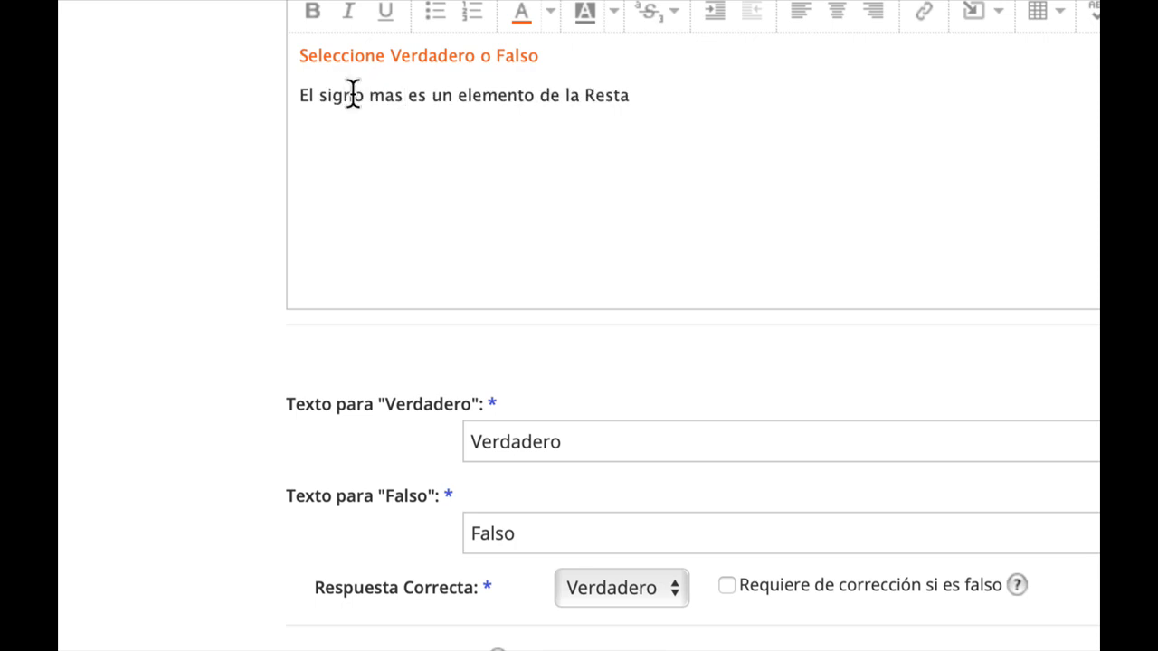
{"action": "scroll", "coordinate": [589, 506], "scroll_direction": "down", "scroll_amount": 3}
{"action": "left_click", "coordinate": [623, 474]}
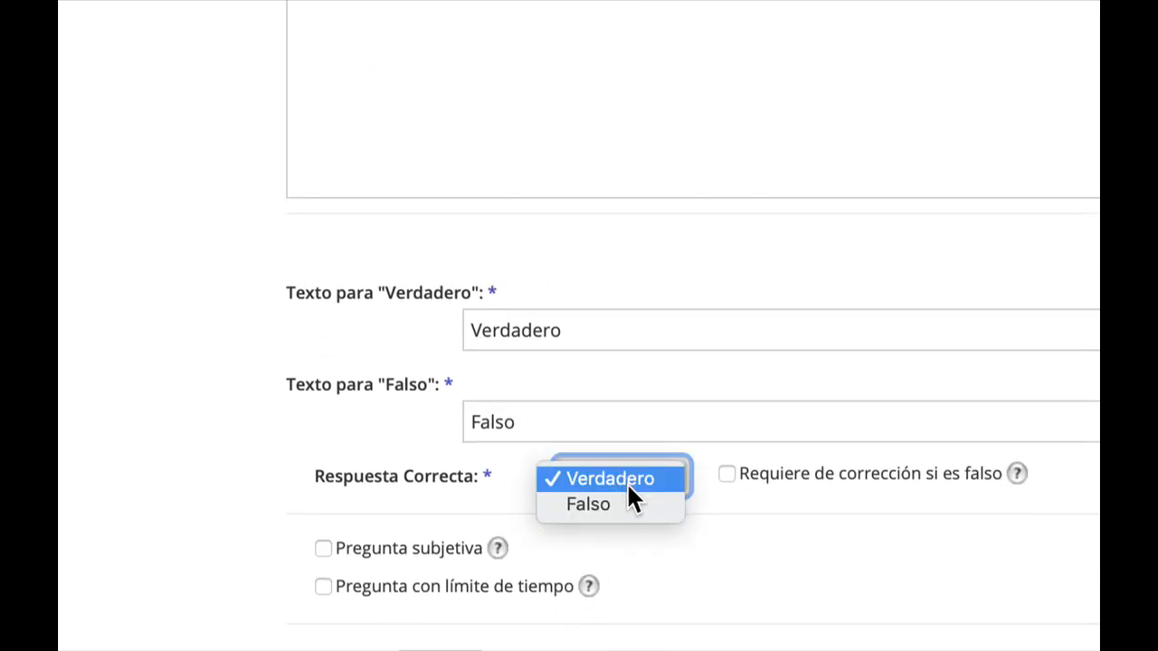
{"action": "left_click", "coordinate": [632, 504]}
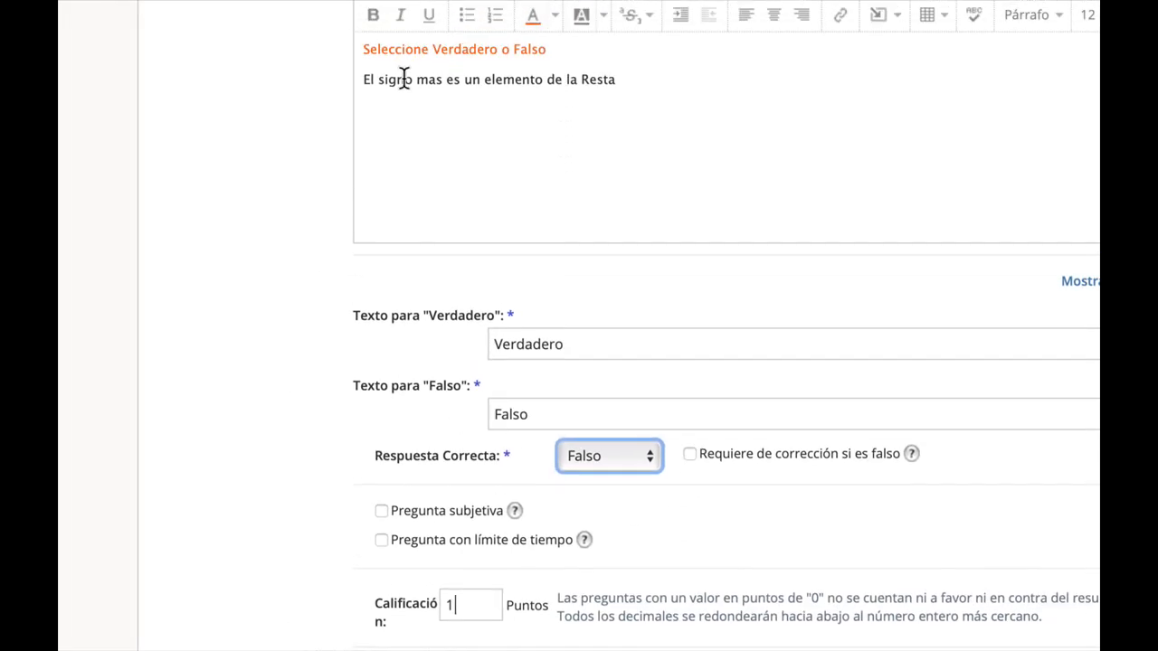
Restore the word "minuendo" in the statement in place of "signo mas".
{"action": "double_click", "coordinate": [405, 79]}
{"action": "type", "text": "minuendo"}
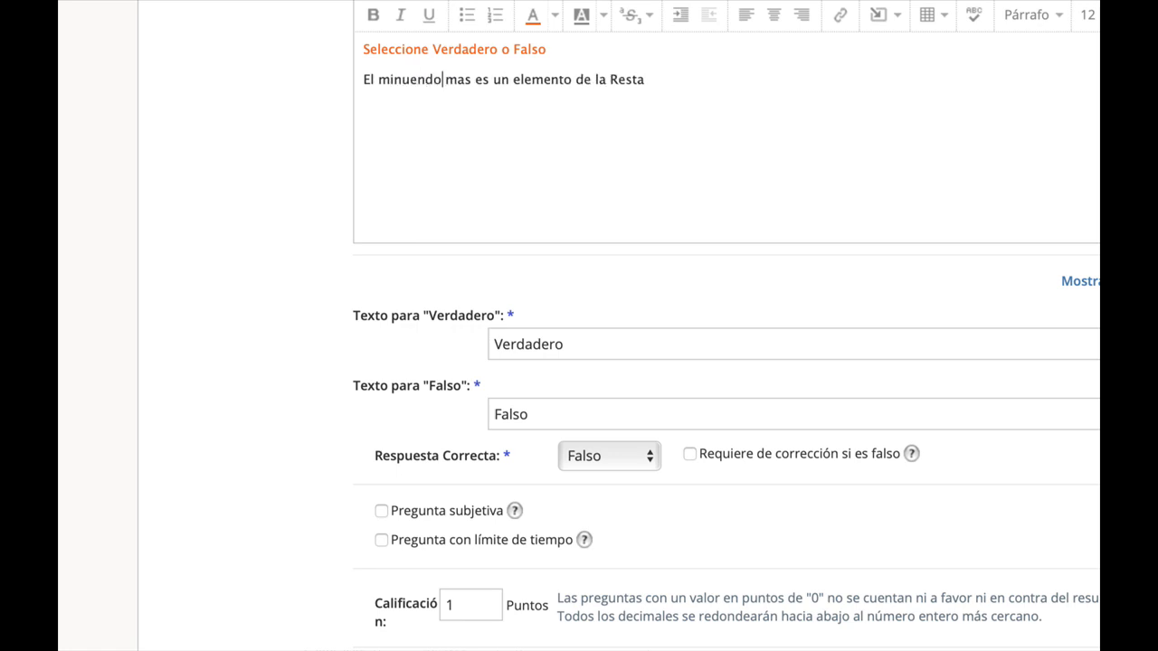
{"action": "key", "text": "Delete"}
{"action": "key", "text": "Delete"}
{"action": "key", "text": "Delete"}
{"action": "key", "text": "Delete"}
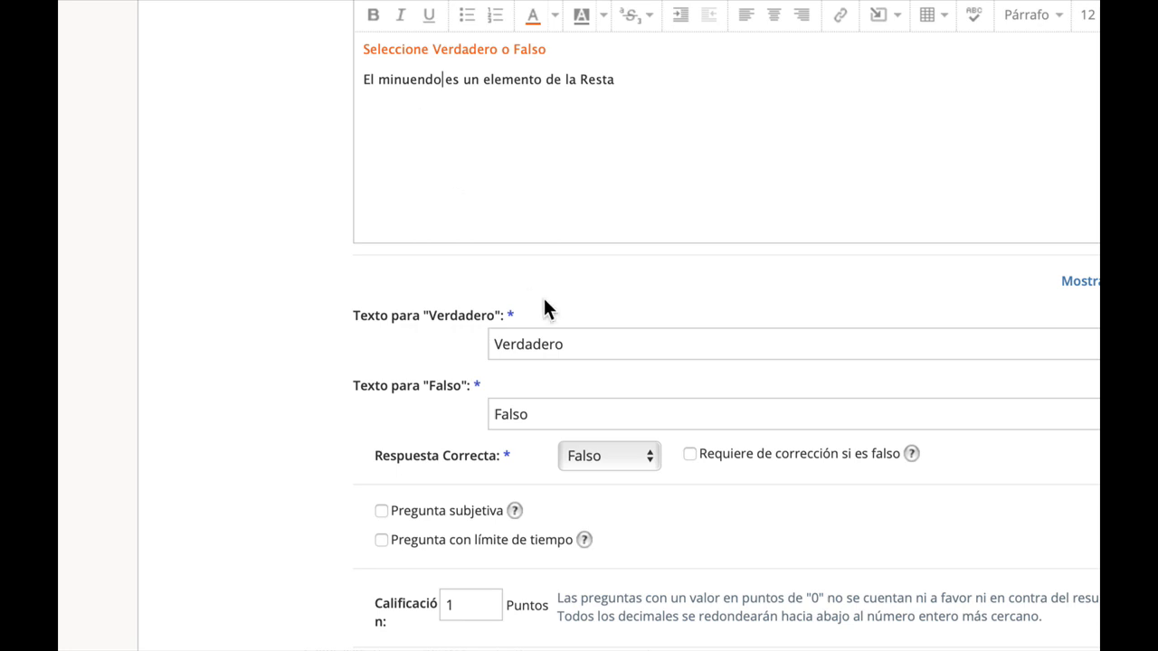
Set the correct answer to Verdadero and create the true/false question.
{"action": "left_click", "coordinate": [597, 459]}
{"action": "left_click", "coordinate": [601, 441]}
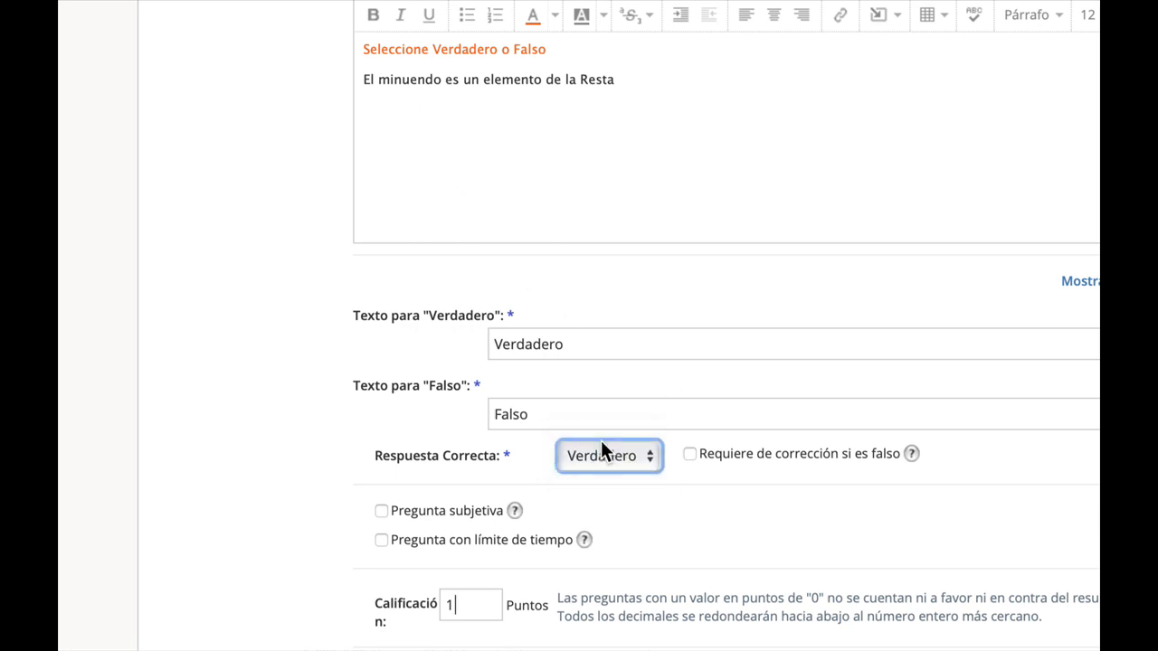
{"action": "scroll", "coordinate": [606, 446], "scroll_direction": "down", "scroll_amount": 5}
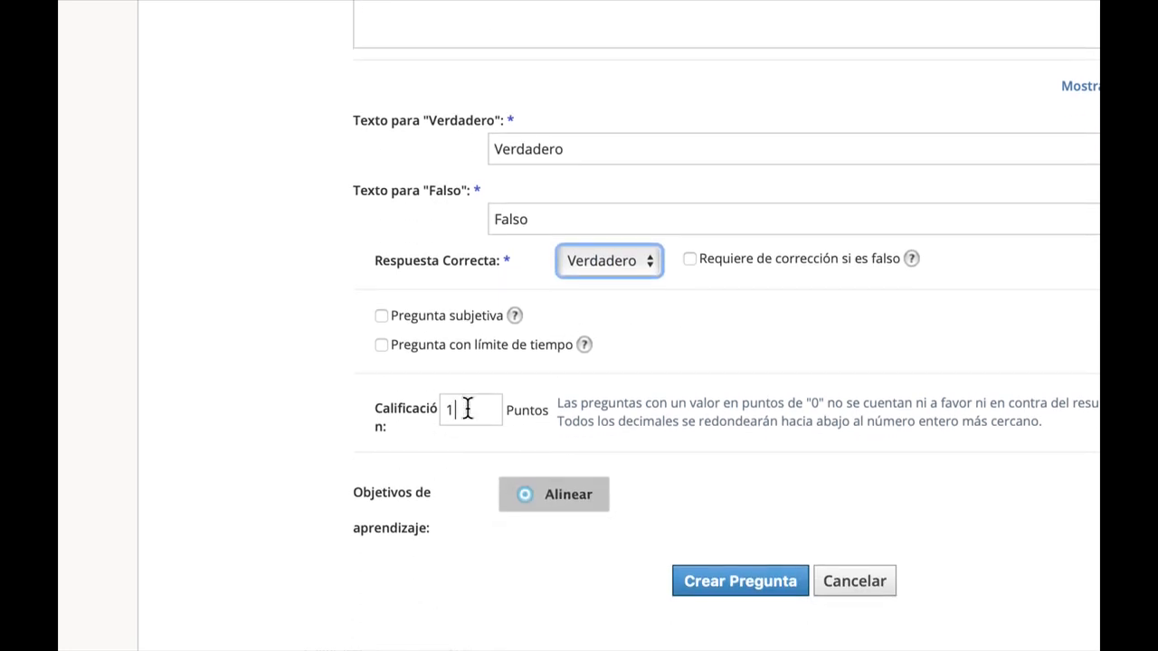
{"action": "left_click", "coordinate": [763, 583]}
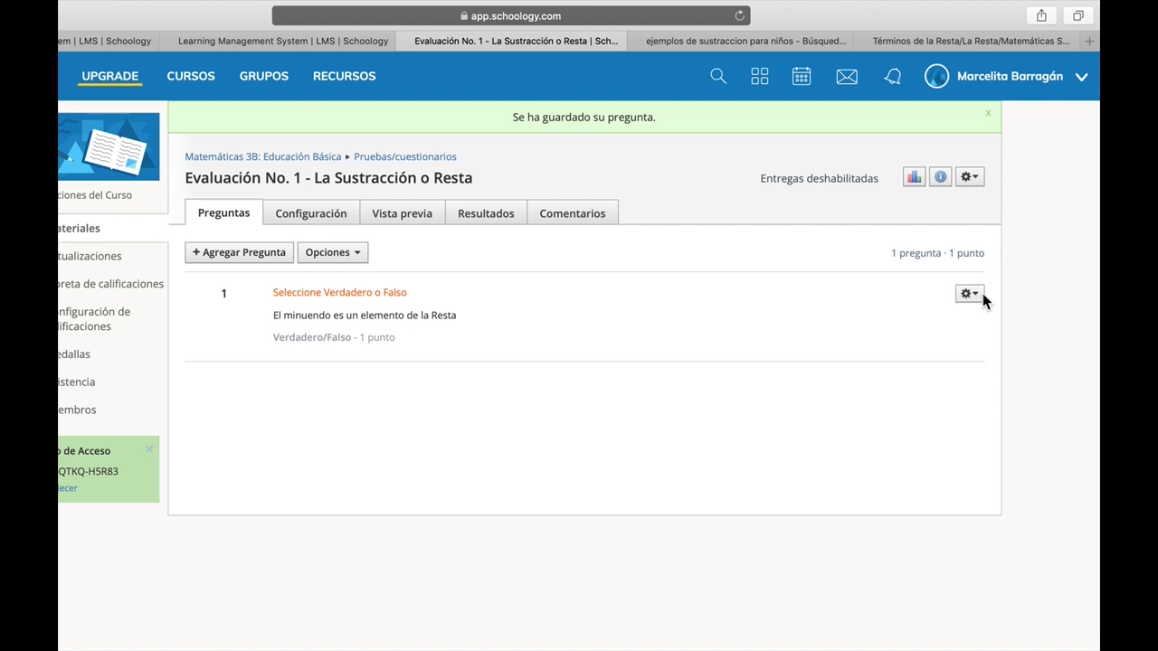
Start adding an Opción múltiple question to the quiz.
{"action": "left_click", "coordinate": [980, 294]}
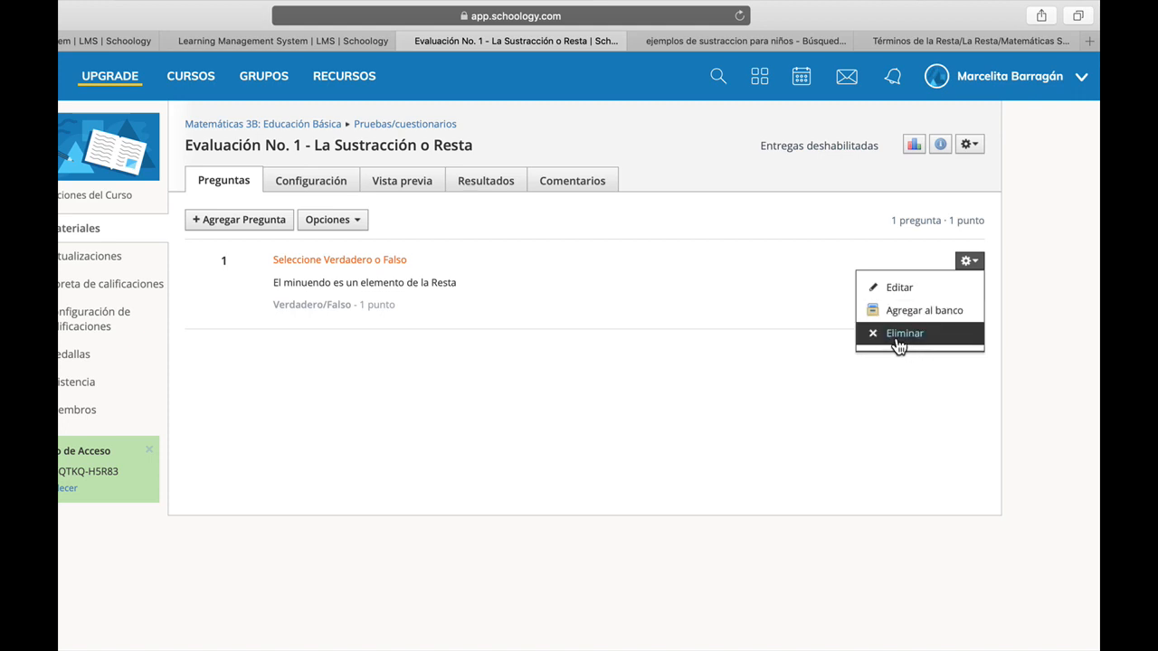
{"action": "left_click", "coordinate": [669, 350]}
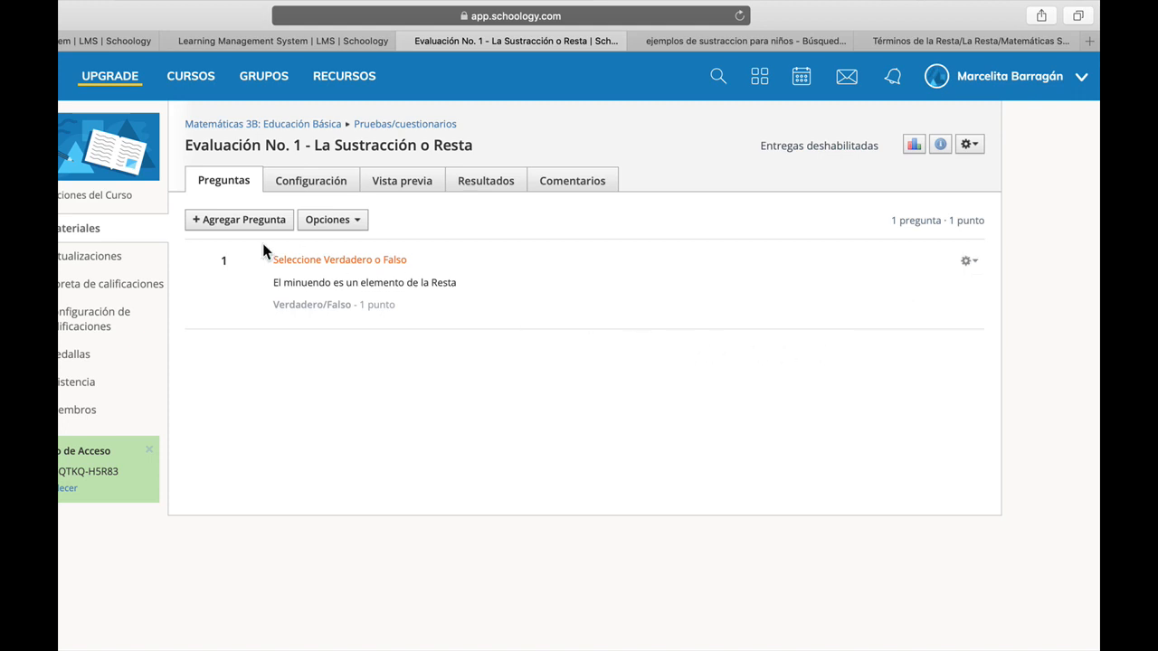
{"action": "left_click", "coordinate": [213, 222]}
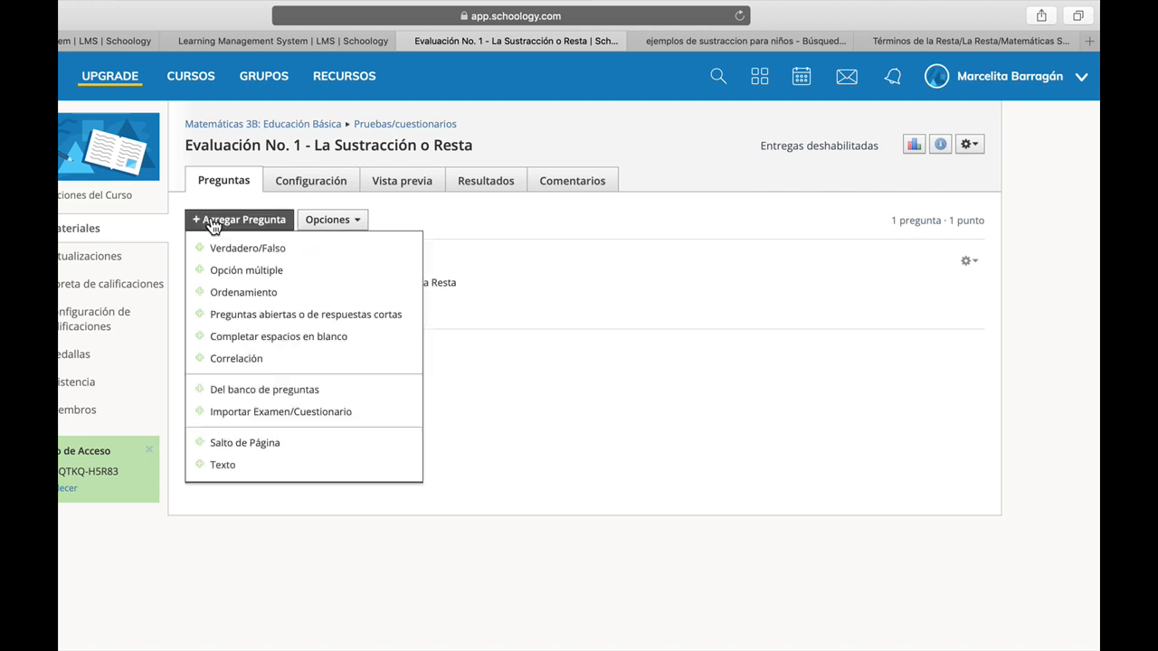
{"action": "left_click", "coordinate": [274, 271]}
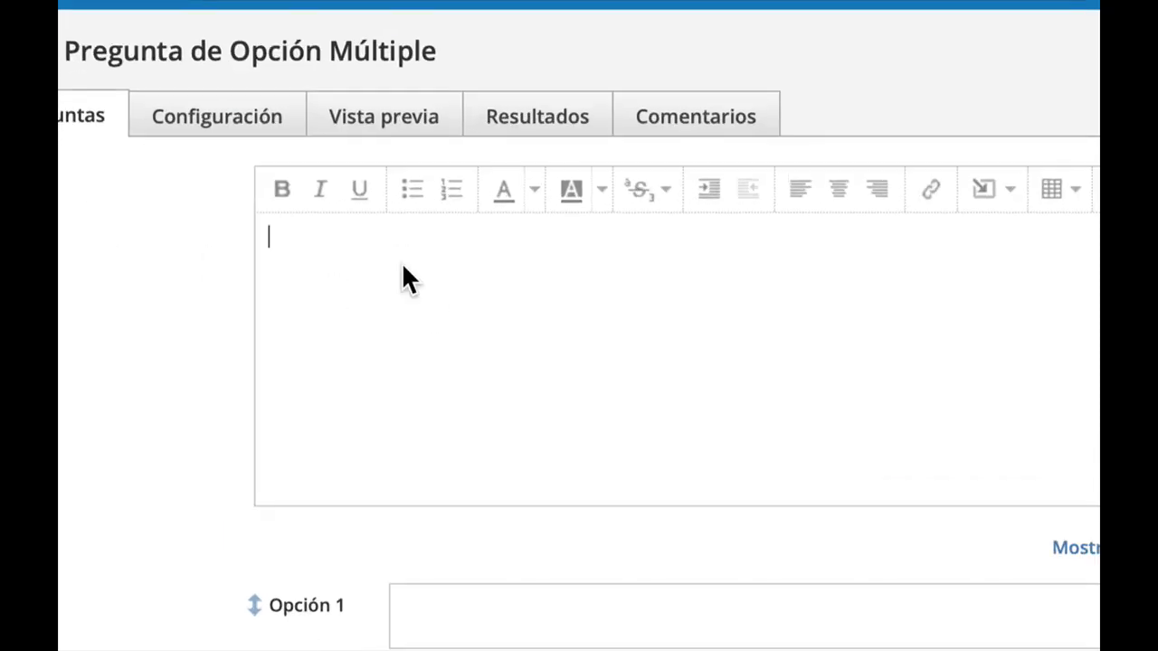
Write the question text "Selecceione dos elementos de la Resta".
{"action": "type", "text": "Selecceione "}
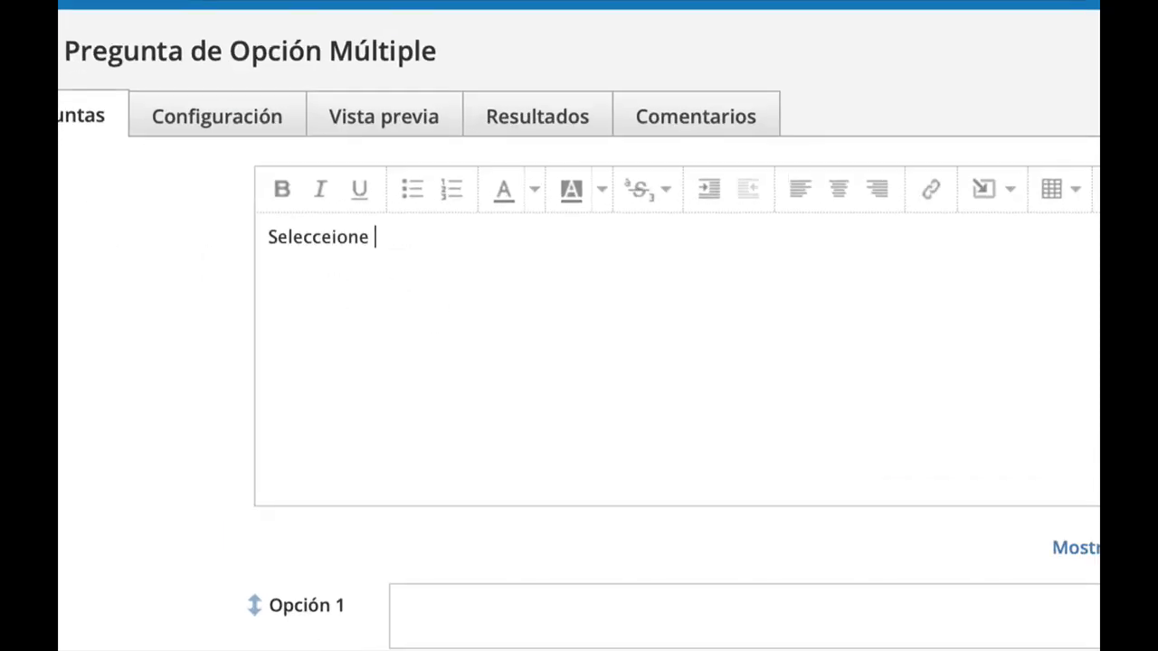
{"action": "type", "text": "dos elementos de la R"}
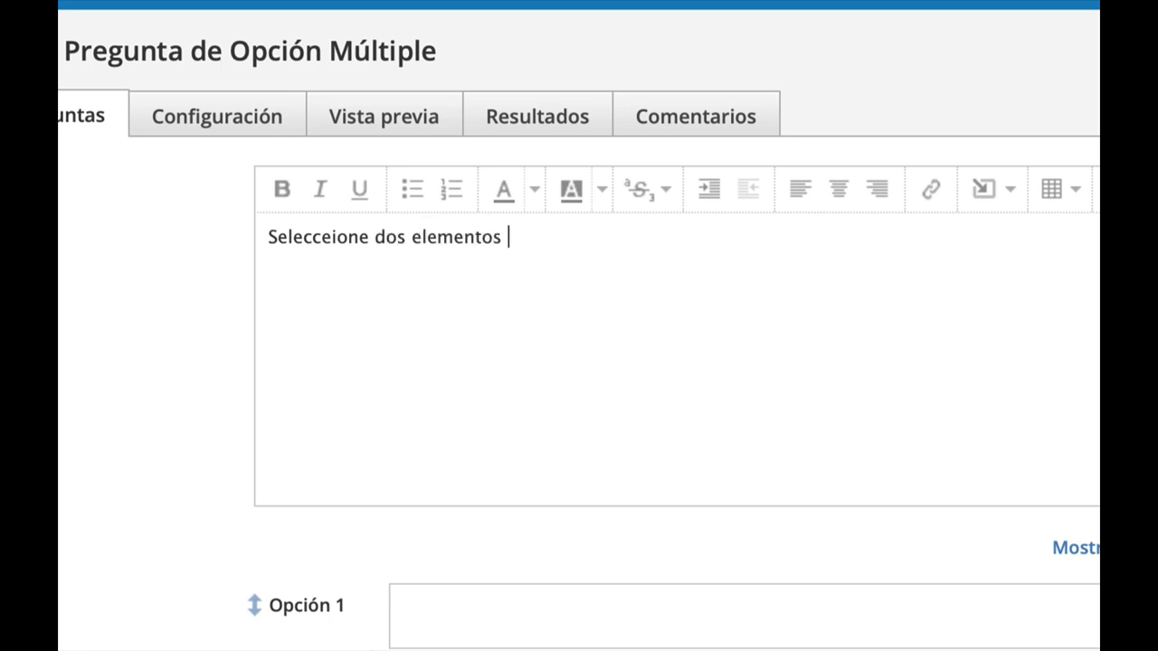
{"action": "type", "text": "r"}
{"action": "key", "text": "BackSpace"}
{"action": "type", "text": "esta"}
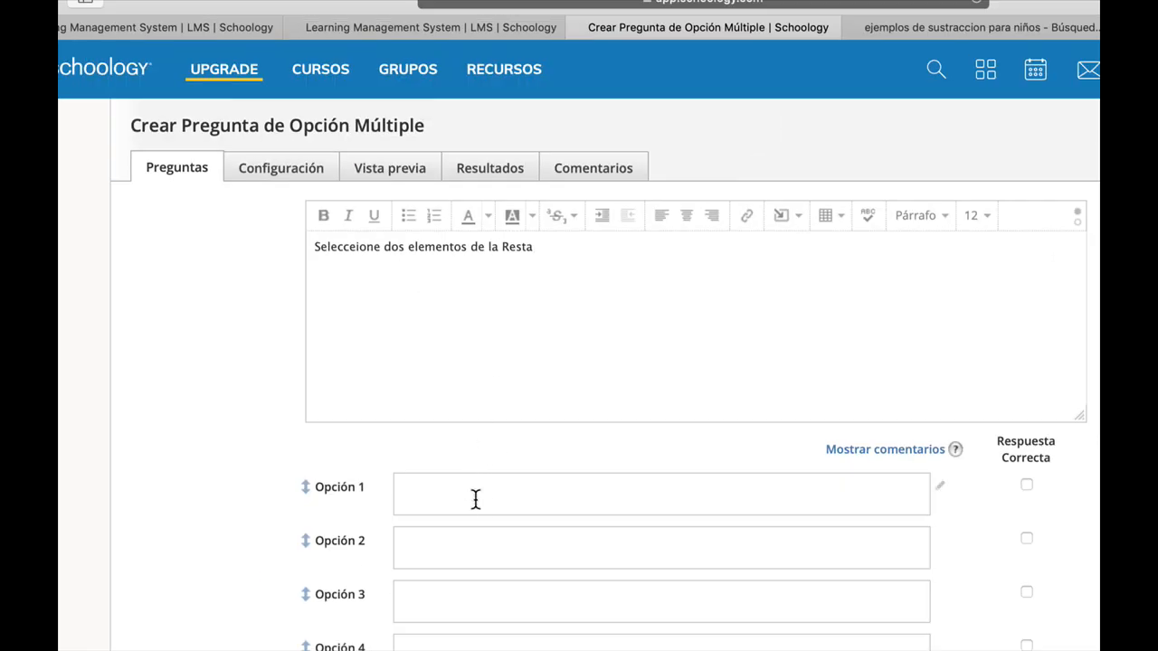
Enter Minuendo as Opción 1 and Sustraendo as Opción 2.
{"action": "scroll", "coordinate": [534, 626], "scroll_direction": "down", "scroll_amount": 1}
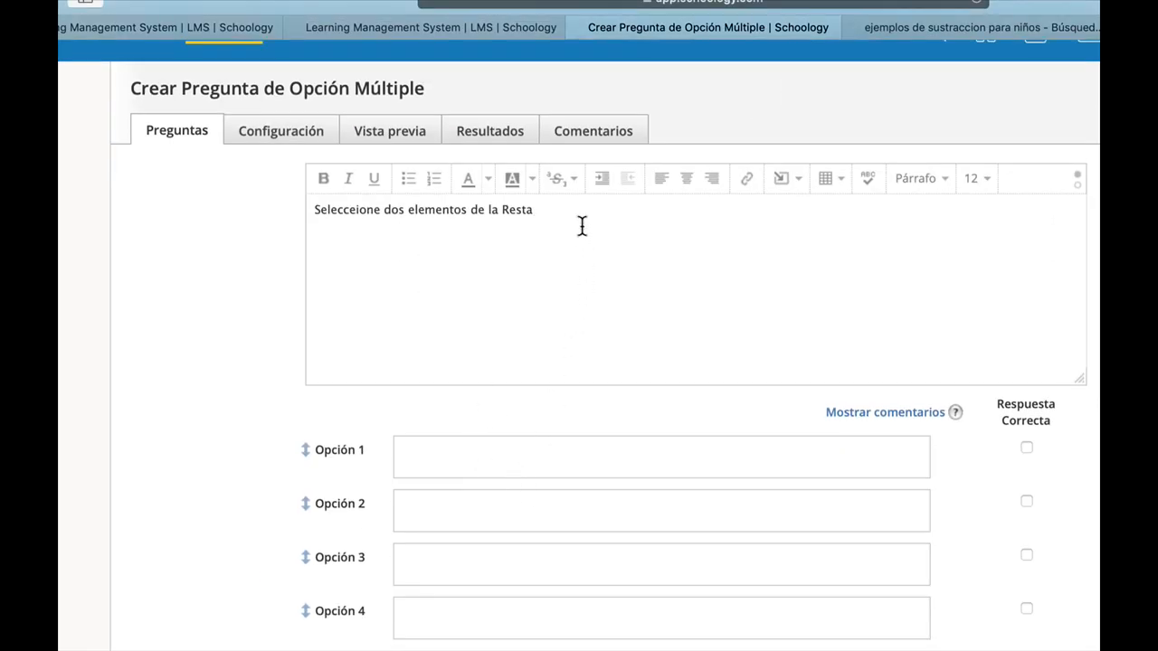
{"action": "double_click", "coordinate": [413, 215]}
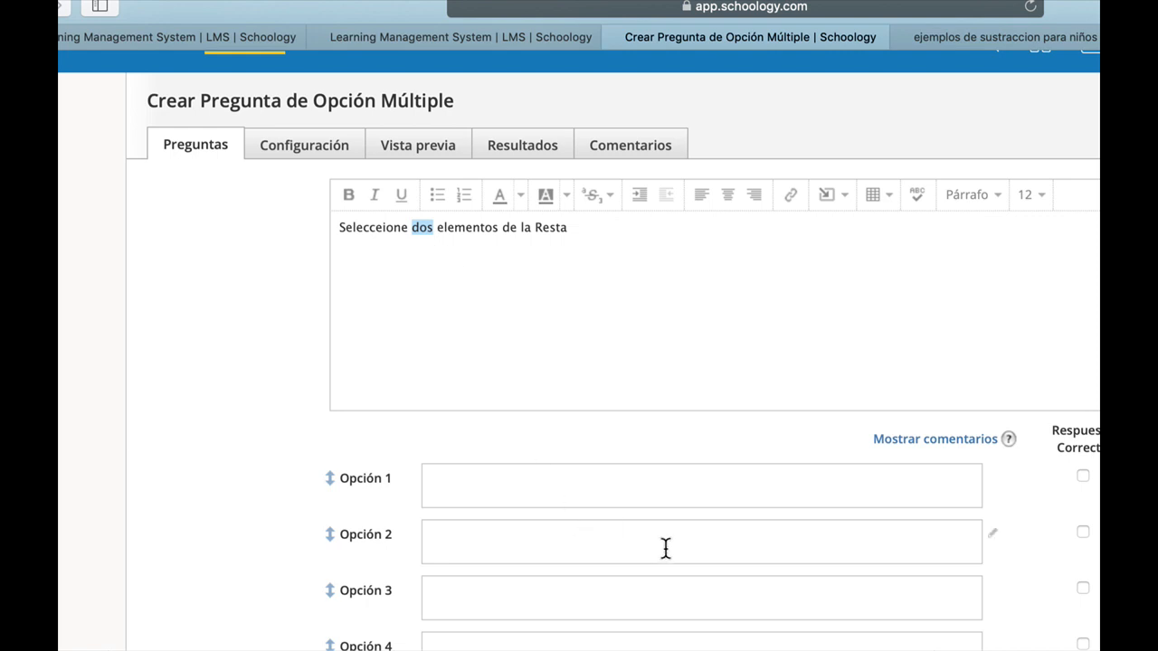
{"action": "left_click", "coordinate": [538, 485]}
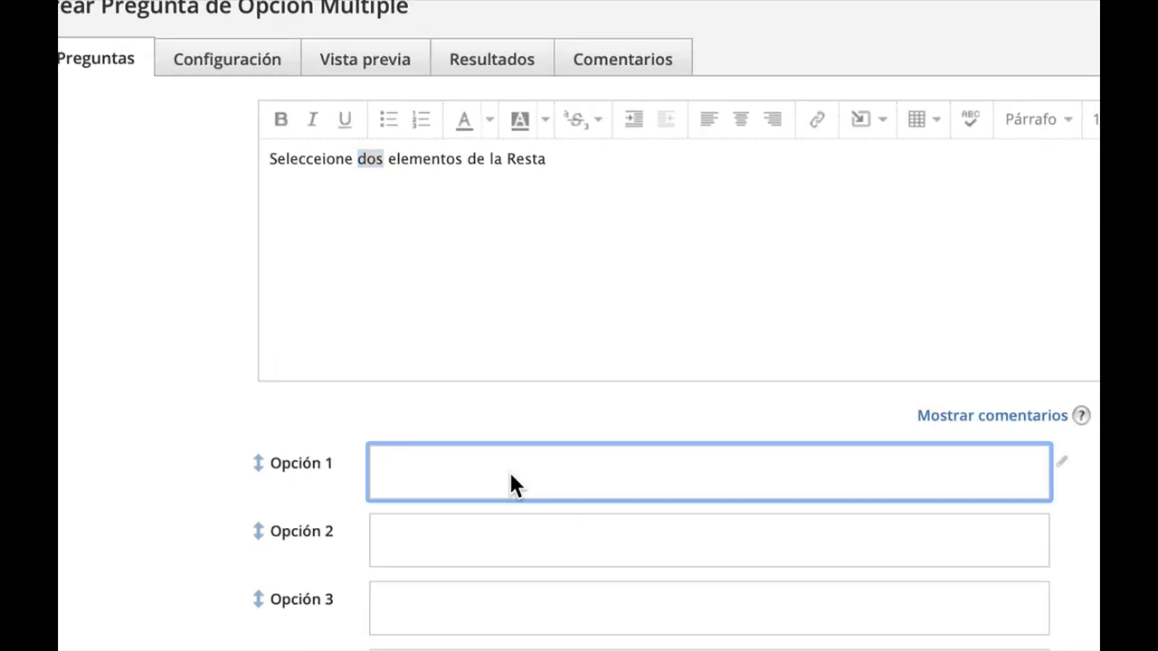
{"action": "type", "text": "Minuendo"}
{"action": "key", "text": "Tab"}
{"action": "type", "text": "sustraendo"}
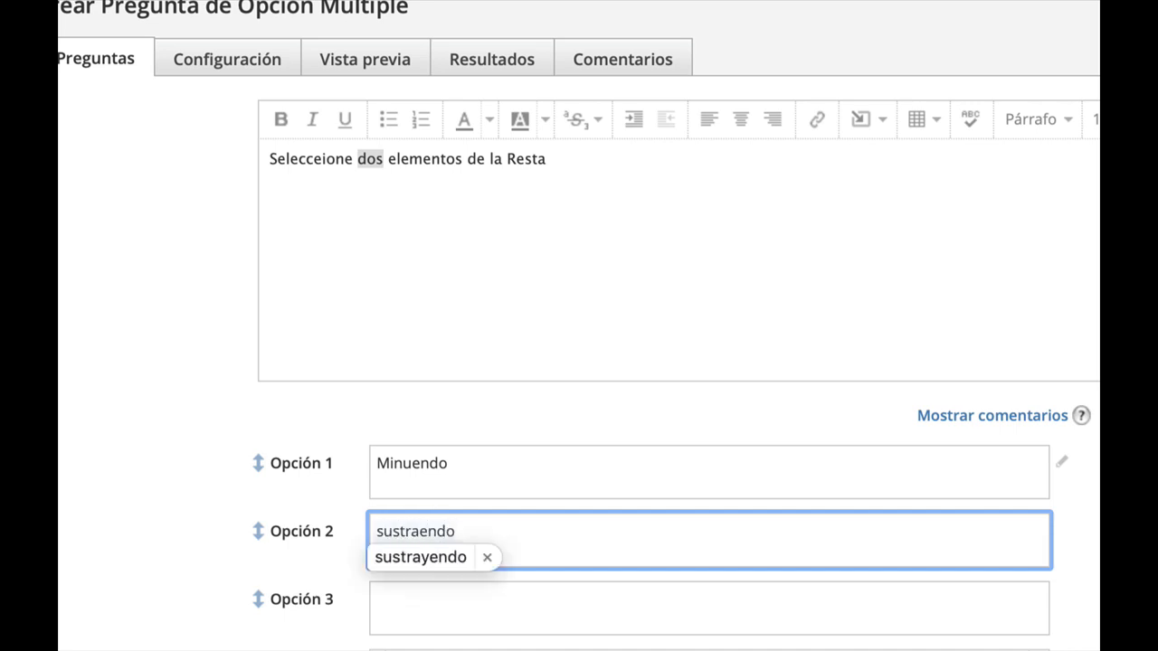
{"action": "left_click", "coordinate": [386, 531]}
{"action": "double_click", "coordinate": [383, 531]}
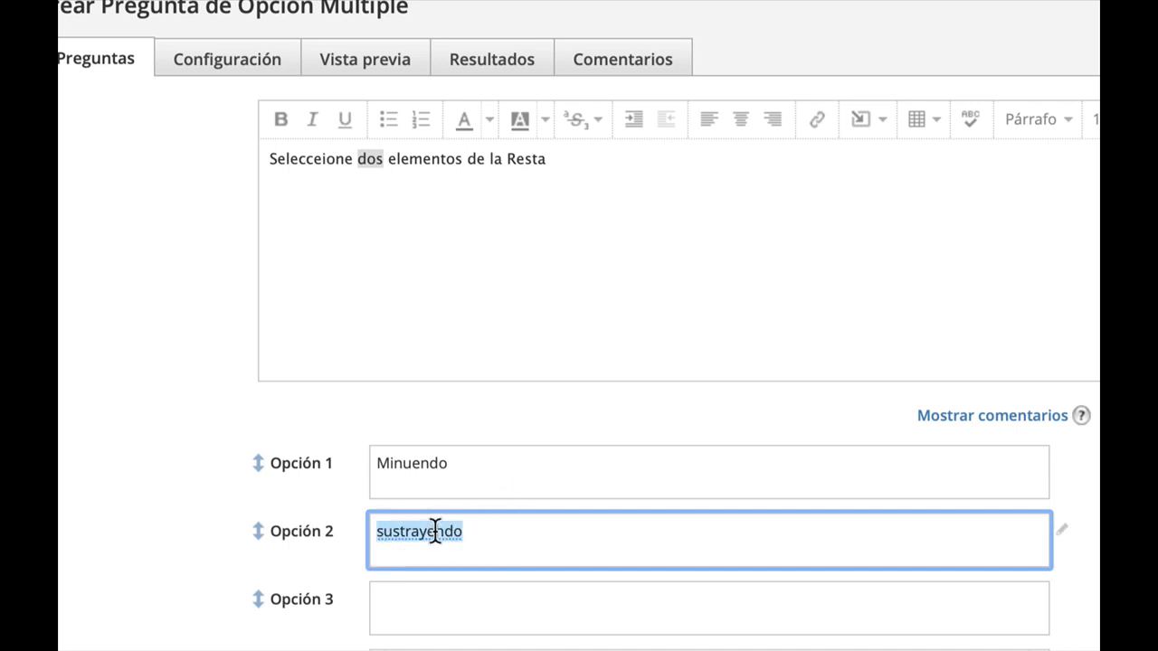
{"action": "type", "text": "Sustraendo"}
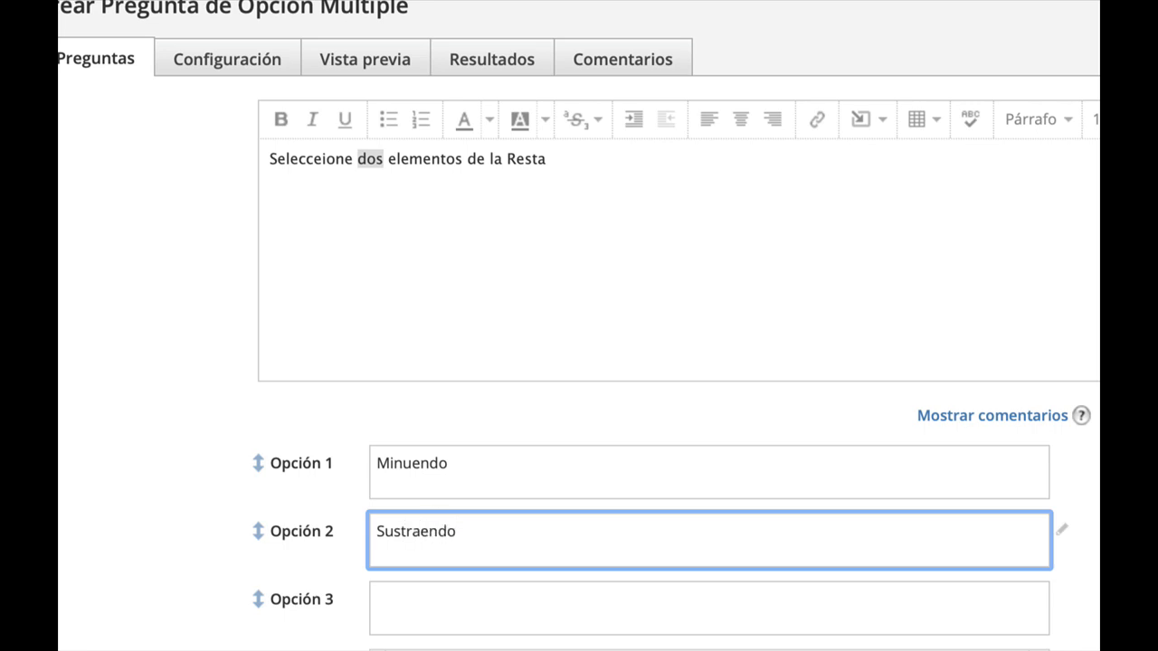
{"action": "left_click", "coordinate": [499, 484]}
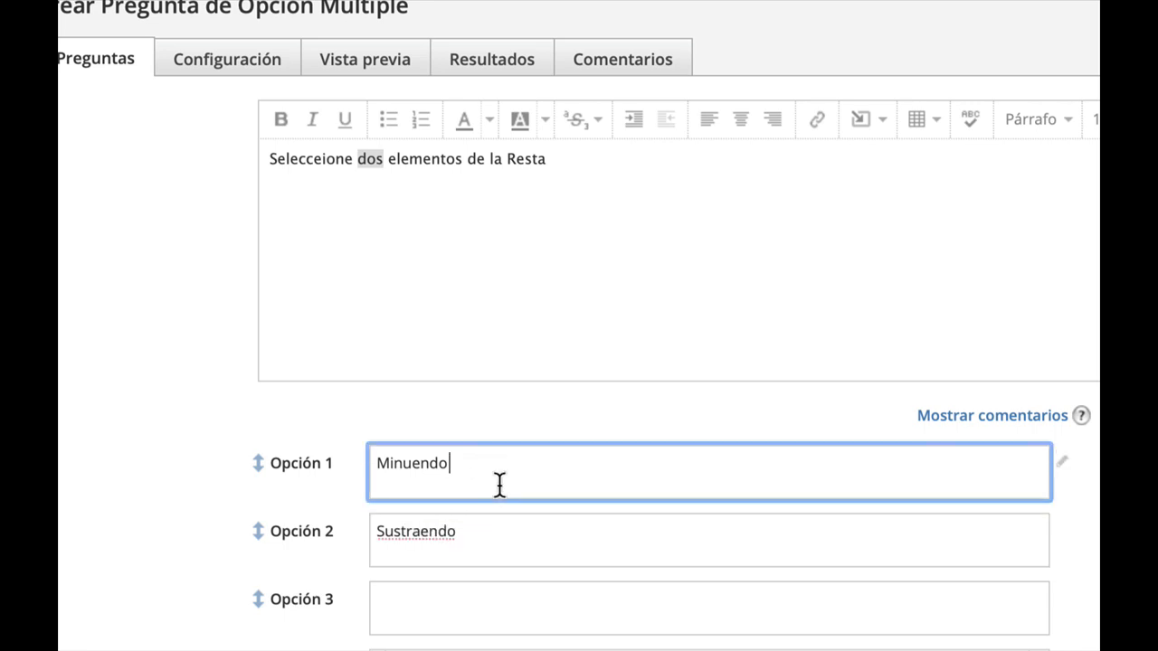
Correct Opción 2's spelling to the suggested Substraendo.
{"action": "right_click", "coordinate": [418, 532]}
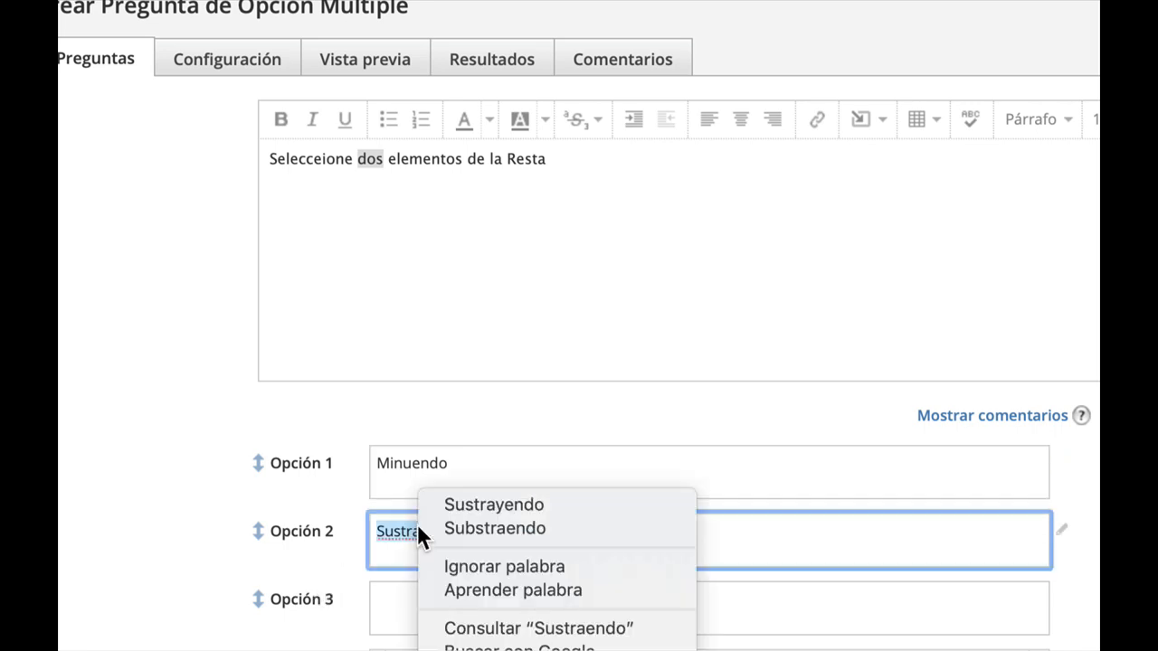
{"action": "left_click", "coordinate": [478, 532]}
{"action": "left_click", "coordinate": [520, 442]}
{"action": "scroll", "coordinate": [509, 588], "scroll_direction": "down", "scroll_amount": 1}
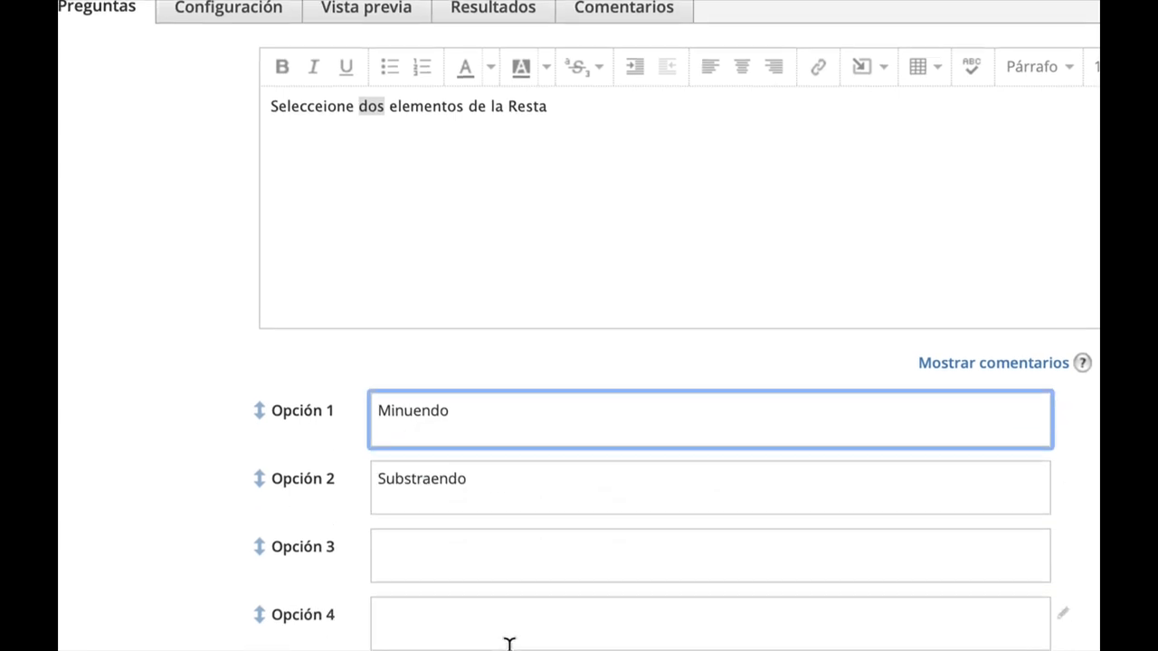
{"action": "scroll", "coordinate": [509, 634], "scroll_direction": "down", "scroll_amount": 3}
{"action": "double_click", "coordinate": [438, 335]}
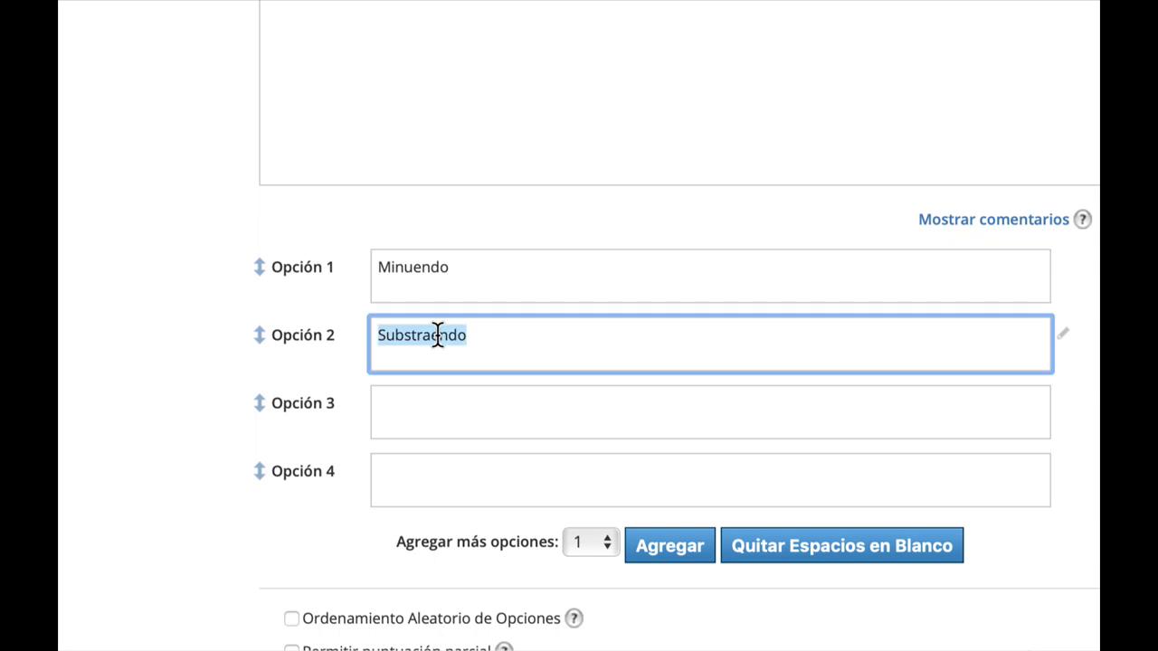
{"action": "left_click", "coordinate": [560, 338]}
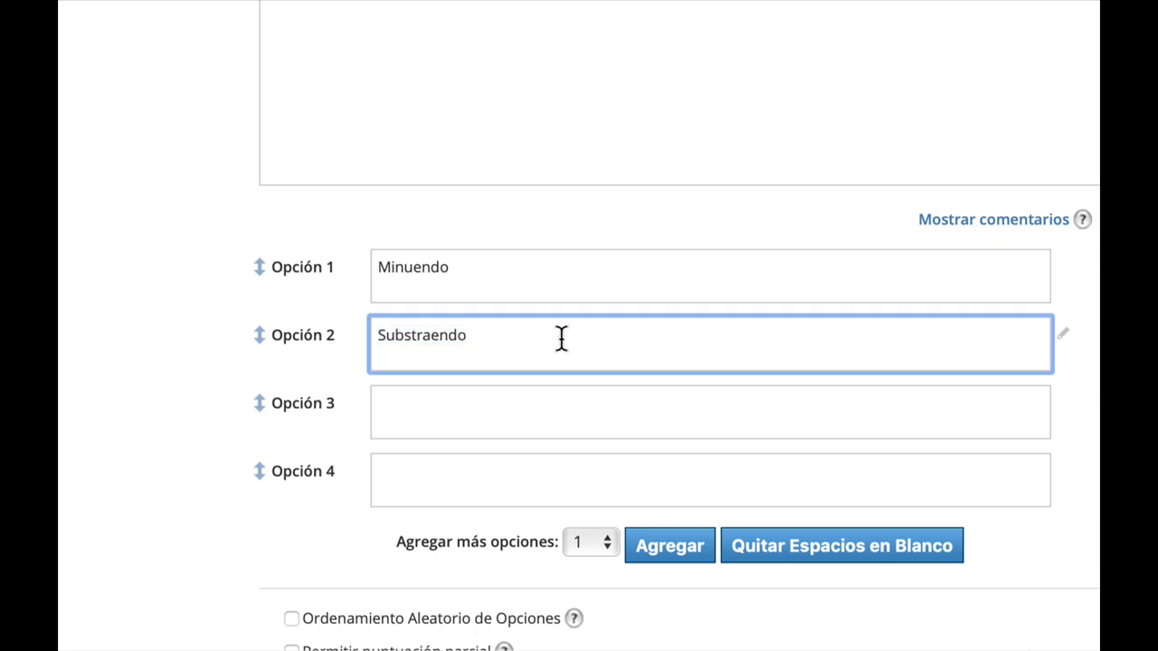
Enter Signo + as Opción 3 and Signo * as Opción 4.
{"action": "left_click", "coordinate": [547, 405]}
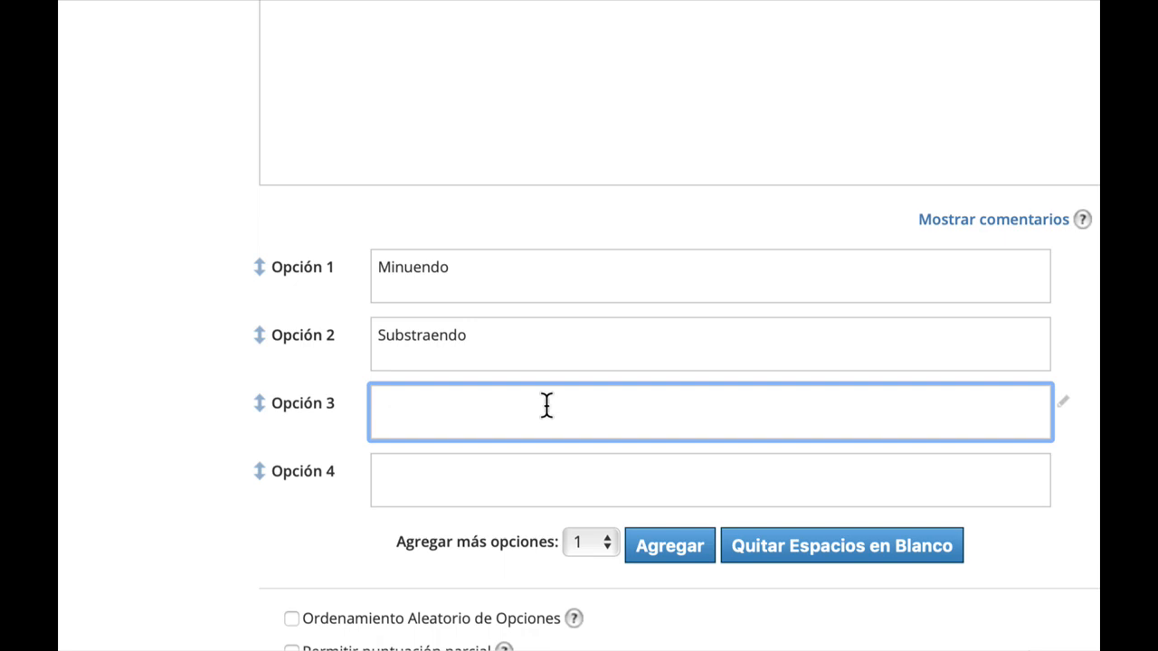
{"action": "type", "text": "Signo +"}
{"action": "left_click", "coordinate": [513, 480]}
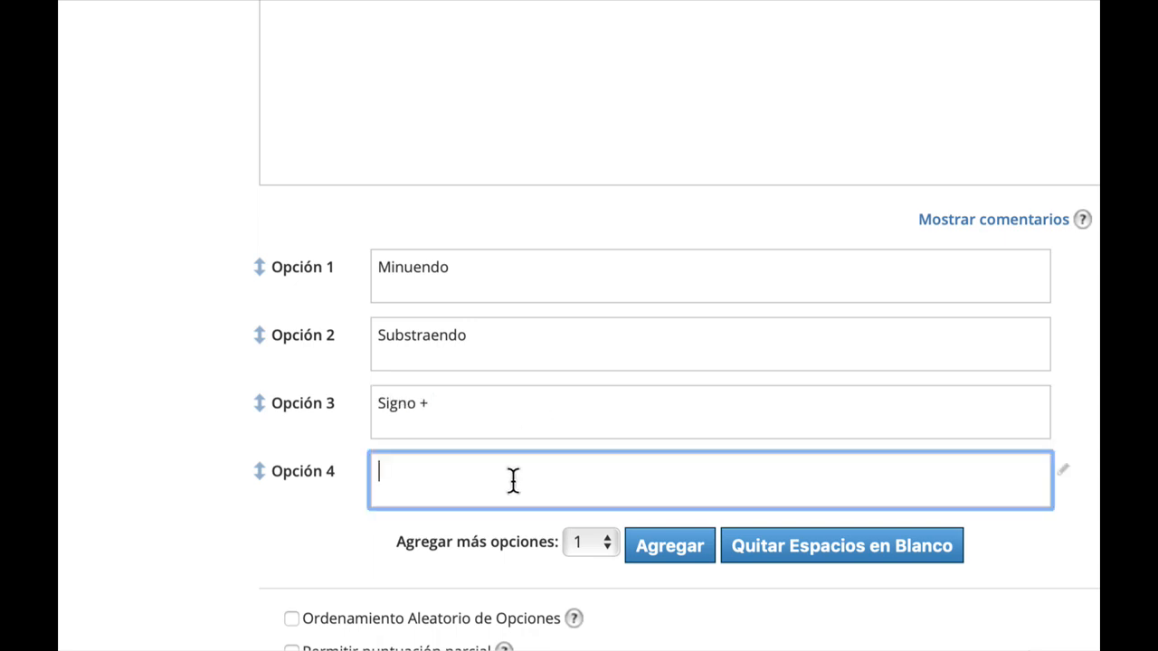
{"action": "type", "text": "Signo "}
{"action": "type", "text": "*"}
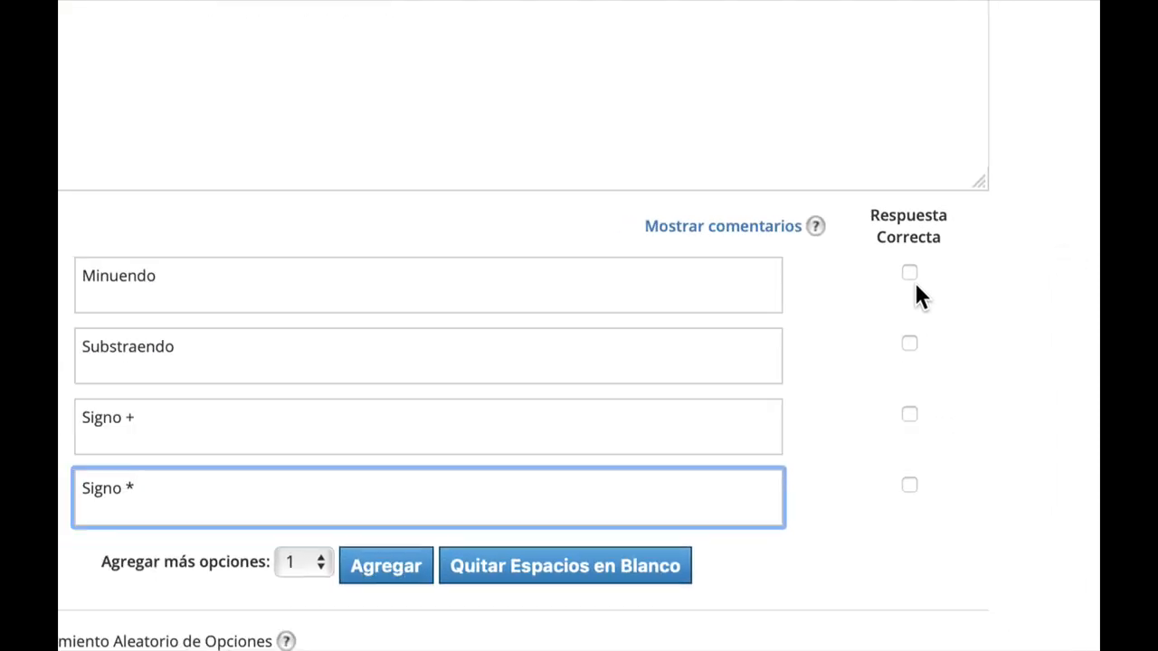
Mark Minuendo and Substraendo as the correct answers.
{"action": "left_click", "coordinate": [909, 273]}
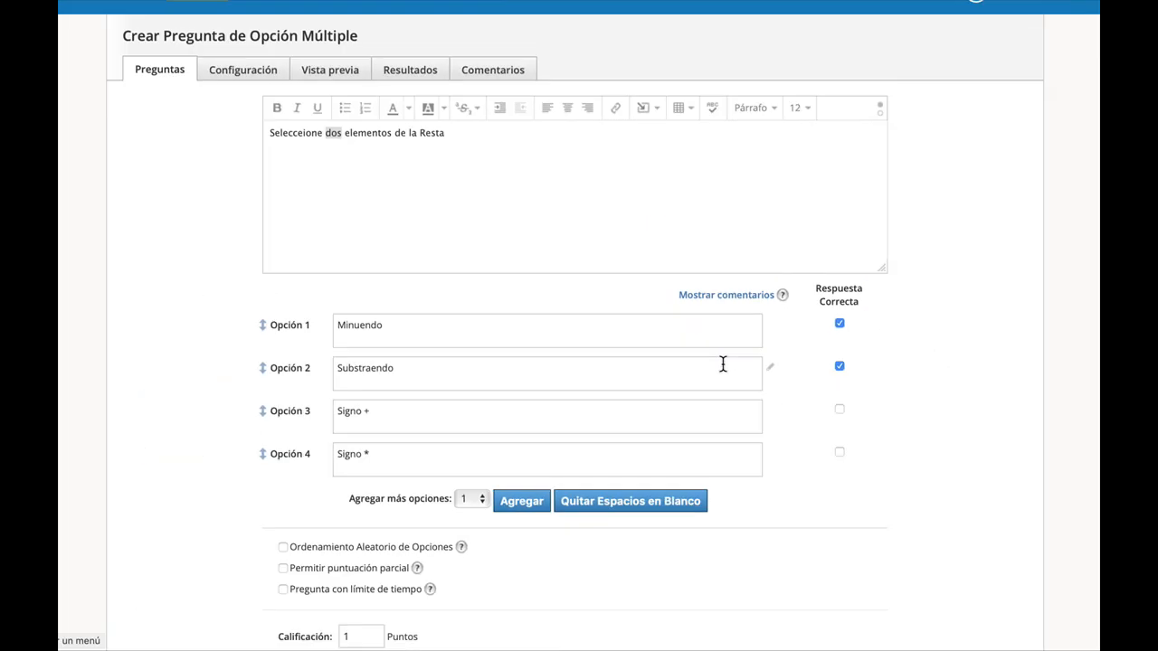
{"action": "scroll", "coordinate": [346, 624], "scroll_direction": "down", "scroll_amount": 5}
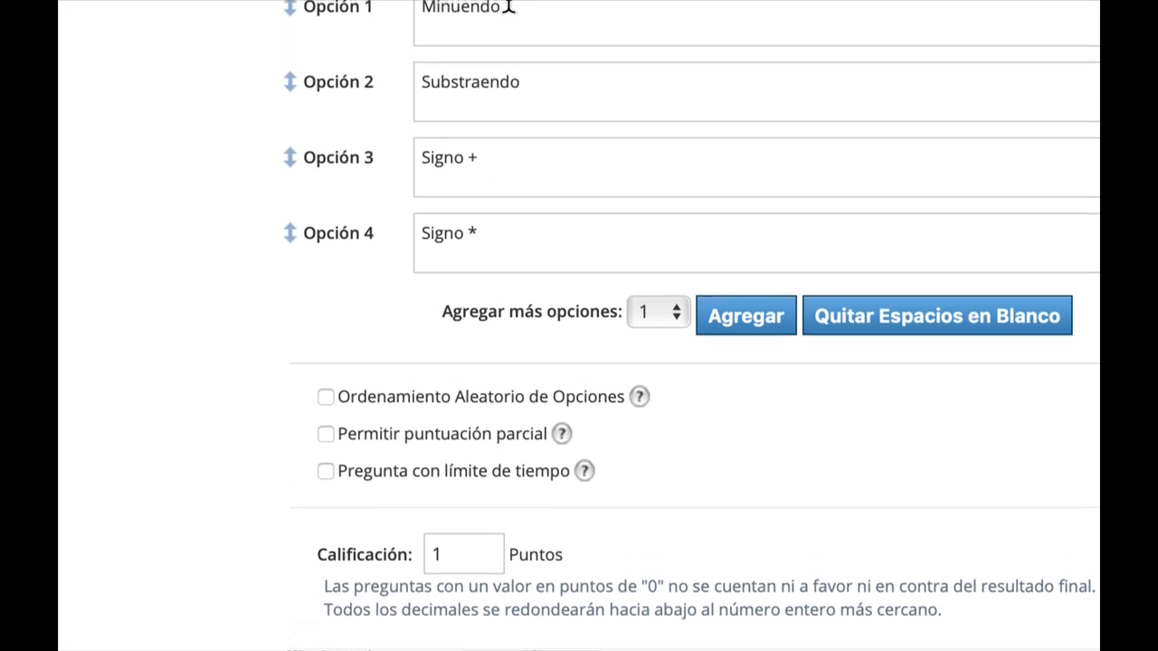
Enable Ordenamiento Aleatorio de Opciones and Permitir puntuación parcial for the question.
{"action": "left_click", "coordinate": [495, 416]}
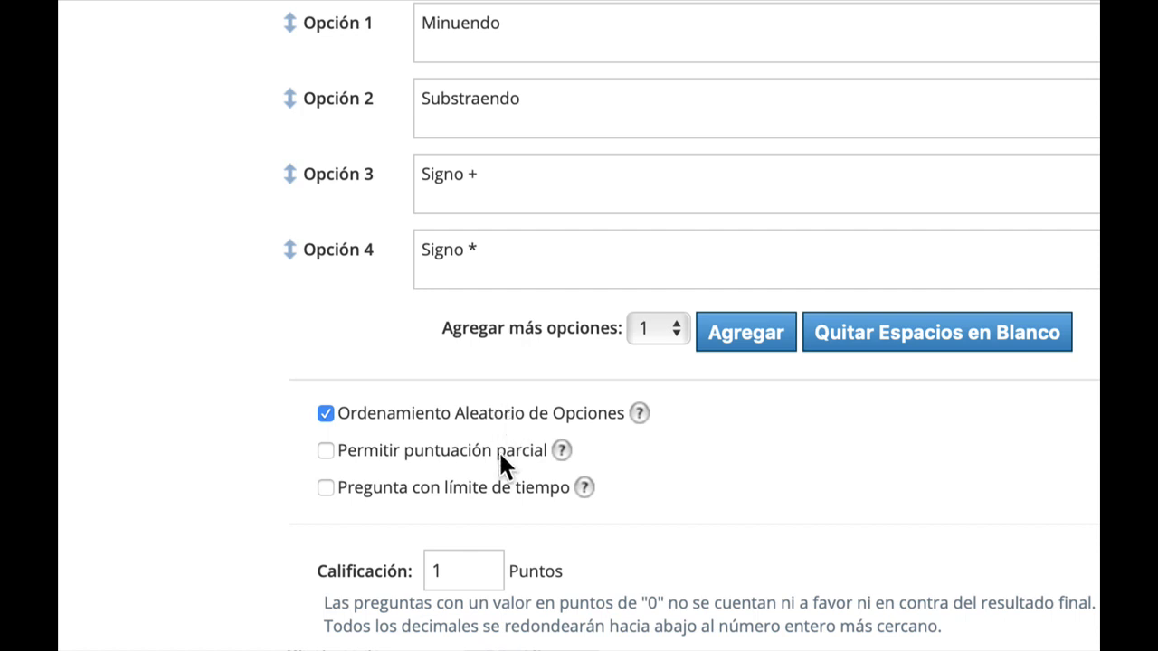
{"action": "left_click", "coordinate": [500, 455]}
Set the question's Calificación to 2 points.
{"action": "left_click", "coordinate": [467, 566]}
{"action": "double_click", "coordinate": [469, 568]}
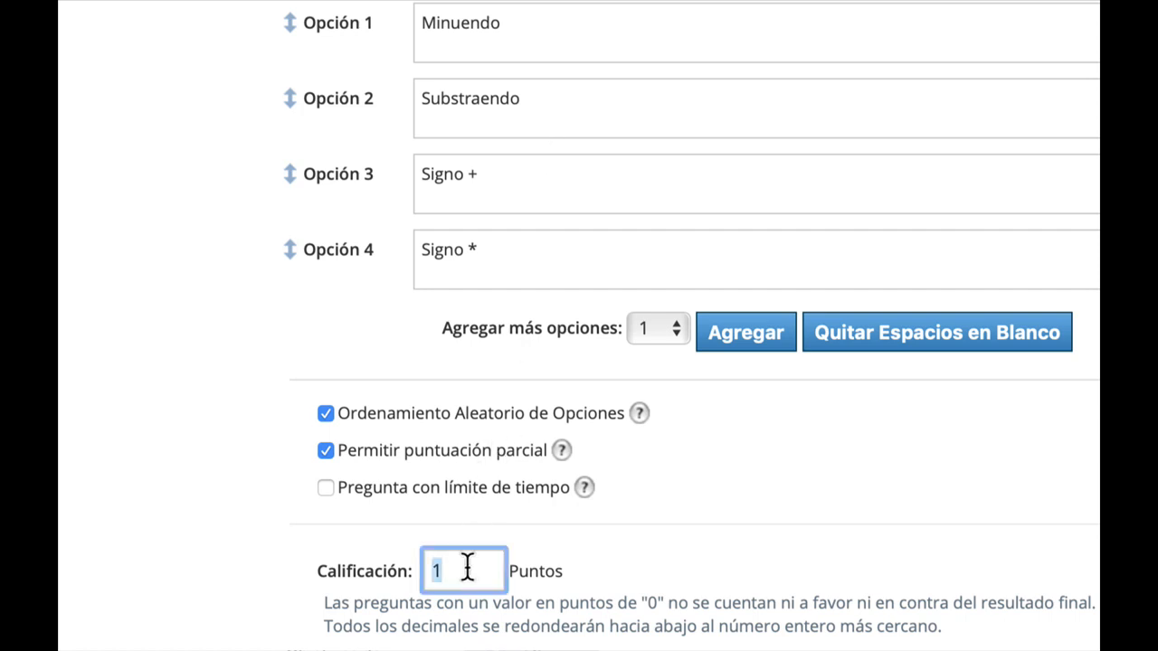
{"action": "type", "text": "2"}
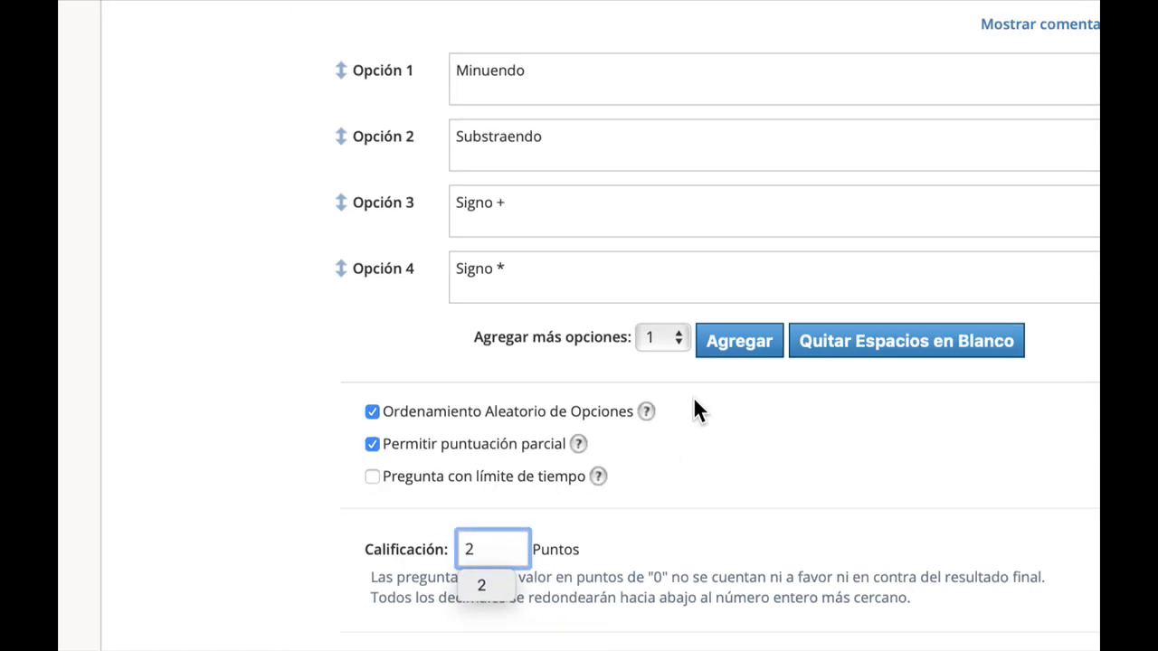
{"action": "left_click", "coordinate": [772, 532]}
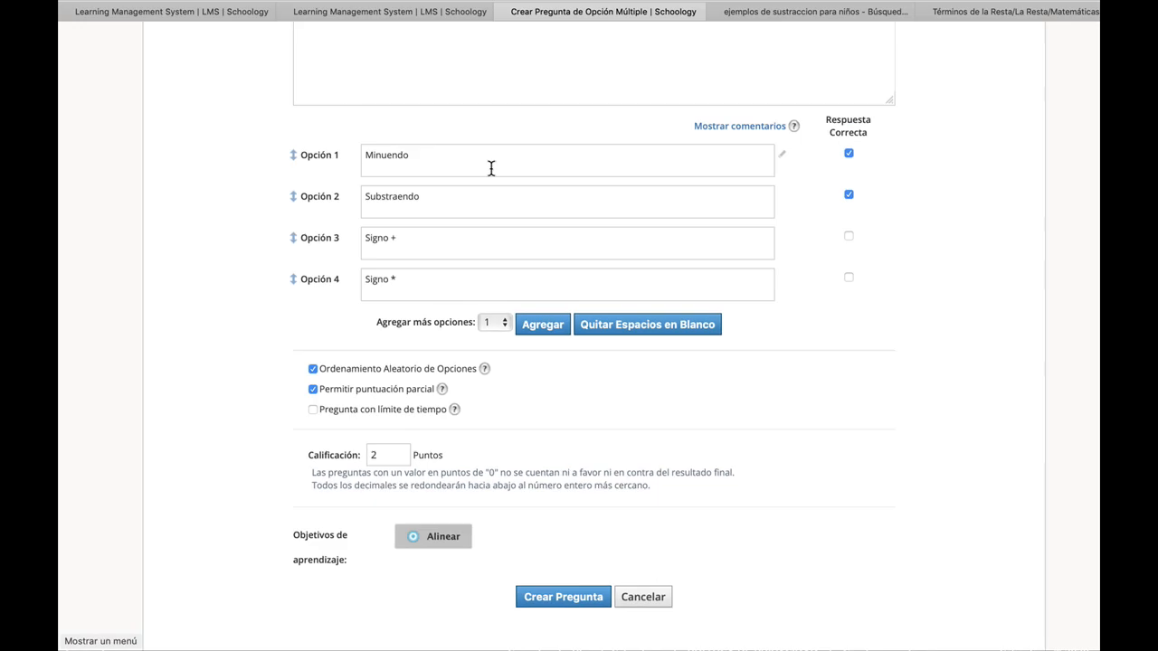
Review the question form and create the multiple-choice question.
{"action": "scroll", "coordinate": [488, 181], "scroll_direction": "up", "scroll_amount": 3}
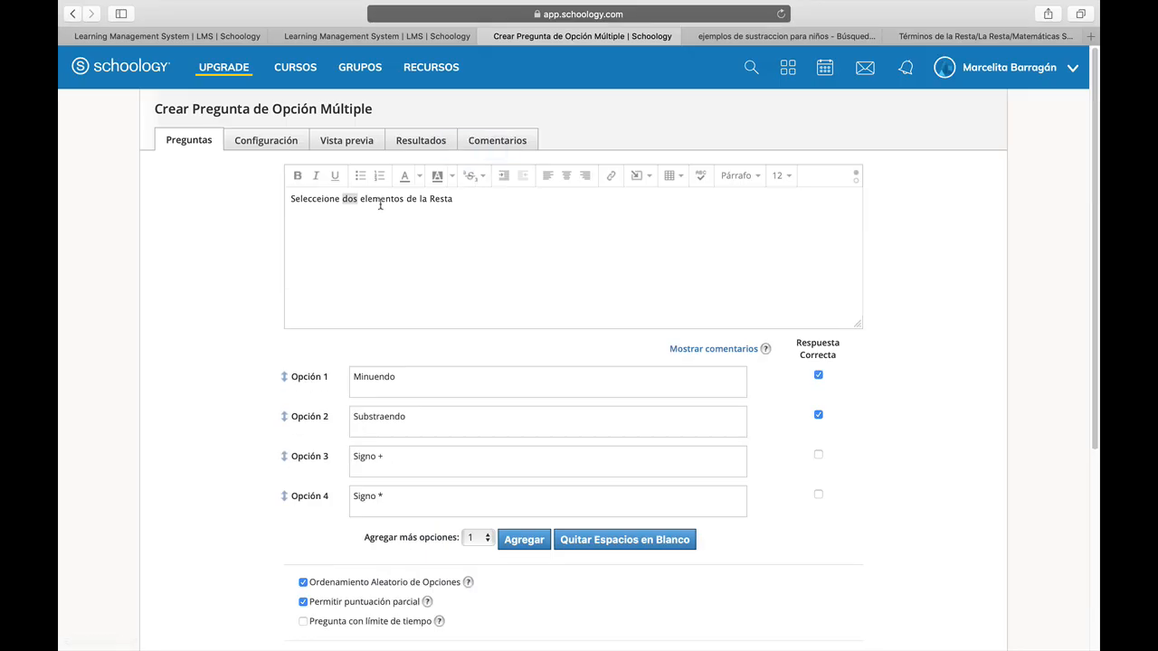
{"action": "left_click", "coordinate": [380, 203]}
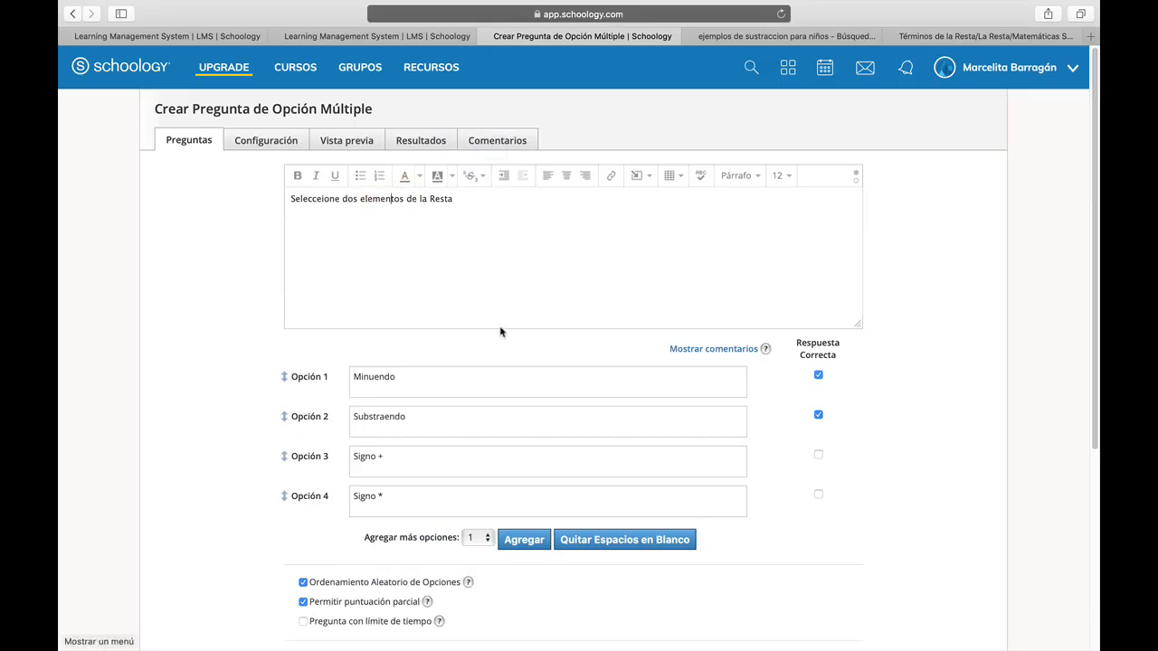
{"action": "scroll", "coordinate": [498, 331], "scroll_direction": "down", "scroll_amount": 5}
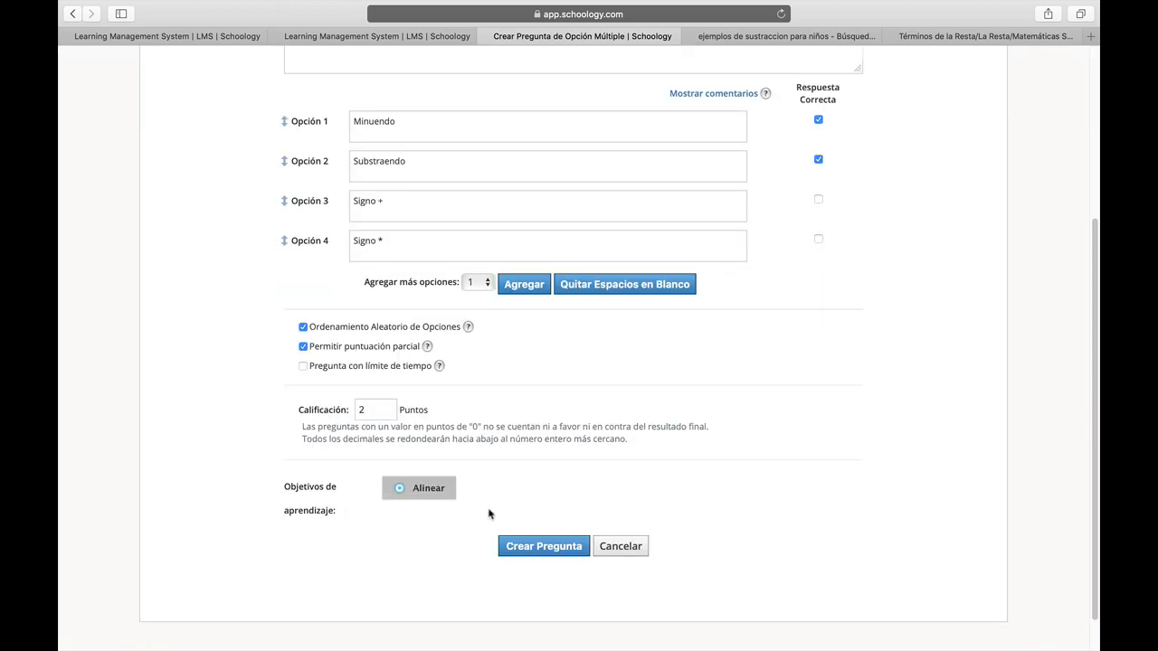
{"action": "left_click", "coordinate": [539, 547]}
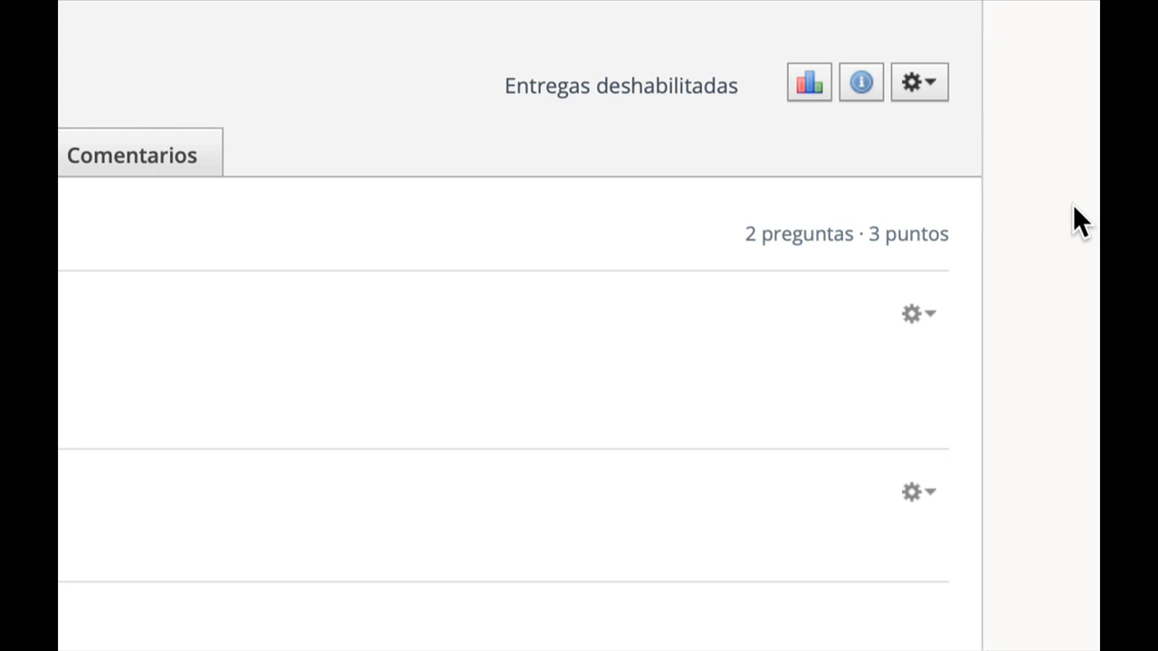
Check the quiz's question count and point total summary.
{"action": "double_click", "coordinate": [768, 234]}
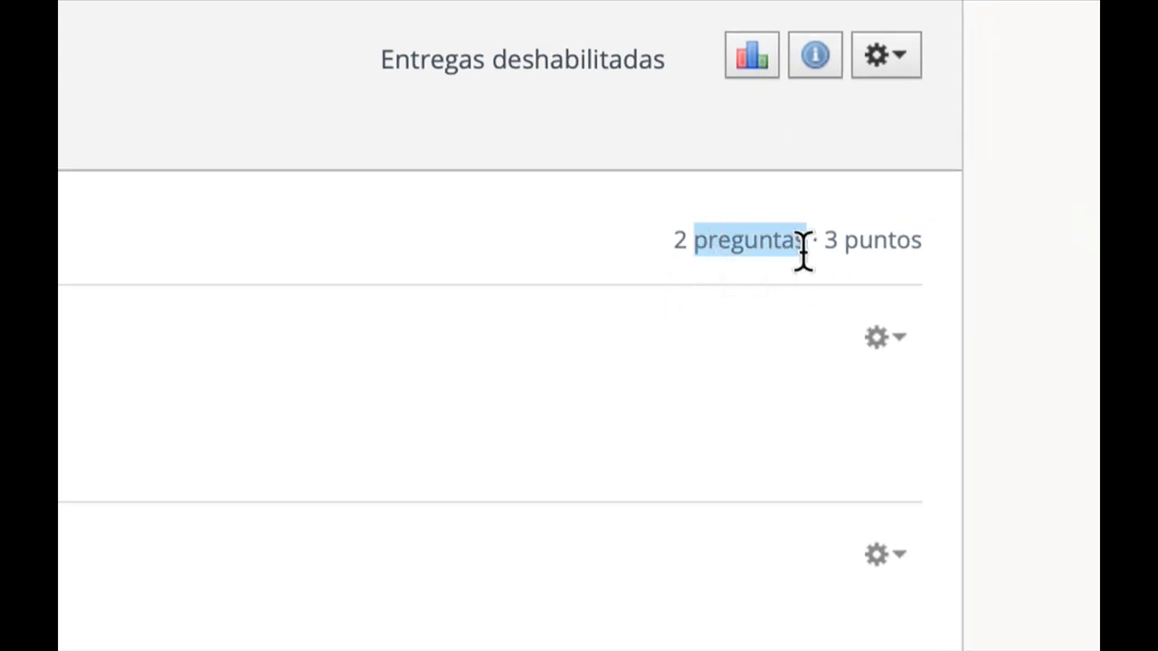
{"action": "left_click_drag", "start_coordinate": [818, 244], "coordinate": [923, 247]}
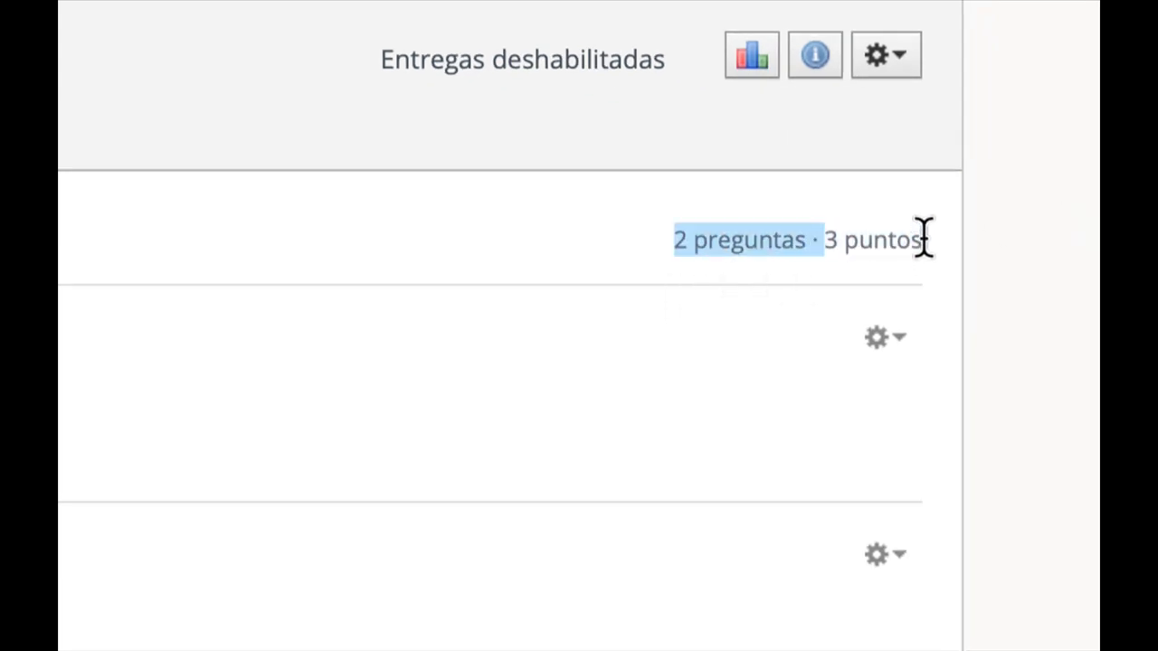
{"action": "left_click", "coordinate": [933, 273]}
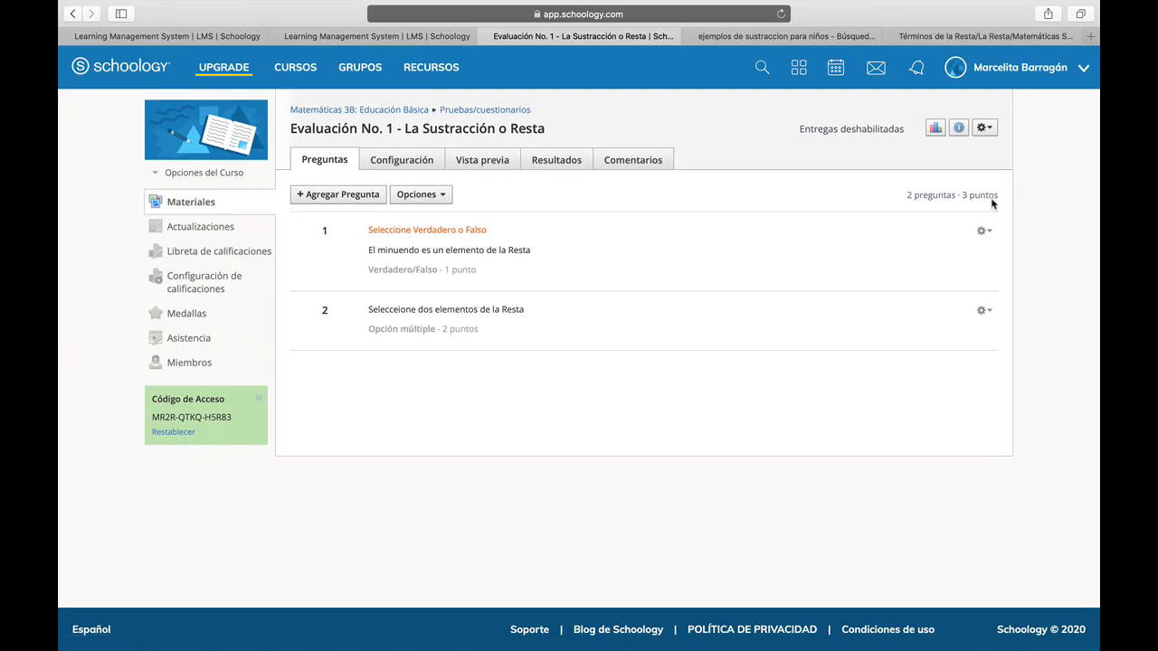
Start adding a Completar espacios en blanco question to the quiz.
{"action": "left_click", "coordinate": [347, 201]}
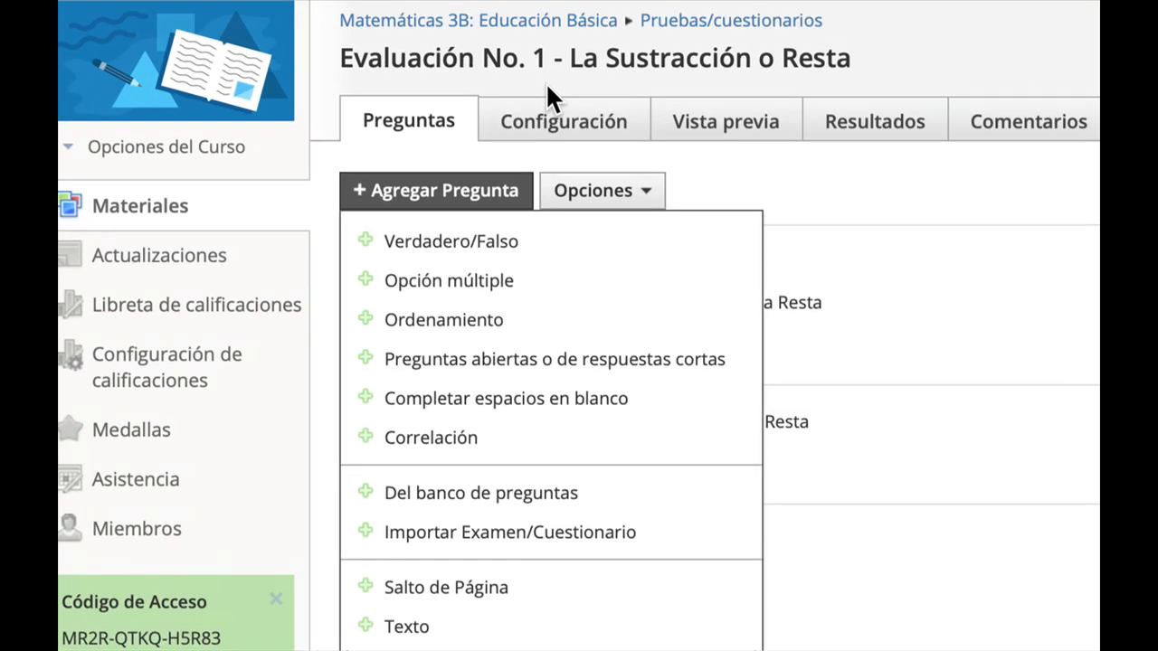
{"action": "left_click", "coordinate": [614, 399]}
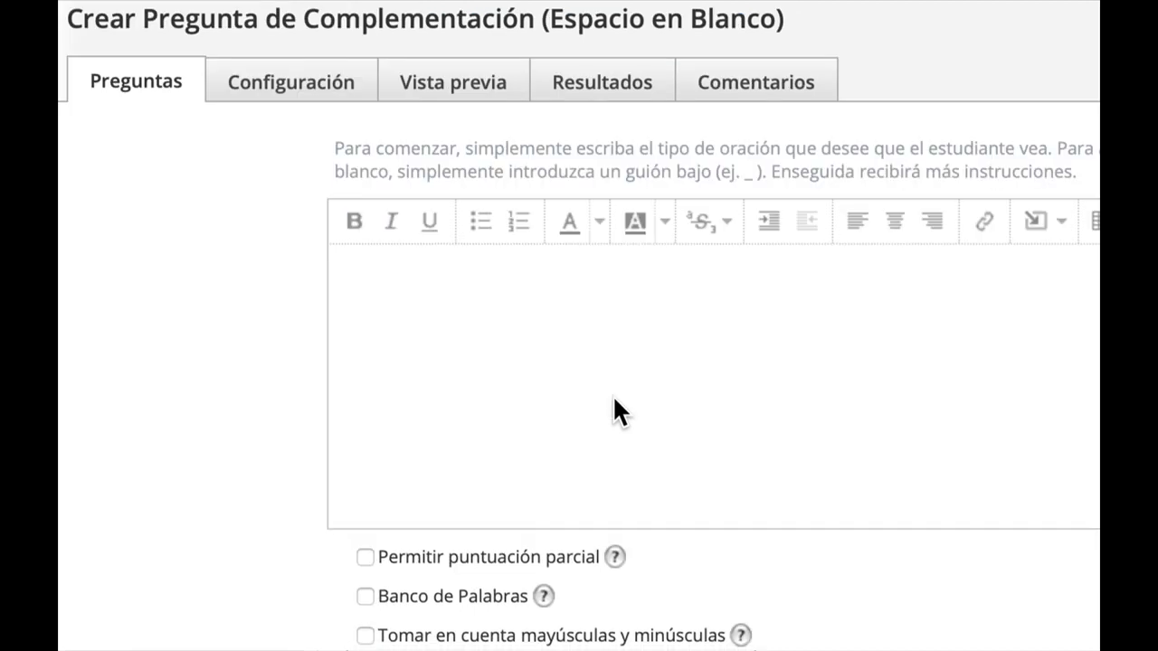
Write the question text "Escriba el operador o el número que falta para que se cumplan las operaciones:".
{"action": "left_click", "coordinate": [520, 307]}
{"action": "type", "text": "Escriba el operador "}
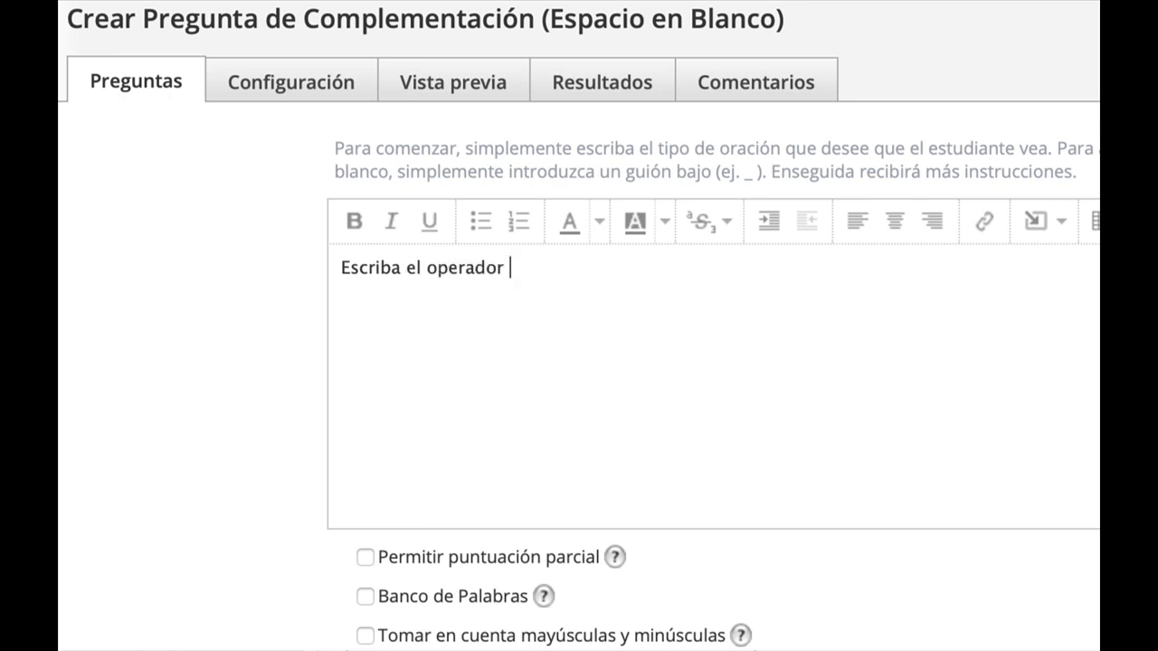
{"action": "type", "text": "o el número que fal"}
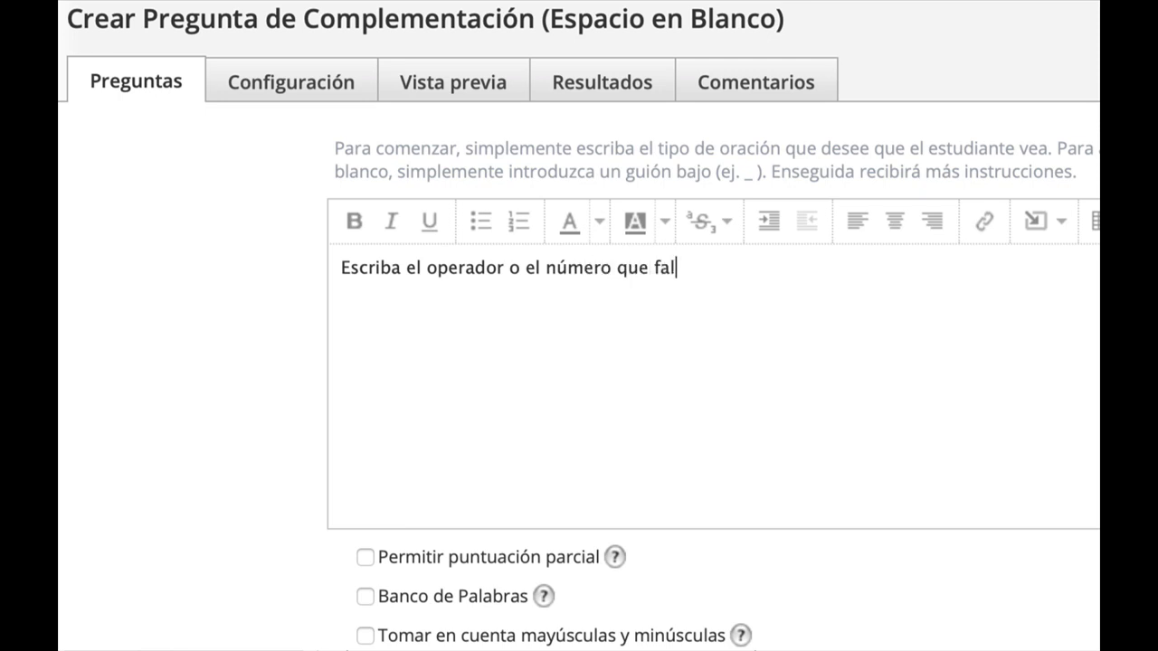
{"action": "type", "text": "ta para que se "}
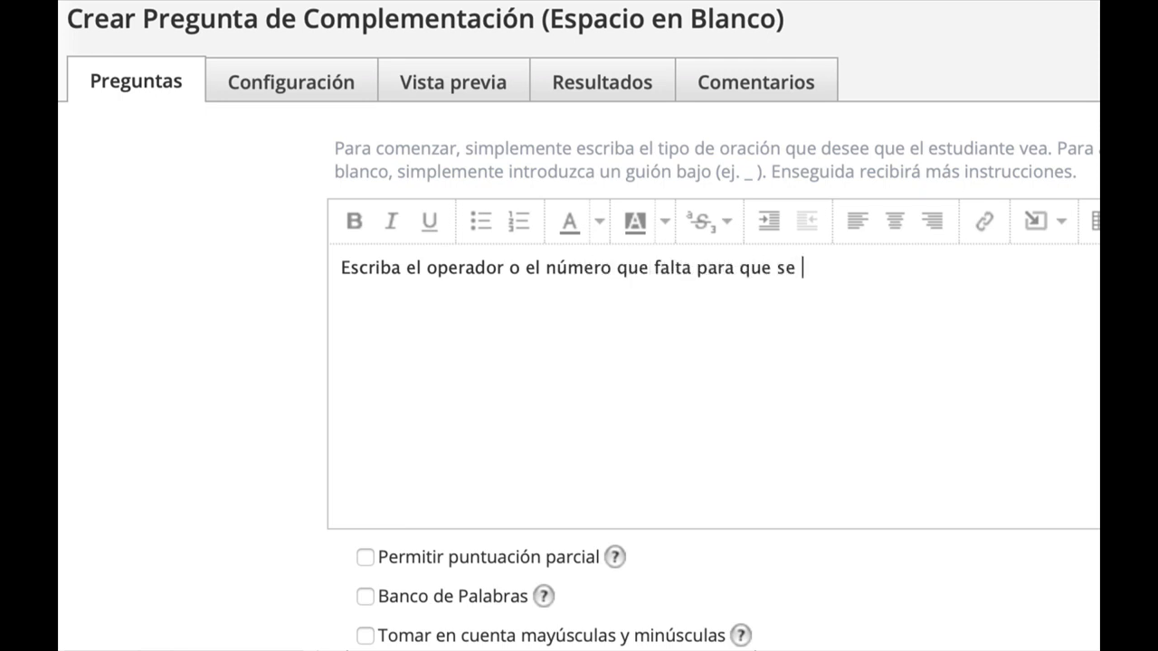
{"action": "type", "text": "cumplan las ope"}
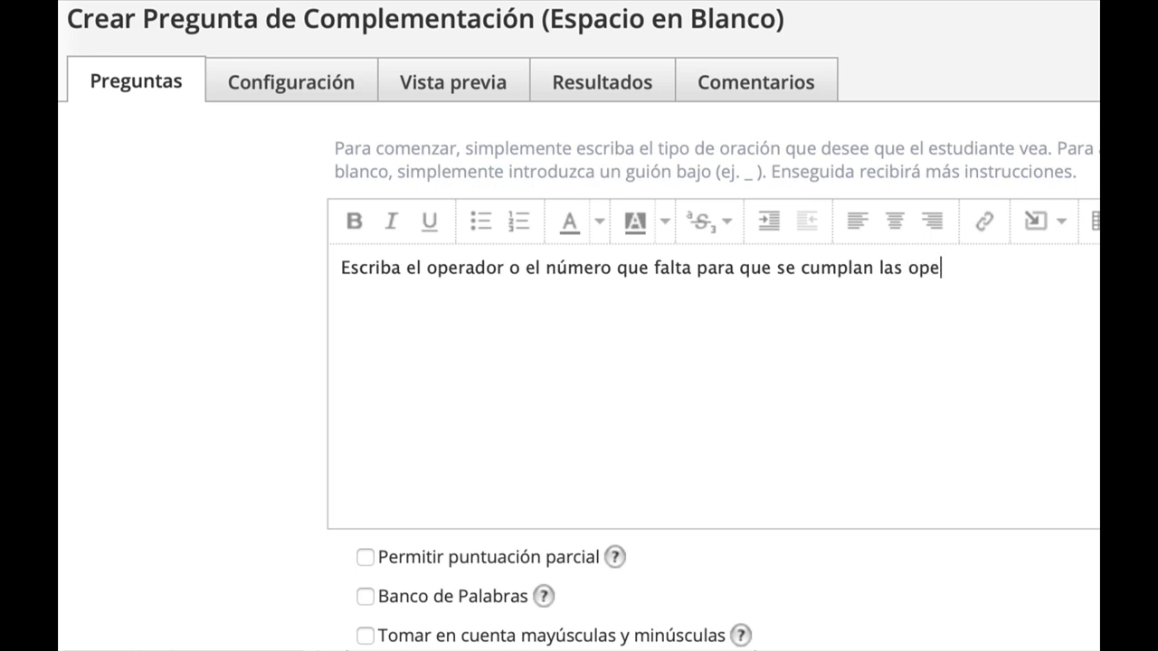
{"action": "type", "text": "raciones:"}
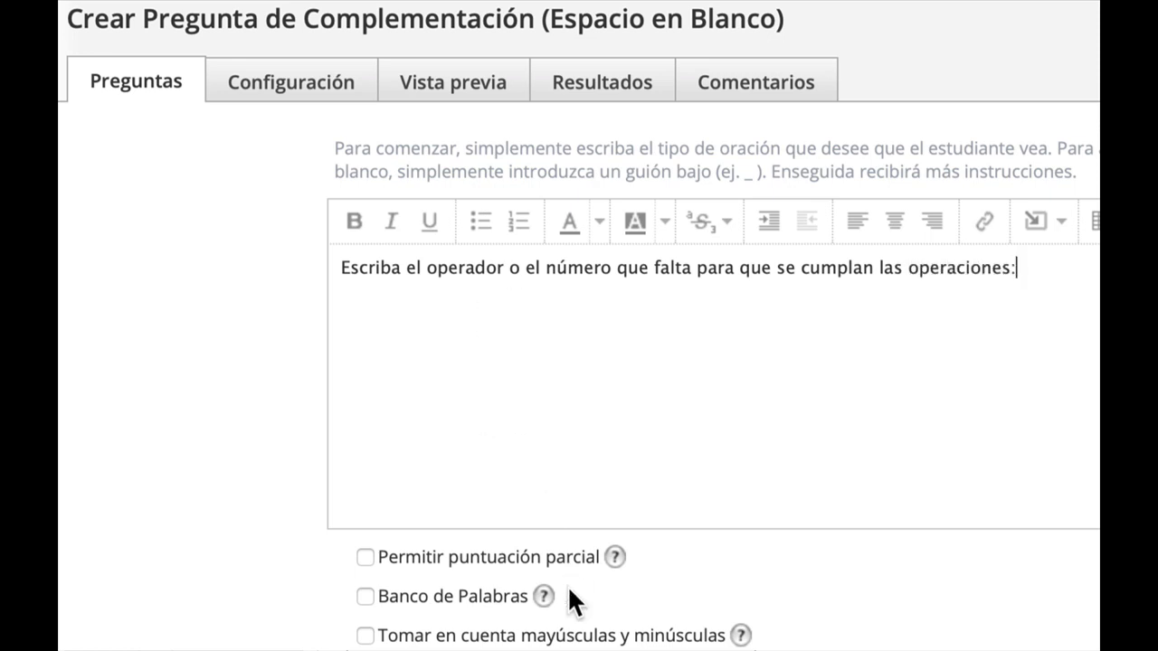
{"action": "scroll", "coordinate": [569, 600], "scroll_direction": "down", "scroll_amount": 3}
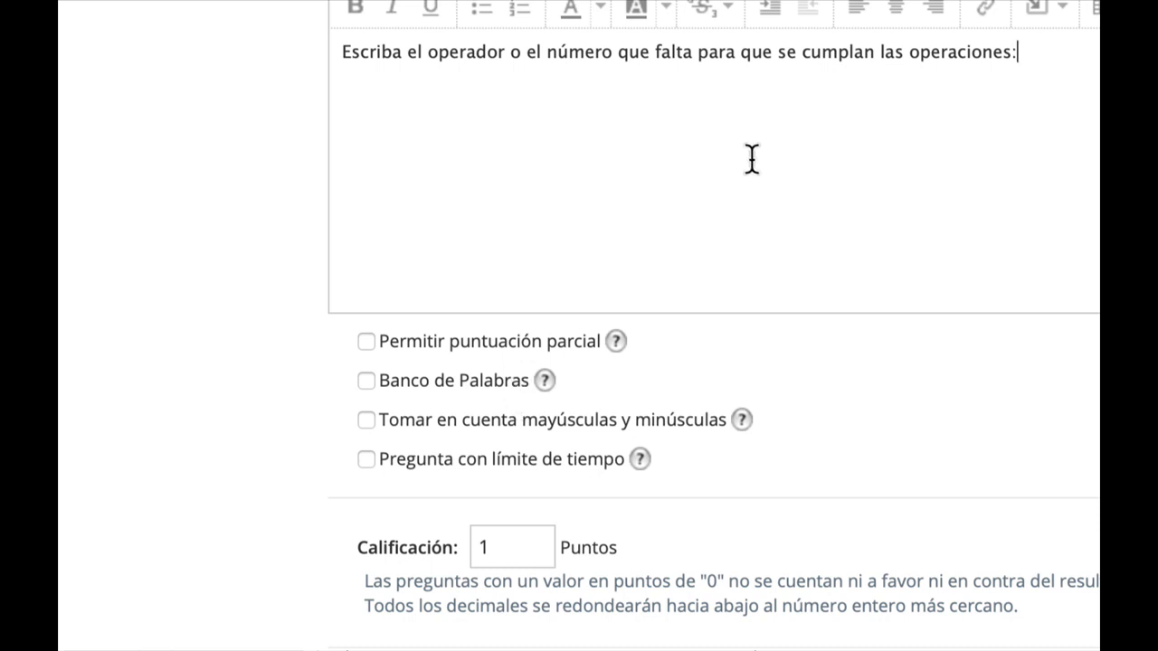
Add a second line reading "Sugerencias: escribir solo con letras minúsculas si lo requiere.".
{"action": "key", "text": "Return"}
{"action": "type", "text": "Sugerencias"}
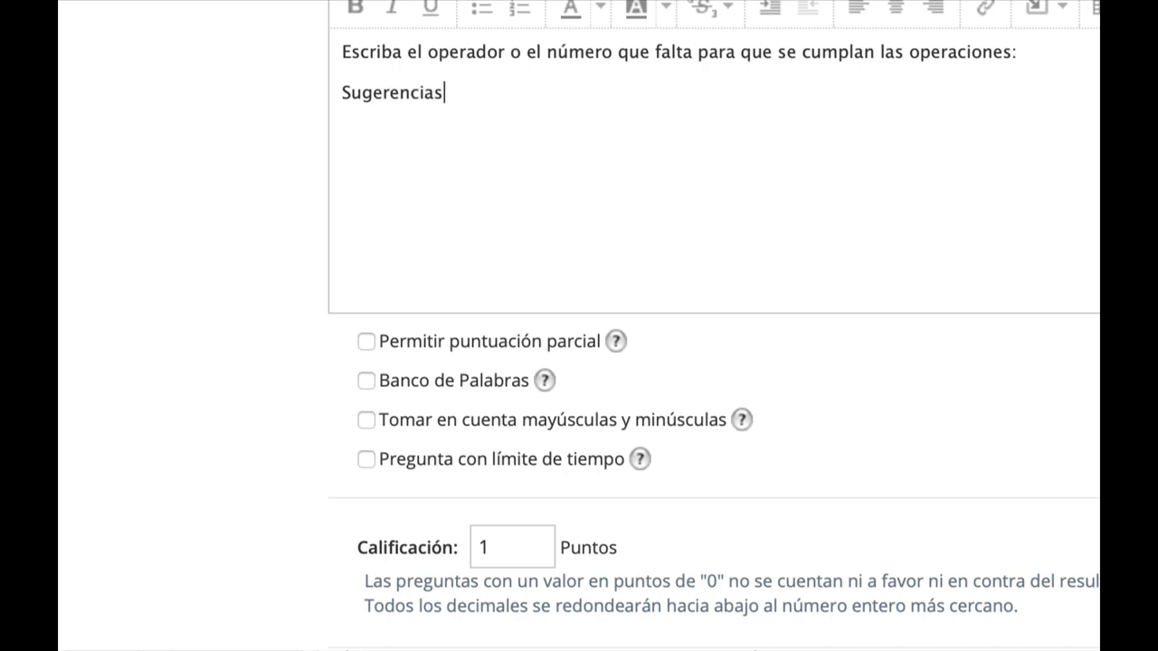
{"action": "type", "text": ": escribir e"}
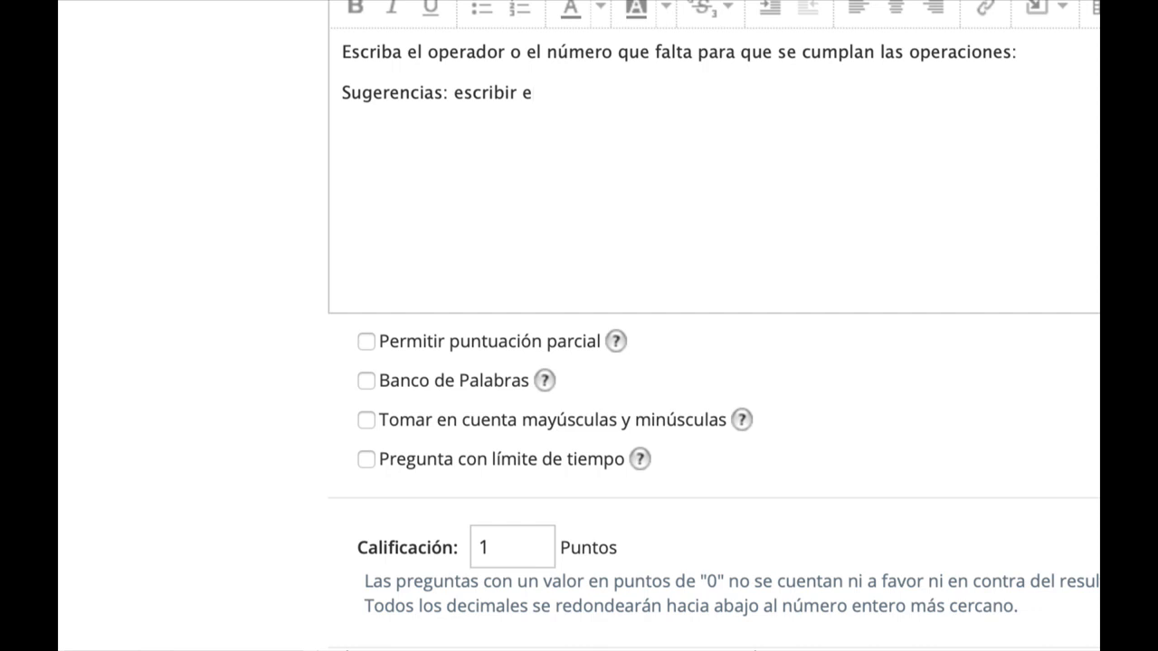
{"action": "key", "text": "BackSpace"}
{"action": "type", "text": "co"}
{"action": "key", "text": "BackSpace"}
{"action": "key", "text": "BackSpace"}
{"action": "type", "text": "solo con letras"}
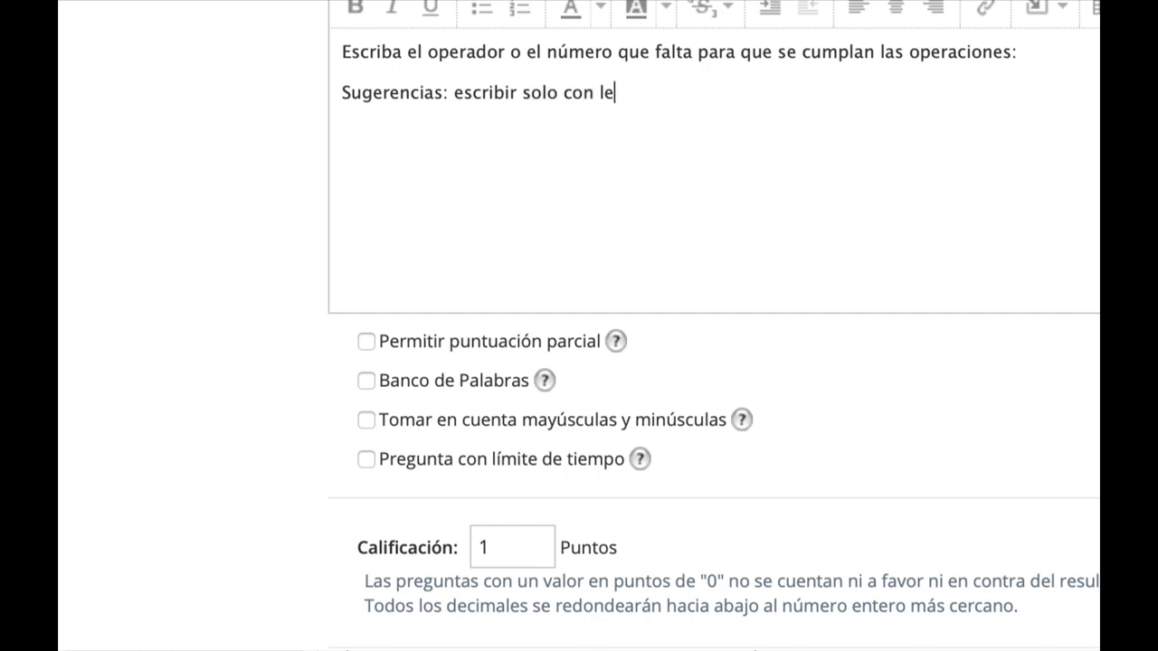
{"action": "type", "text": " minúsucula"}
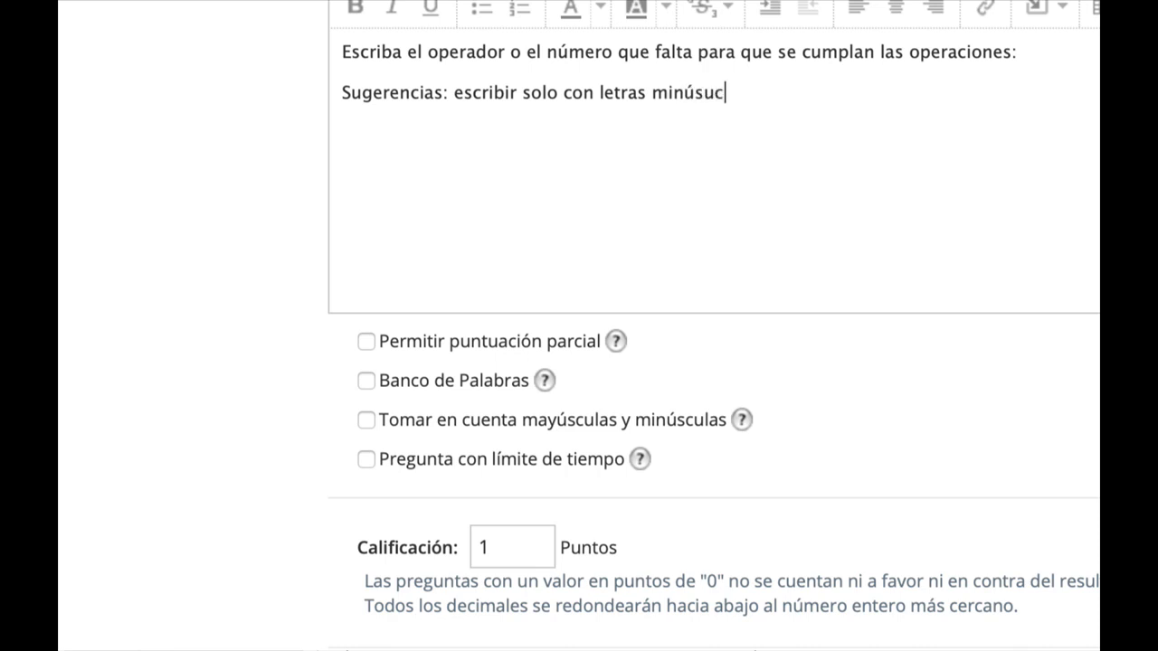
{"action": "key", "text": "BackSpace"}
{"action": "key", "text": "BackSpace"}
{"action": "key", "text": "BackSpace"}
{"action": "key", "text": "BackSpace"}
{"action": "key", "text": "BackSpace"}
{"action": "key", "text": "BackSpace"}
{"action": "type", "text": "sculas si lo re"}
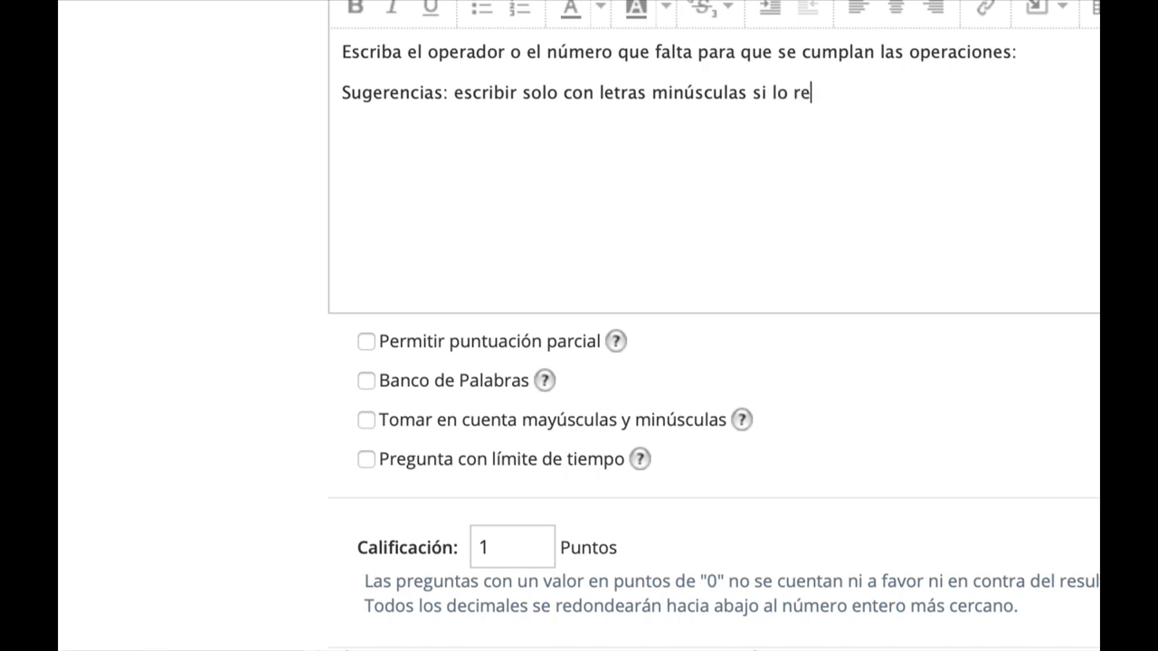
{"action": "type", "text": "quiere."}
Color the Sugerencias line light green.
{"action": "left_click_drag", "start_coordinate": [874, 99], "coordinate": [268, 87]}
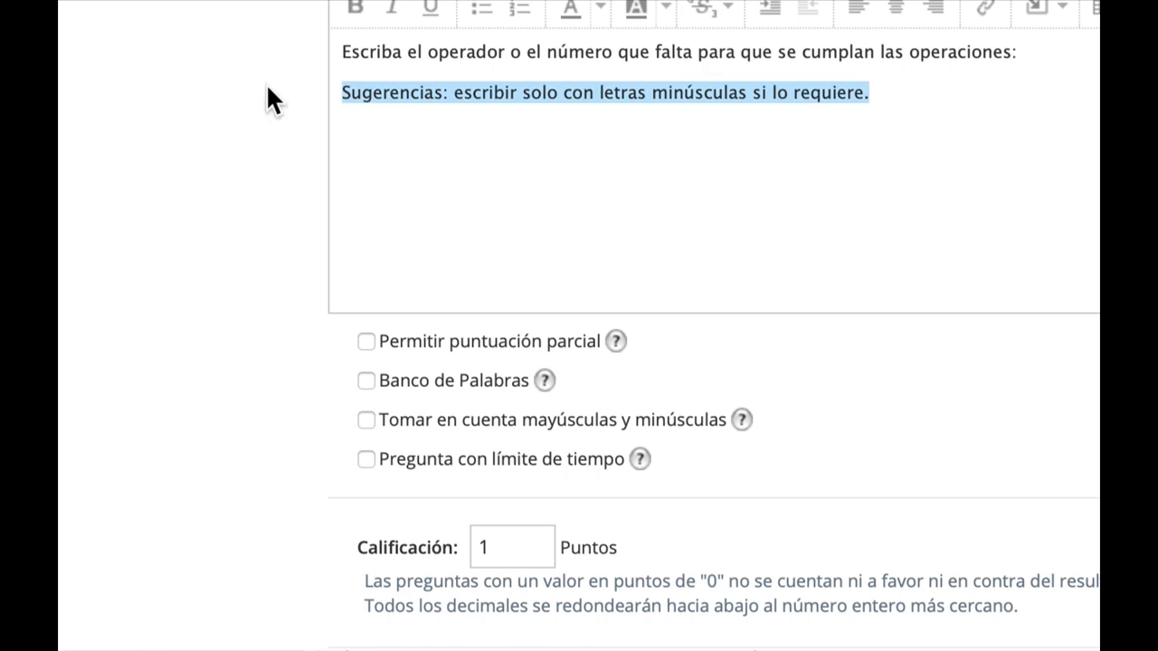
{"action": "scroll", "coordinate": [268, 87], "scroll_direction": "up", "scroll_amount": 1}
{"action": "left_click", "coordinate": [600, 6]}
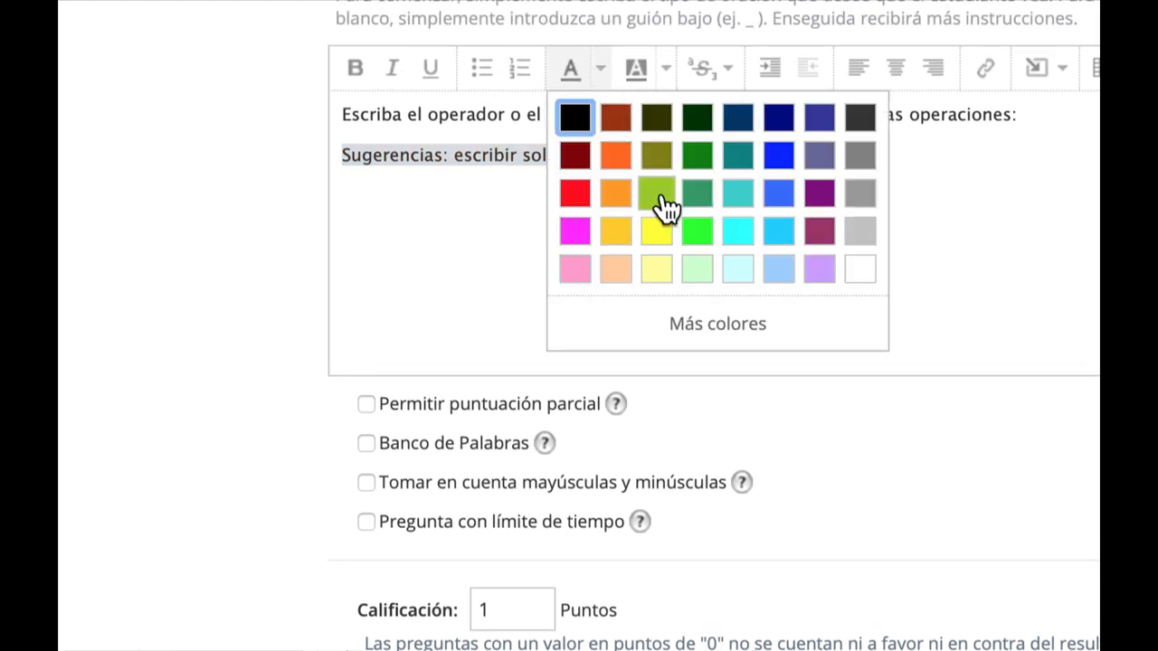
{"action": "left_click", "coordinate": [659, 199]}
{"action": "left_click", "coordinate": [535, 222]}
{"action": "scroll", "coordinate": [640, 516], "scroll_direction": "down", "scroll_amount": 1}
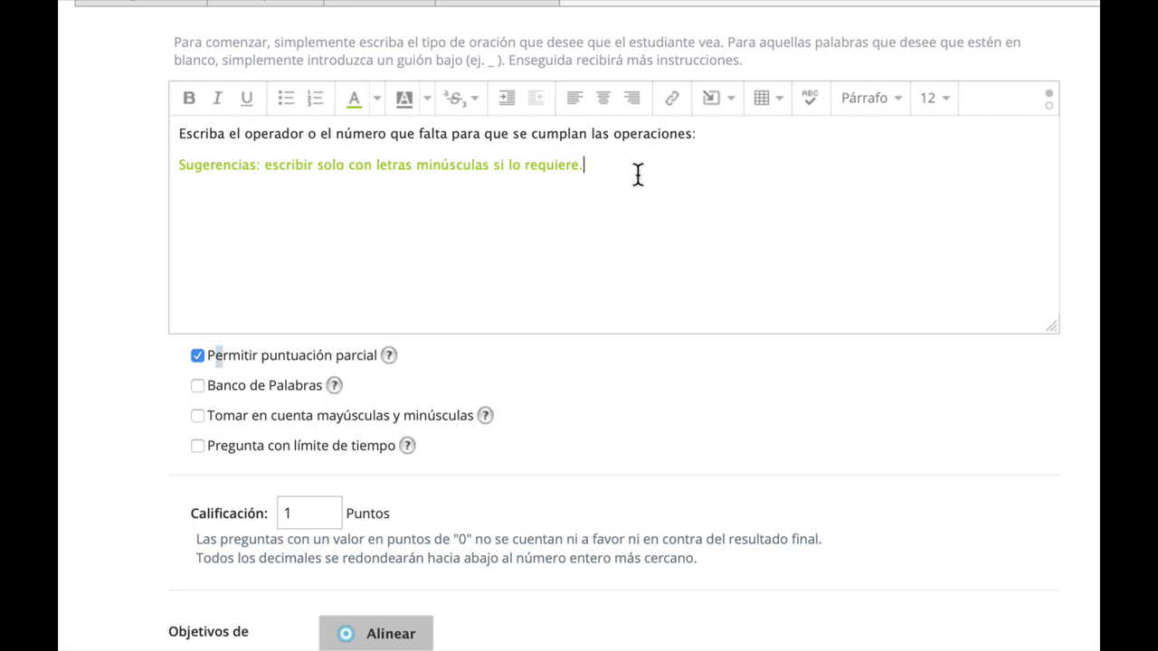
Add a new line with the operation "20 - 6 = 14" below the Sugerencias line.
{"action": "key", "text": "Return"}
{"action": "type", "text": "20 - 6 = 14"}
Color the "20 - 6 = 14" line blue.
{"action": "left_click_drag", "start_coordinate": [260, 195], "coordinate": [102, 192]}
{"action": "left_click", "coordinate": [377, 101]}
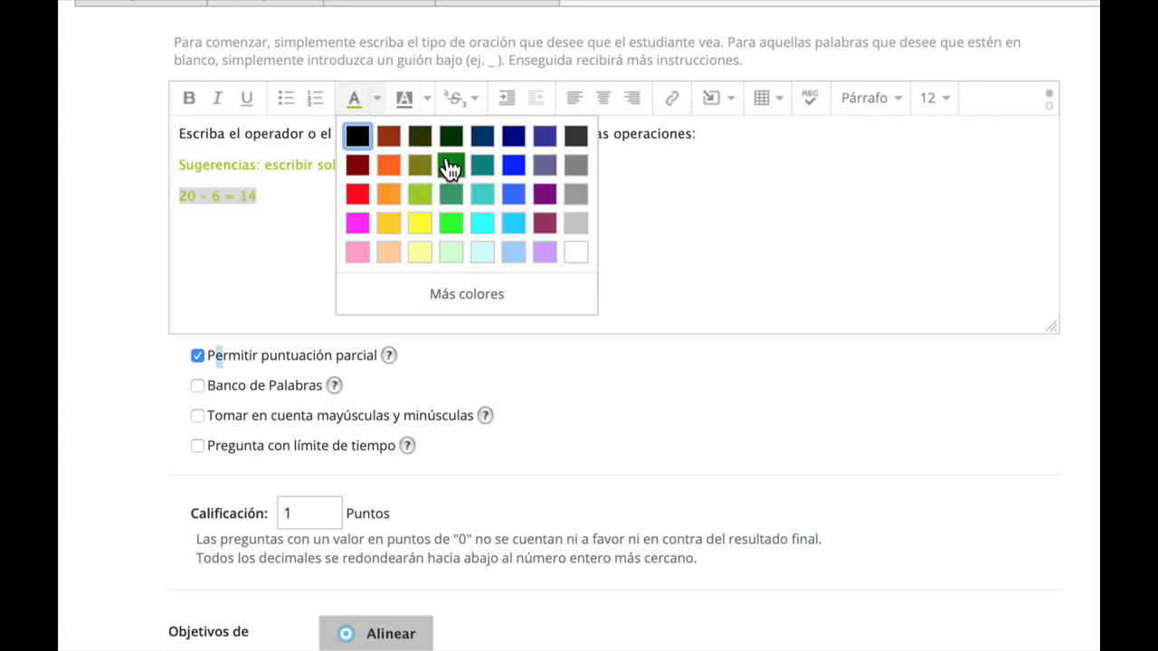
{"action": "left_click", "coordinate": [517, 165]}
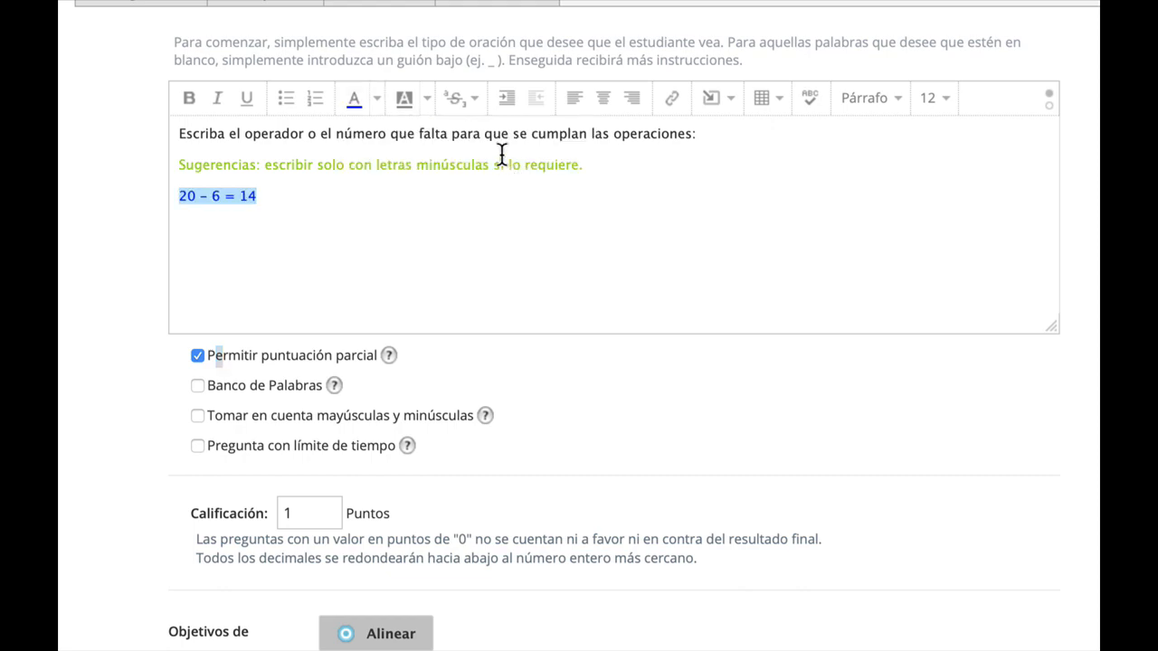
{"action": "left_click", "coordinate": [284, 193]}
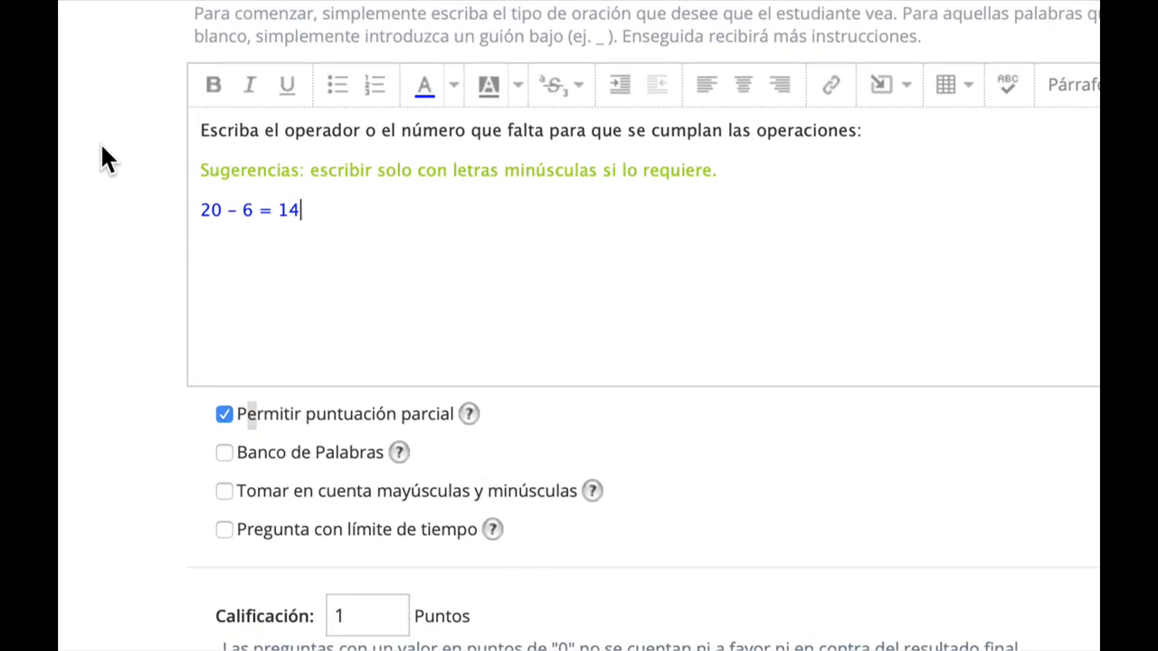
Format the "20 - 6 = 14" line as Encabezado 3.
{"action": "triple_click", "coordinate": [341, 212]}
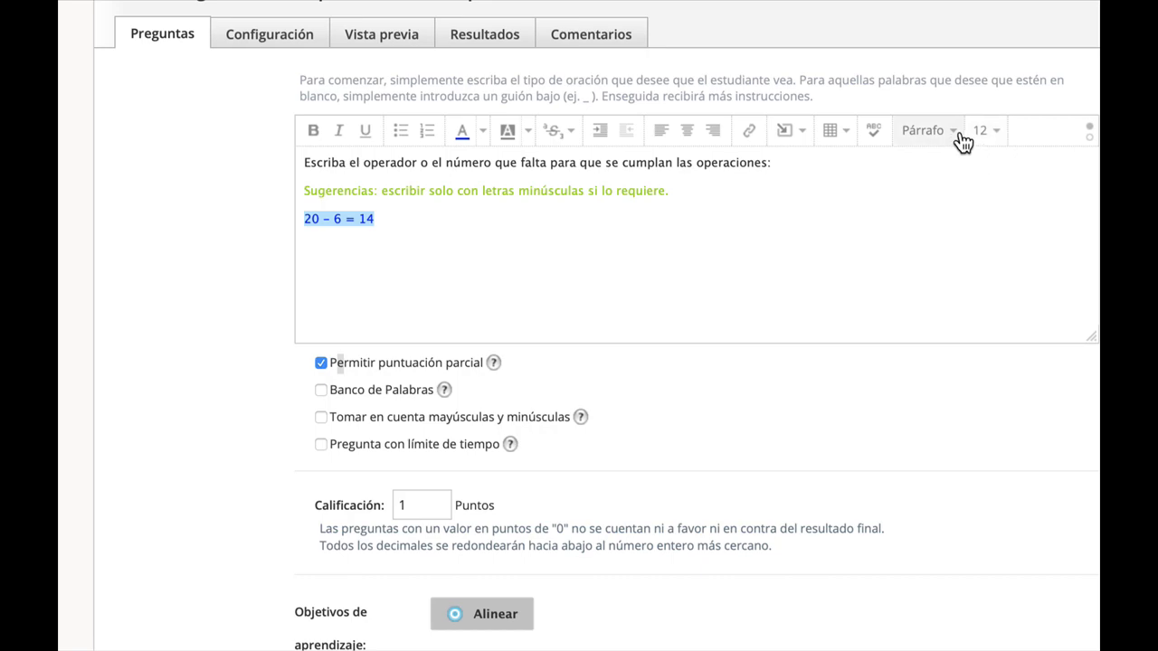
{"action": "left_click", "coordinate": [954, 132]}
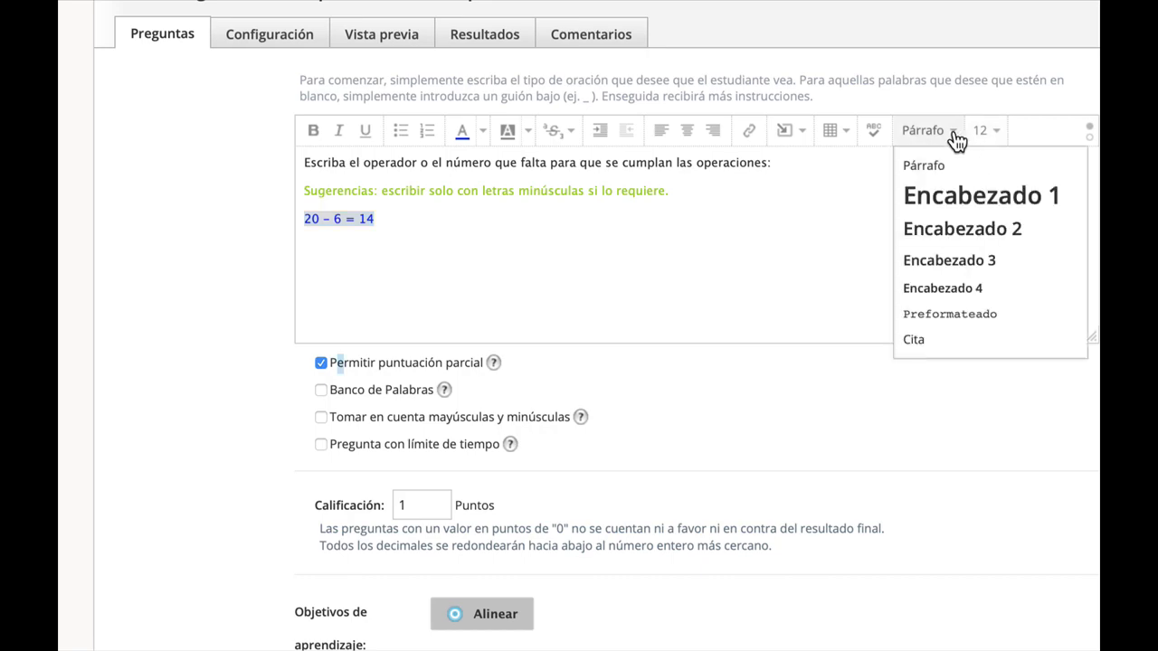
{"action": "left_click", "coordinate": [957, 272]}
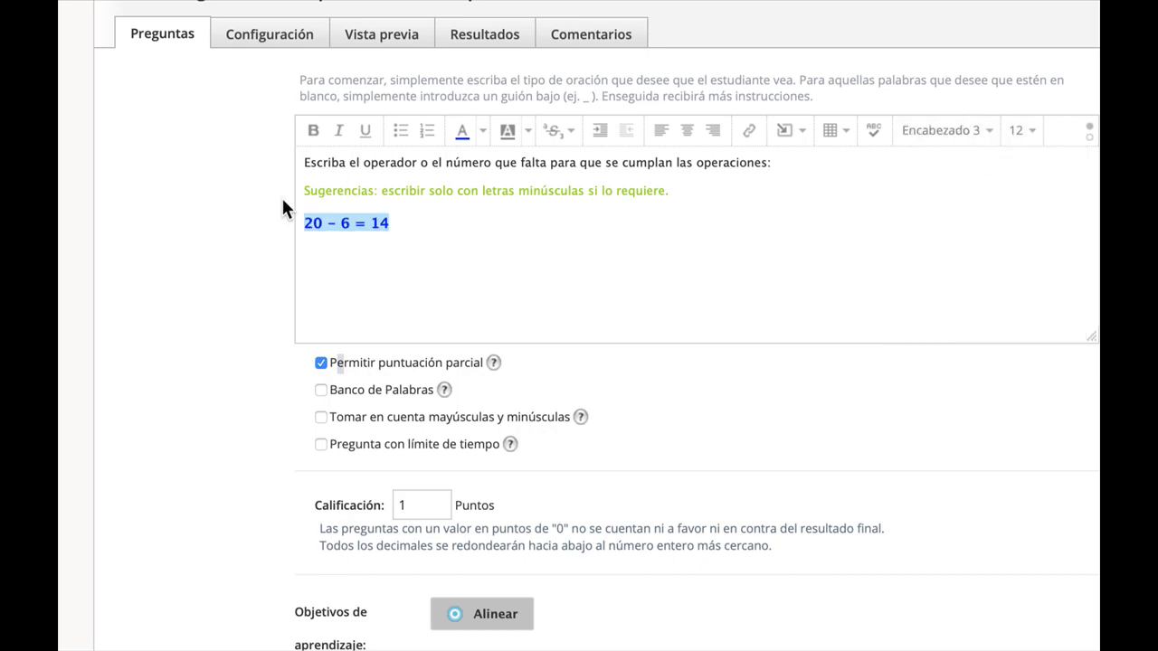
{"action": "left_click", "coordinate": [403, 225]}
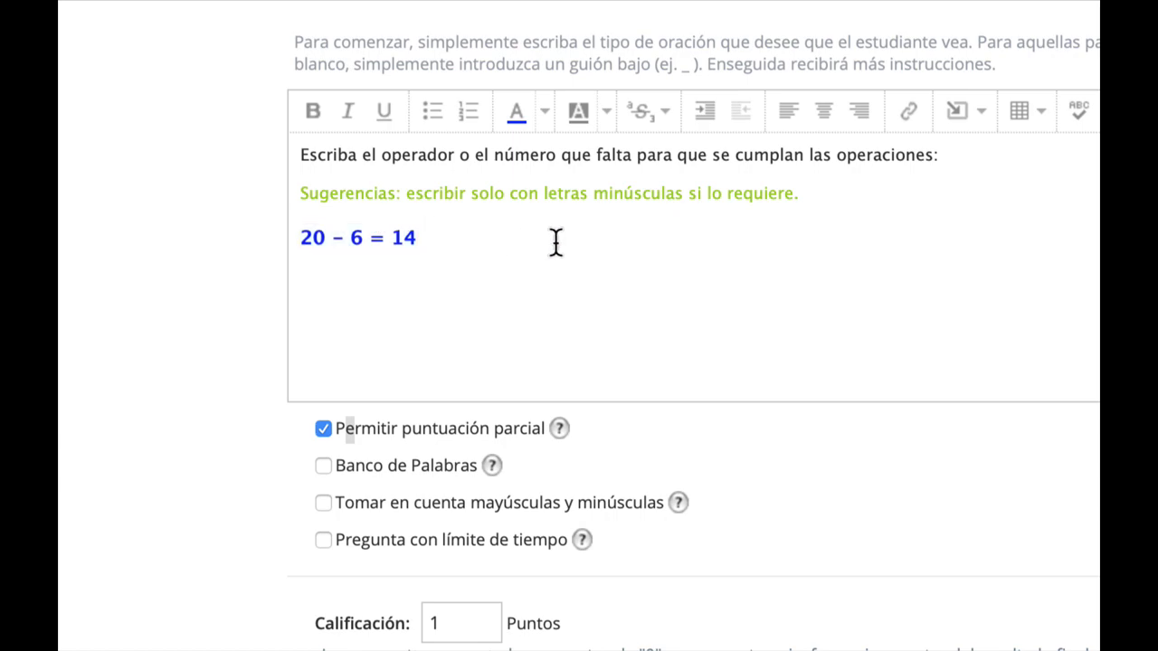
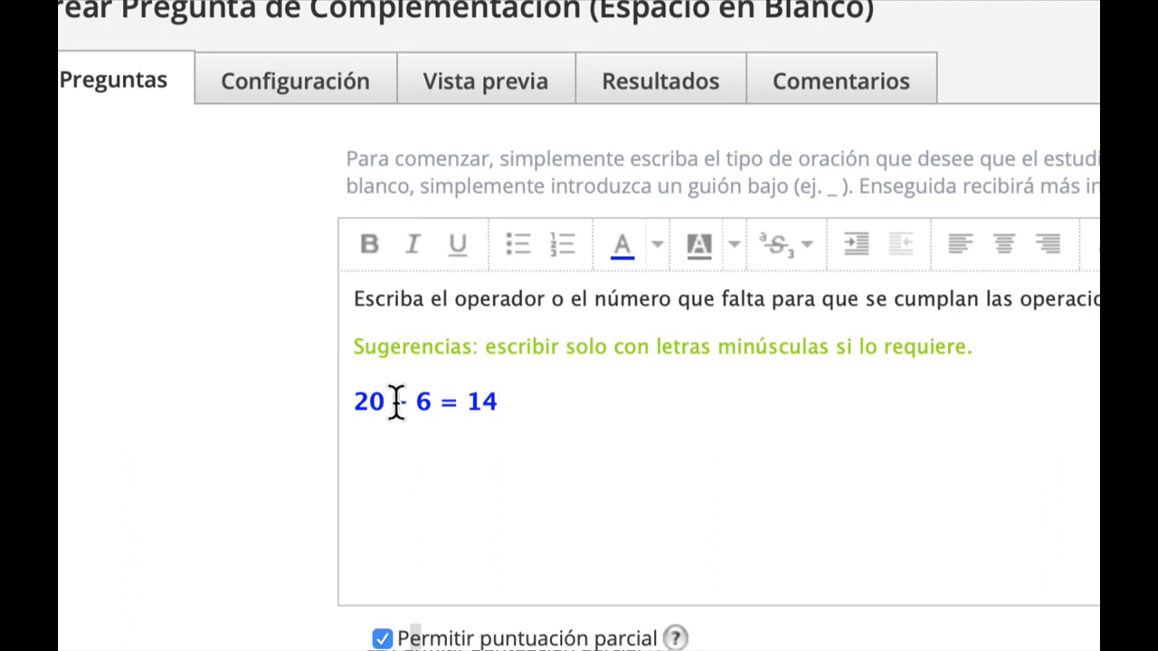
Replace the minus sign in "20 - 6 = 14" with a blank and set the first blank's answer to "-".
{"action": "left_click_drag", "start_coordinate": [395, 404], "coordinate": [407, 405]}
{"action": "key", "text": "BackSpace"}
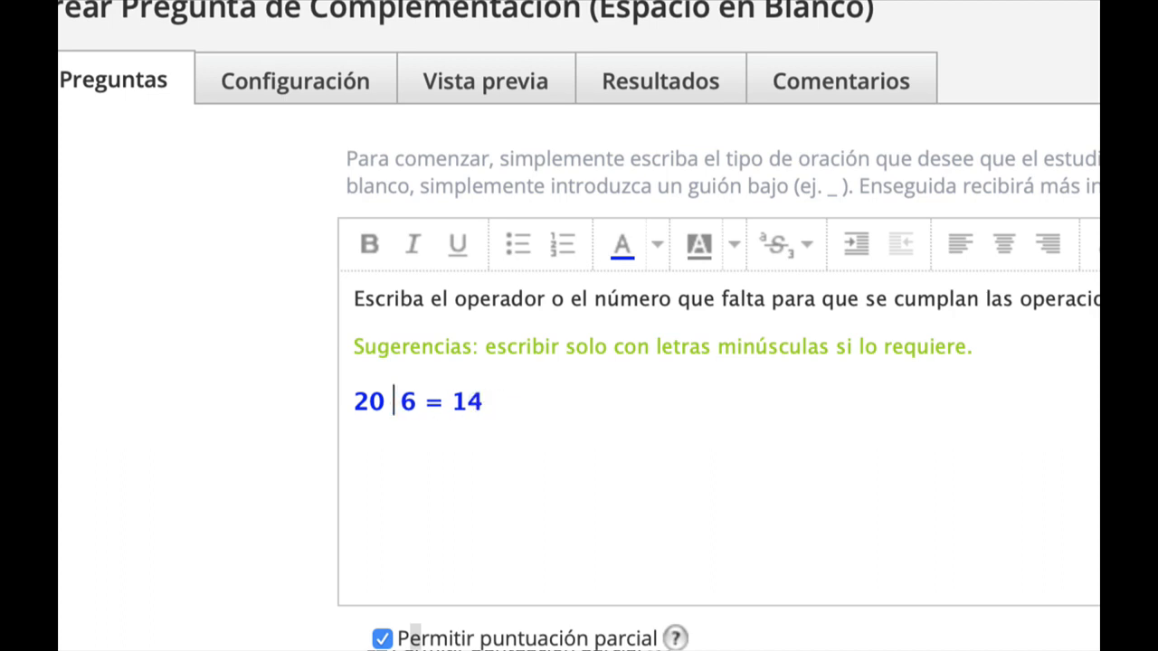
{"action": "type", "text": "_"}
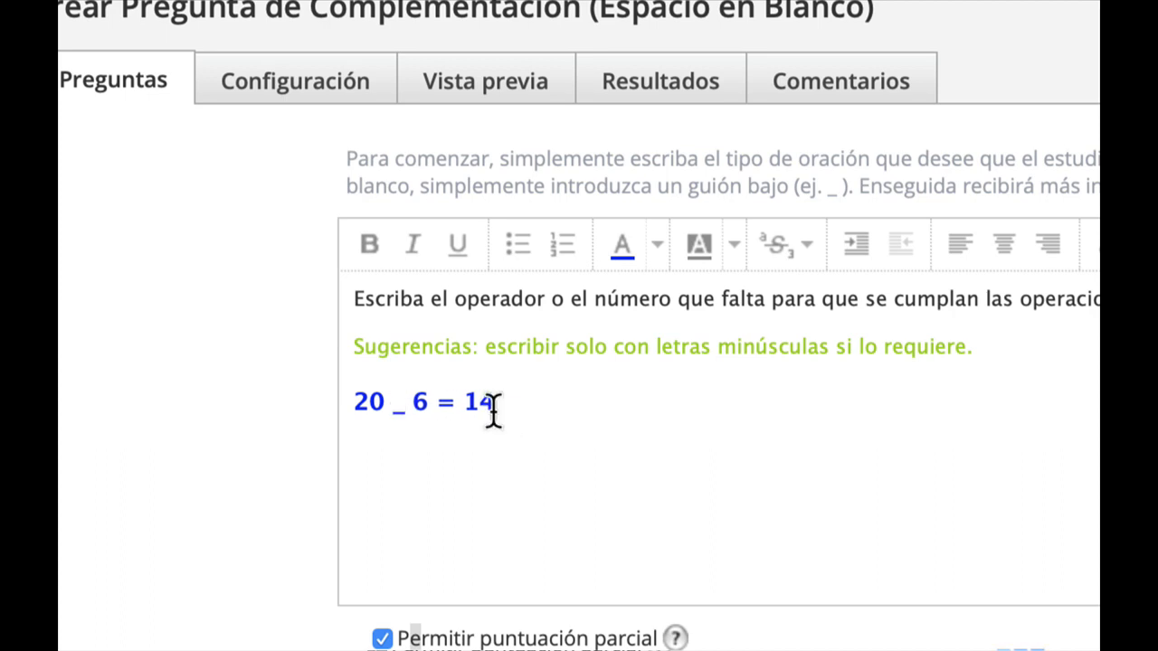
{"action": "scroll", "coordinate": [494, 411], "scroll_direction": "down", "scroll_amount": 5}
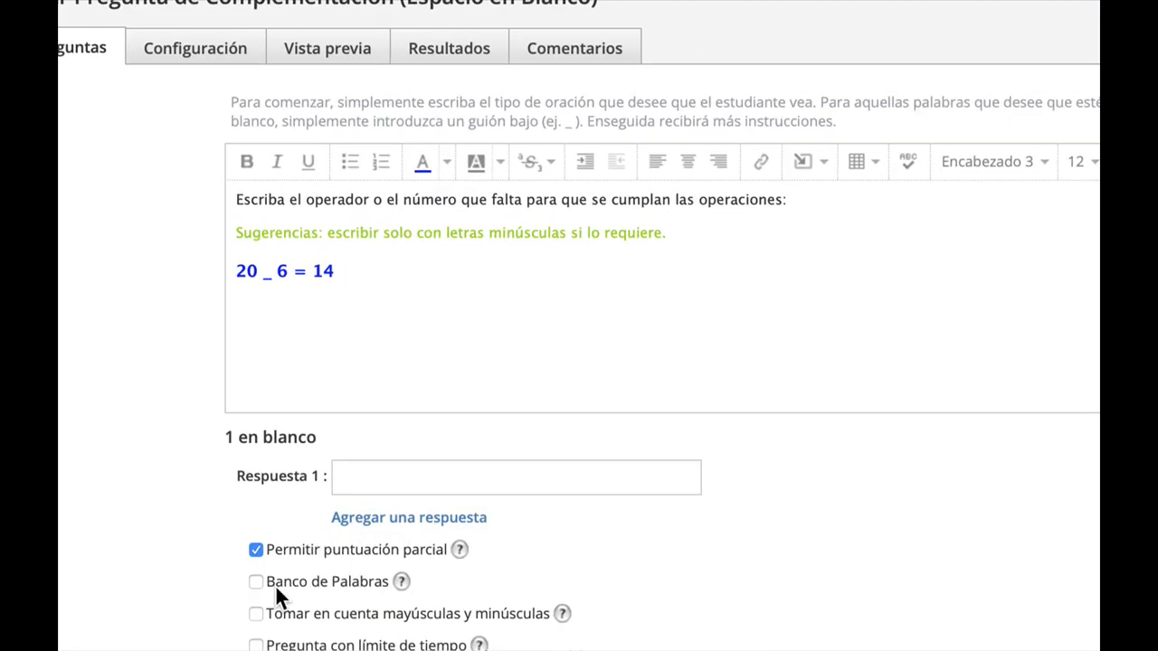
{"action": "left_click", "coordinate": [364, 481]}
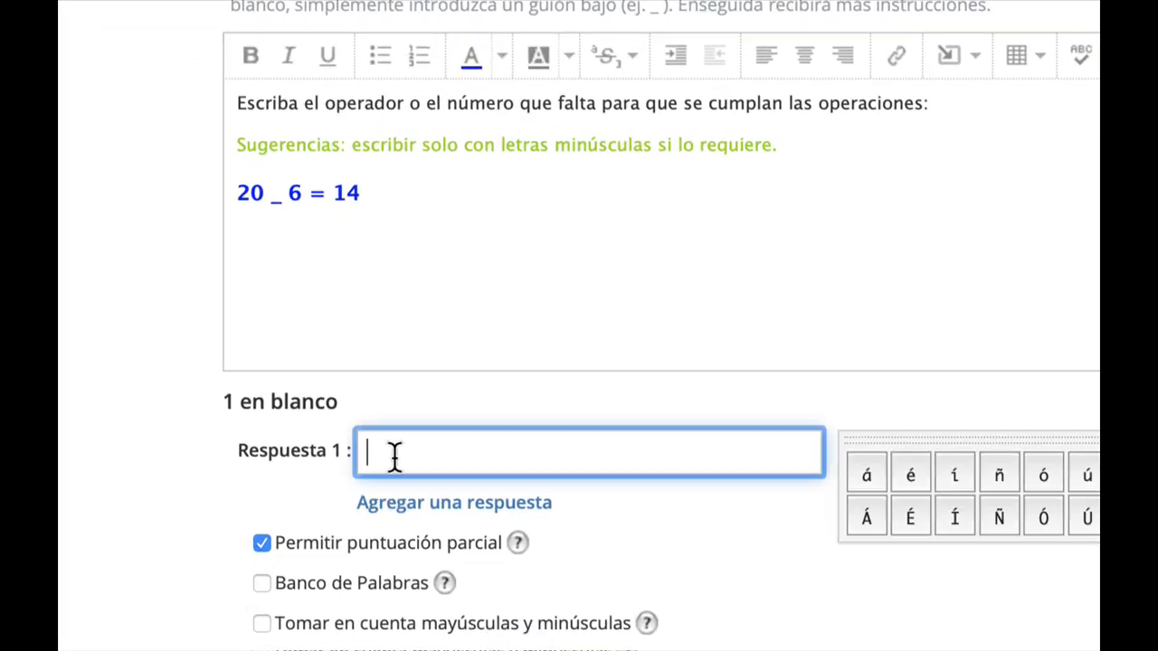
{"action": "type", "text": "-"}
Replace the result 14 with a blank and set the second blank's answer to 14.
{"action": "double_click", "coordinate": [346, 195]}
{"action": "type", "text": "_"}
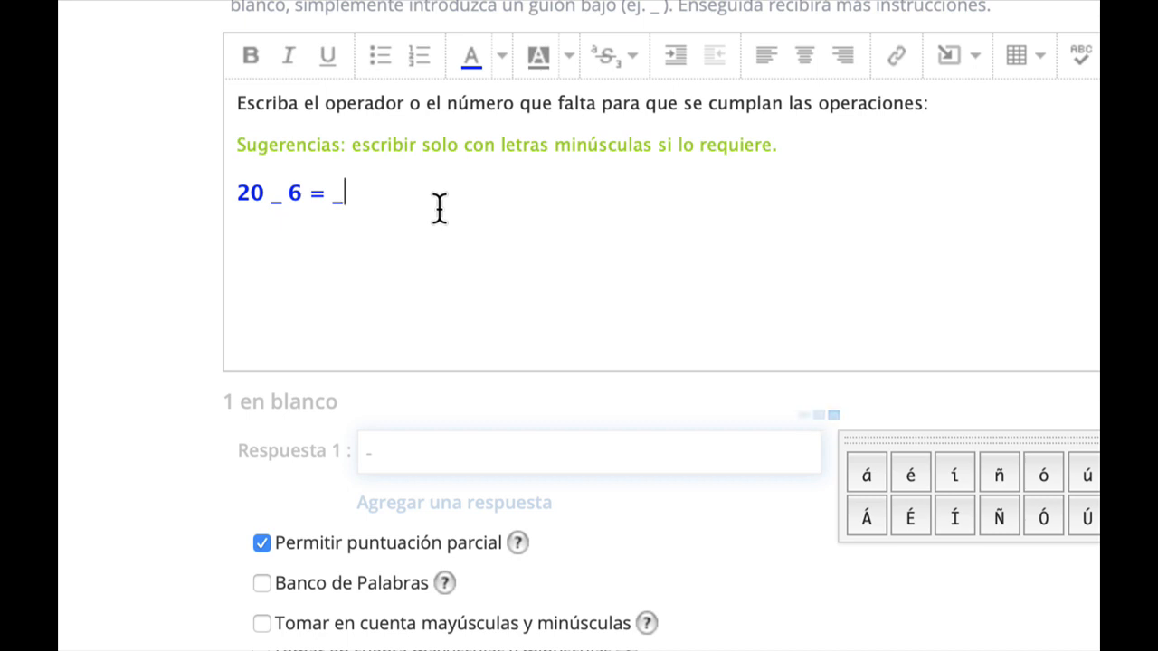
{"action": "scroll", "coordinate": [455, 205], "scroll_direction": "down", "scroll_amount": 3}
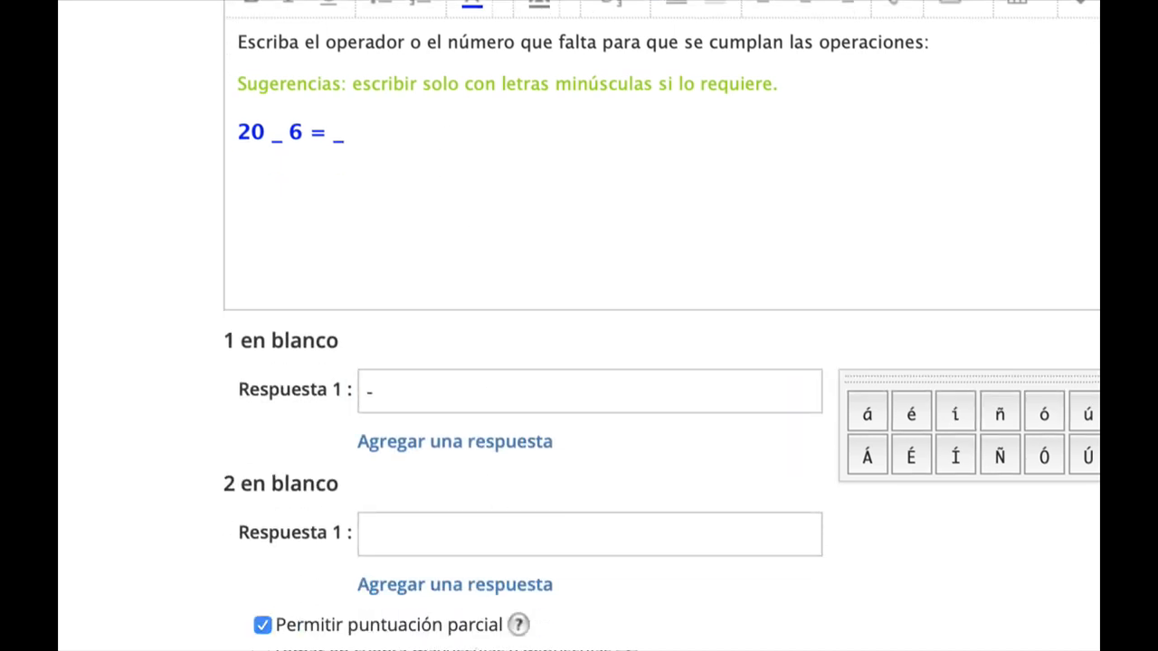
{"action": "left_click", "coordinate": [423, 457]}
{"action": "type", "text": "14"}
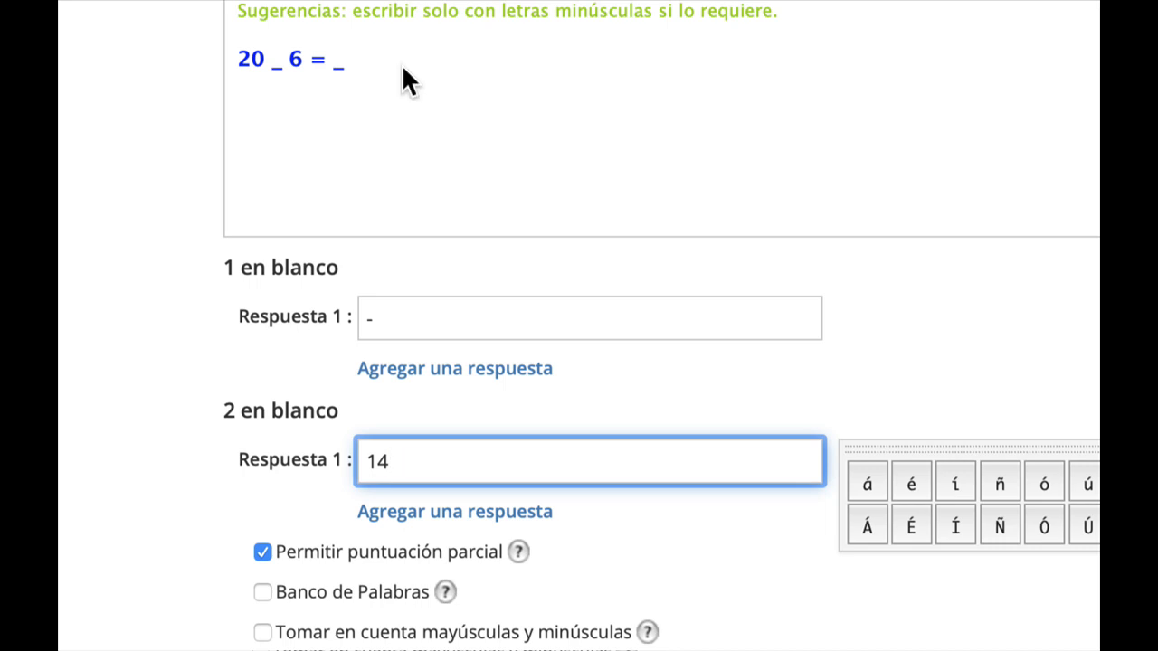
{"action": "left_click", "coordinate": [440, 323]}
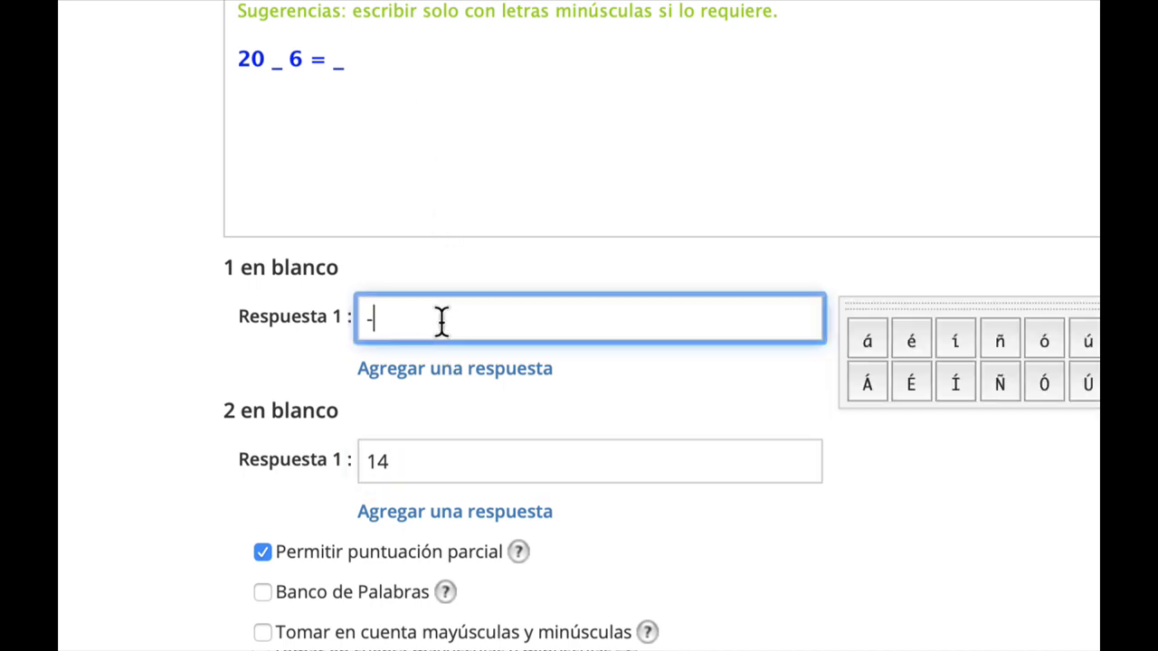
{"action": "double_click", "coordinate": [456, 321]}
{"action": "left_click", "coordinate": [432, 460]}
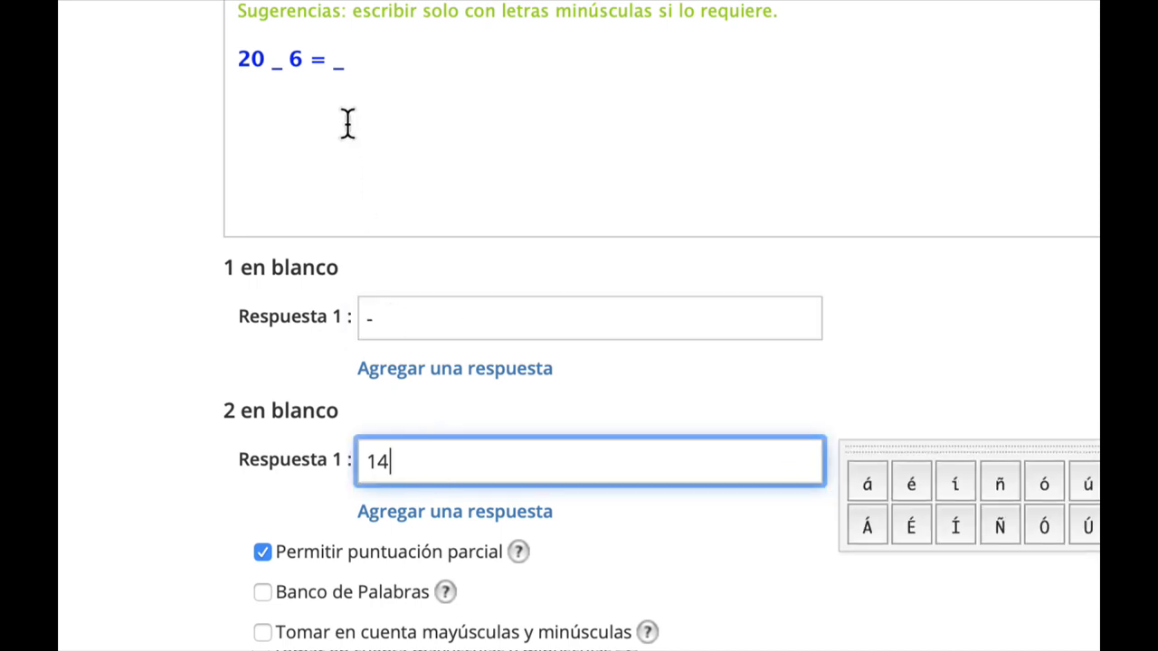
Add a new line with the operation "68 - 18 = 50" below the first operation.
{"action": "scroll", "coordinate": [371, 27], "scroll_direction": "up", "scroll_amount": 1}
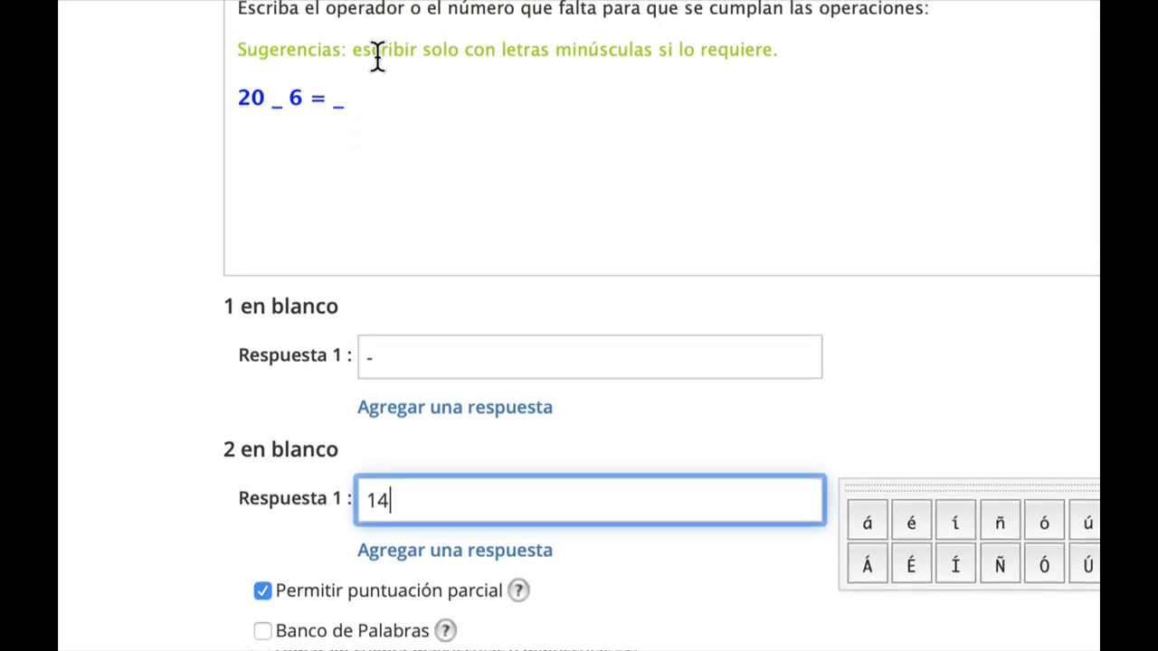
{"action": "left_click", "coordinate": [453, 101]}
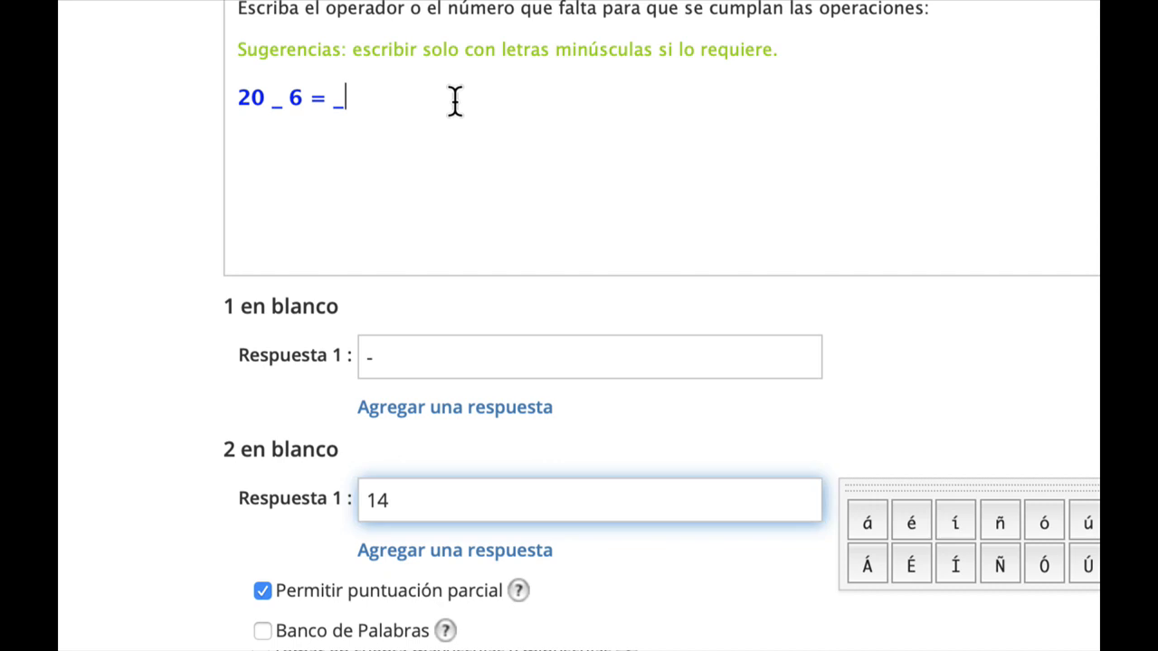
{"action": "key", "text": "Return"}
{"action": "type", "text": "68 - 18 = 50"}
Format the "68 - 18 = 50" line as Encabezado 3.
{"action": "left_click_drag", "start_coordinate": [377, 128], "coordinate": [121, 135]}
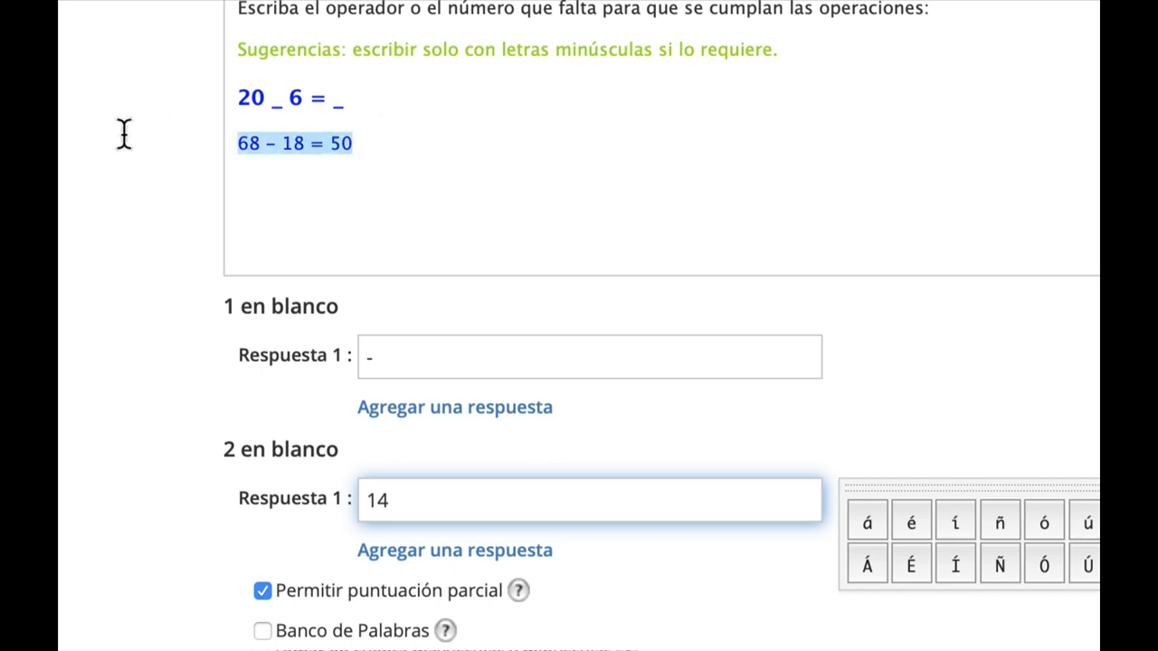
{"action": "scroll", "coordinate": [479, 21], "scroll_direction": "up", "scroll_amount": 4}
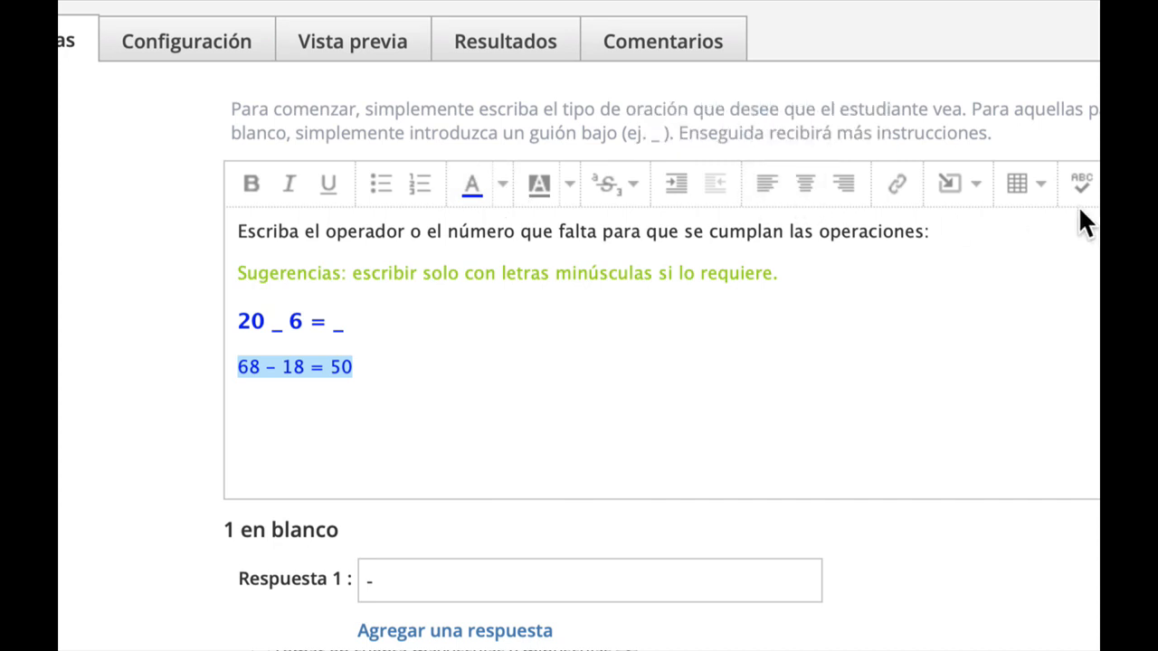
{"action": "left_click", "coordinate": [1004, 185]}
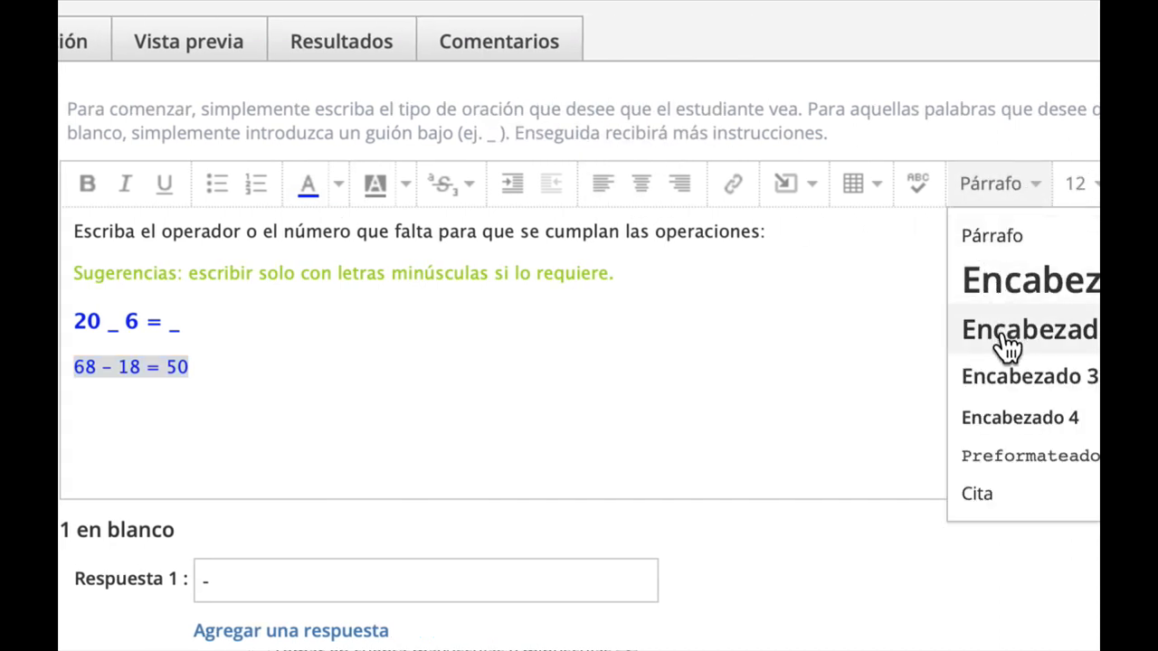
{"action": "left_click", "coordinate": [1008, 373]}
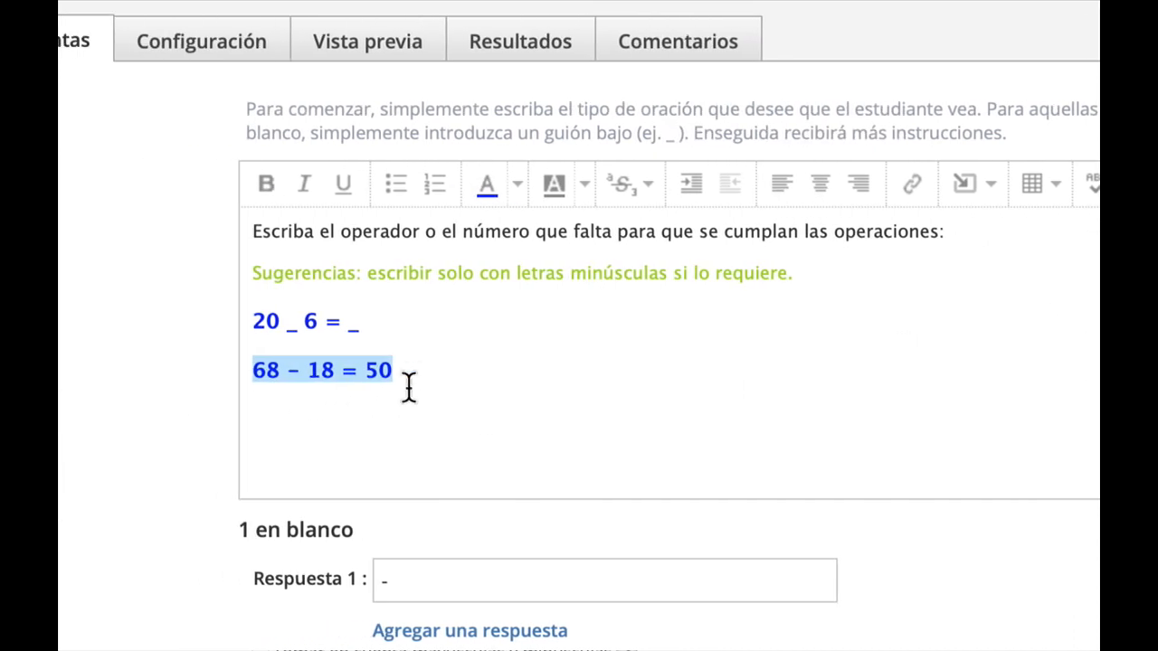
{"action": "left_click", "coordinate": [413, 378]}
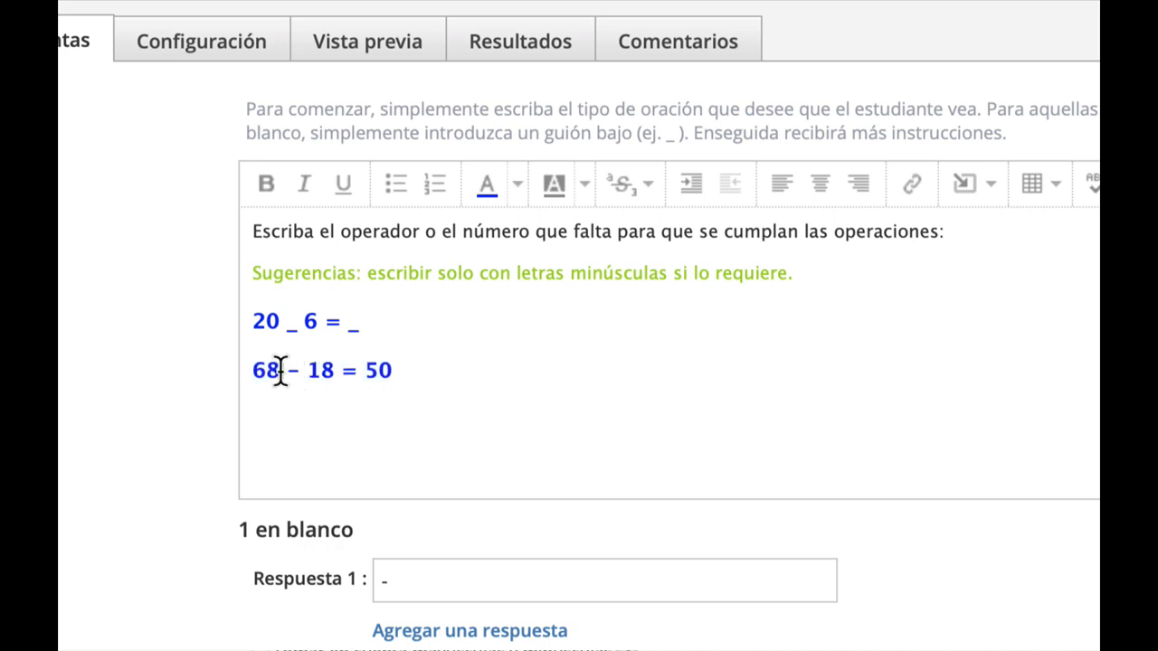
Replace 68 in the second operation with a blank and set the third blank's answer to 68.
{"action": "left_click_drag", "start_coordinate": [280, 370], "coordinate": [227, 363]}
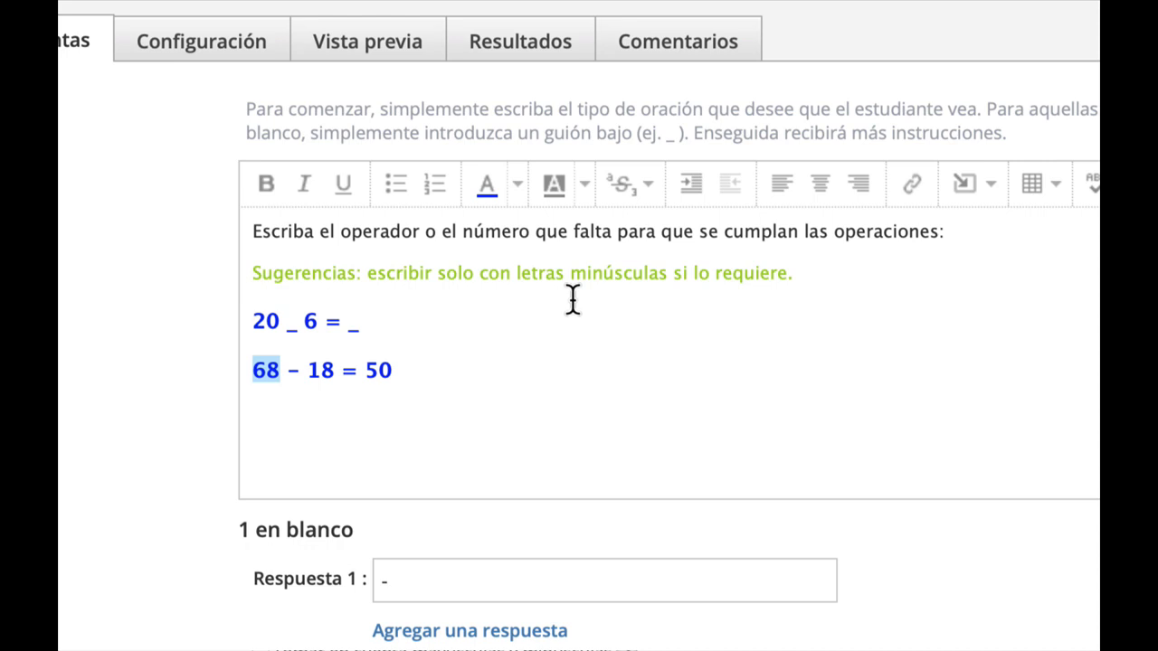
{"action": "type", "text": "_"}
{"action": "scroll", "coordinate": [571, 302], "scroll_direction": "down", "scroll_amount": 1}
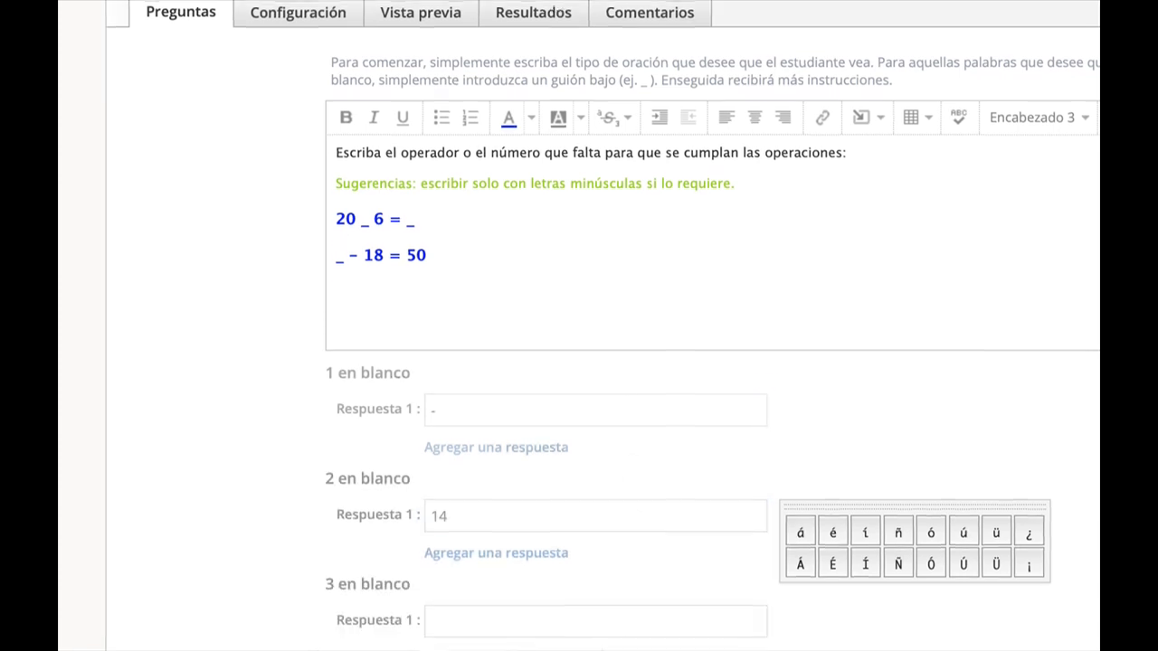
{"action": "scroll", "coordinate": [591, 571], "scroll_direction": "down", "scroll_amount": 1}
{"action": "left_click", "coordinate": [516, 541]}
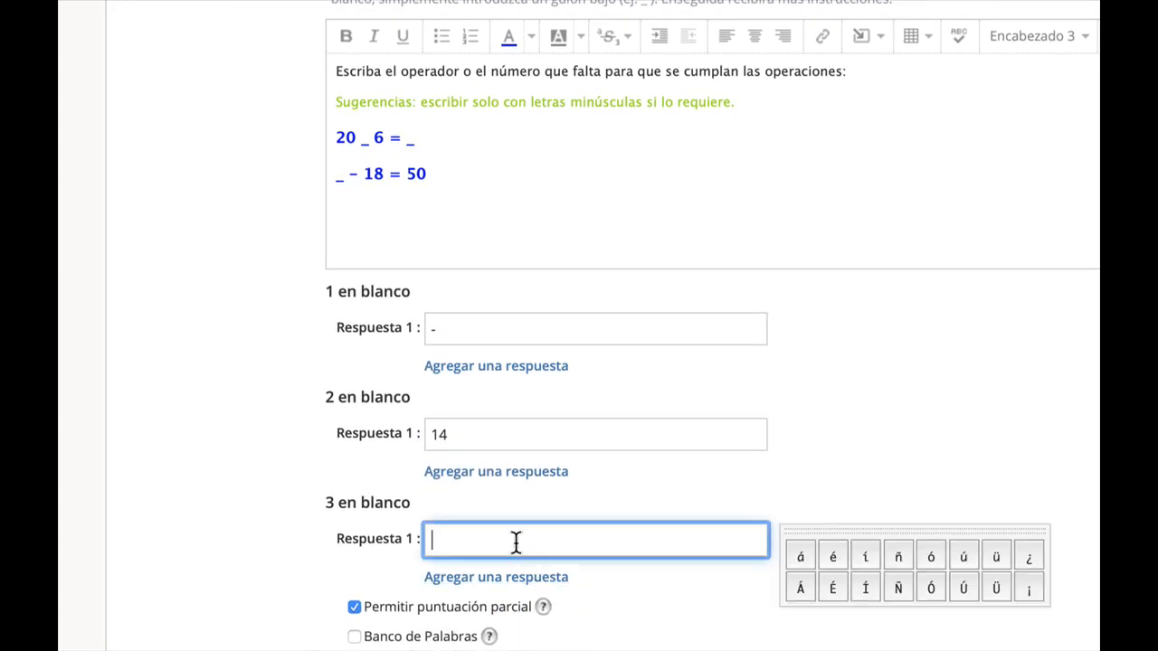
{"action": "type", "text": "68"}
Replace the equals sign in the second operation with a blank and set the fourth blank's answer to "=".
{"action": "double_click", "coordinate": [394, 173]}
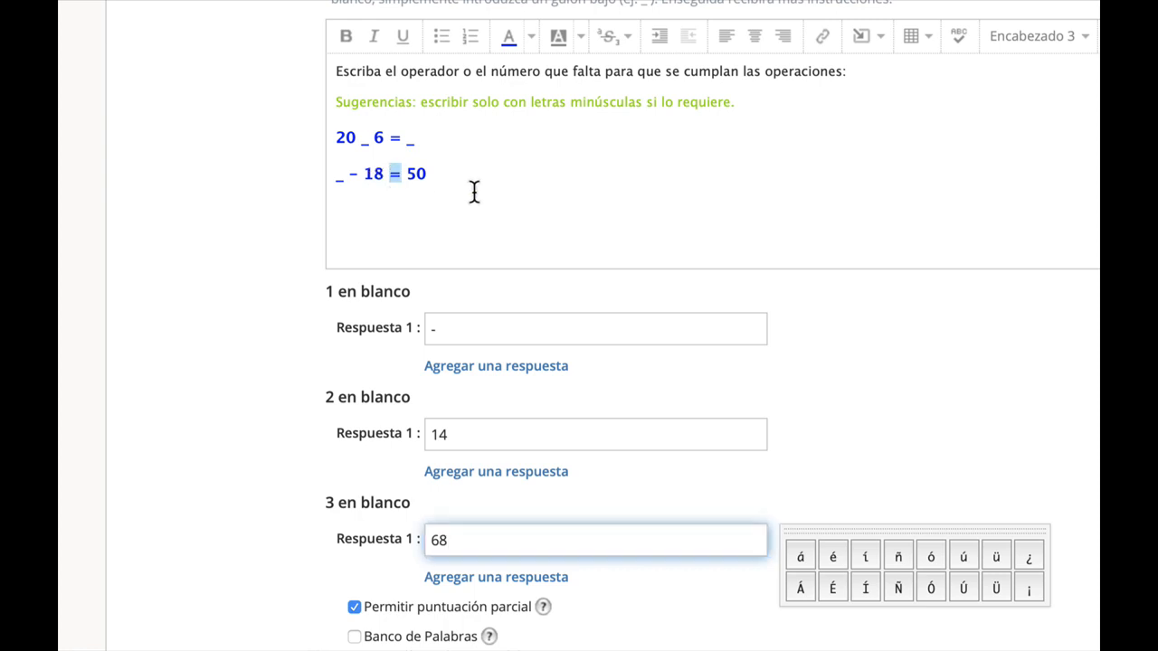
{"action": "type", "text": "_"}
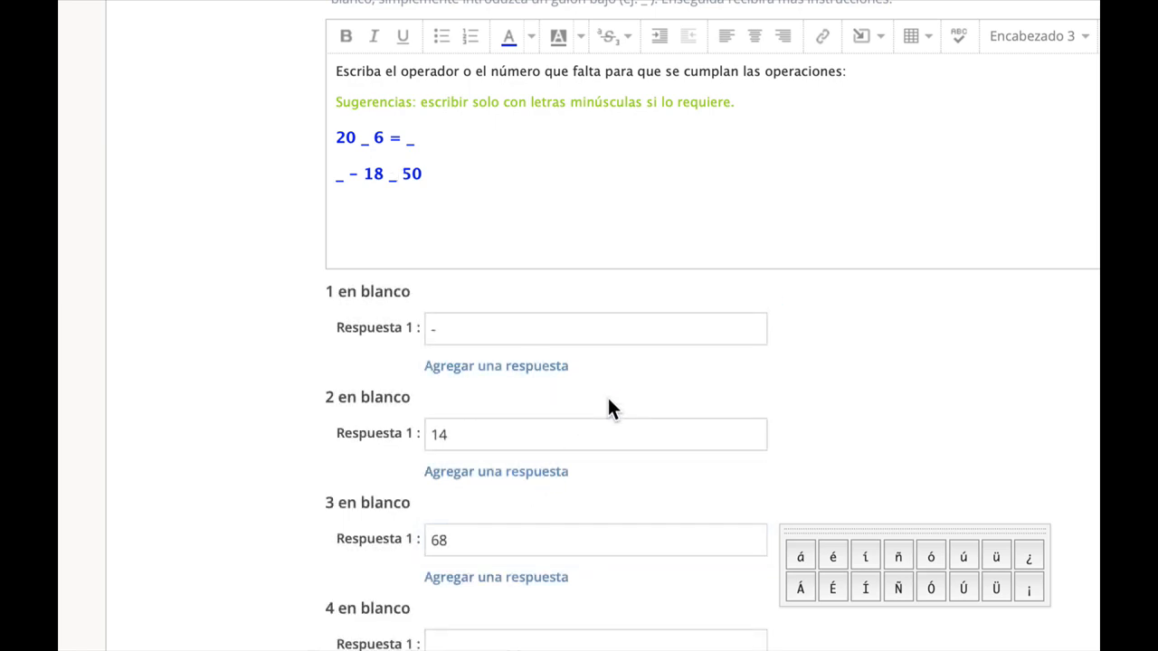
{"action": "scroll", "coordinate": [608, 399], "scroll_direction": "down", "scroll_amount": 1}
{"action": "left_click", "coordinate": [507, 572]}
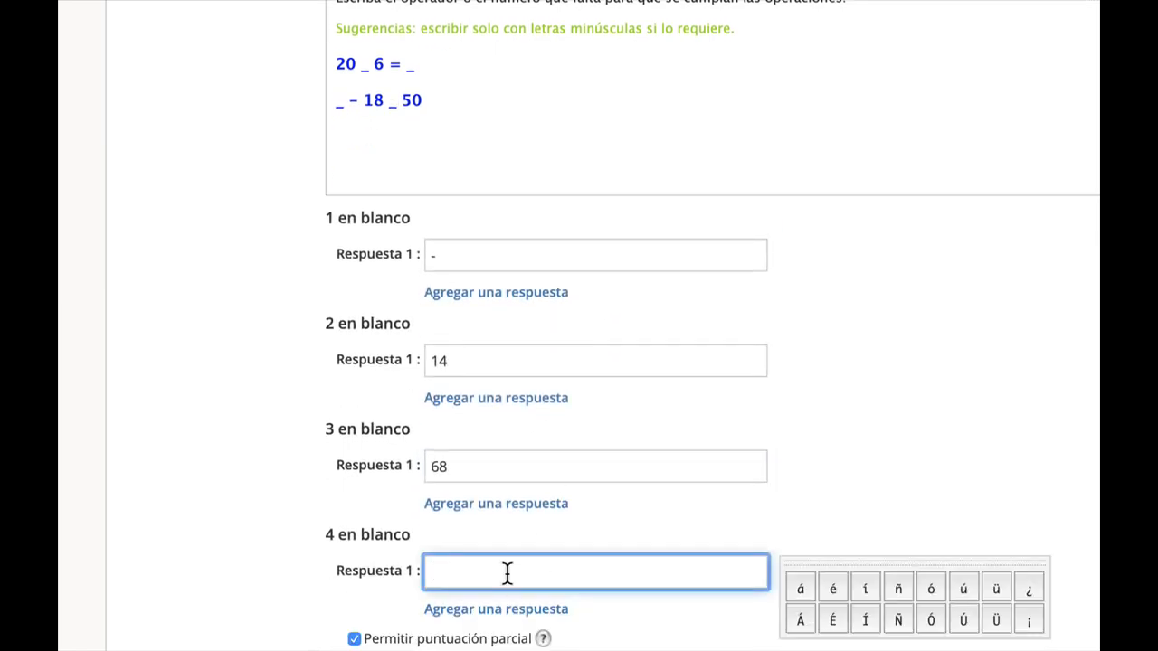
{"action": "type", "text": "="}
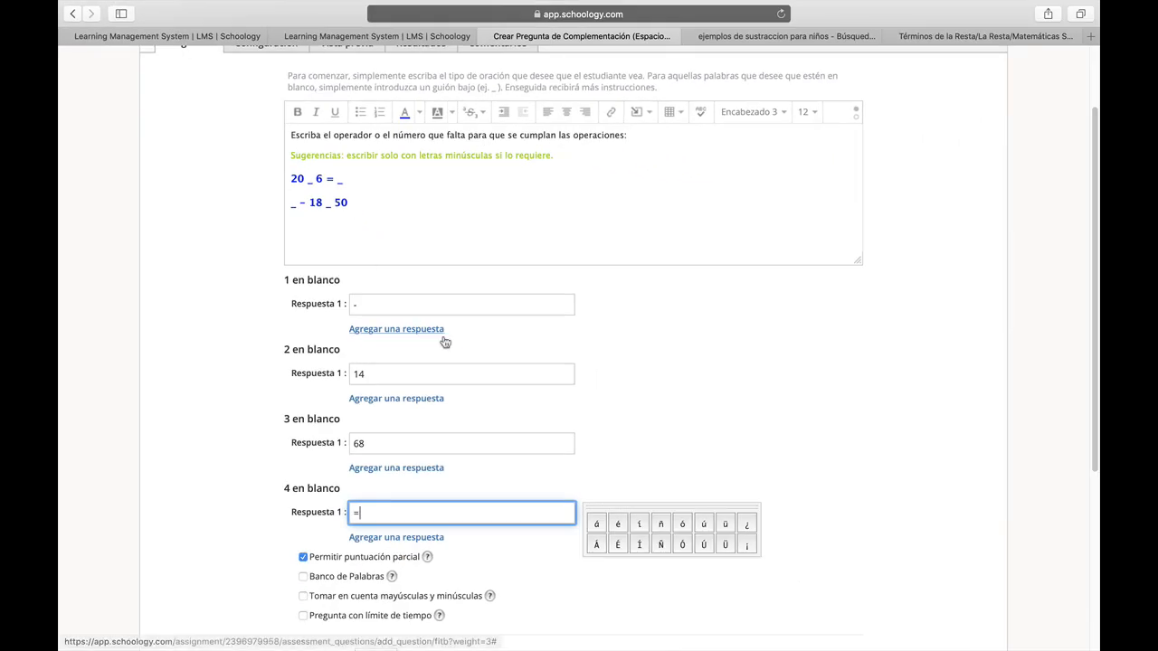
Set the question's Calificación to 4 points.
{"action": "scroll", "coordinate": [450, 345], "scroll_direction": "down", "scroll_amount": 2}
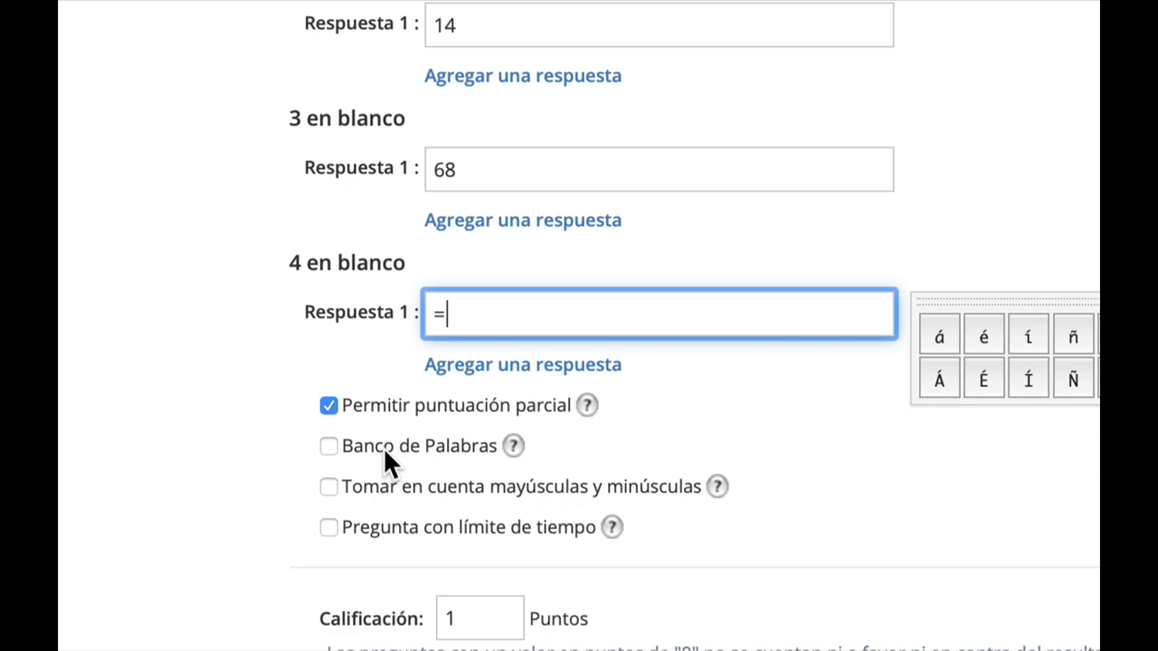
{"action": "scroll", "coordinate": [499, 516], "scroll_direction": "down", "scroll_amount": 2}
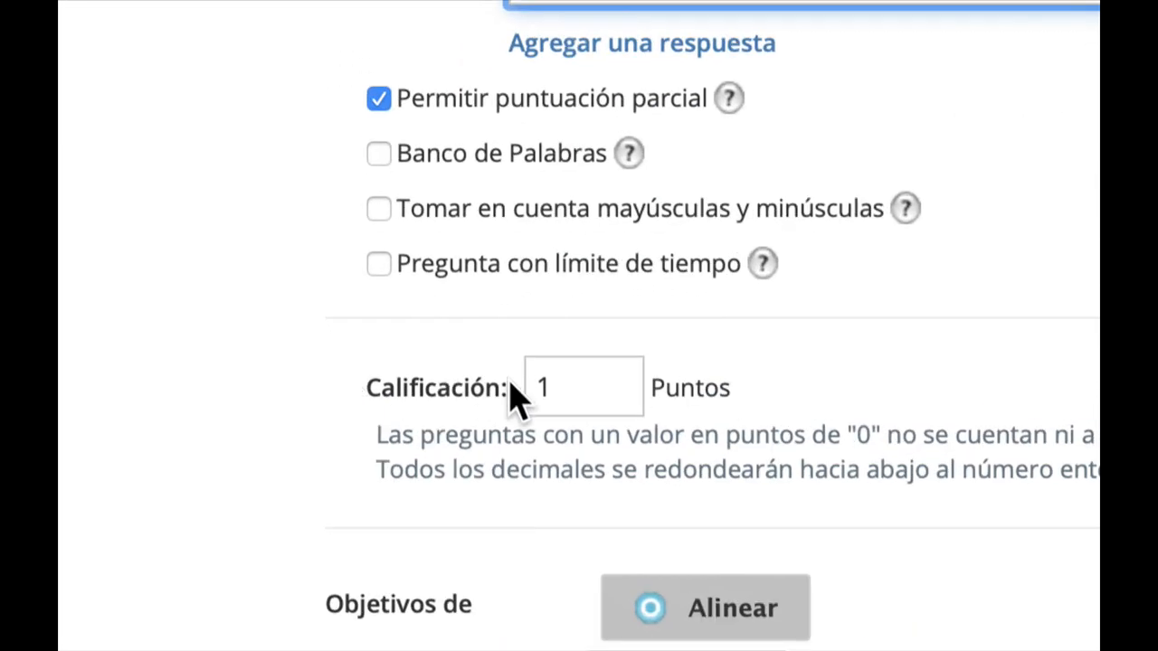
{"action": "left_click", "coordinate": [593, 391]}
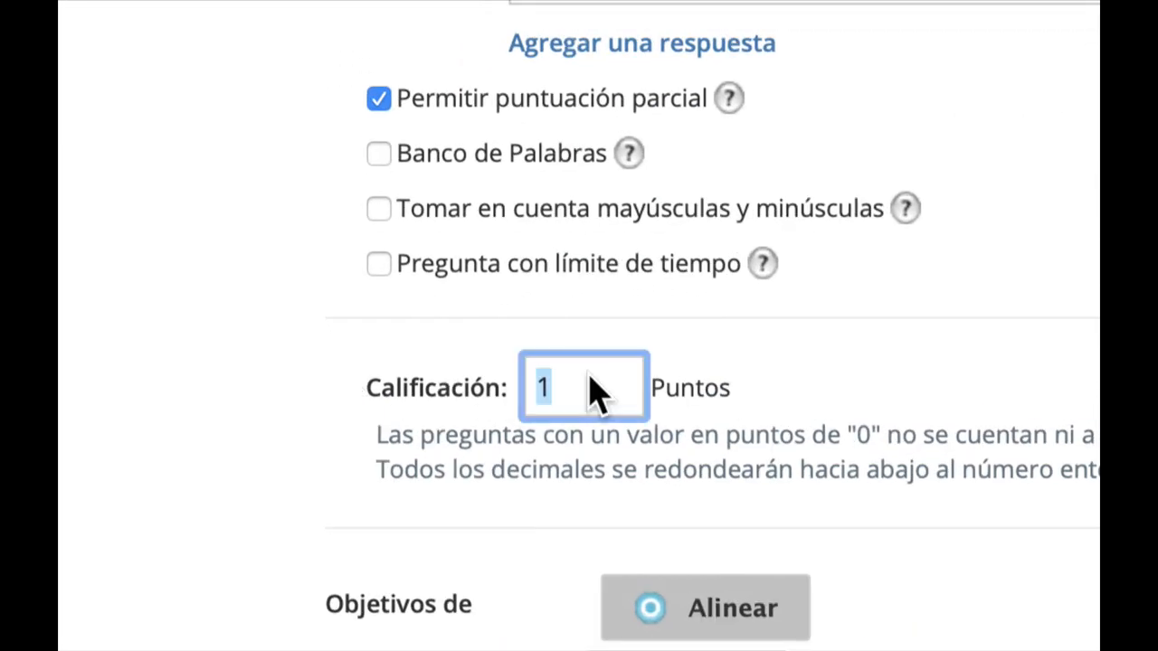
{"action": "type", "text": "2"}
{"action": "double_click", "coordinate": [589, 392]}
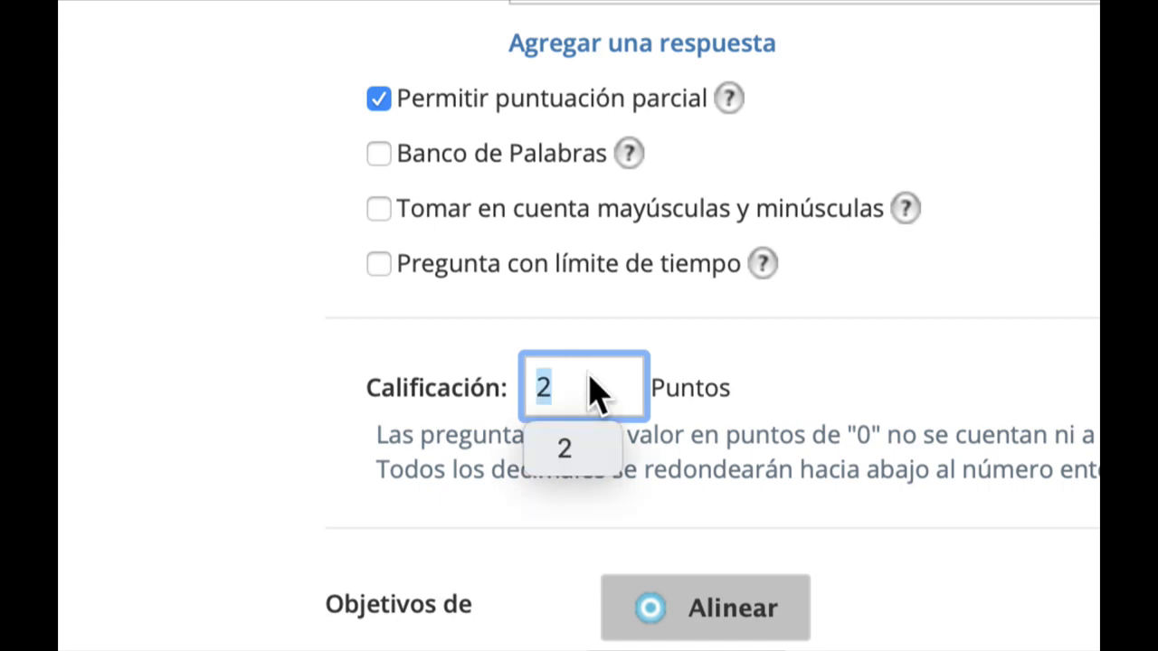
{"action": "type", "text": "4"}
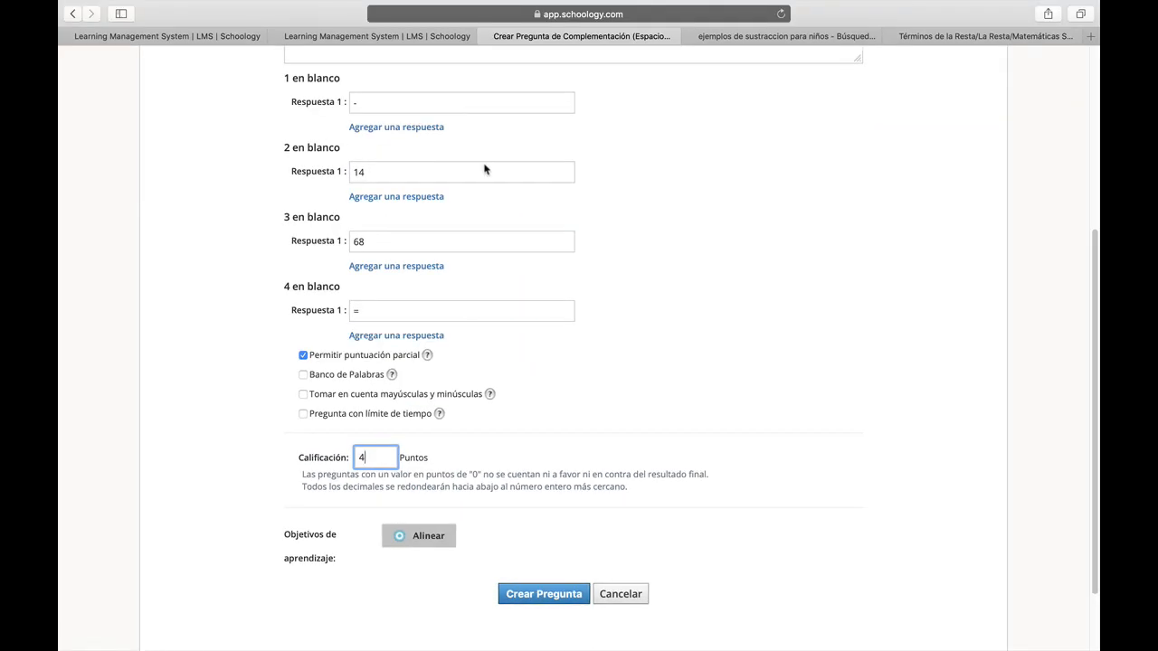
Create the fill-in-the-blank question.
{"action": "scroll", "coordinate": [484, 169], "scroll_direction": "up", "scroll_amount": 2}
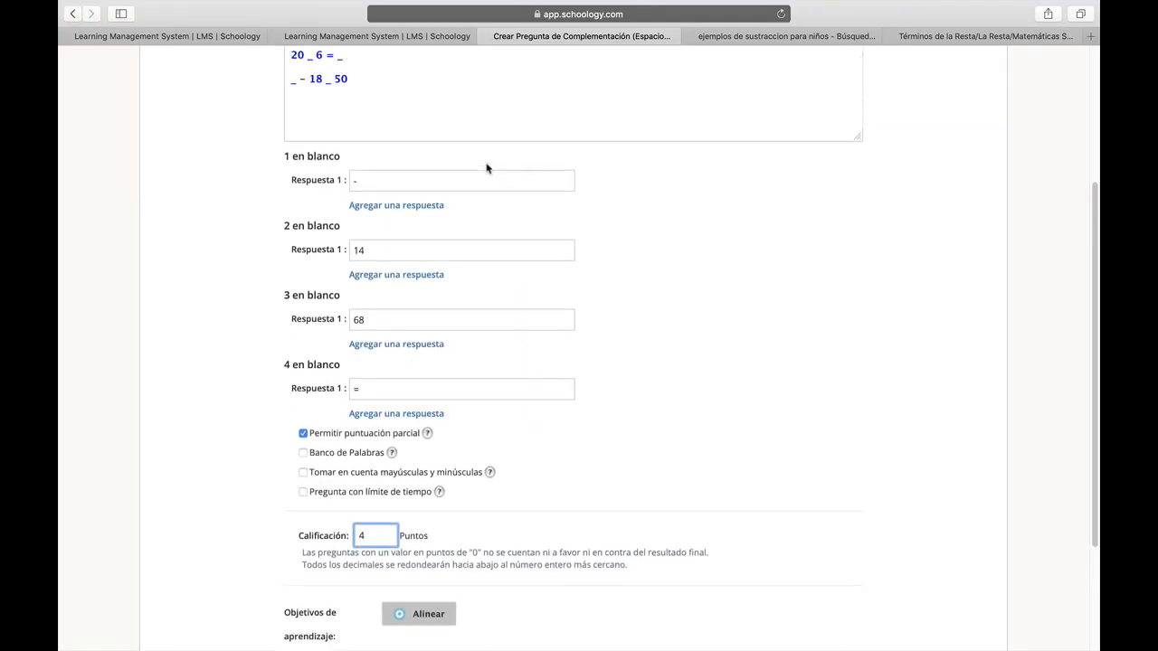
{"action": "scroll", "coordinate": [486, 168], "scroll_direction": "up", "scroll_amount": 6}
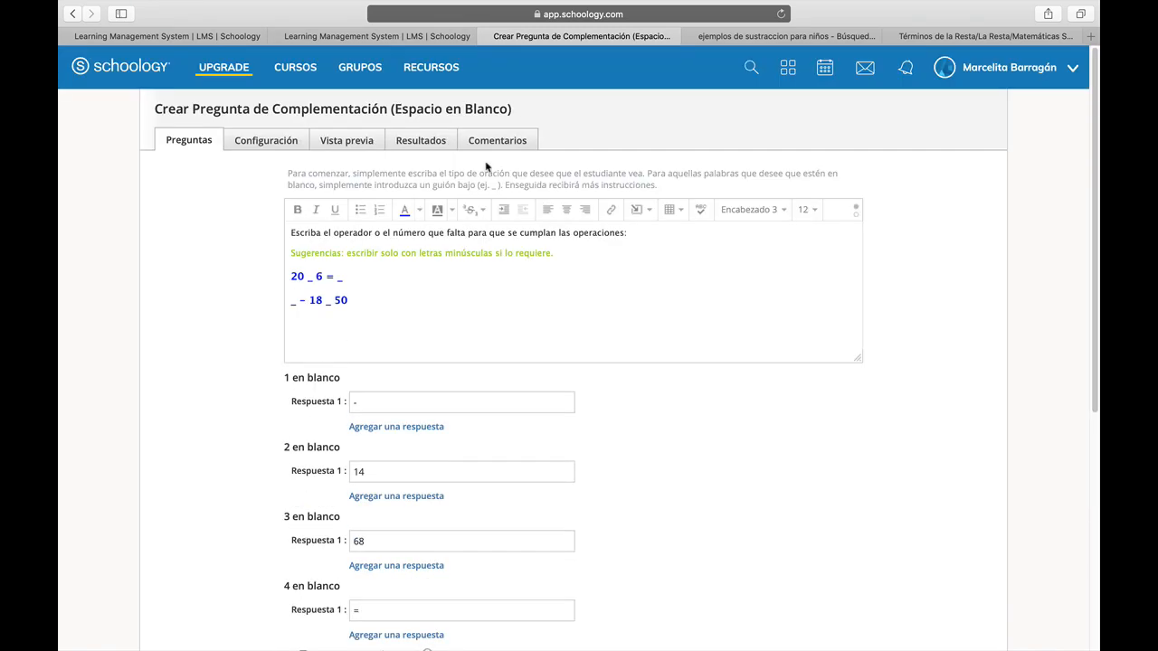
{"action": "scroll", "coordinate": [489, 159], "scroll_direction": "down", "scroll_amount": 10}
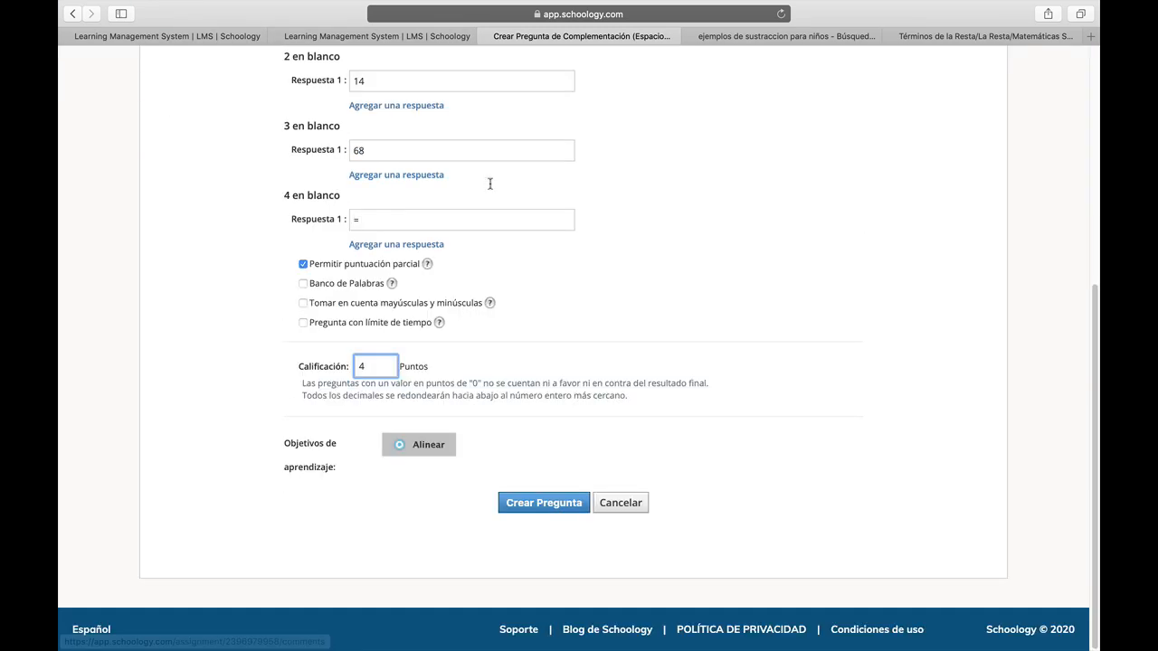
{"action": "left_click", "coordinate": [541, 509]}
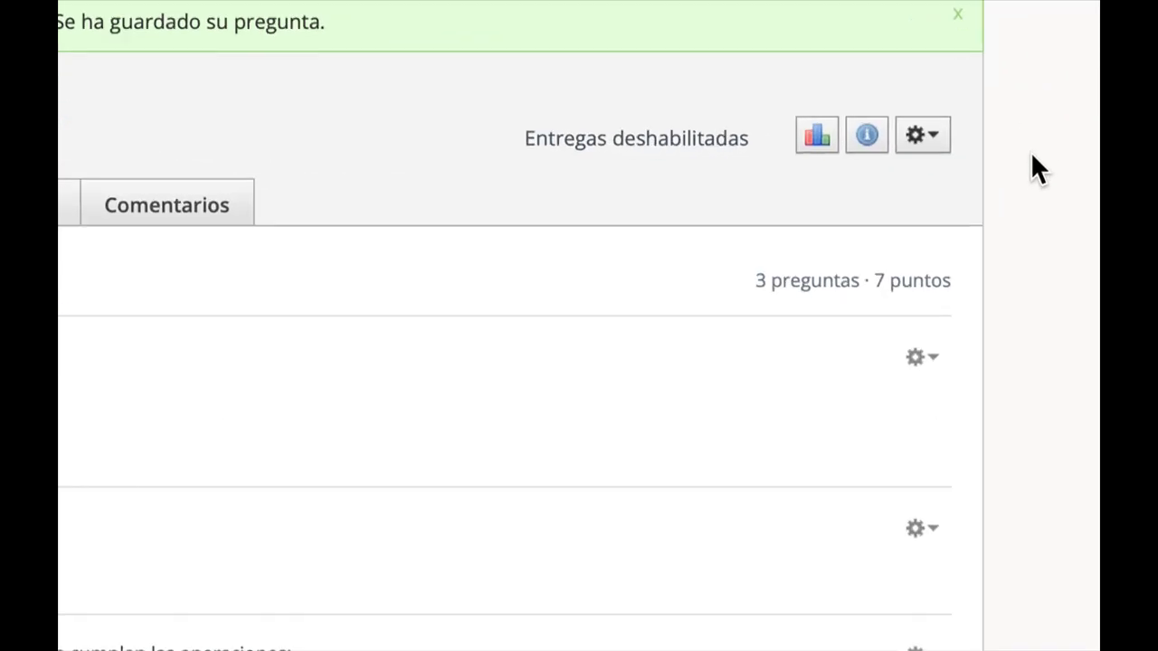
Add an ordering question with the prompt "Ordene los elementos de la Resta:".
{"action": "left_click", "coordinate": [331, 224]}
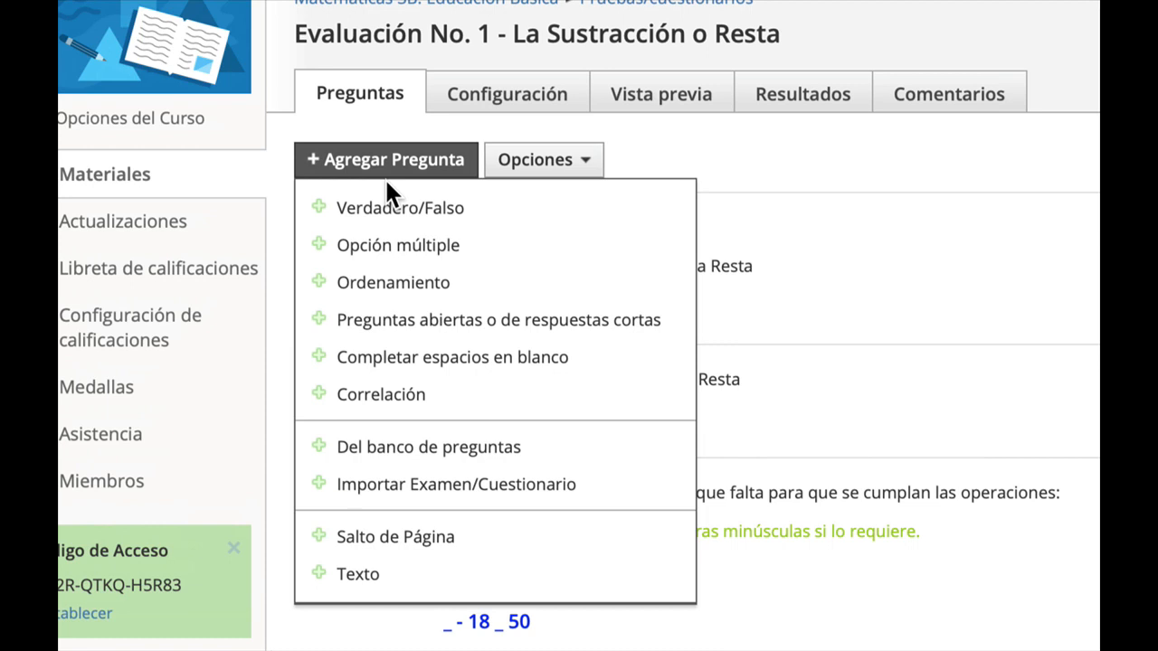
{"action": "left_click", "coordinate": [483, 283]}
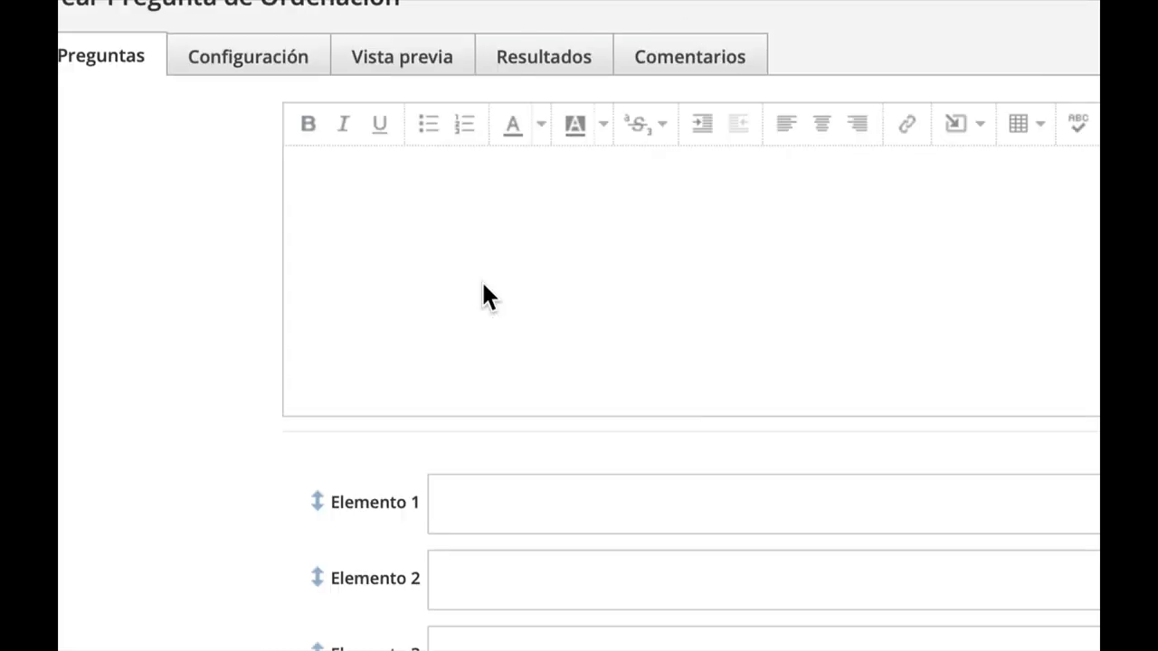
{"action": "type", "text": "Ordene los "}
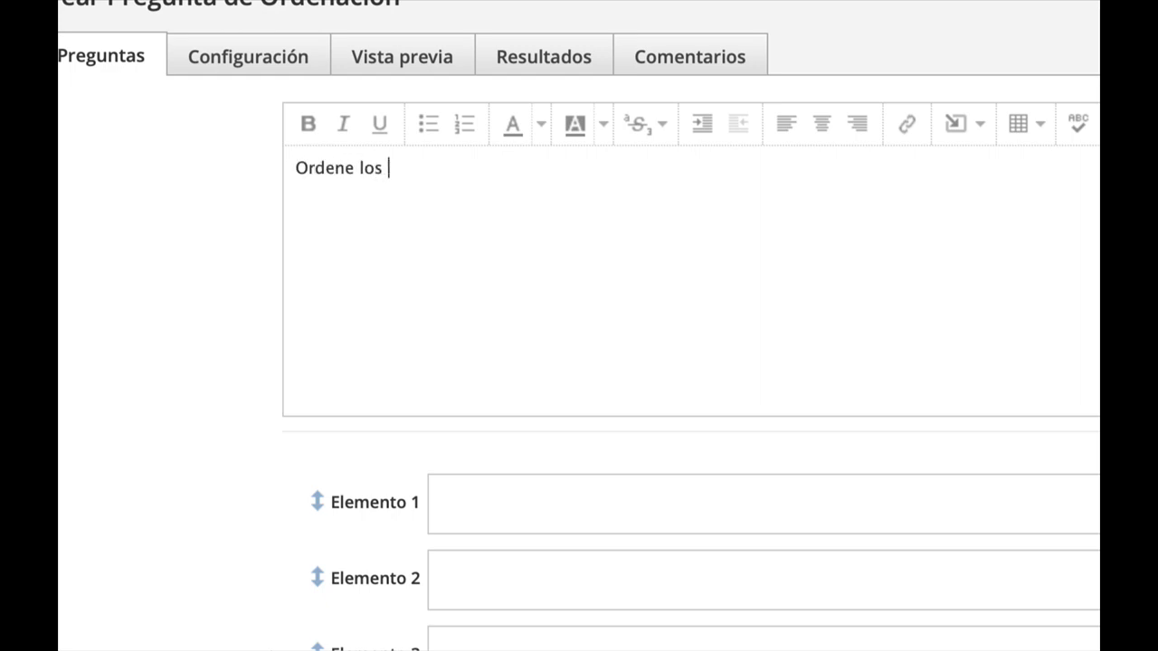
{"action": "type", "text": "elementos de la"}
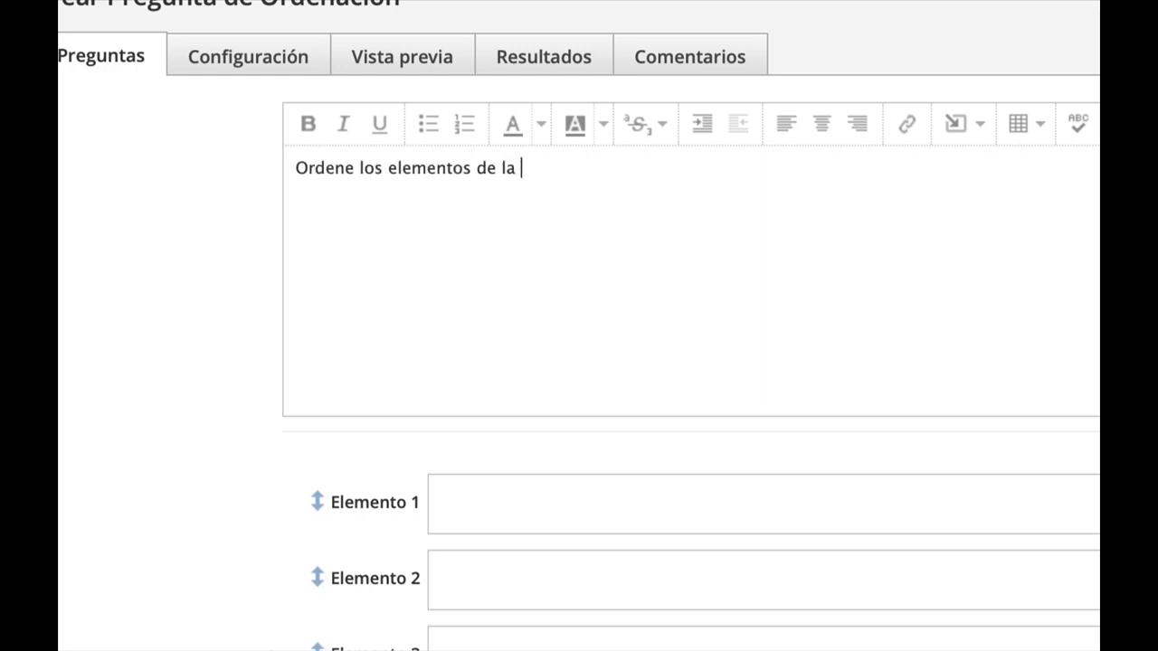
{"action": "type", "text": " Resta:"}
{"action": "key", "text": "Return"}
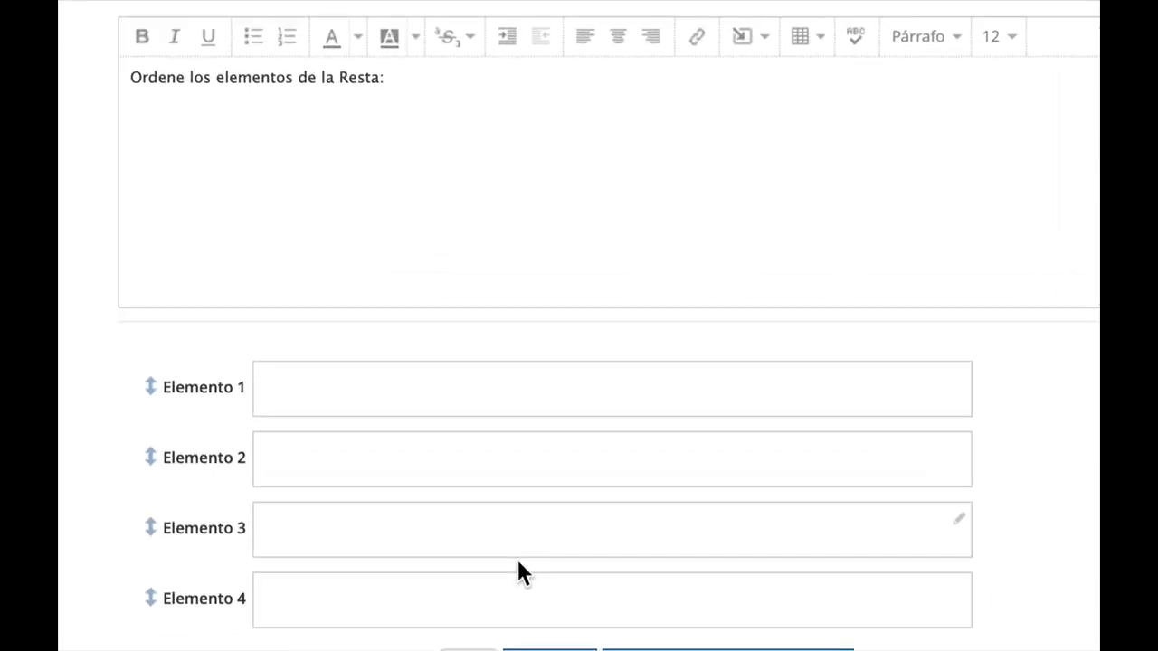
Fill the first two elements with "Numero 1" and "Número 2".
{"action": "left_click", "coordinate": [395, 389]}
{"action": "type", "text": "Op"}
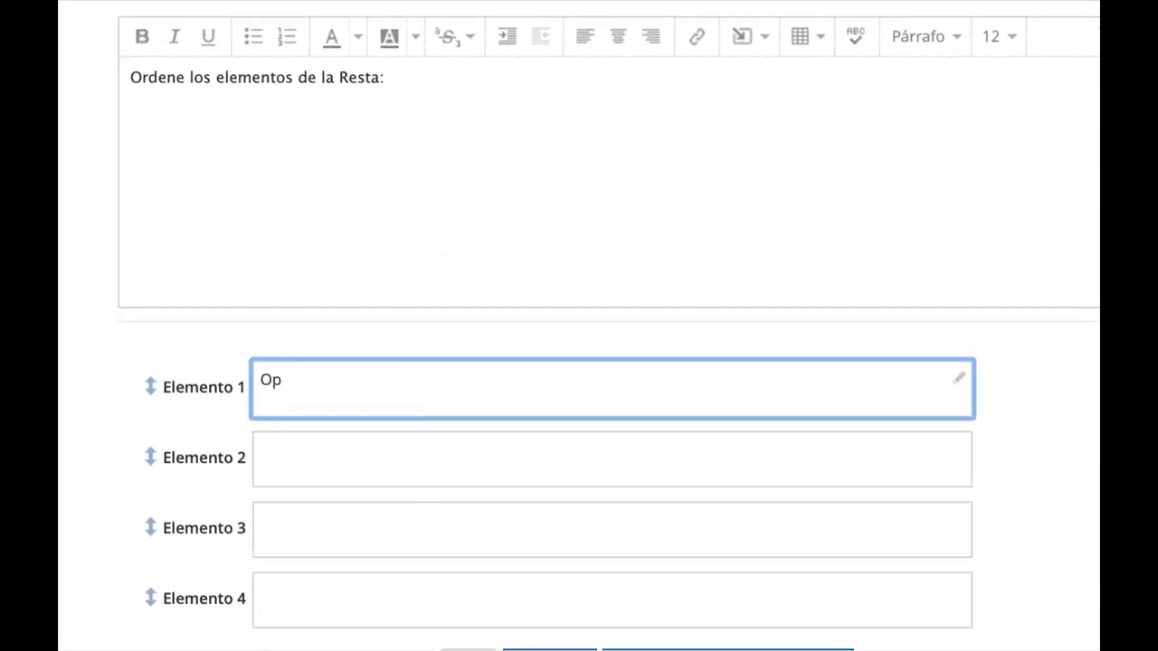
{"action": "key", "text": "BackSpace"}
{"action": "key", "text": "BackSpace"}
{"action": "type", "text": "Numero 1"}
{"action": "left_click", "coordinate": [413, 468]}
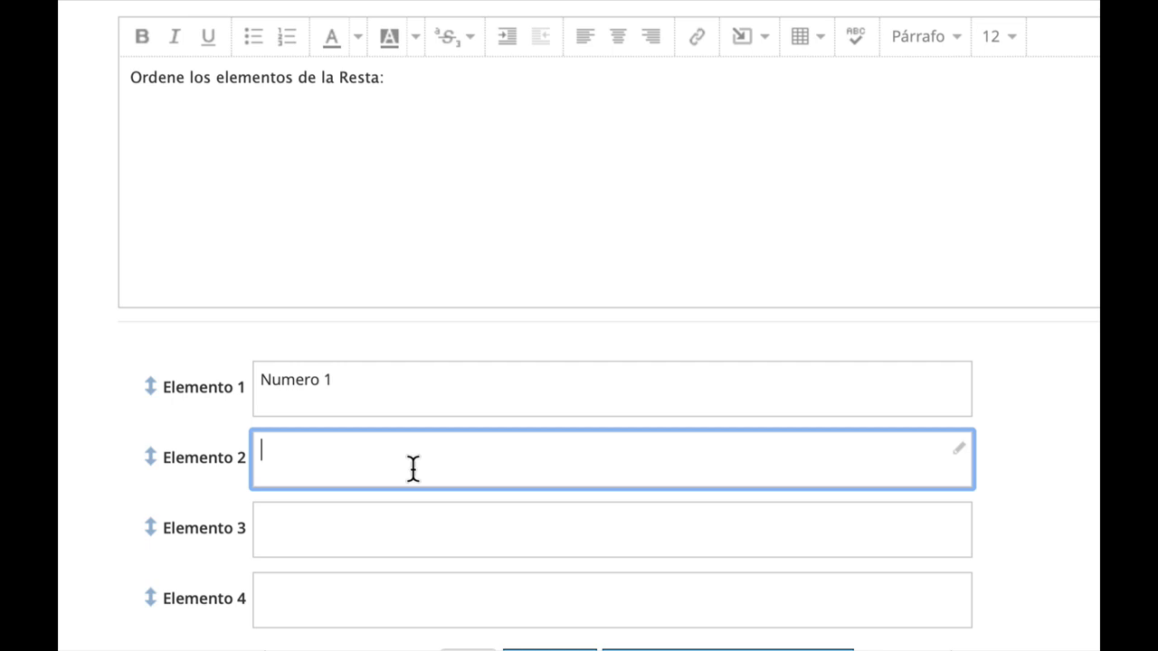
{"action": "type", "text": "Número 2"}
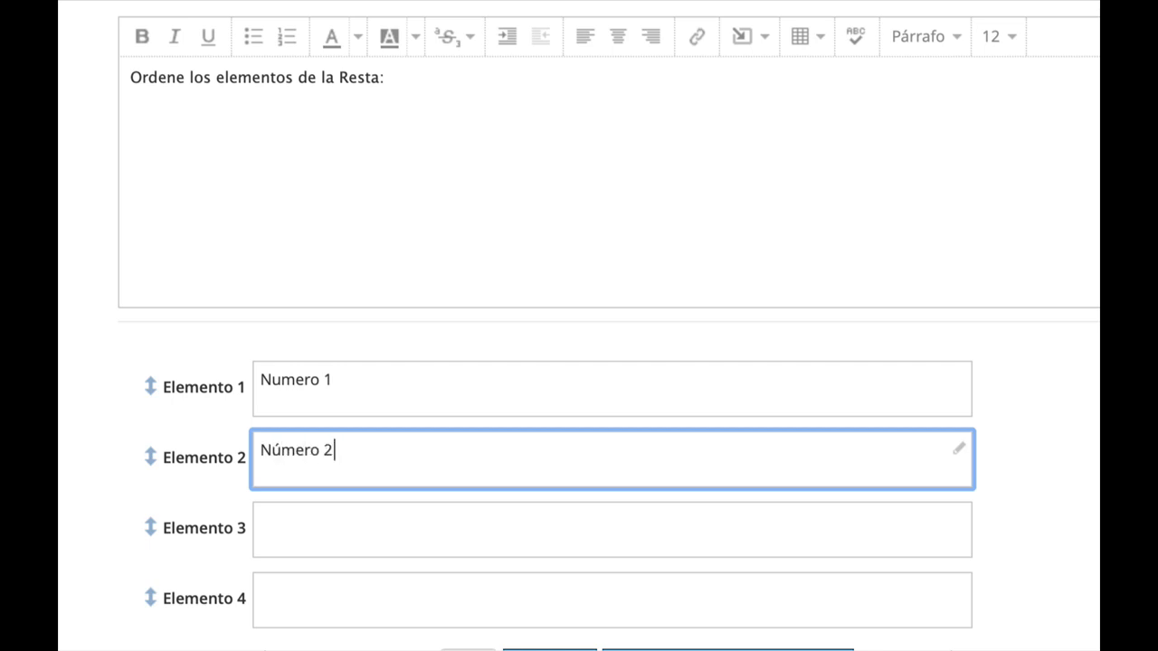
Fill the third and fourth elements with "-" and "=".
{"action": "left_click", "coordinate": [427, 545]}
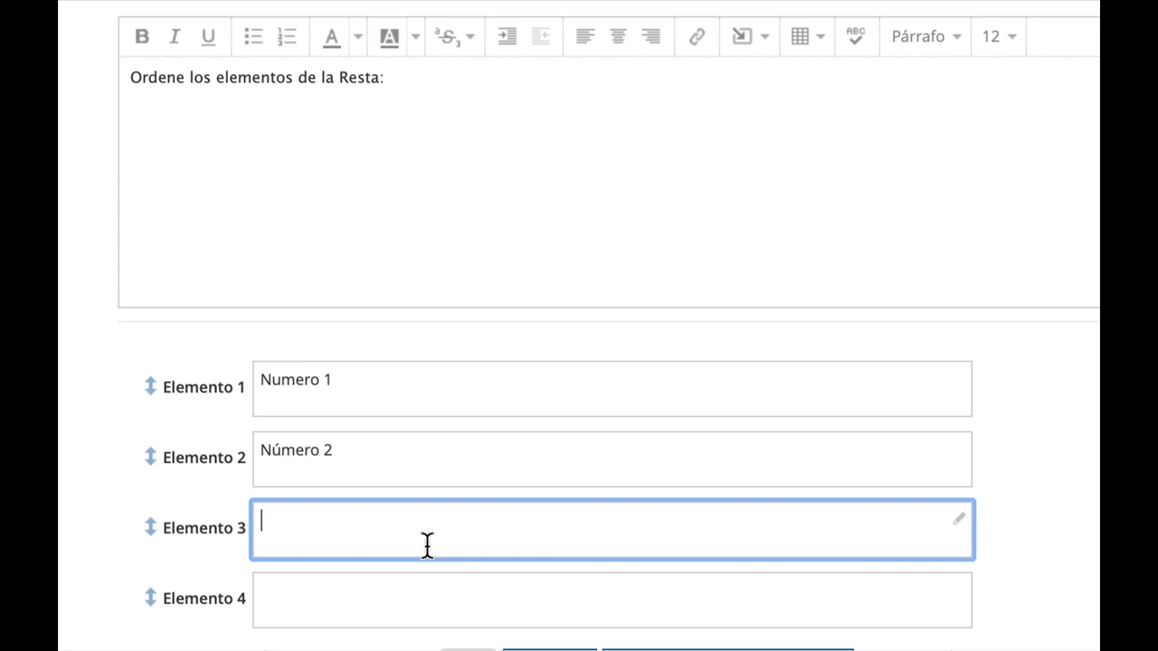
{"action": "type", "text": "-"}
{"action": "left_click", "coordinate": [416, 599]}
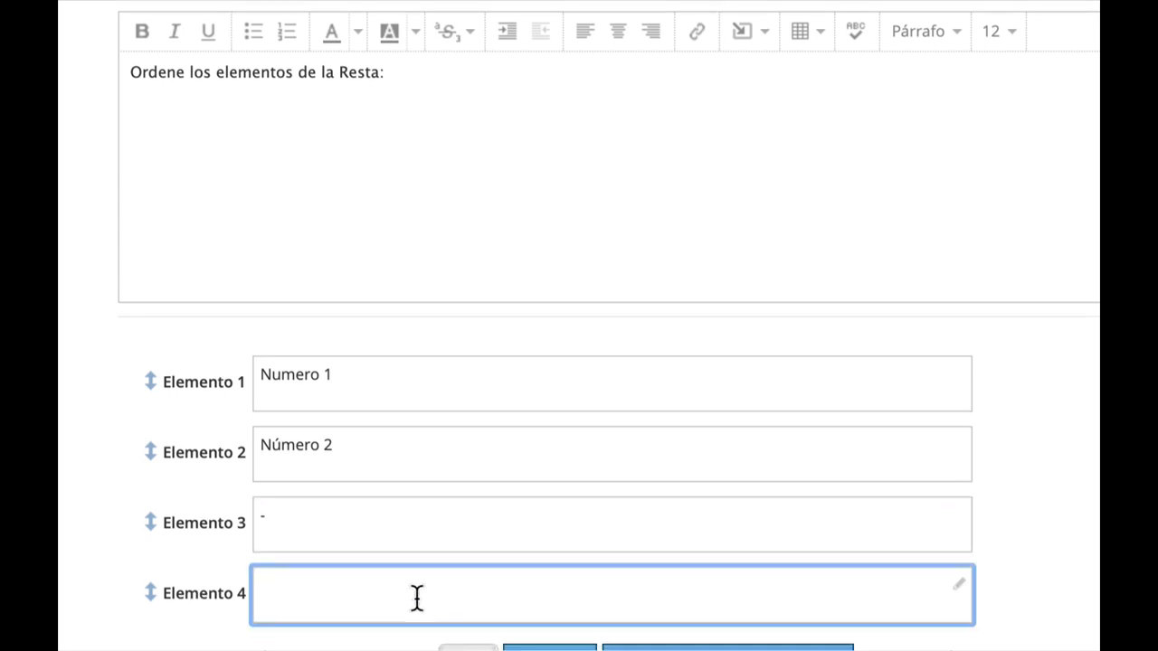
{"action": "scroll", "coordinate": [416, 599], "scroll_direction": "down", "scroll_amount": 3}
{"action": "type", "text": "="}
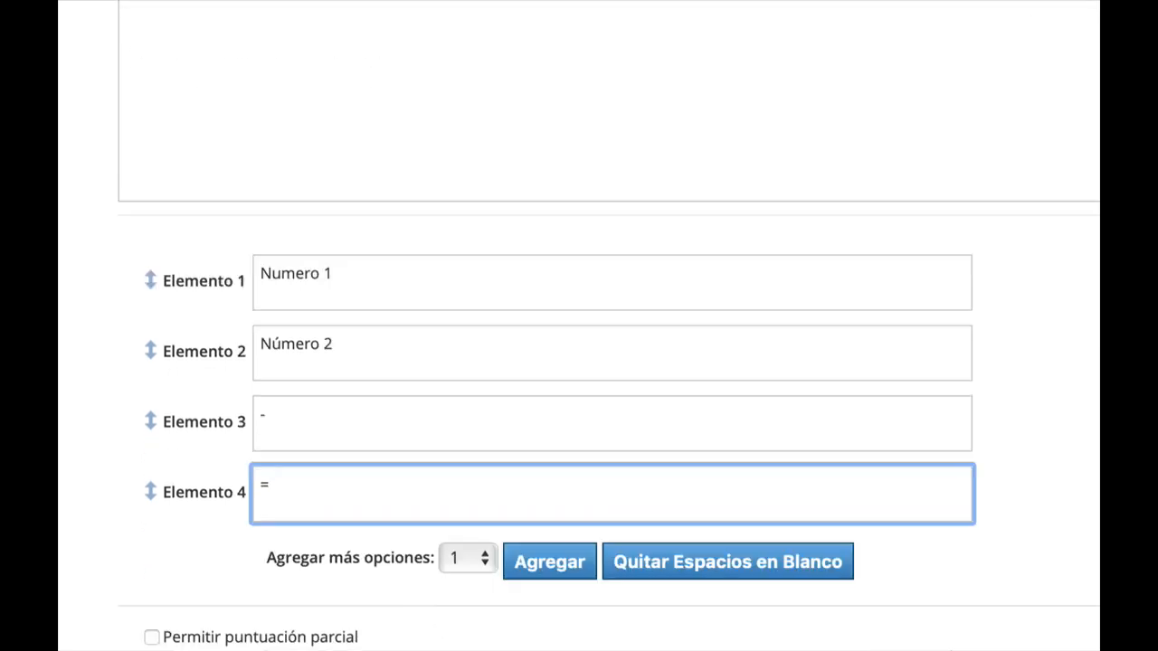
Add one more element field to the ordering list.
{"action": "scroll", "coordinate": [222, 600], "scroll_direction": "down", "scroll_amount": 3}
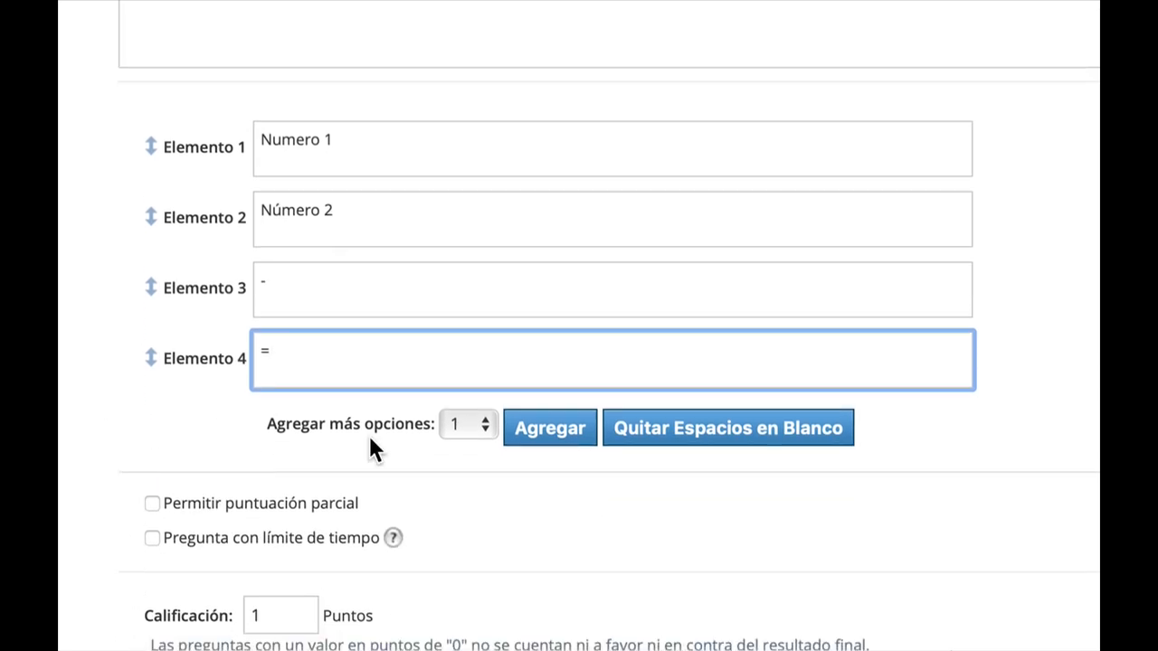
{"action": "left_click", "coordinate": [468, 425]}
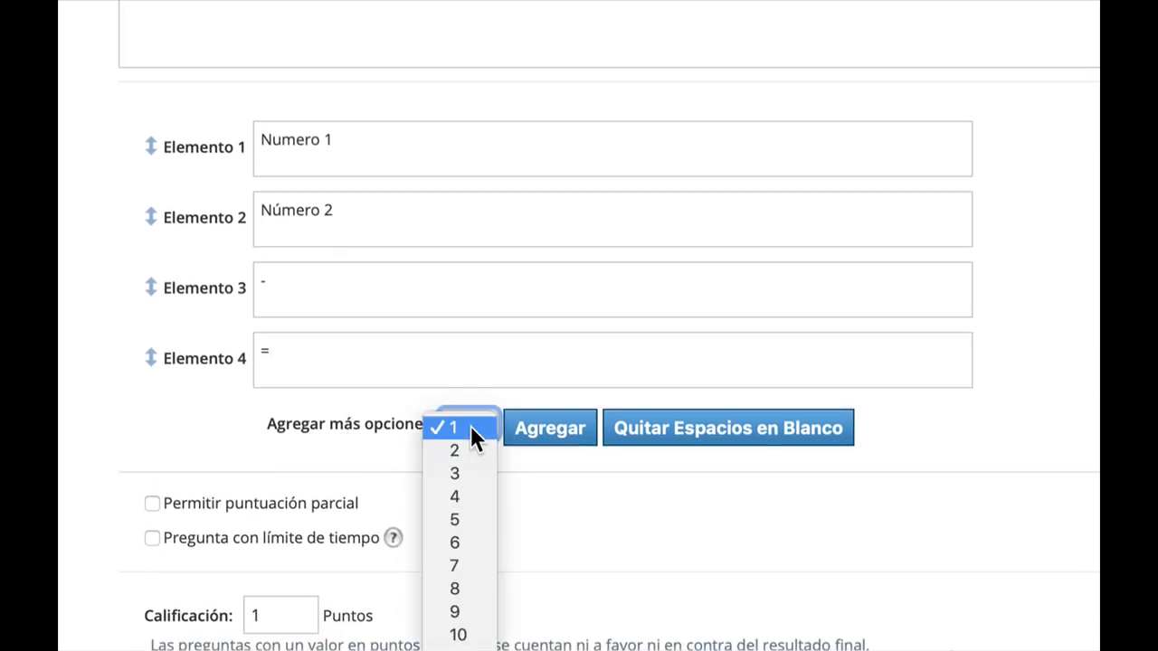
{"action": "left_click", "coordinate": [470, 427]}
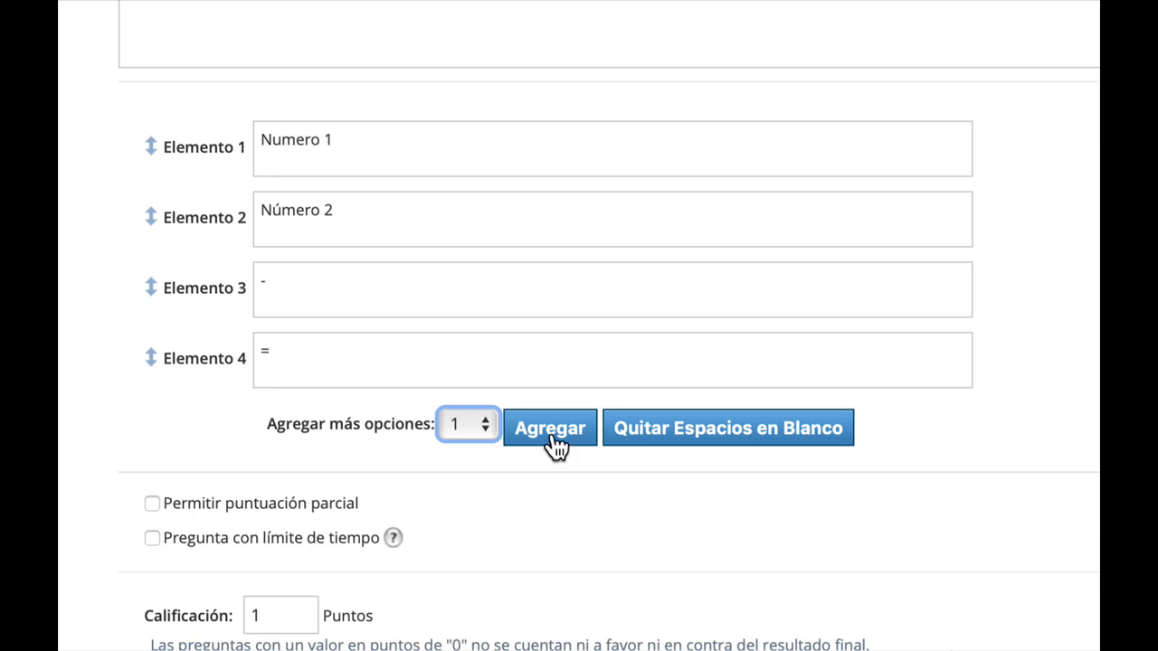
{"action": "left_click", "coordinate": [551, 429]}
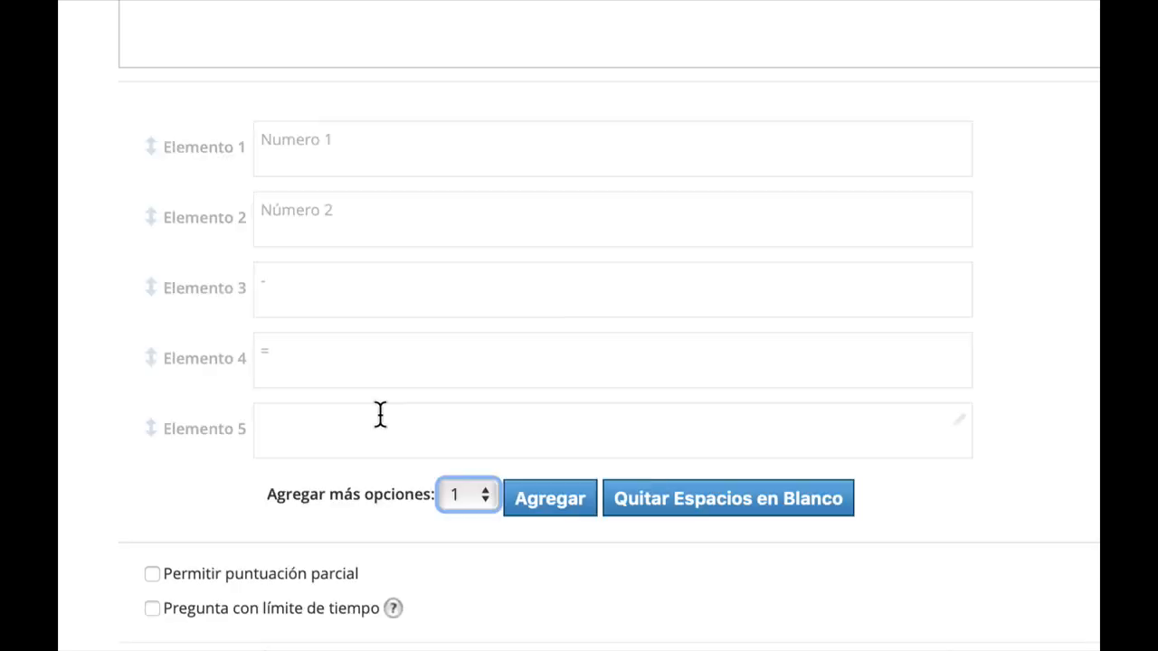
Enter "Resultado" as the fifth element.
{"action": "left_click", "coordinate": [300, 430]}
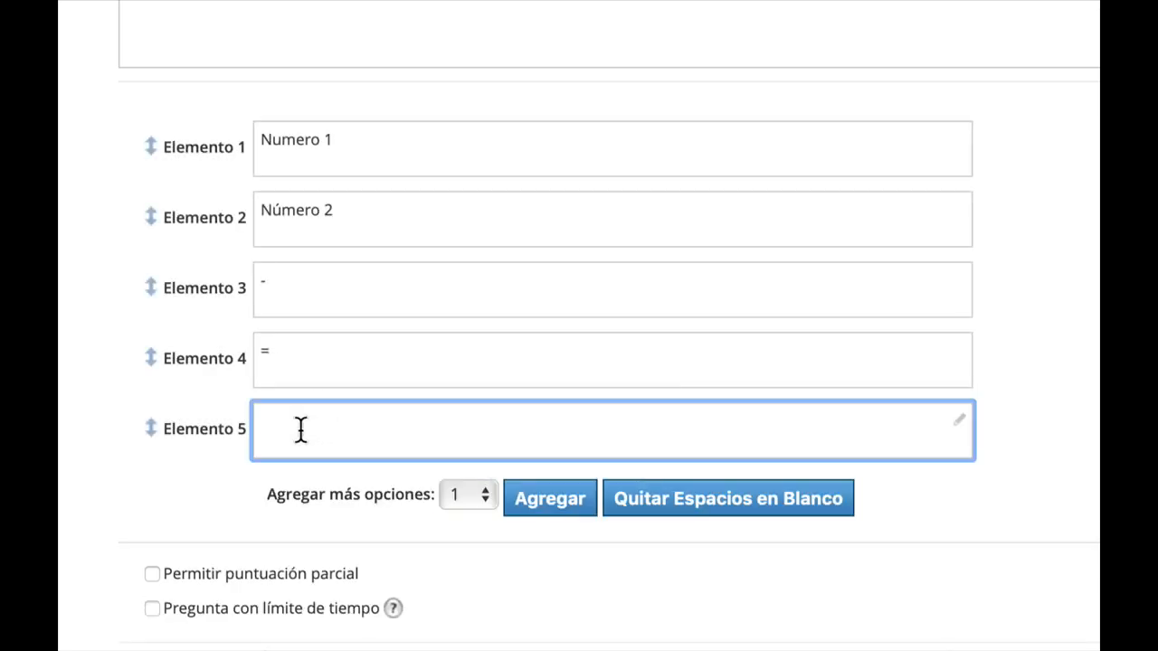
{"action": "type", "text": "resultado"}
{"action": "key", "text": "BackSpace"}
{"action": "key", "text": "BackSpace"}
{"action": "key", "text": "BackSpace"}
{"action": "key", "text": "BackSpace"}
{"action": "key", "text": "BackSpace"}
{"action": "key", "text": "BackSpace"}
{"action": "key", "text": "BackSpace"}
{"action": "key", "text": "BackSpace"}
{"action": "key", "text": "BackSpace"}
{"action": "type", "text": "resultado"}
{"action": "key", "text": "Left"}
{"action": "key", "text": "Left"}
{"action": "key", "text": "Left"}
{"action": "key", "text": "Left"}
{"action": "key", "text": "Left"}
{"action": "key", "text": "Left"}
{"action": "key", "text": "Left"}
{"action": "key", "text": "Left"}
{"action": "key", "text": "BackSpace"}
{"action": "type", "text": "R"}
Move the "-" element between Numero 1 and Número 2.
{"action": "left_click", "coordinate": [457, 142]}
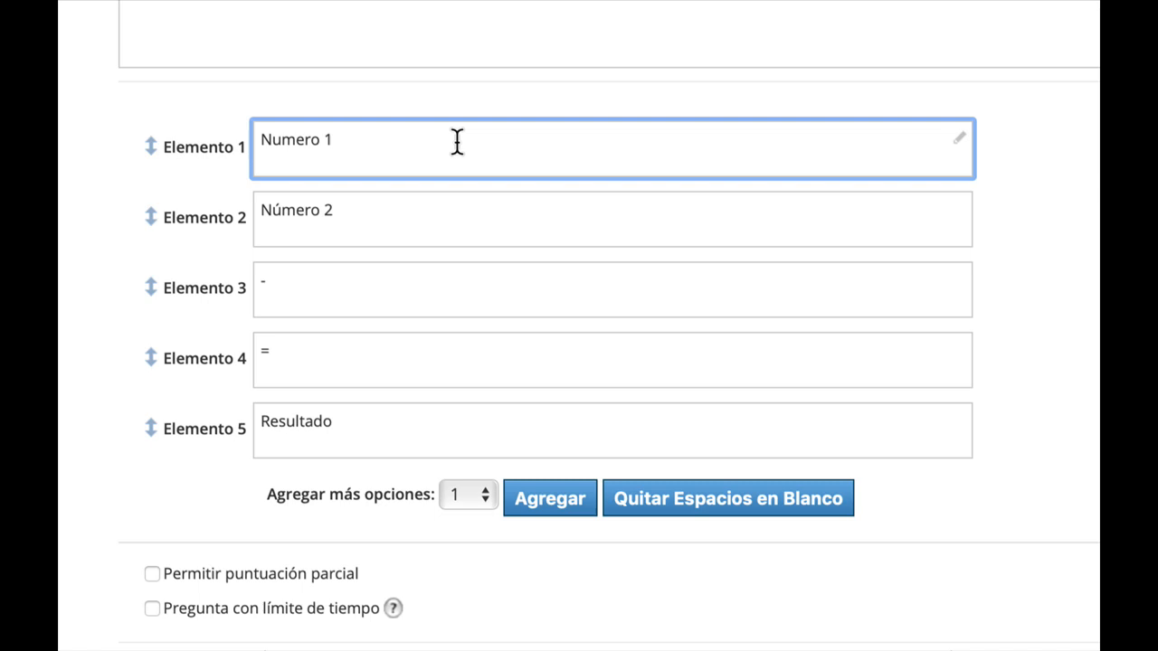
{"action": "double_click", "coordinate": [388, 231]}
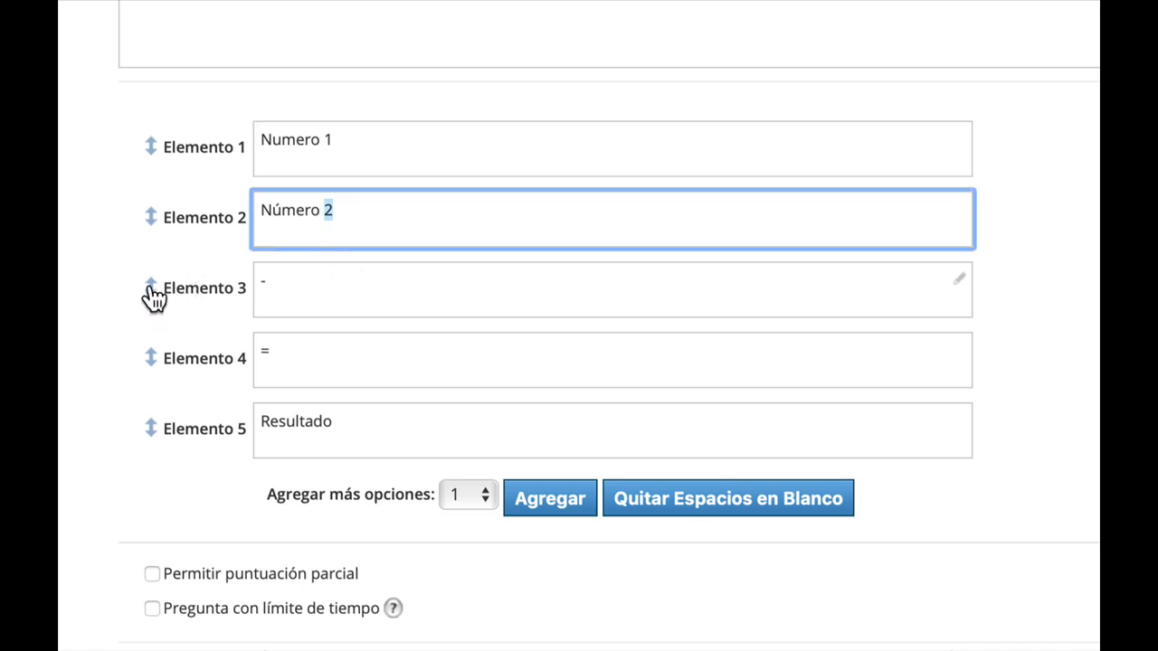
{"action": "left_click_drag", "start_coordinate": [154, 298], "coordinate": [152, 252]}
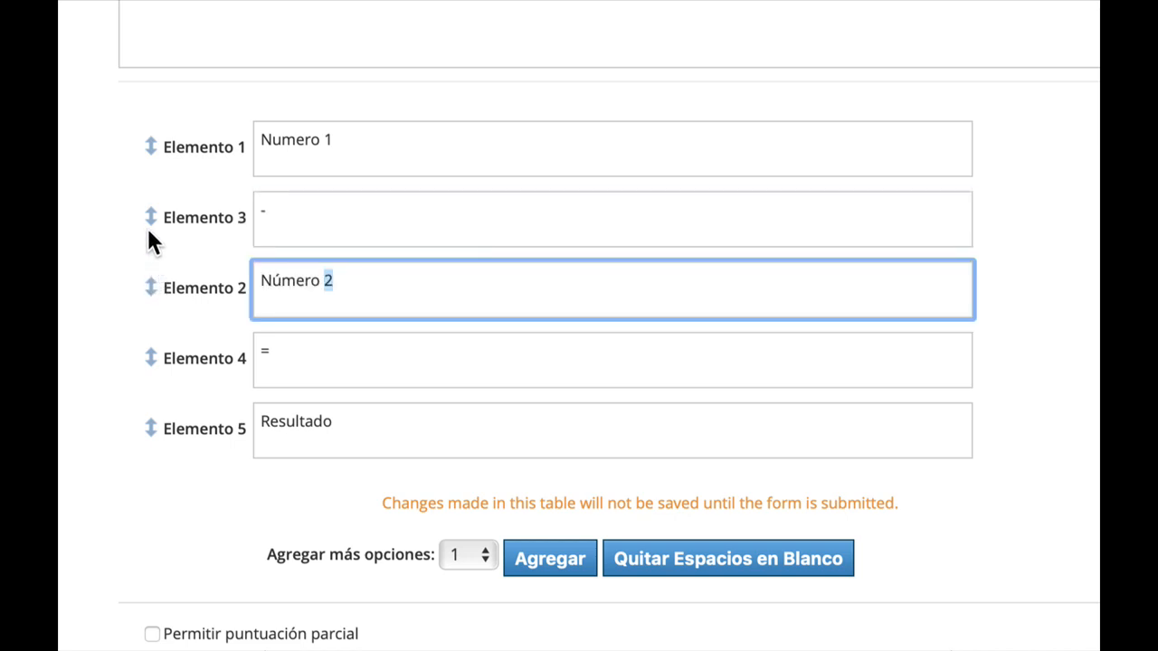
{"action": "left_click", "coordinate": [360, 145]}
{"action": "left_click", "coordinate": [337, 223]}
{"action": "left_click", "coordinate": [374, 278]}
{"action": "left_click", "coordinate": [344, 354]}
{"action": "left_click", "coordinate": [377, 441]}
{"action": "left_click", "coordinate": [404, 145]}
{"action": "left_click", "coordinate": [425, 260]}
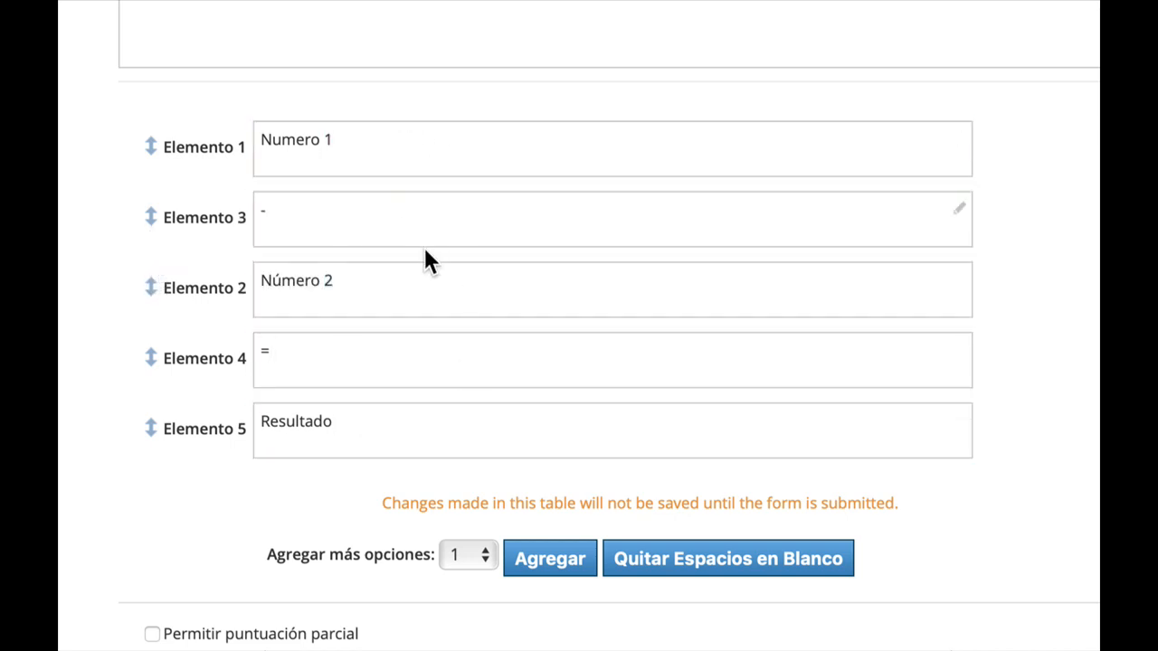
{"action": "left_click", "coordinate": [422, 226]}
{"action": "left_click", "coordinate": [421, 290]}
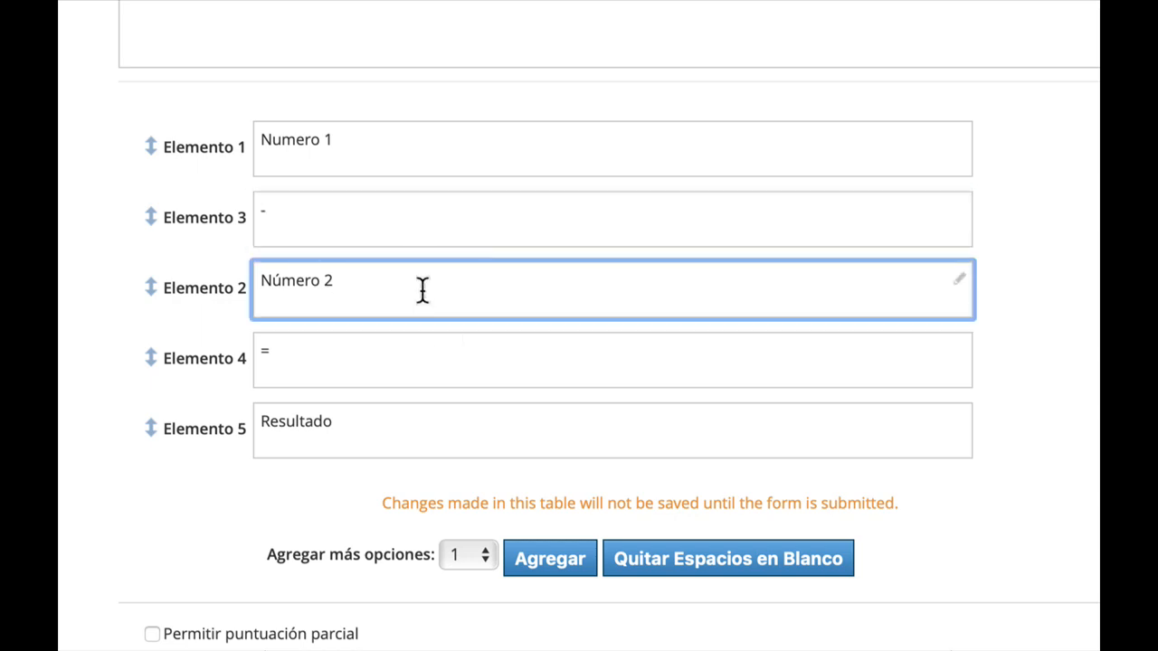
{"action": "left_click", "coordinate": [431, 154]}
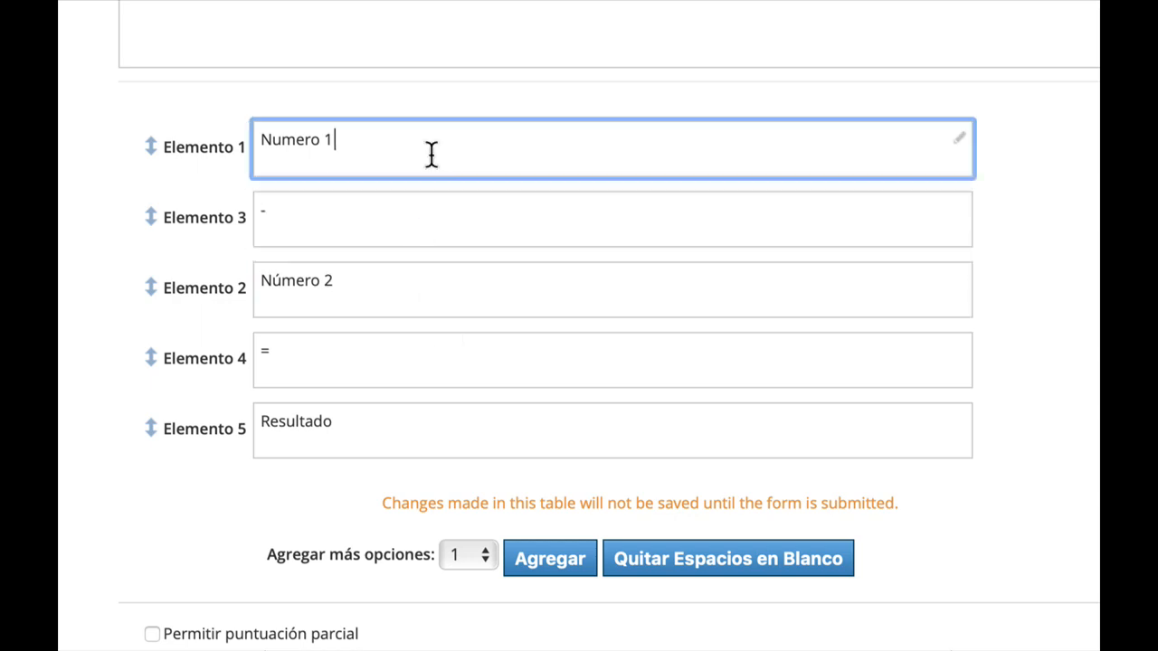
{"action": "scroll", "coordinate": [471, 595], "scroll_direction": "down", "scroll_amount": 2}
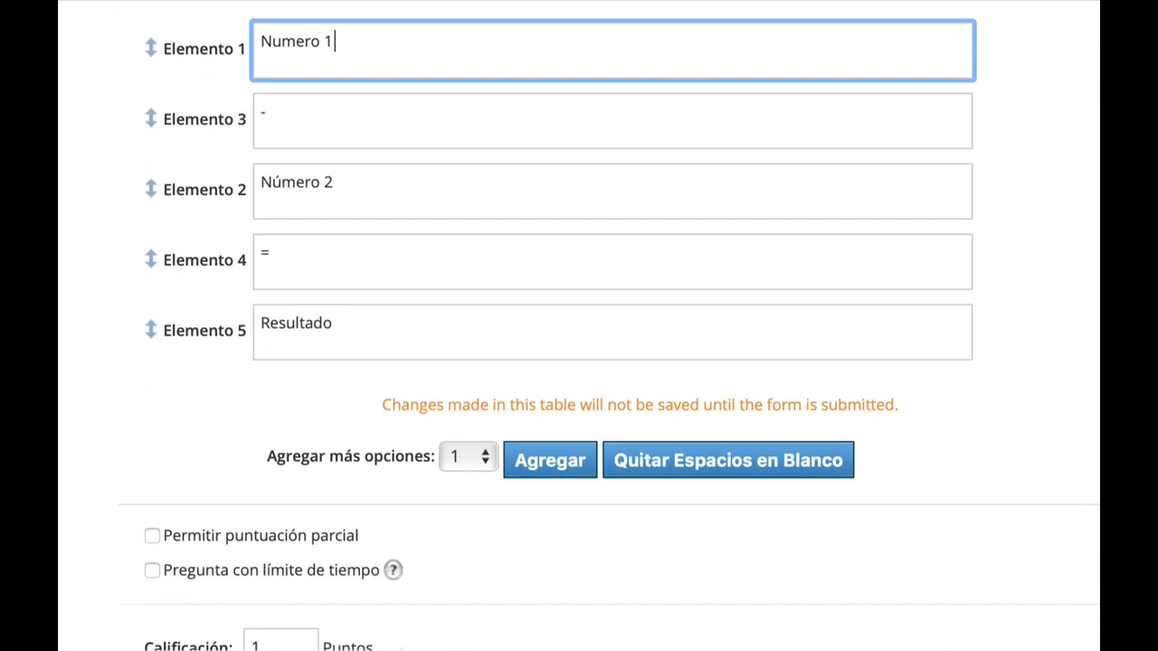
{"action": "left_click", "coordinate": [548, 466]}
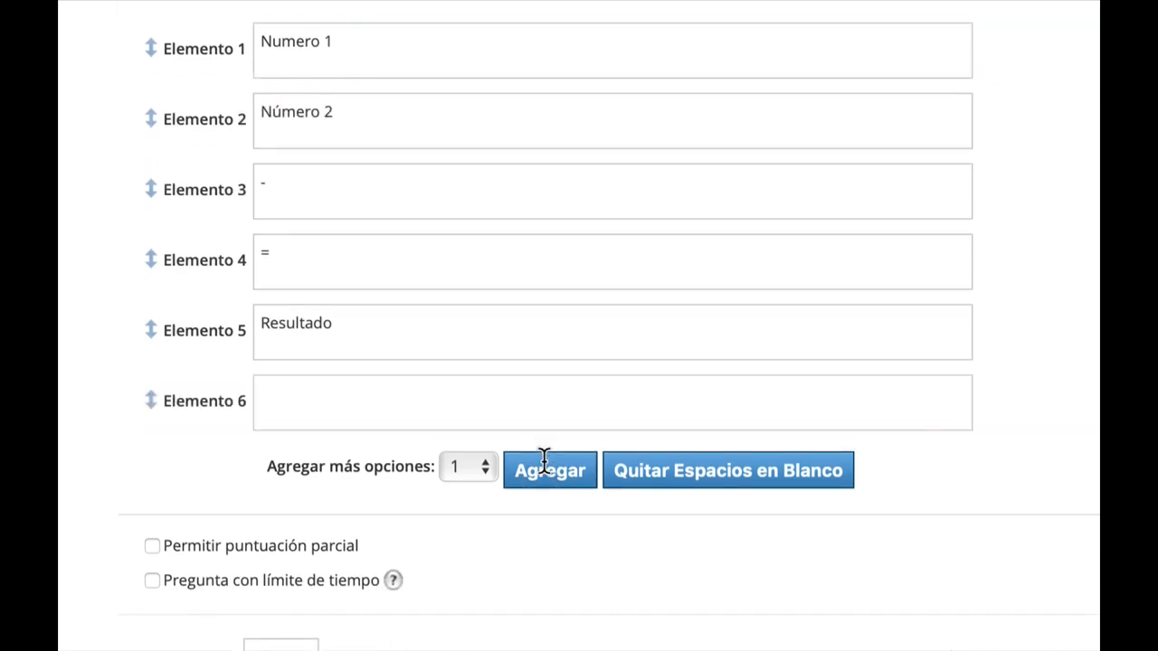
{"action": "left_click", "coordinate": [422, 399]}
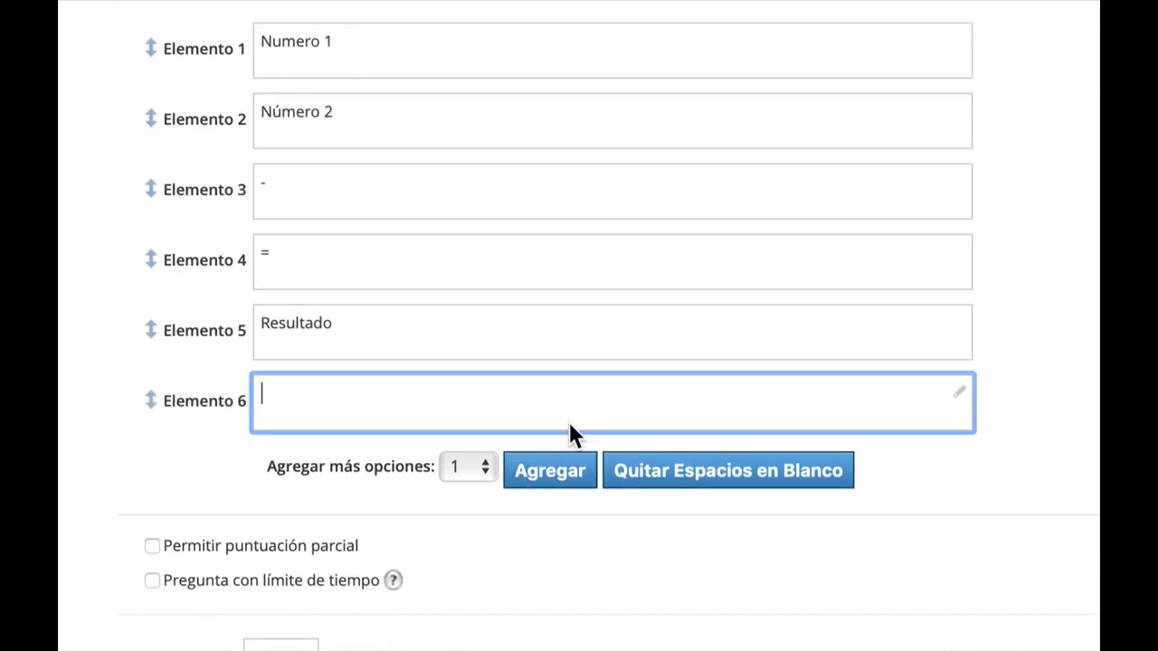
{"action": "left_click", "coordinate": [717, 490]}
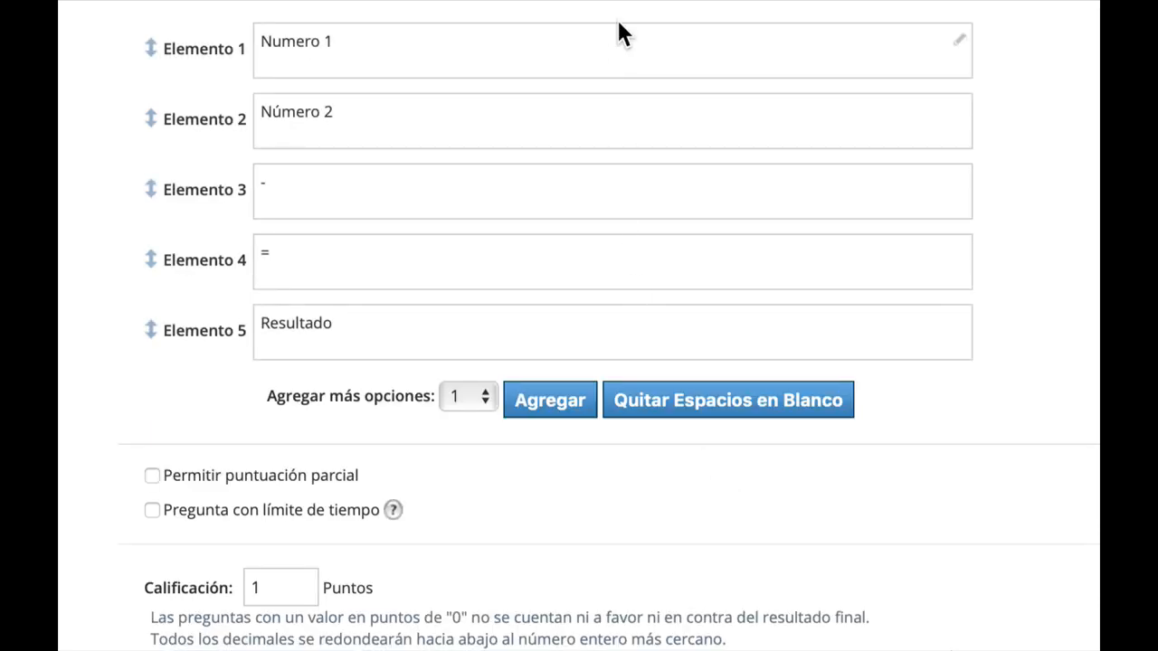
Reorder the elements so the "-" element sits between Numero 1 and Número 2.
{"action": "scroll", "coordinate": [620, 34], "scroll_direction": "up", "scroll_amount": 1}
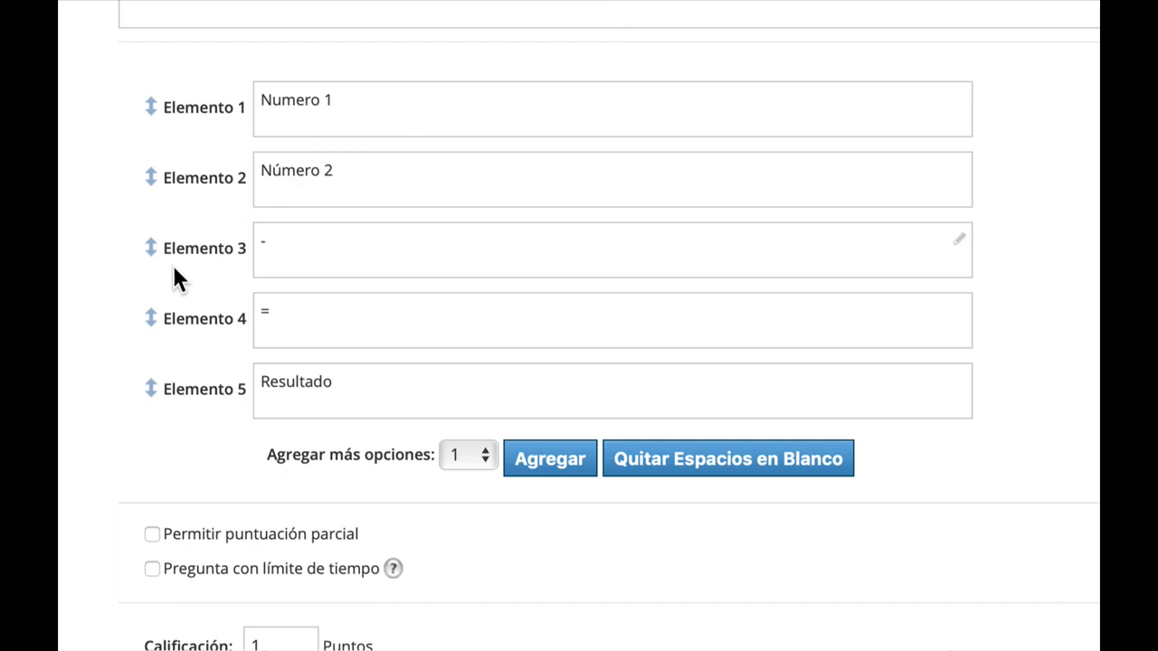
{"action": "left_click_drag", "start_coordinate": [153, 181], "coordinate": [149, 254]}
{"action": "left_click", "coordinate": [386, 106]}
{"action": "left_click", "coordinate": [357, 199]}
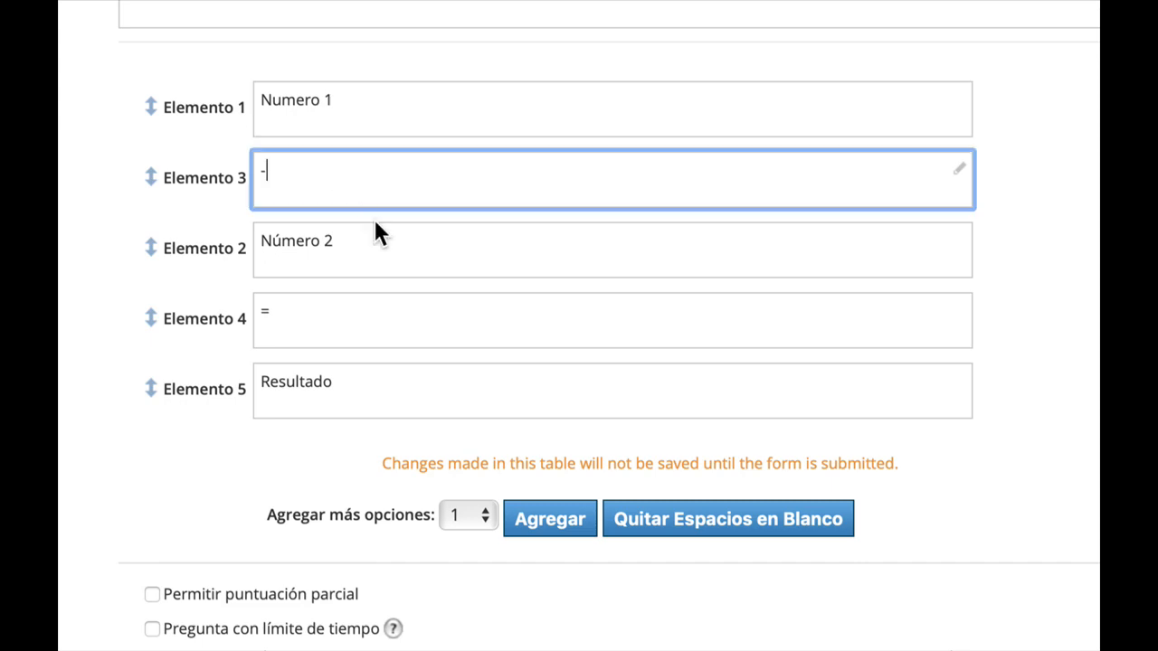
{"action": "left_click", "coordinate": [378, 234]}
{"action": "left_click", "coordinate": [392, 336]}
{"action": "left_click", "coordinate": [406, 391]}
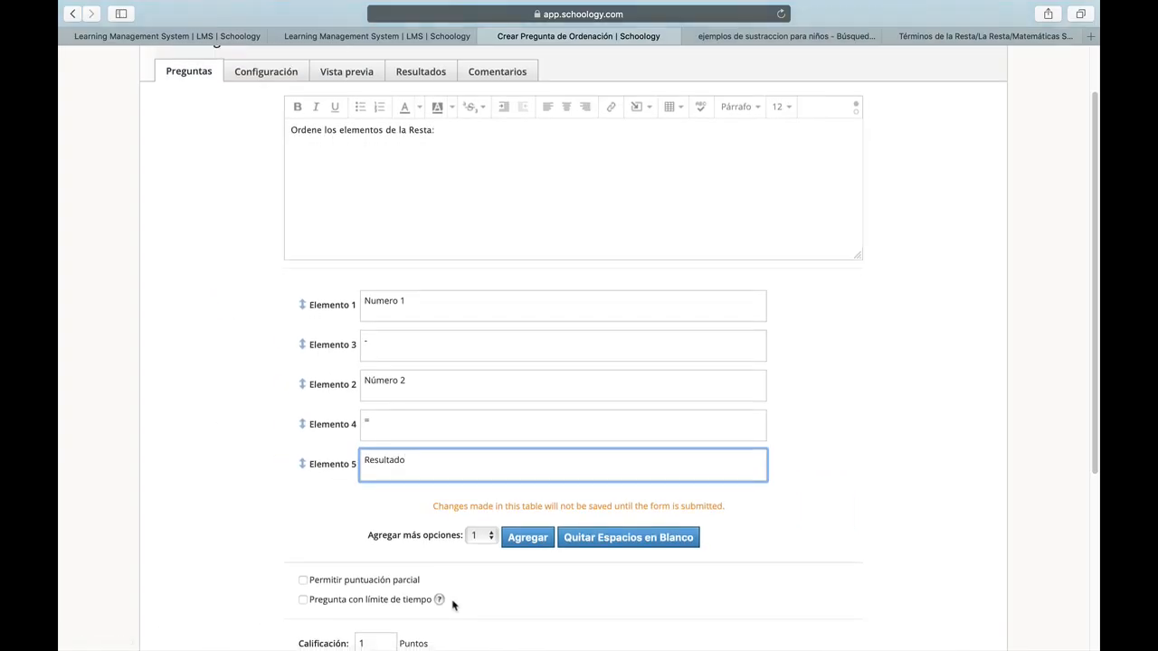
Try enabling partial scoring and its minimum continuous sequence option, then turn partial scoring off.
{"action": "scroll", "coordinate": [453, 605], "scroll_direction": "down", "scroll_amount": 3}
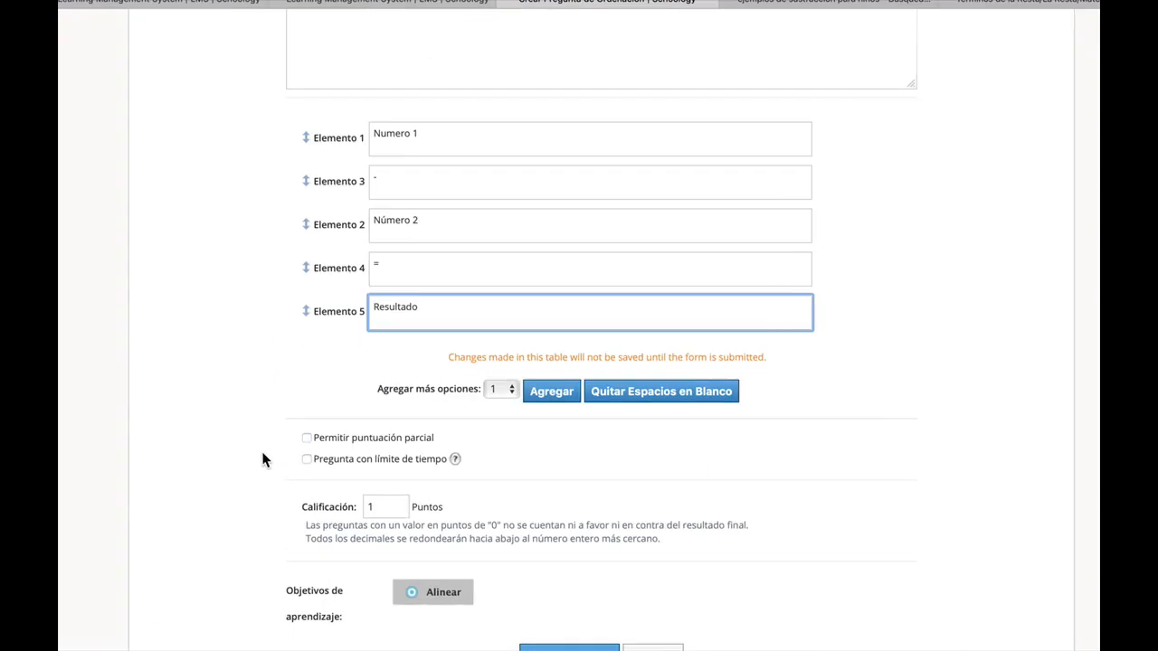
{"action": "left_click", "coordinate": [438, 429]}
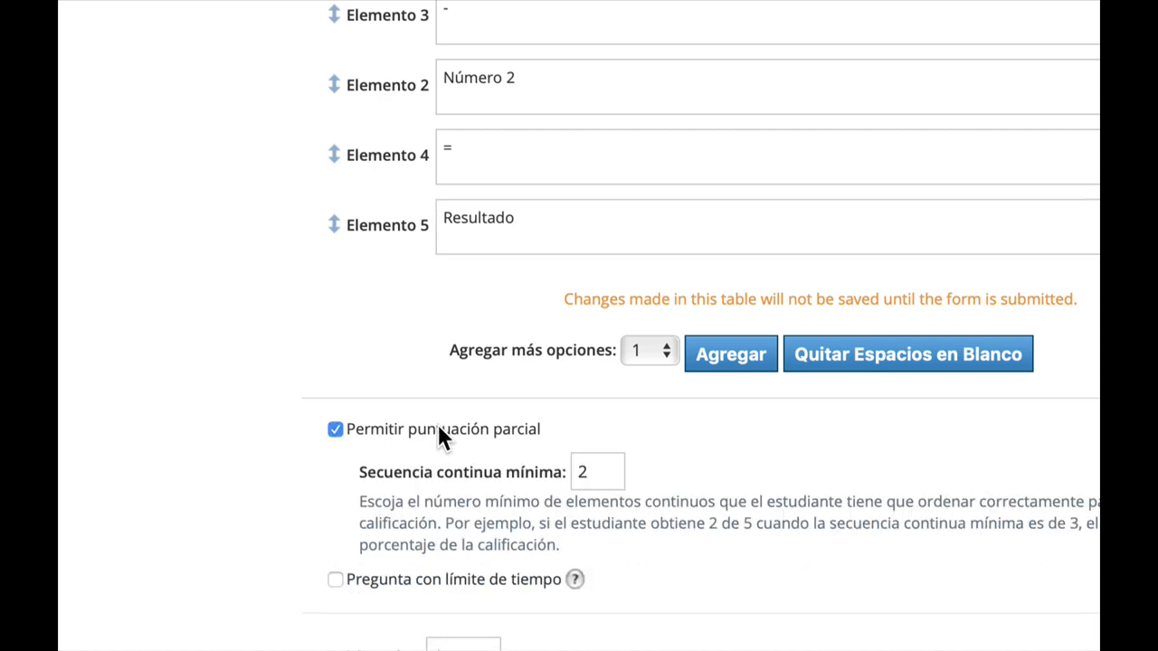
{"action": "left_click_drag", "start_coordinate": [361, 499], "coordinate": [584, 538]}
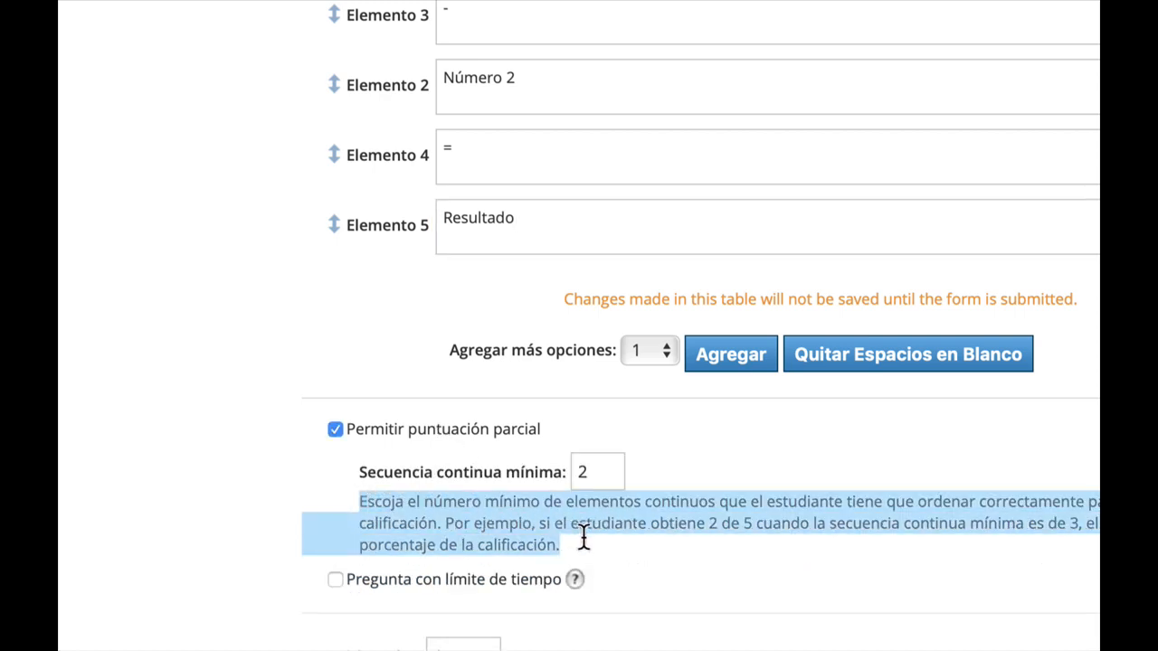
{"action": "double_click", "coordinate": [618, 475]}
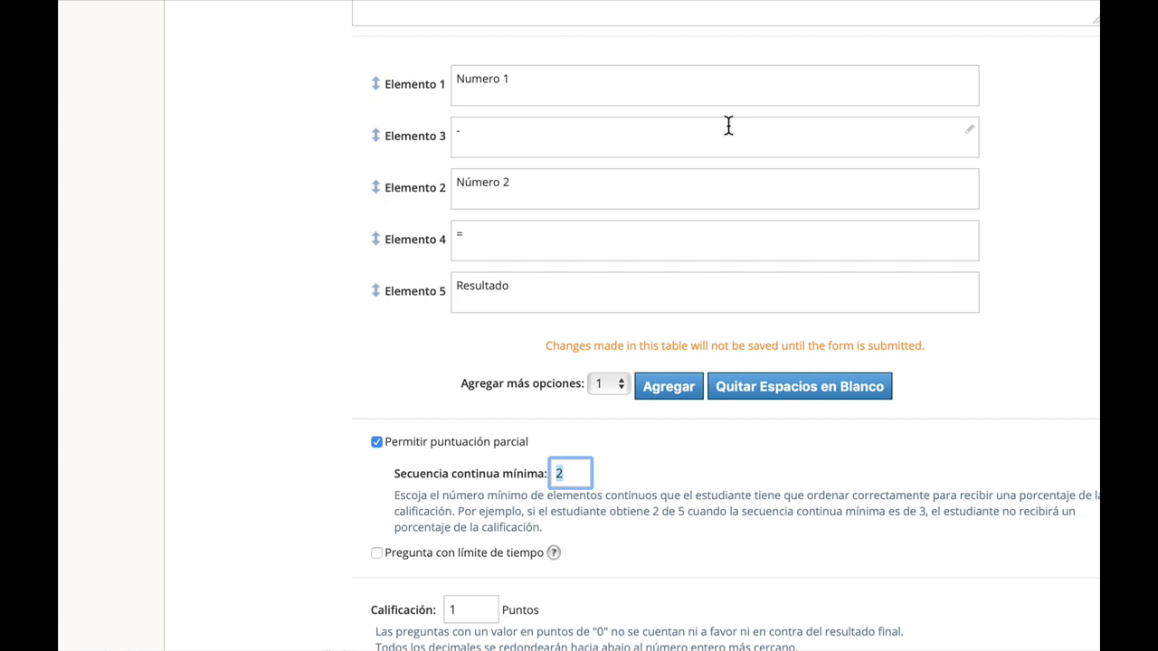
{"action": "left_click", "coordinate": [501, 446]}
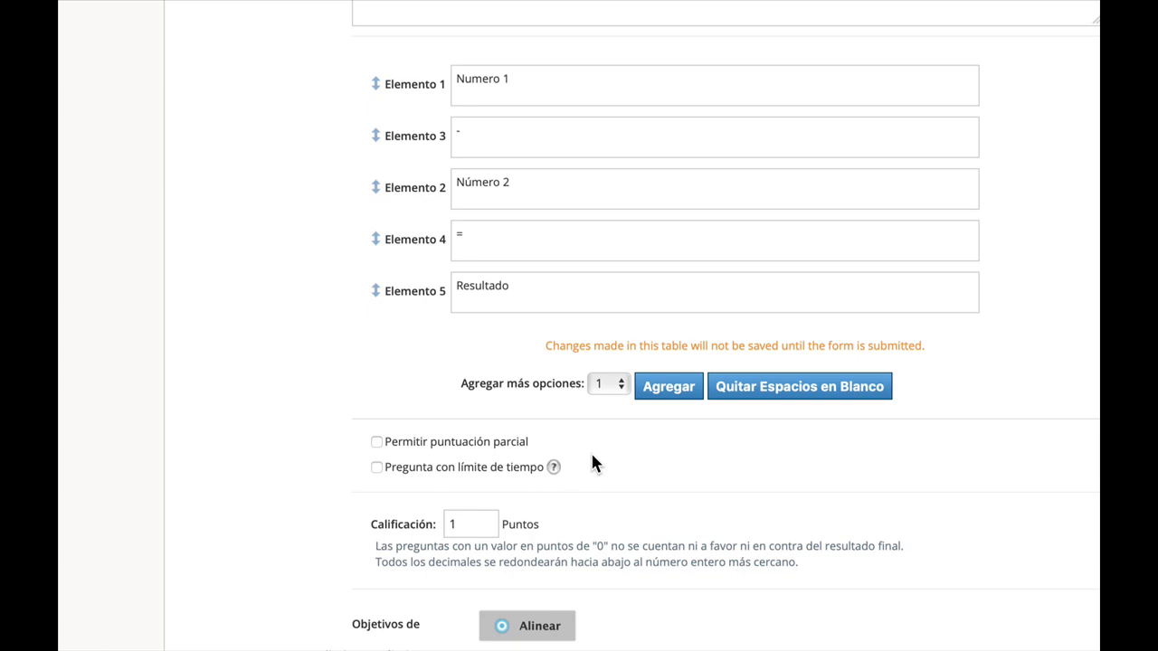
Set the question's Calificación to 3 points.
{"action": "double_click", "coordinate": [475, 517]}
{"action": "type", "text": "3"}
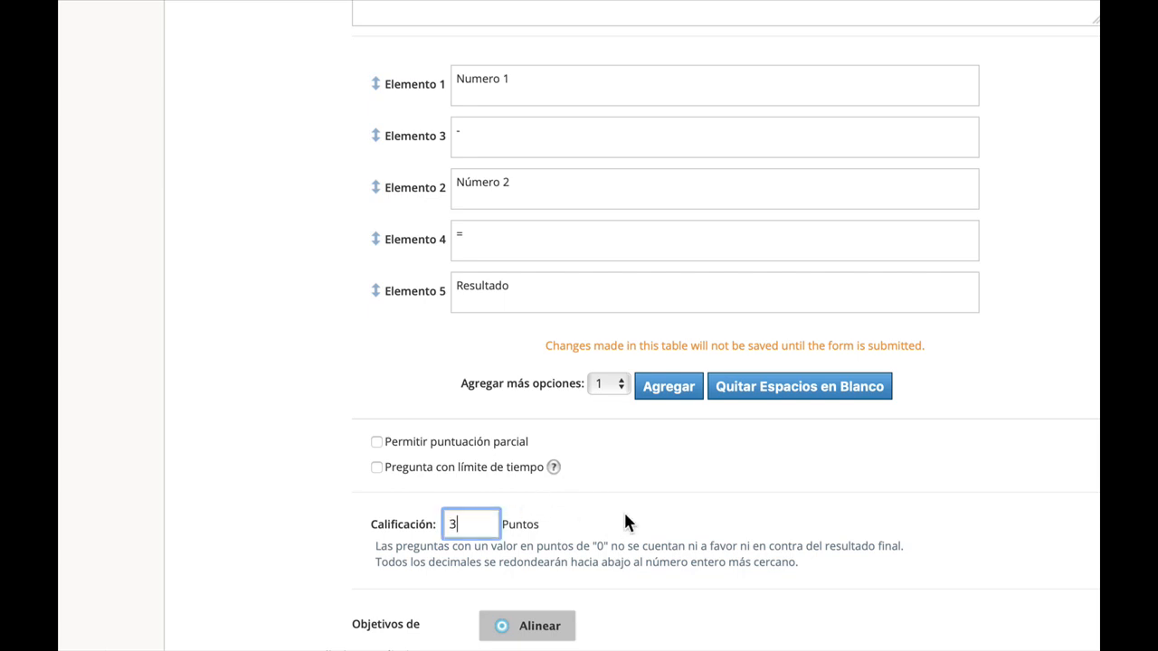
Finish and create the ordering question.
{"action": "left_click", "coordinate": [644, 491]}
{"action": "left_click", "coordinate": [475, 532]}
{"action": "scroll", "coordinate": [798, 530], "scroll_direction": "down", "scroll_amount": 2}
{"action": "scroll", "coordinate": [809, 439], "scroll_direction": "down", "scroll_amount": 4}
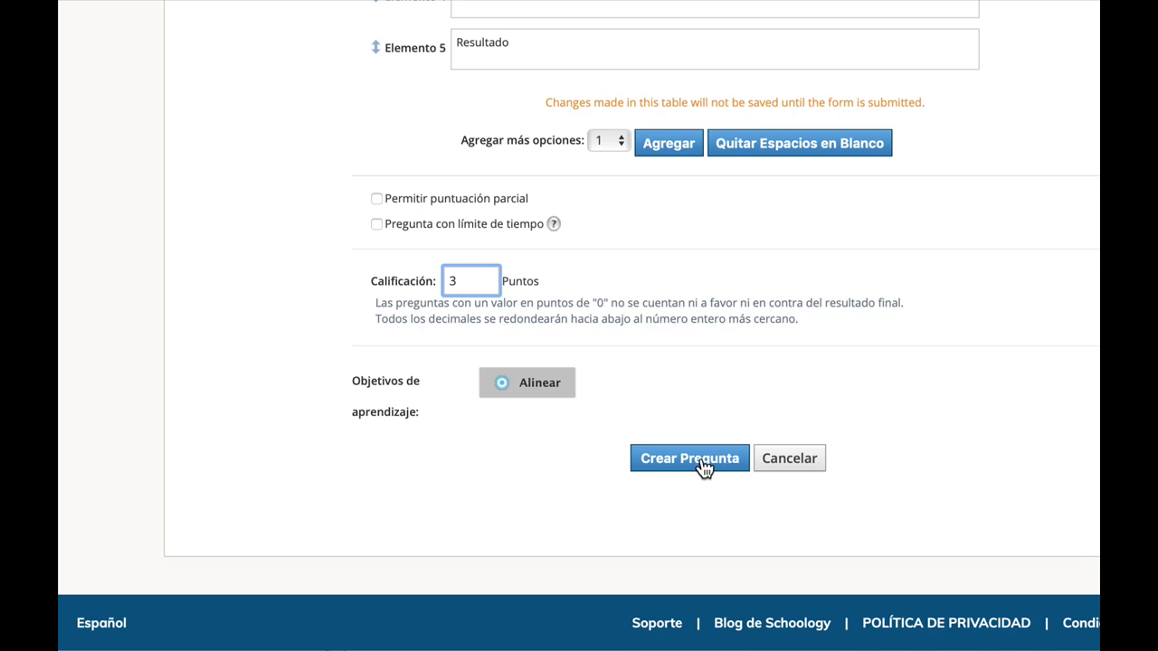
{"action": "left_click", "coordinate": [715, 466]}
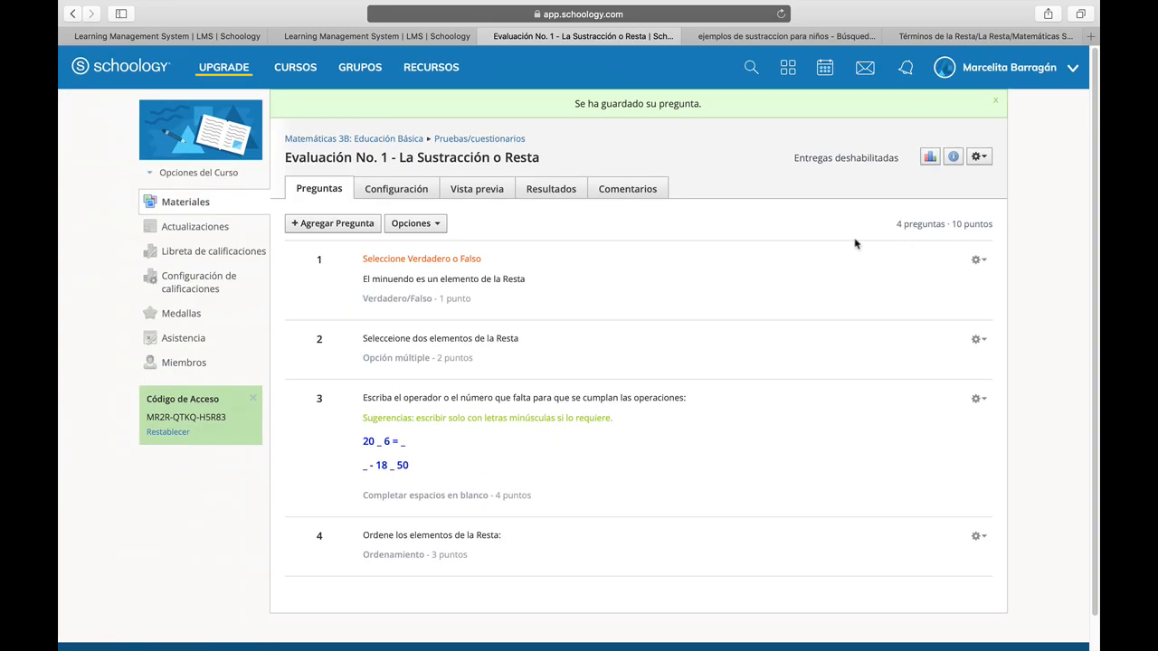
Open the quiz preview and start a new attempt.
{"action": "left_click", "coordinate": [482, 195]}
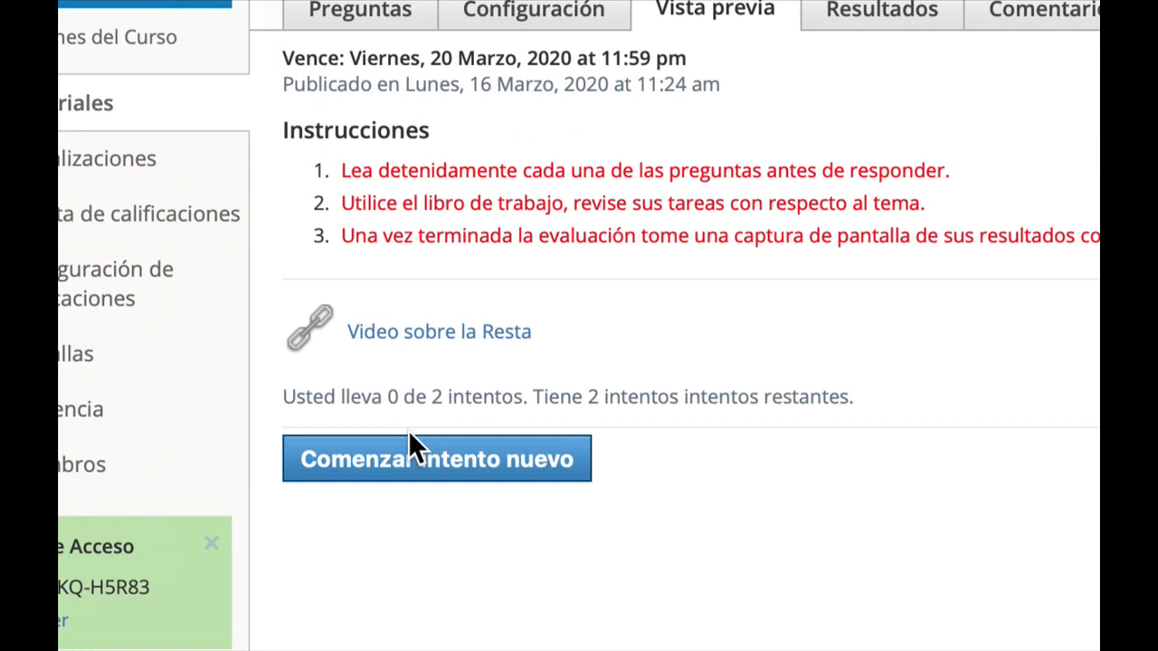
{"action": "double_click", "coordinate": [480, 394]}
{"action": "left_click", "coordinate": [582, 398]}
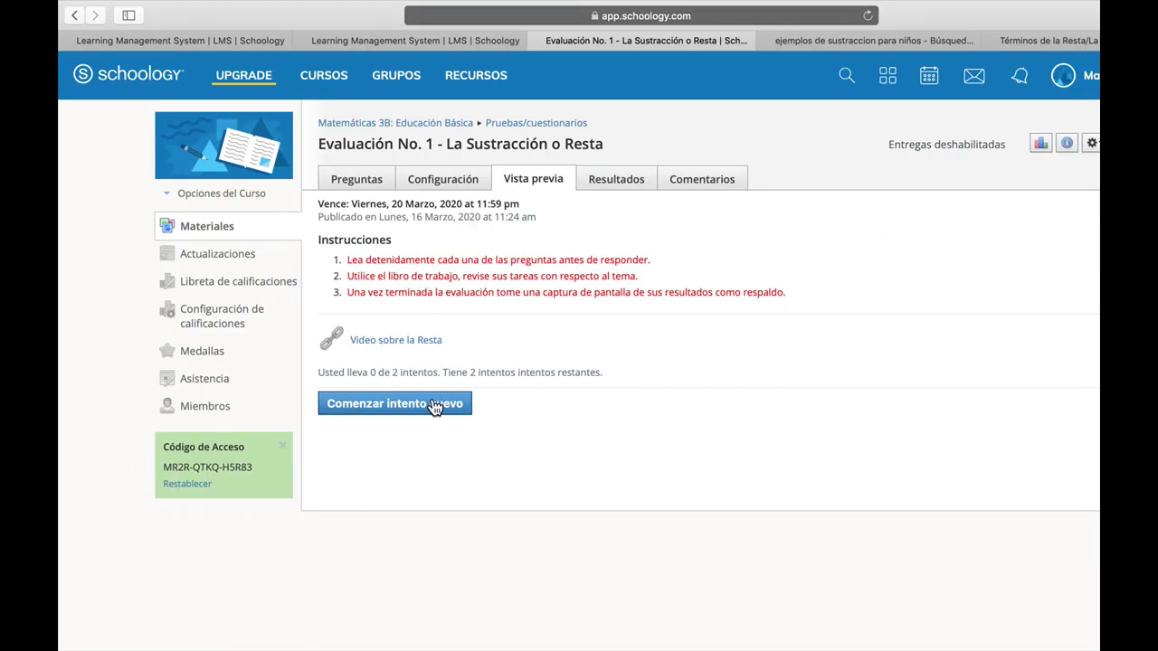
{"action": "left_click", "coordinate": [506, 461]}
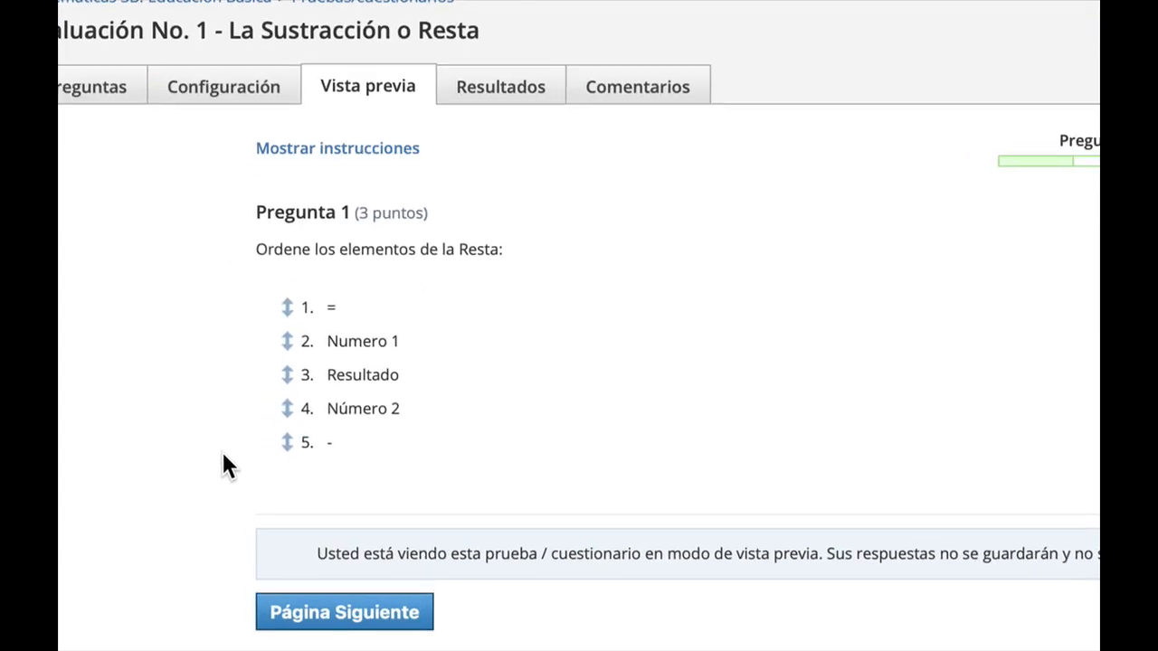
In the preview, arrange question 1 as Numero 1, -, Número 2, =, Resultado and go to the next page.
{"action": "left_click_drag", "start_coordinate": [287, 337], "coordinate": [289, 301]}
{"action": "left_click_drag", "start_coordinate": [289, 442], "coordinate": [280, 331]}
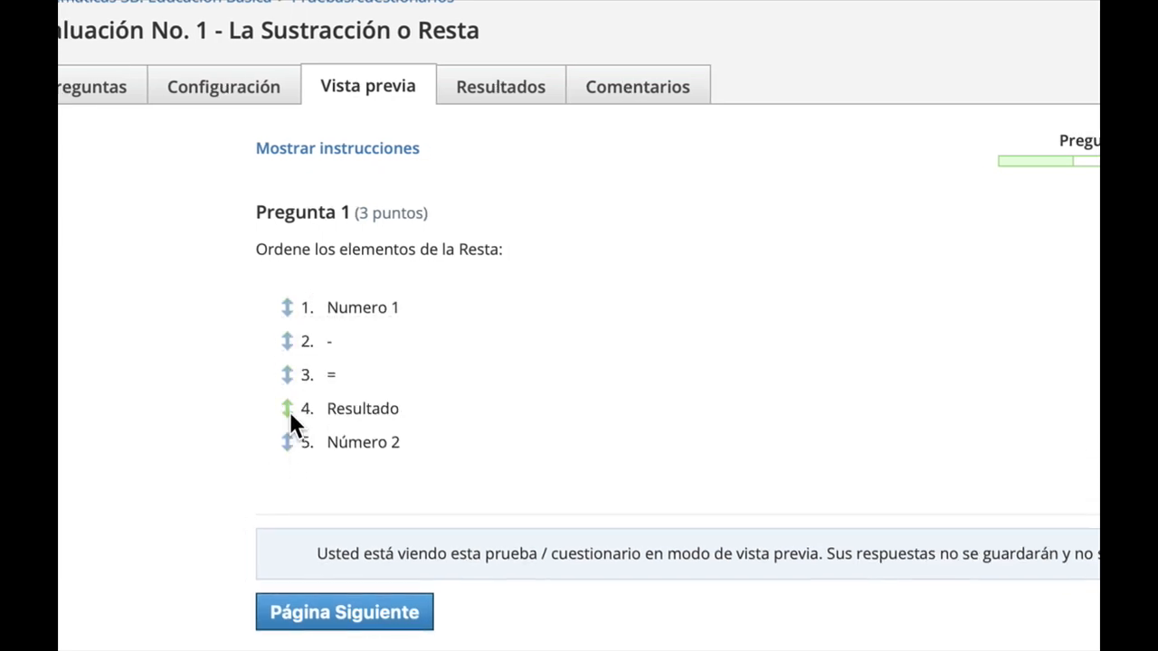
{"action": "left_click_drag", "start_coordinate": [292, 442], "coordinate": [294, 375]}
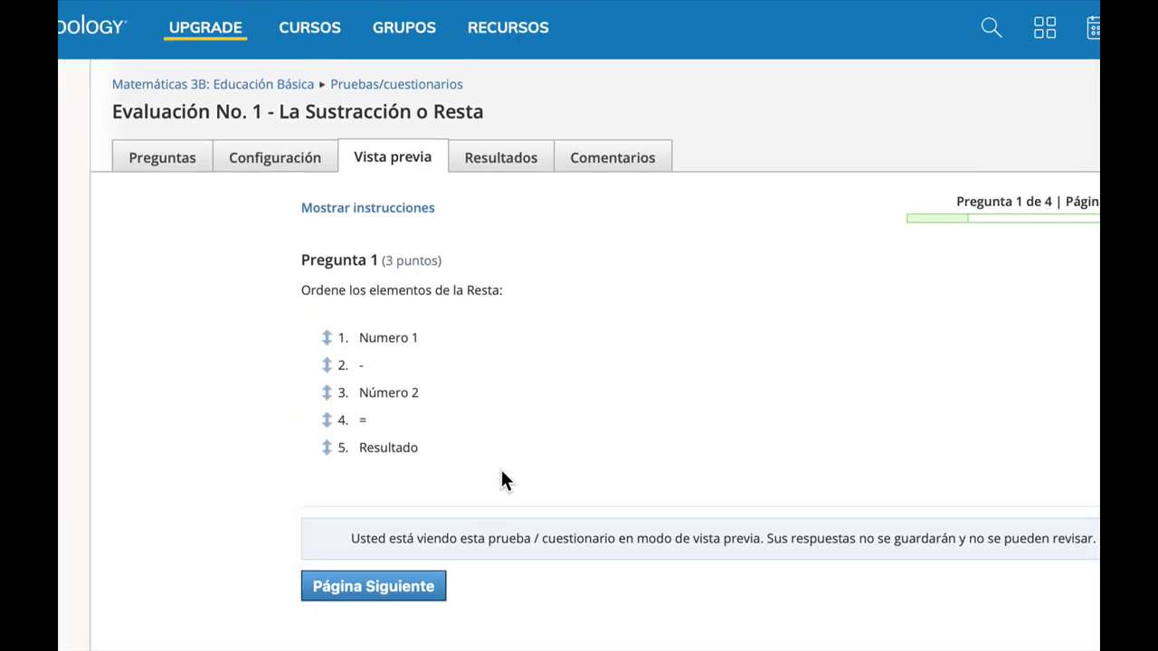
{"action": "left_click", "coordinate": [336, 450]}
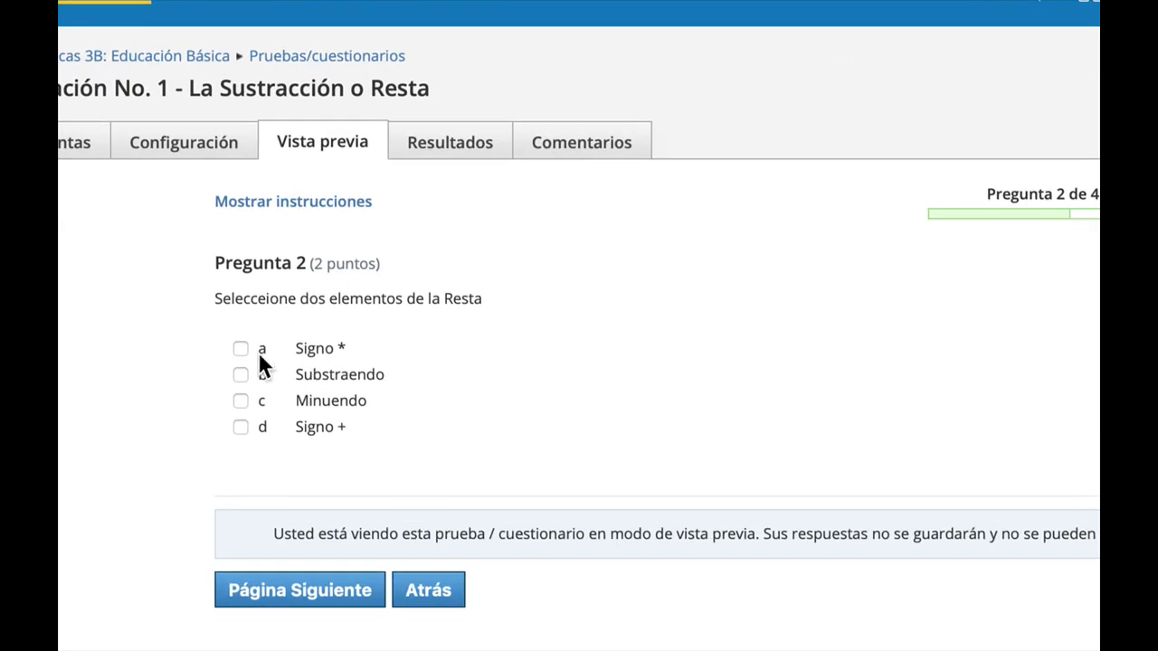
Answer question 2 in the preview by checking Minuendo, then continue to the next page.
{"action": "double_click", "coordinate": [269, 297]}
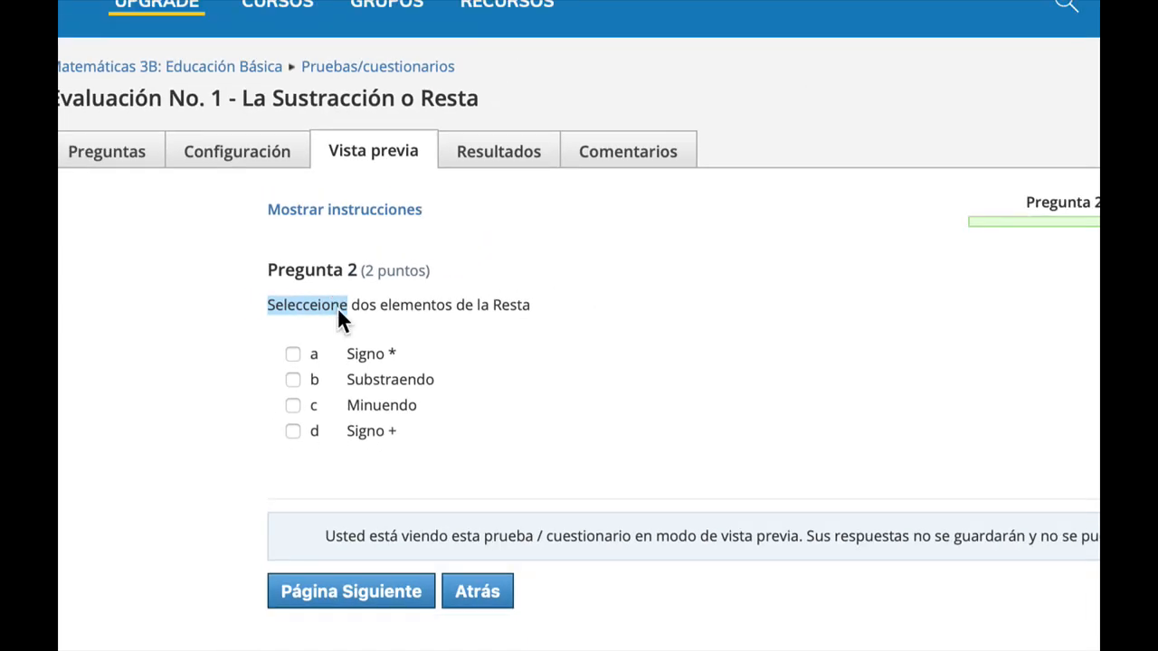
{"action": "left_click", "coordinate": [418, 333]}
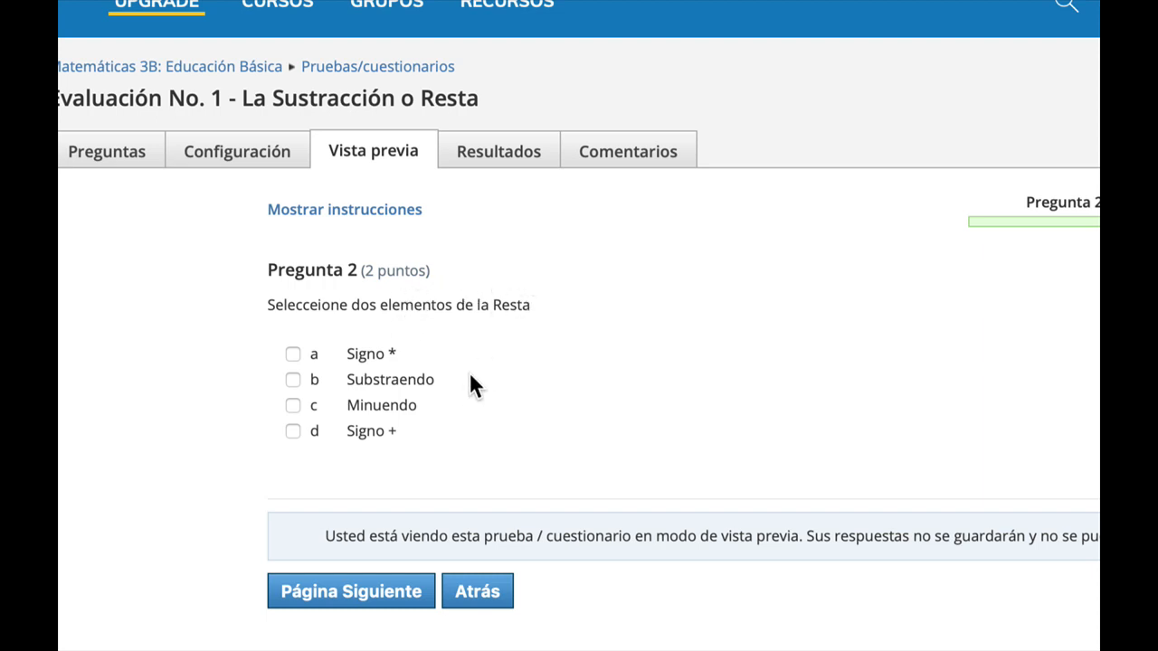
{"action": "left_click", "coordinate": [293, 404]}
{"action": "left_click", "coordinate": [380, 591]}
{"action": "scroll", "coordinate": [445, 634], "scroll_direction": "down", "scroll_amount": 2}
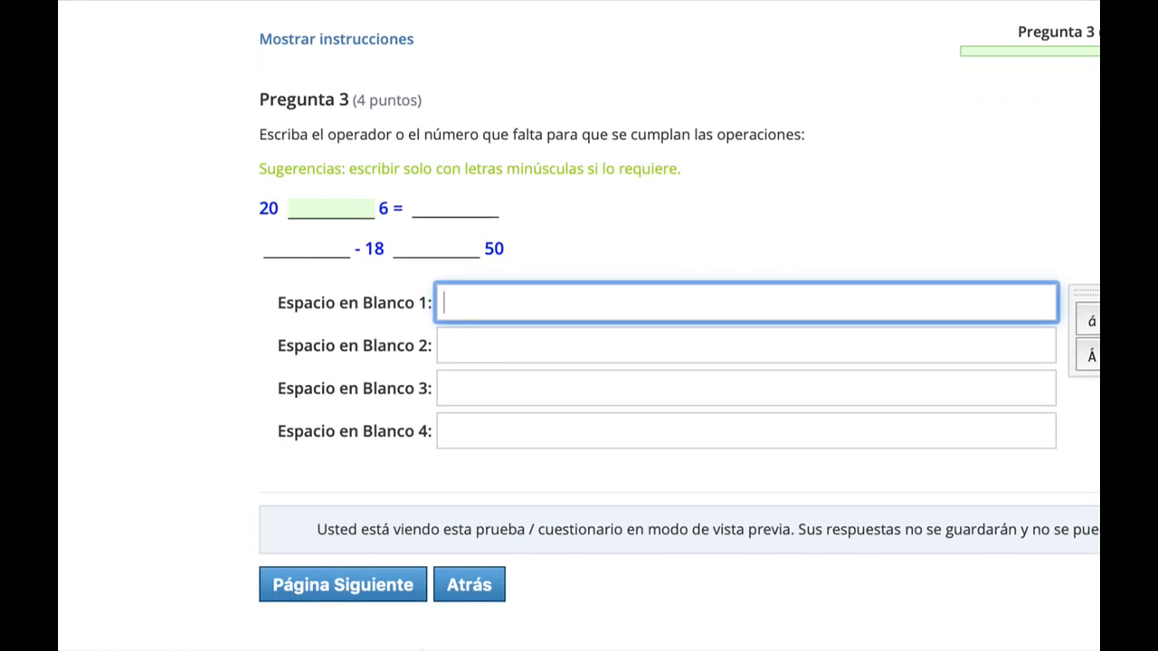
Enter - in the first blank of question 3 and move on to question 4.
{"action": "scroll", "coordinate": [422, 644], "scroll_direction": "down", "scroll_amount": 1}
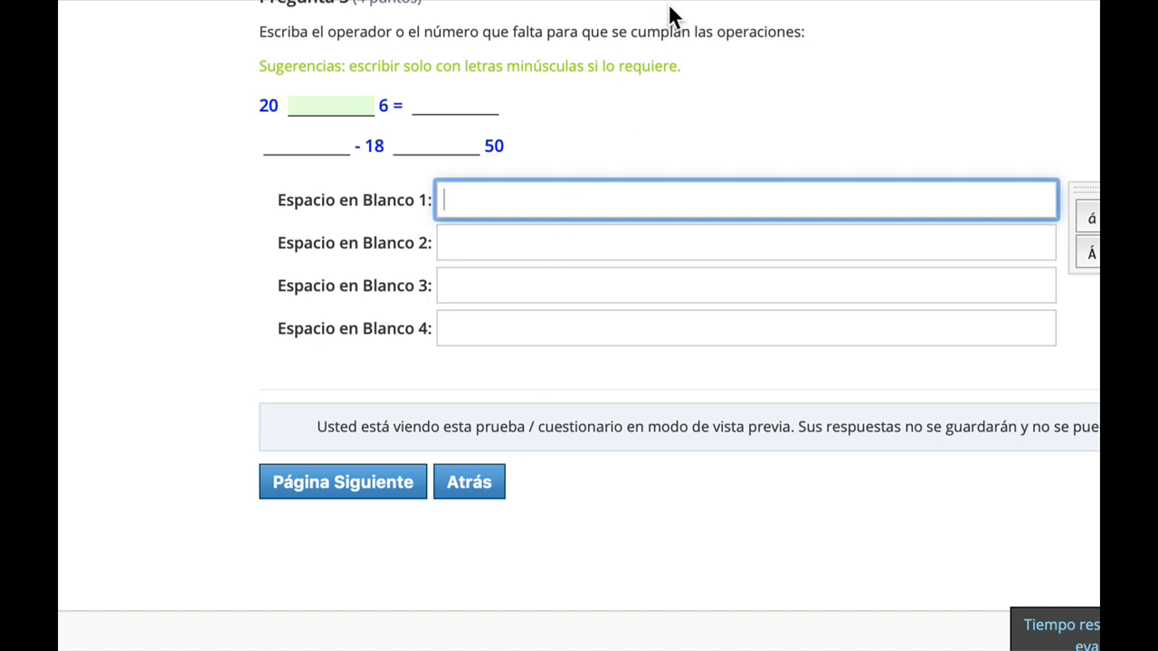
{"action": "scroll", "coordinate": [680, 13], "scroll_direction": "up", "scroll_amount": 1}
{"action": "scroll", "coordinate": [690, 11], "scroll_direction": "up", "scroll_amount": 1}
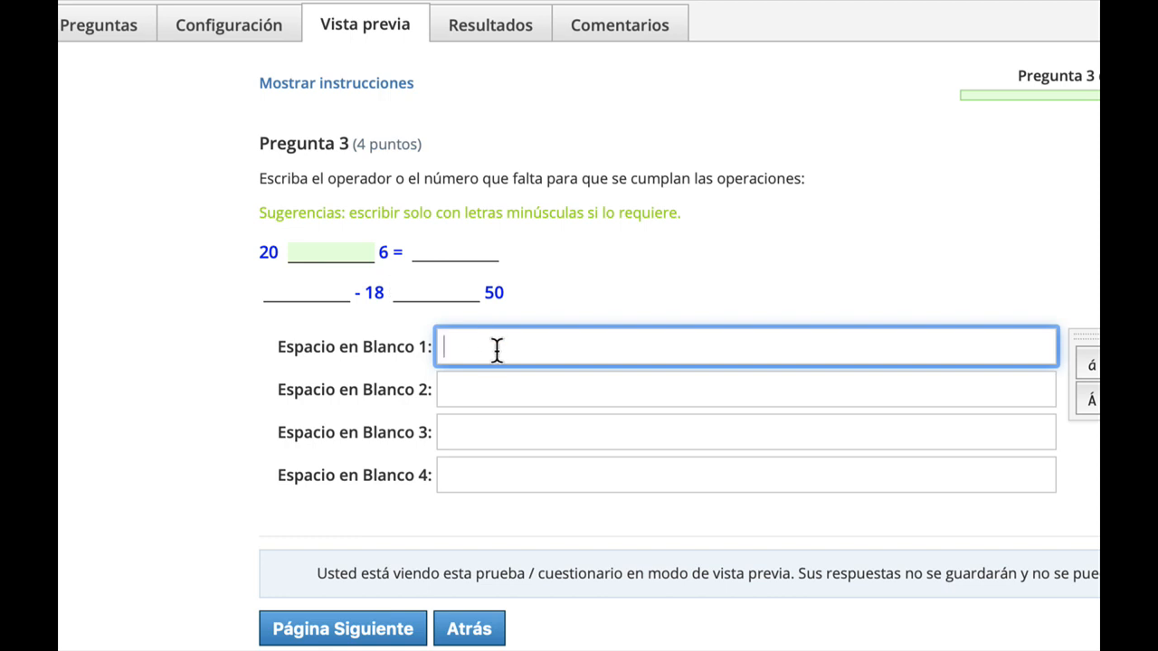
{"action": "type", "text": "-"}
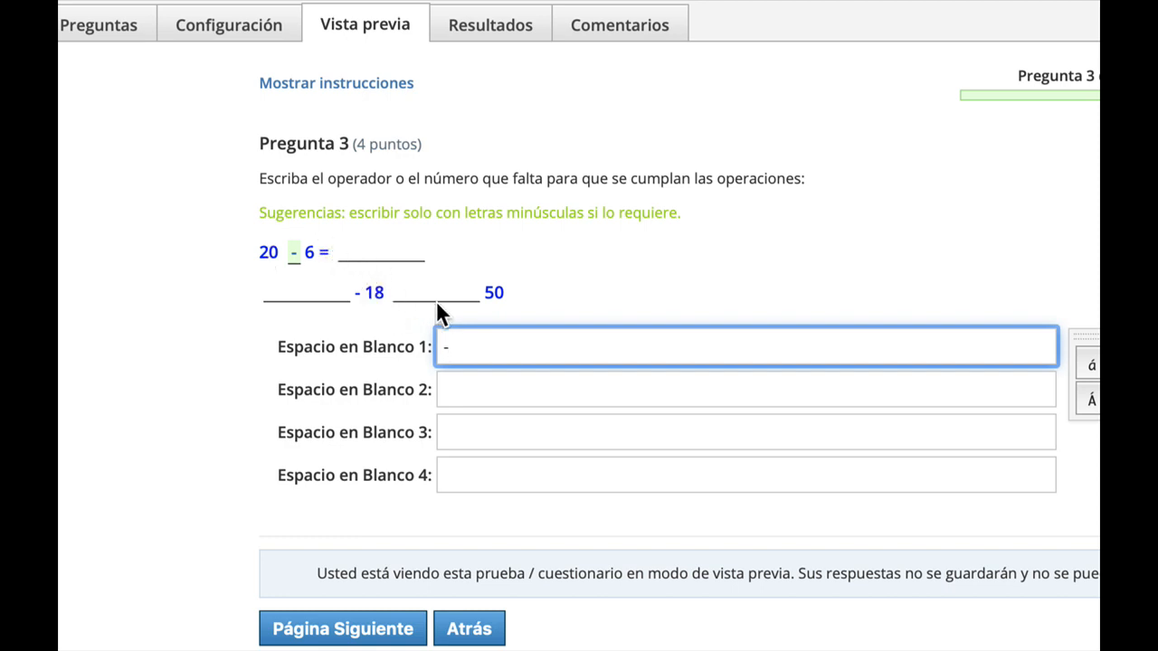
{"action": "left_click", "coordinate": [502, 387]}
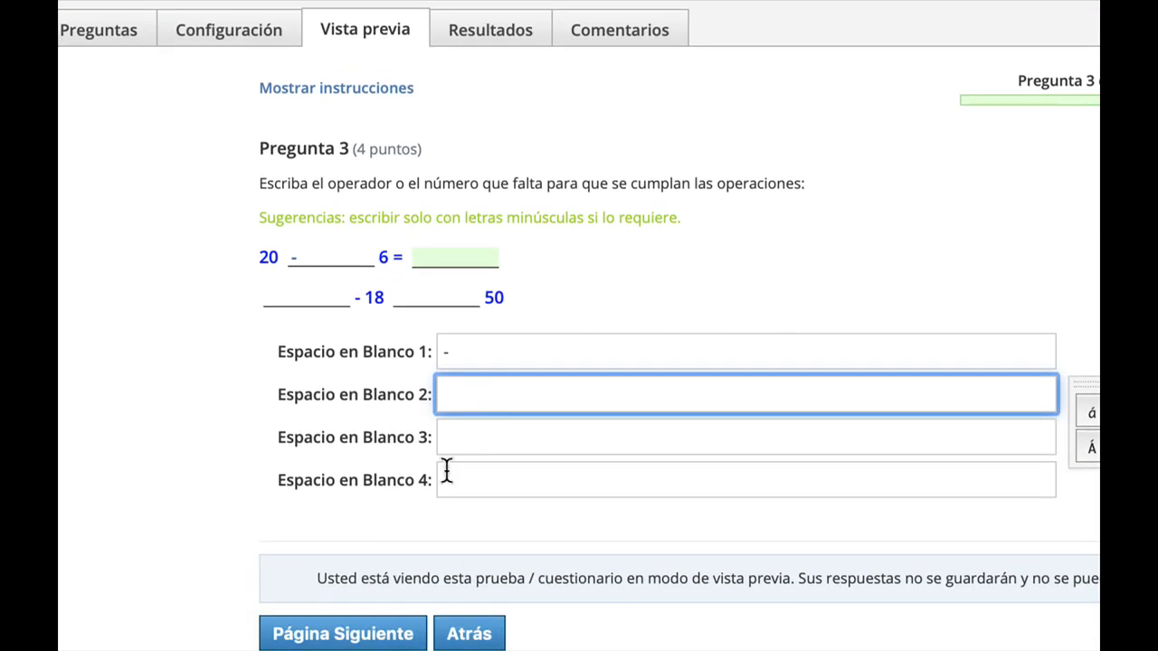
{"action": "left_click", "coordinate": [470, 436]}
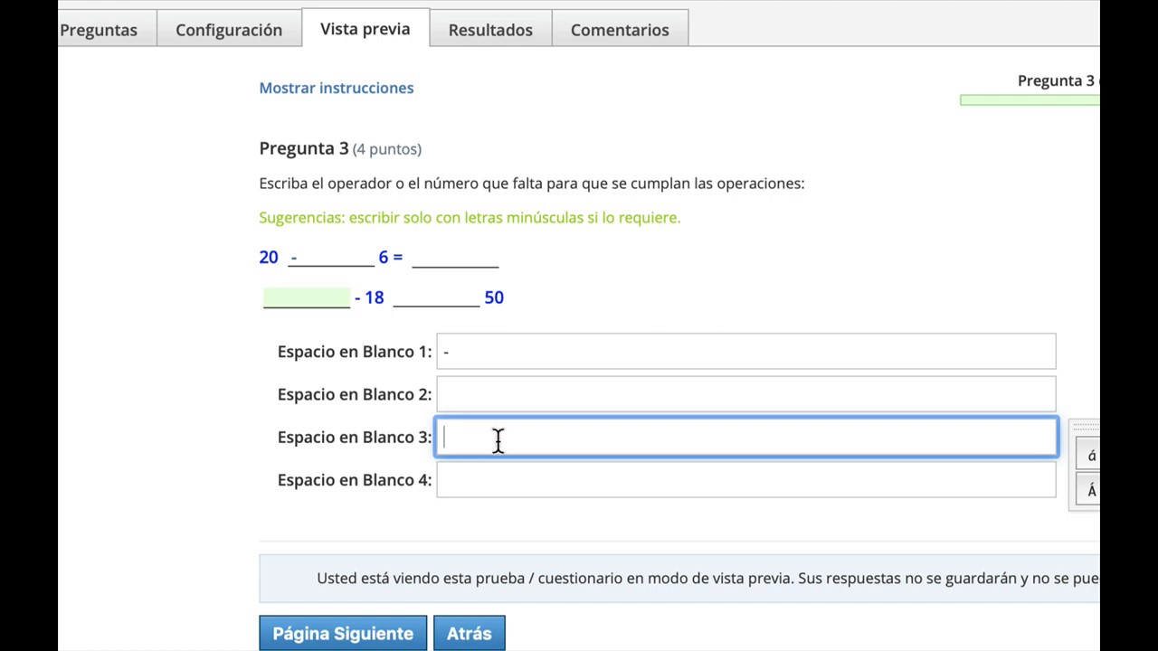
{"action": "left_click", "coordinate": [492, 481]}
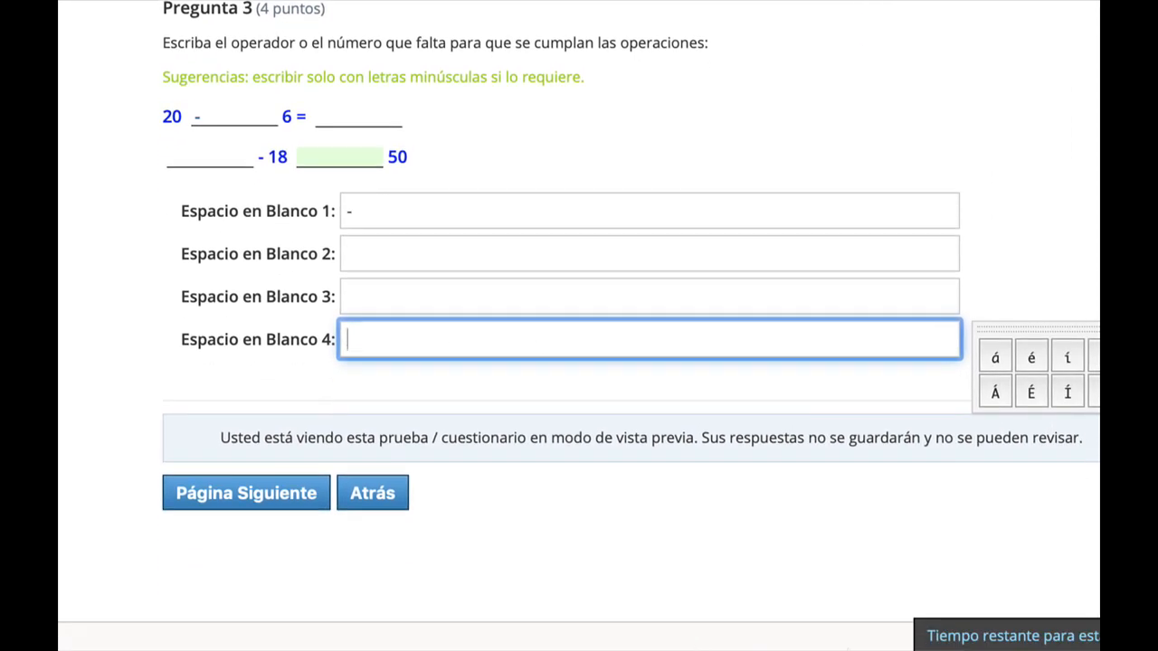
{"action": "left_click", "coordinate": [267, 492]}
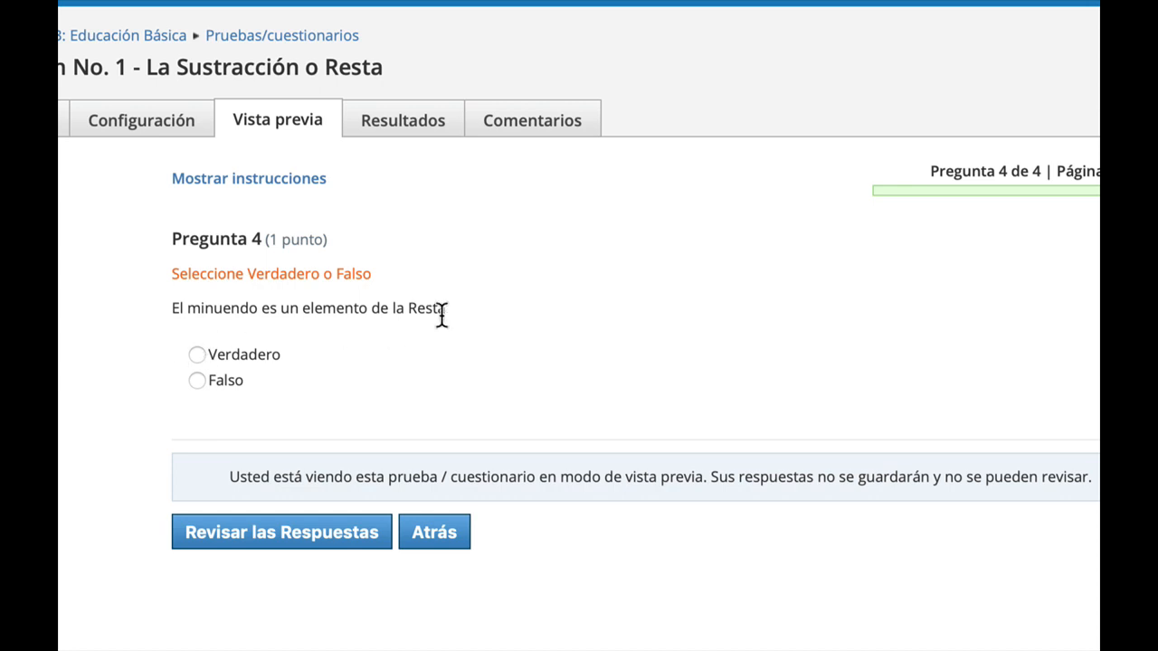
Answer question 4 as Falso, review the answers, then go back through the preview pages.
{"action": "left_click", "coordinate": [231, 384]}
{"action": "left_click", "coordinate": [315, 543]}
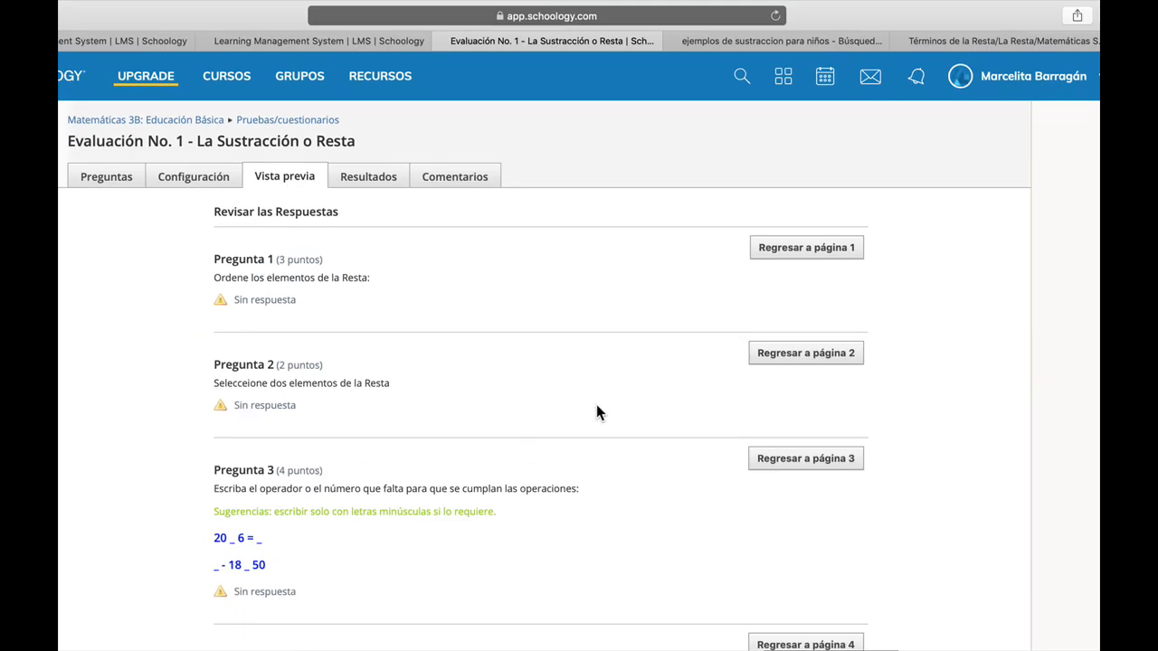
{"action": "scroll", "coordinate": [596, 404], "scroll_direction": "down", "scroll_amount": 5}
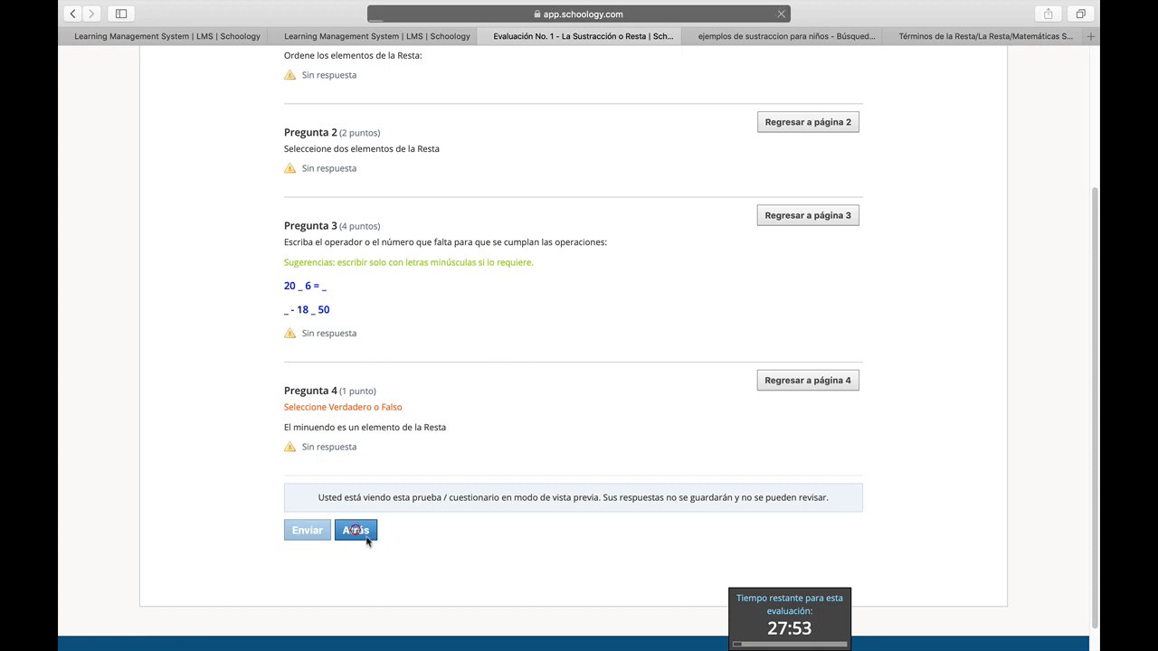
{"action": "left_click", "coordinate": [355, 530]}
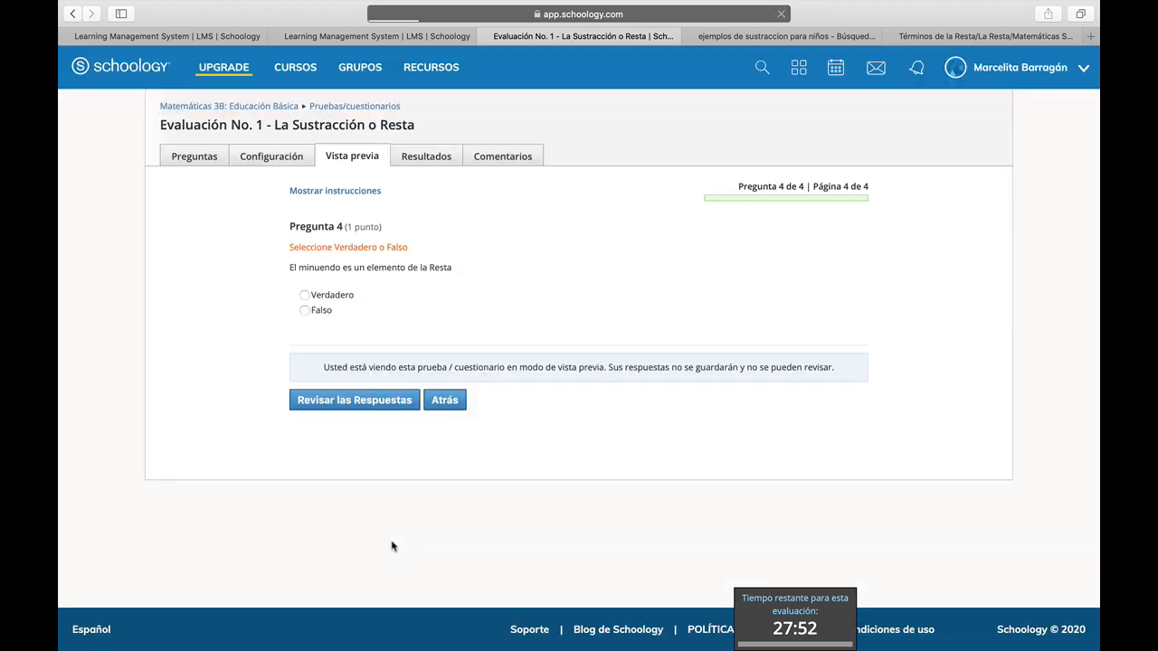
{"action": "left_click", "coordinate": [457, 405]}
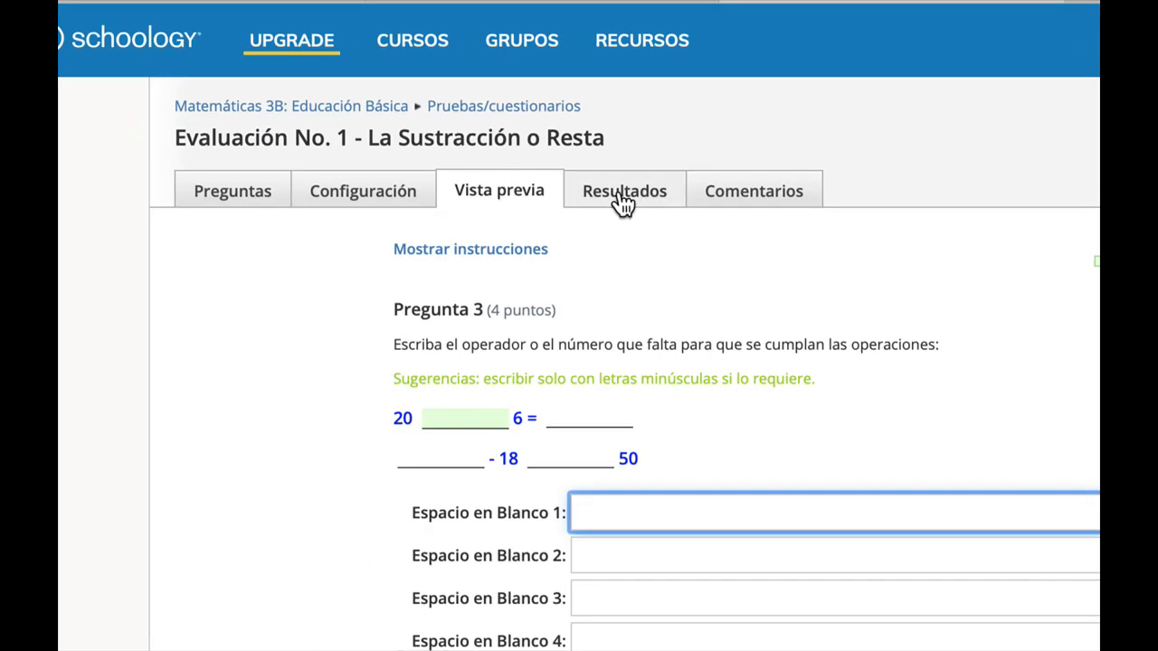
Leave the preview and return to the quiz's question list.
{"action": "left_click", "coordinate": [623, 202]}
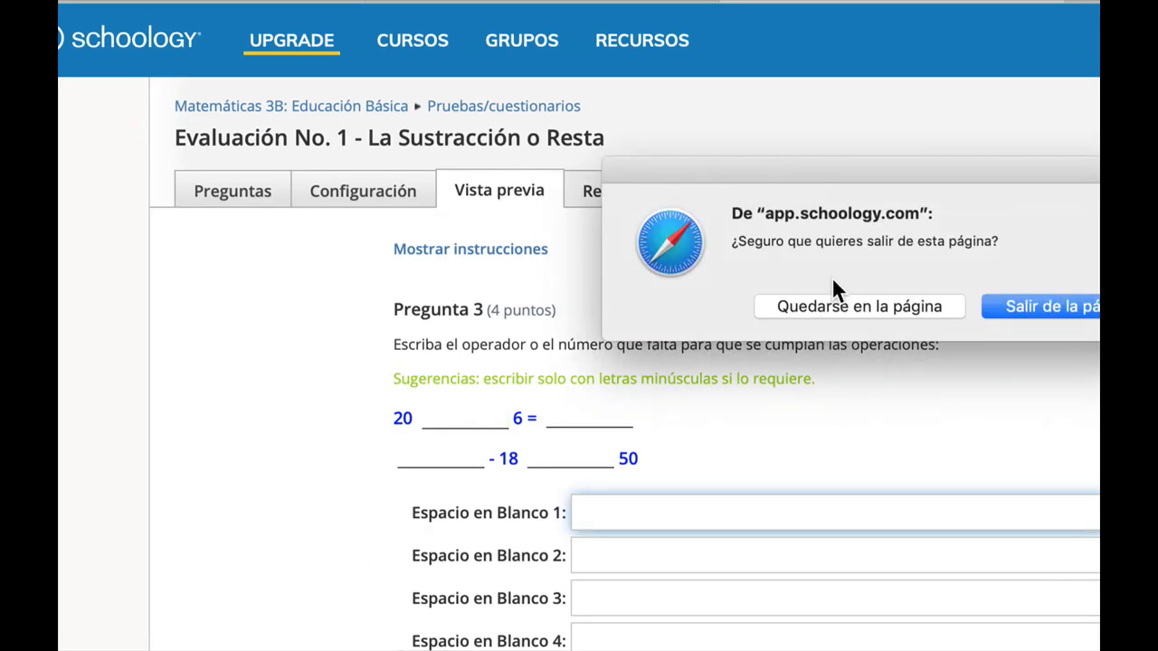
{"action": "left_click", "coordinate": [1050, 306]}
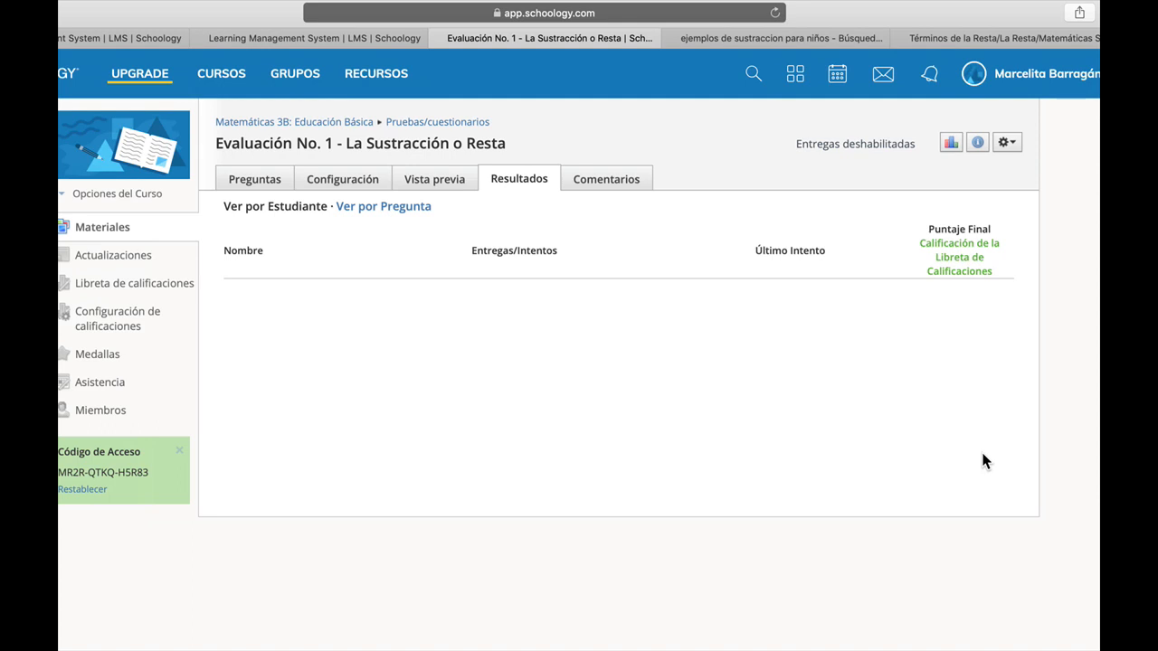
{"action": "left_click", "coordinate": [260, 182]}
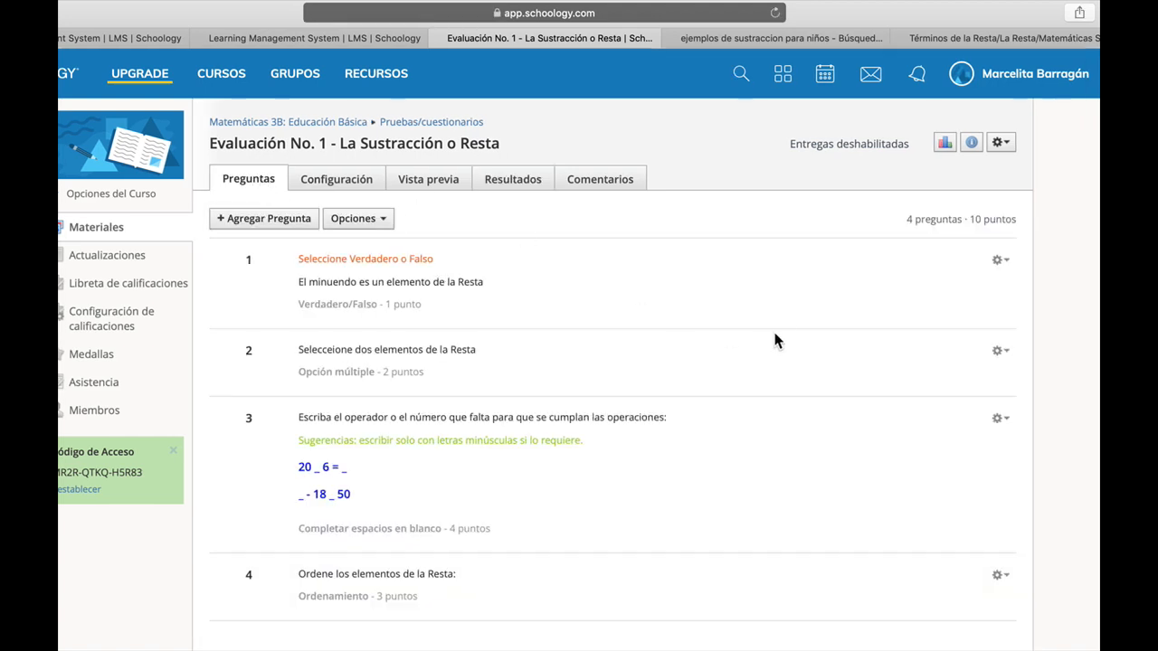
{"action": "scroll", "coordinate": [781, 323], "scroll_direction": "down", "scroll_amount": 1}
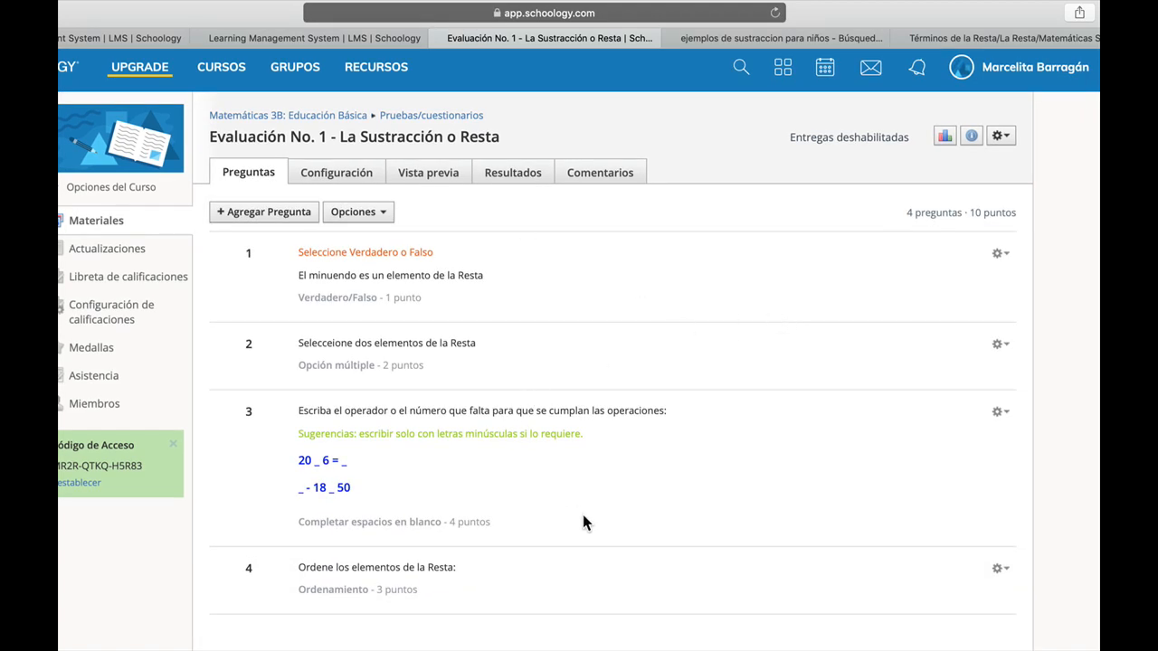
Edit question 2 to correct its prompt to "Seleccione dos elementos de la Resta" and save it.
{"action": "left_click", "coordinate": [1002, 345]}
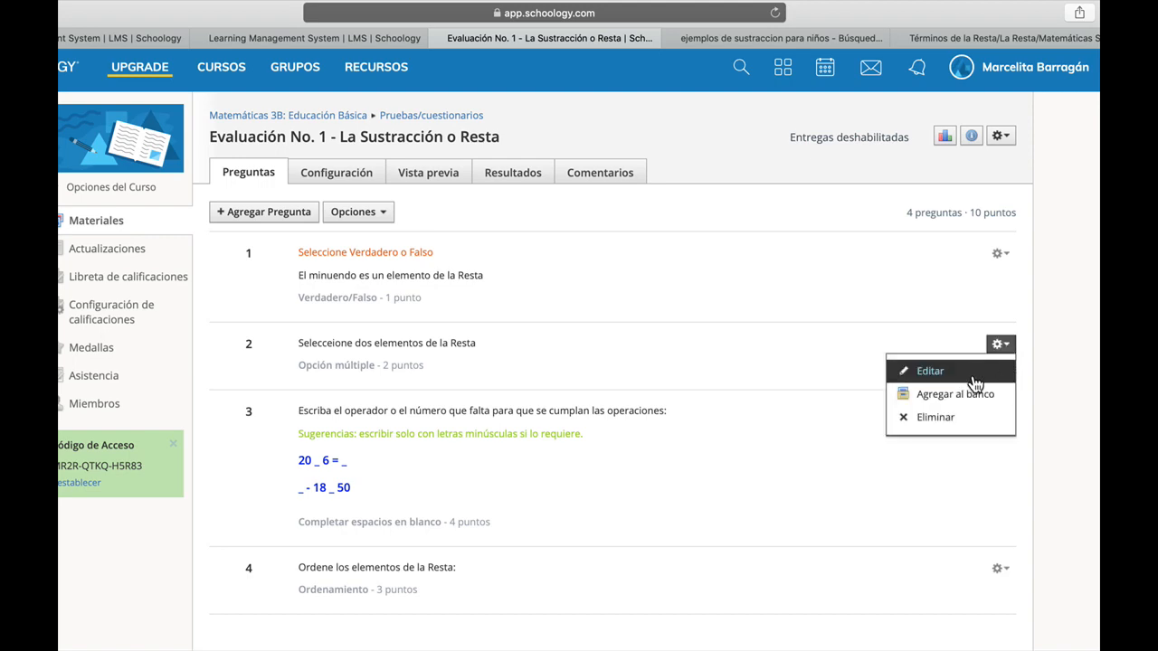
{"action": "left_click", "coordinate": [968, 375]}
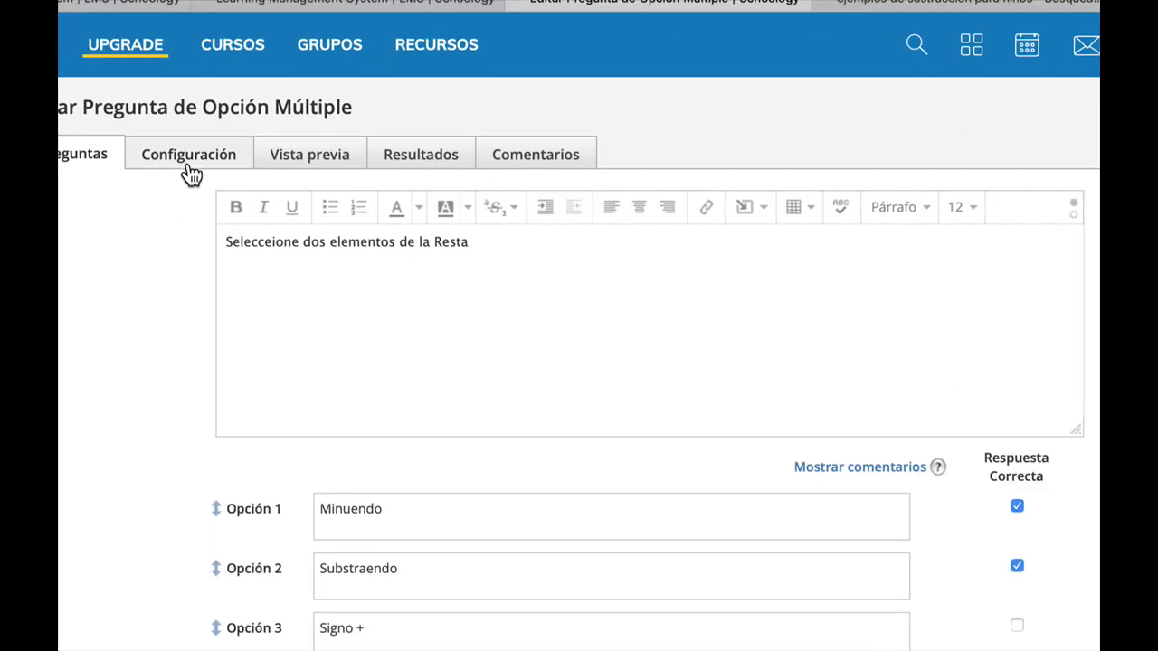
{"action": "left_click", "coordinate": [272, 242]}
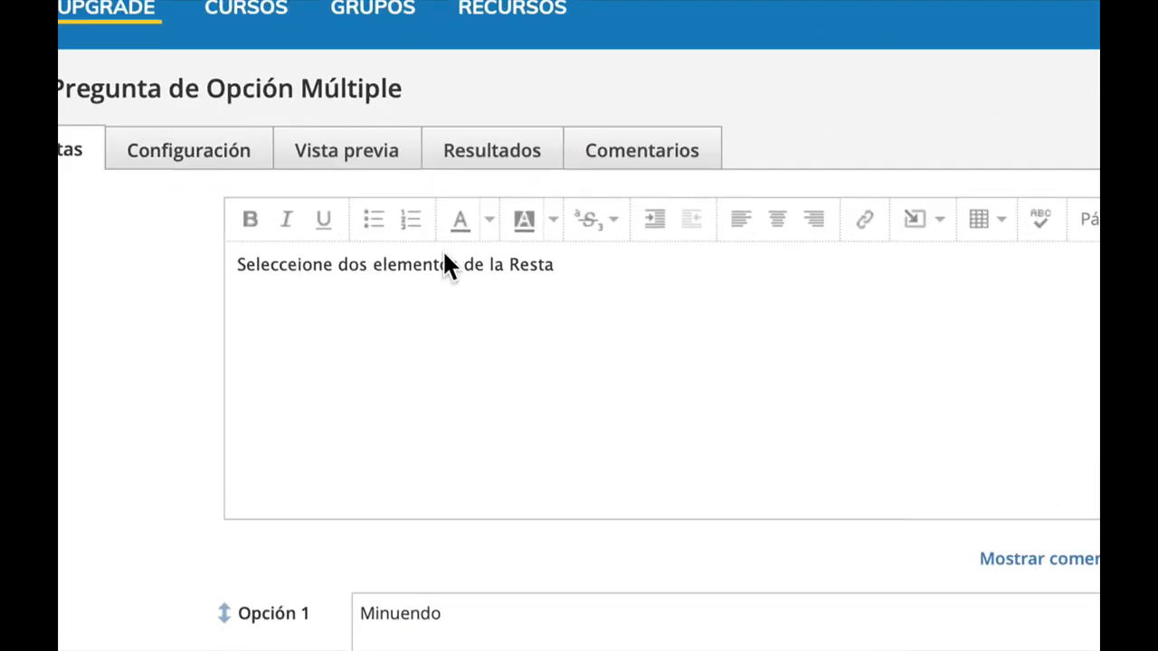
{"action": "key", "text": "Right"}
{"action": "key", "text": "BackSpace"}
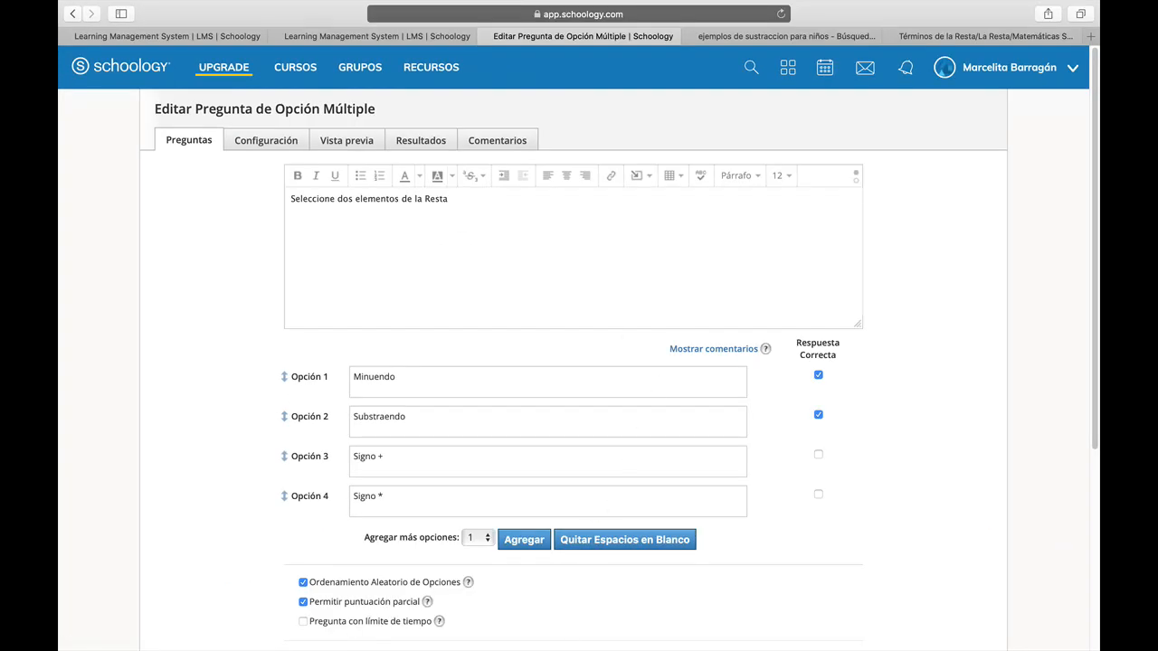
{"action": "scroll", "coordinate": [634, 380], "scroll_direction": "down", "scroll_amount": 5}
{"action": "left_click", "coordinate": [544, 503]}
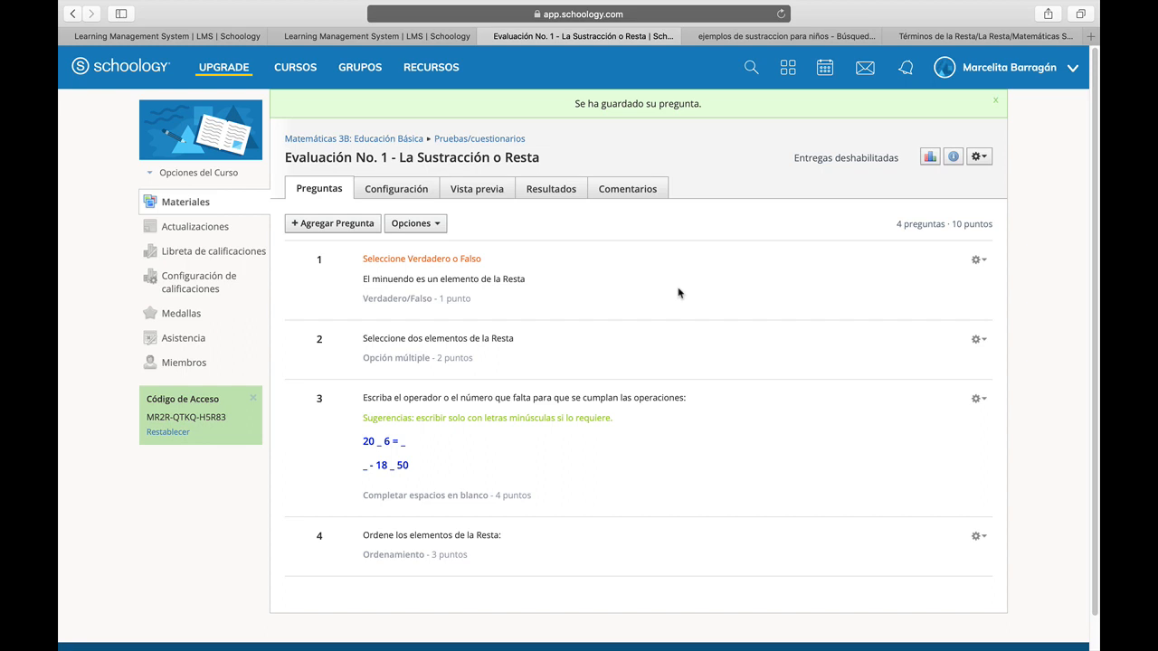
Attach the image sumas-y-restas.jpg from Descargas to the quiz instructions in the quiz settings.
{"action": "left_click", "coordinate": [409, 187]}
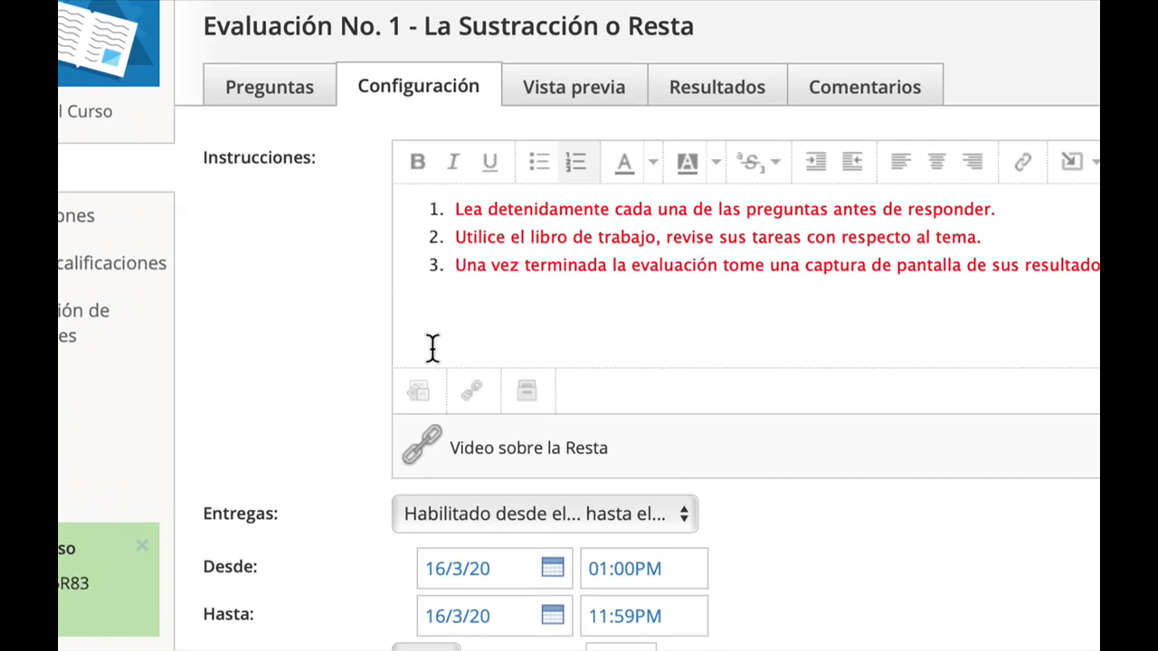
{"action": "left_click", "coordinate": [423, 406]}
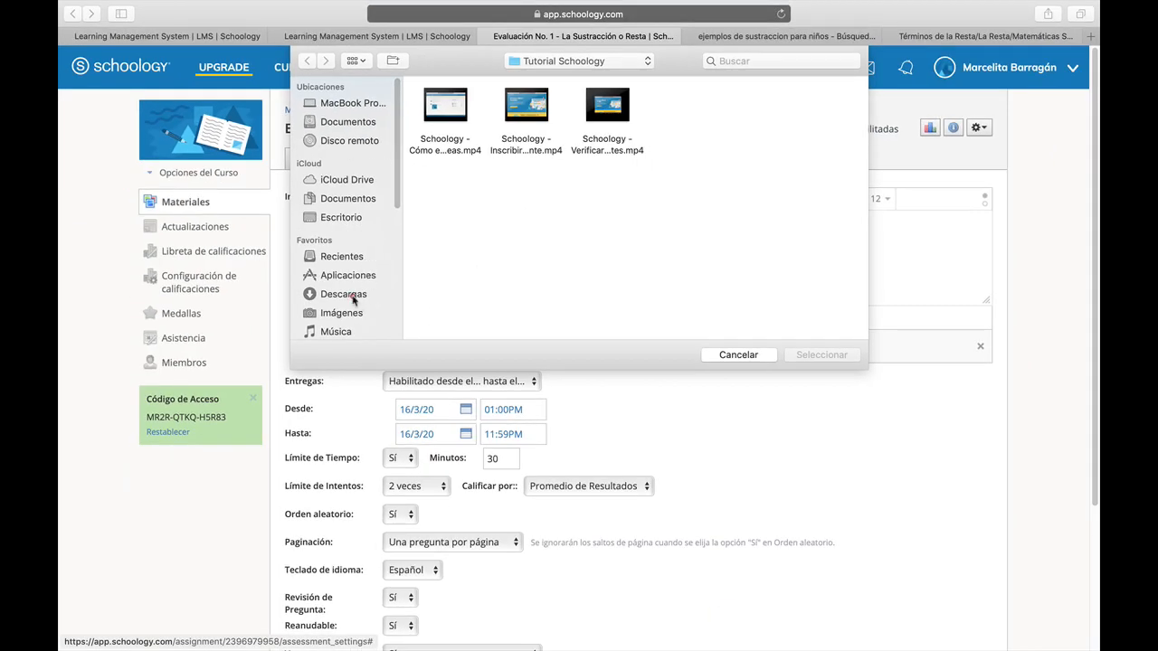
{"action": "left_click", "coordinate": [353, 300]}
{"action": "scroll", "coordinate": [778, 218], "scroll_direction": "down", "scroll_amount": 6}
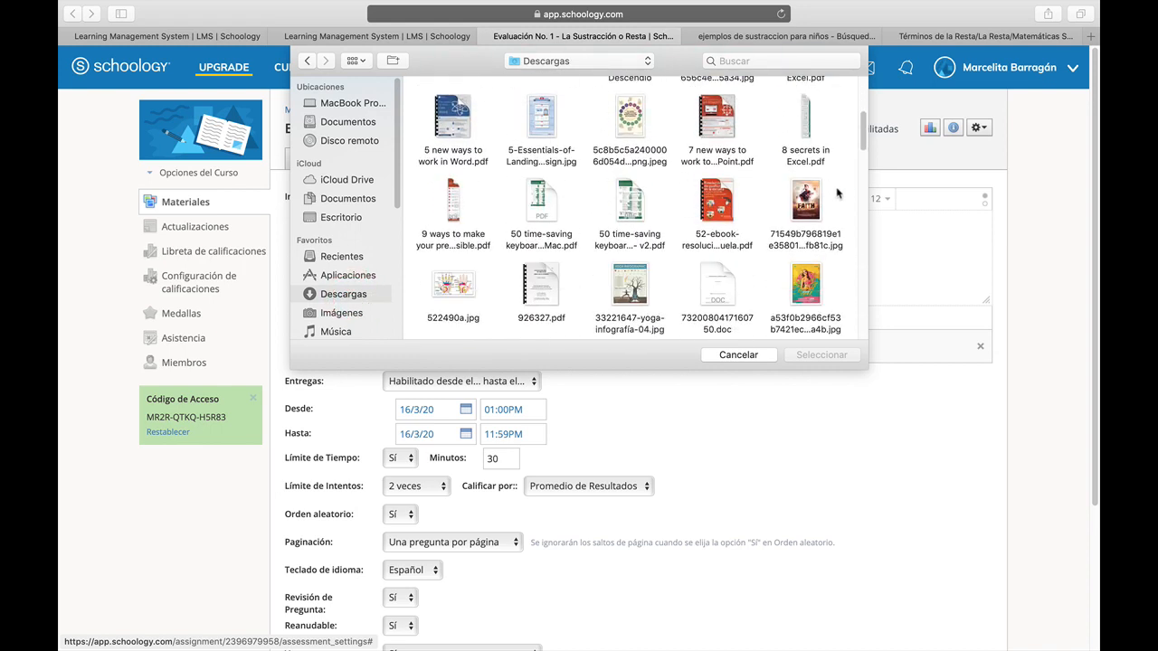
{"action": "scroll", "coordinate": [838, 191], "scroll_direction": "down", "scroll_amount": 4}
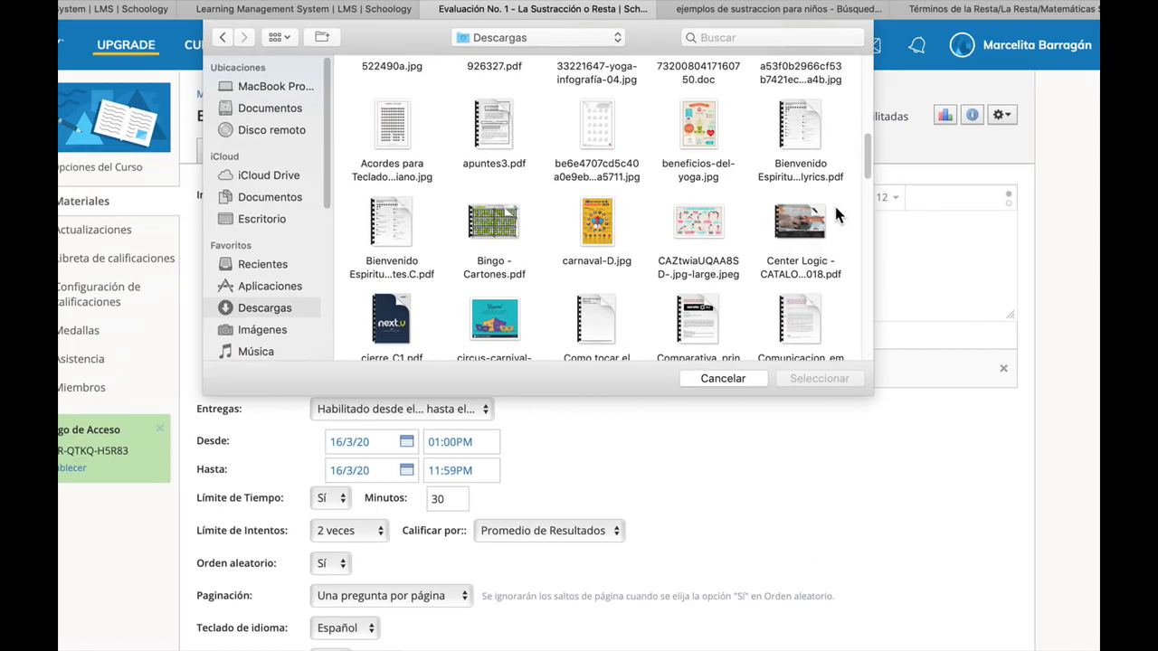
{"action": "scroll", "coordinate": [834, 204], "scroll_direction": "down", "scroll_amount": 5}
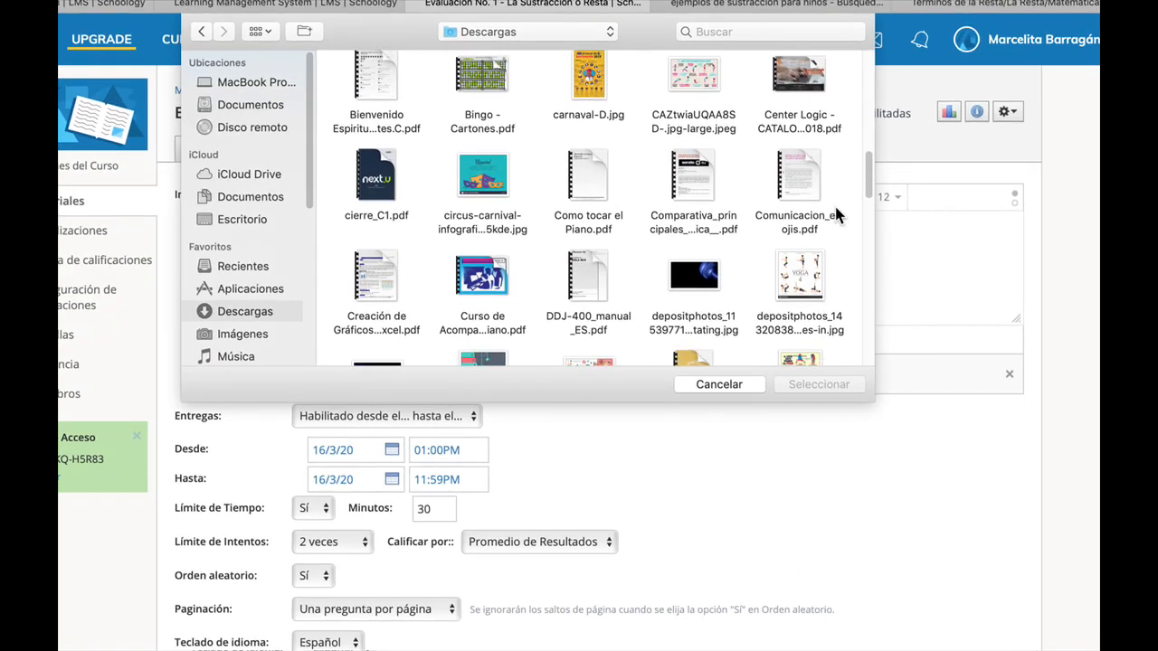
{"action": "scroll", "coordinate": [836, 213], "scroll_direction": "down", "scroll_amount": 4}
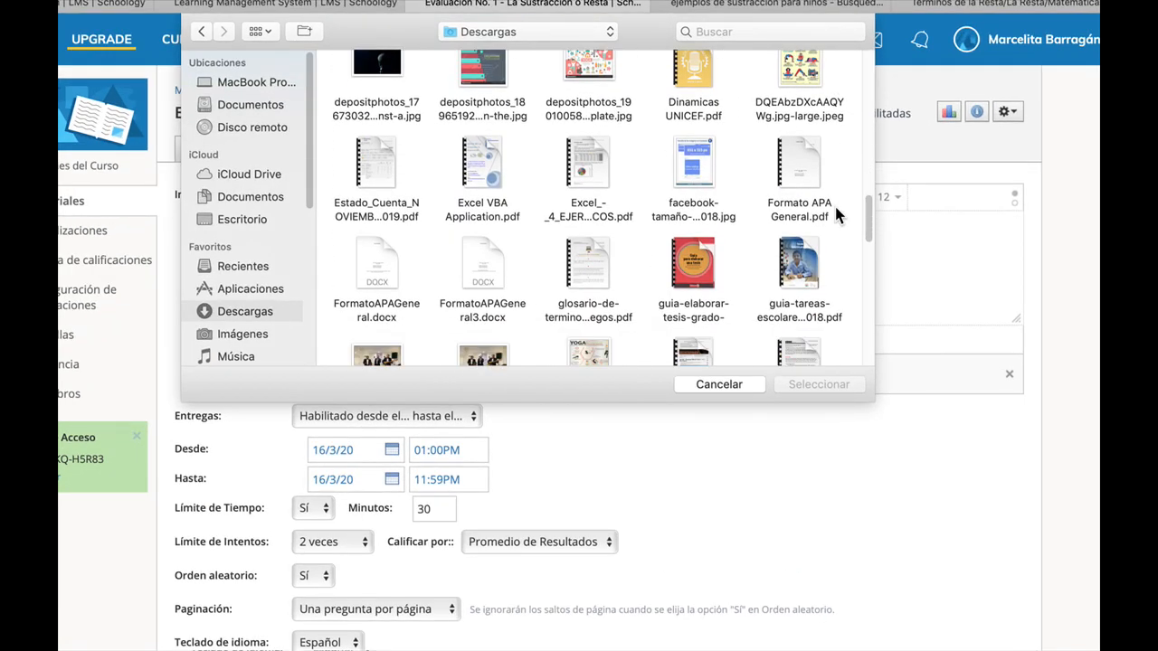
{"action": "scroll", "coordinate": [836, 215], "scroll_direction": "down", "scroll_amount": 8}
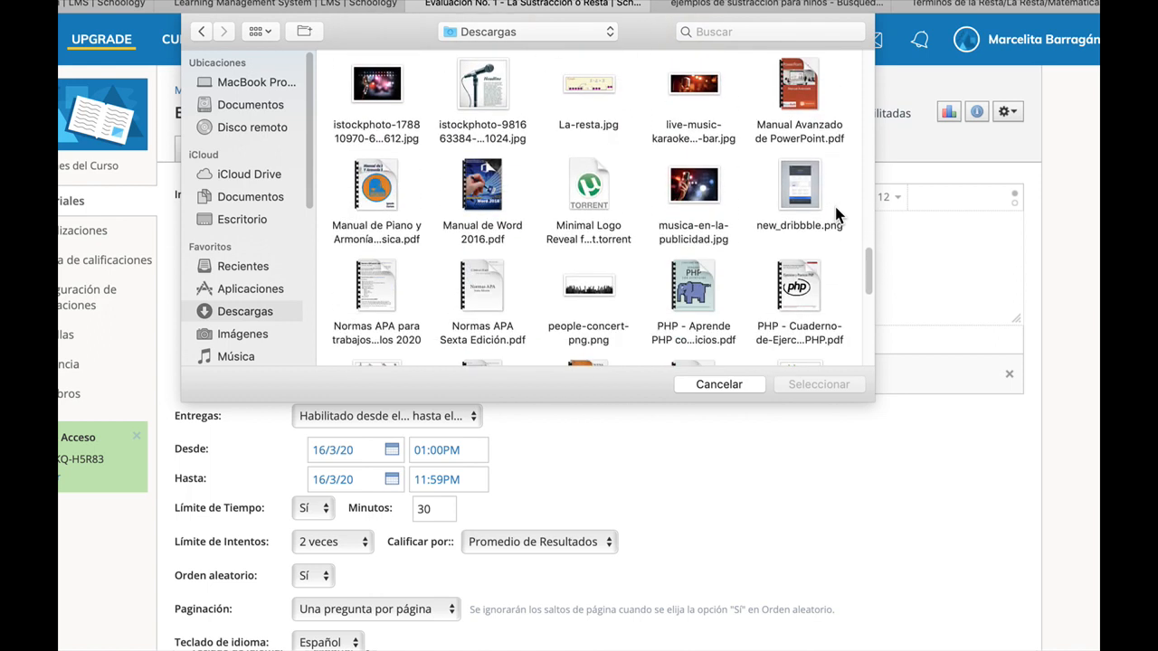
{"action": "scroll", "coordinate": [836, 214], "scroll_direction": "down", "scroll_amount": 5}
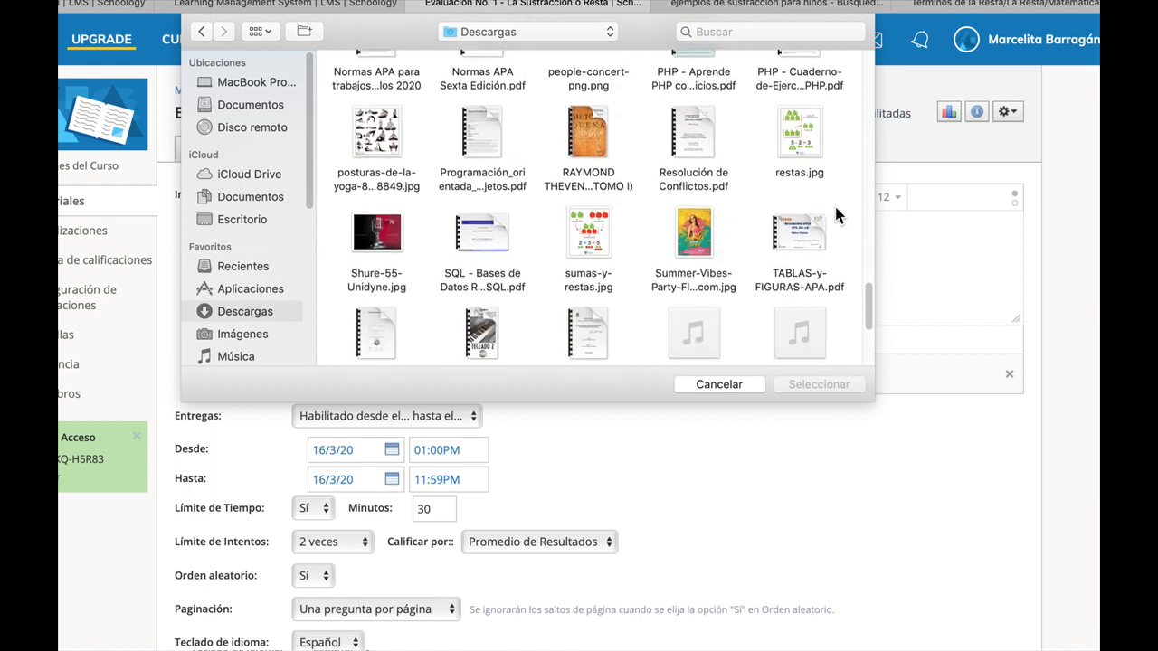
{"action": "left_click", "coordinate": [596, 254]}
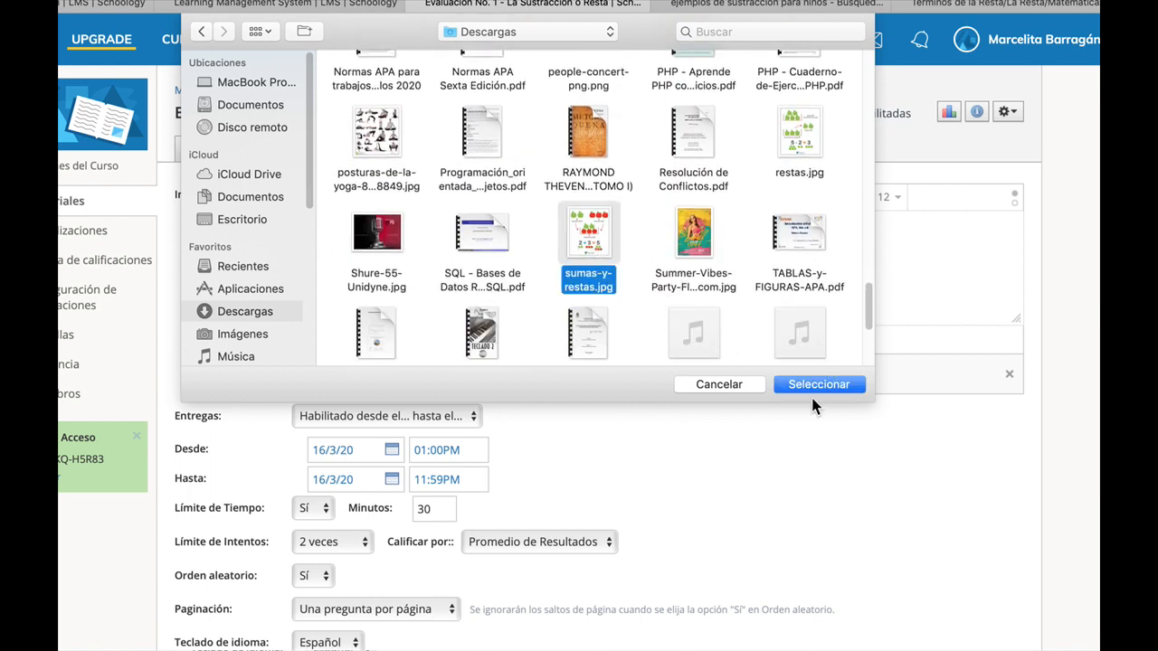
{"action": "left_click", "coordinate": [819, 384]}
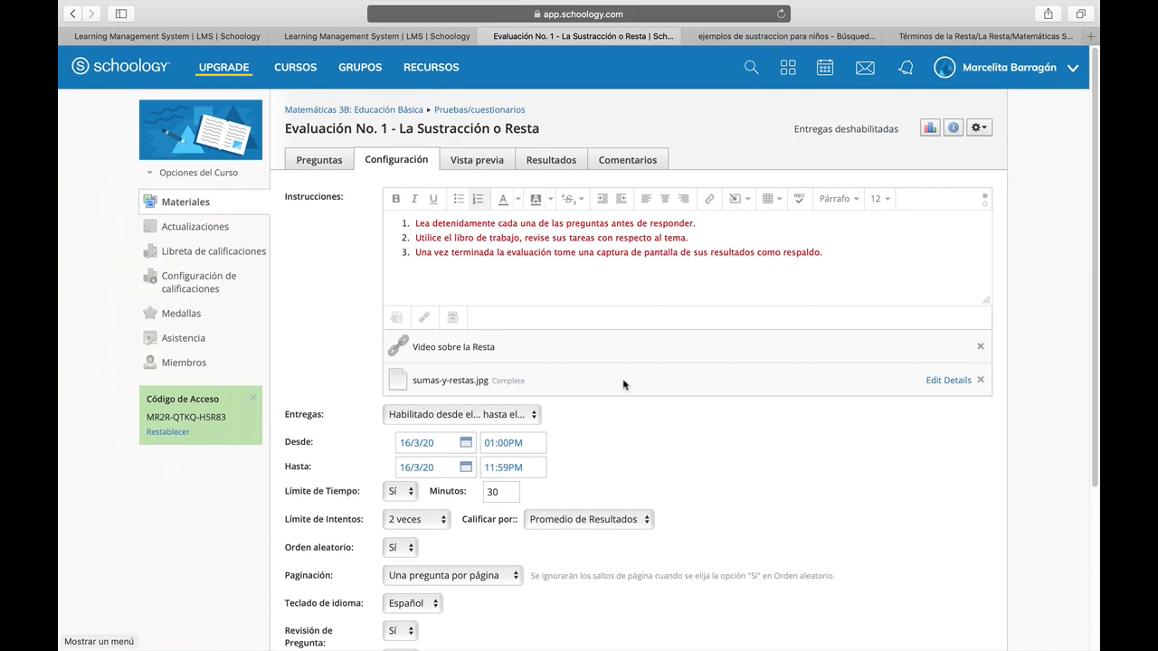
{"action": "left_click", "coordinate": [953, 381]}
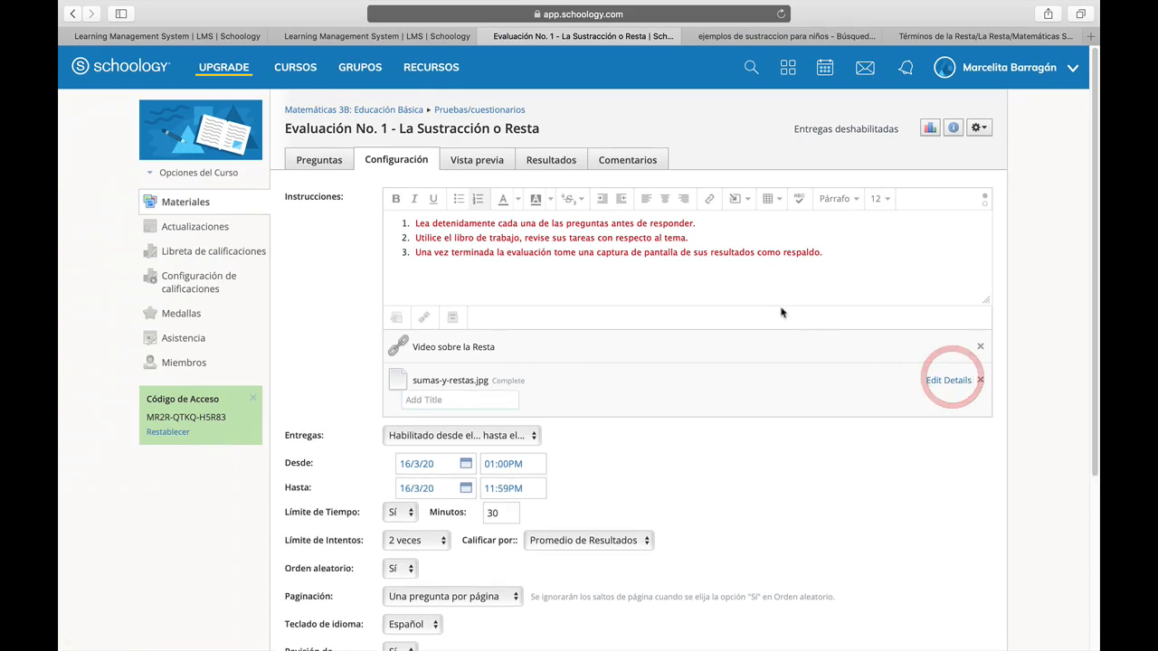
{"action": "left_click", "coordinate": [497, 380]}
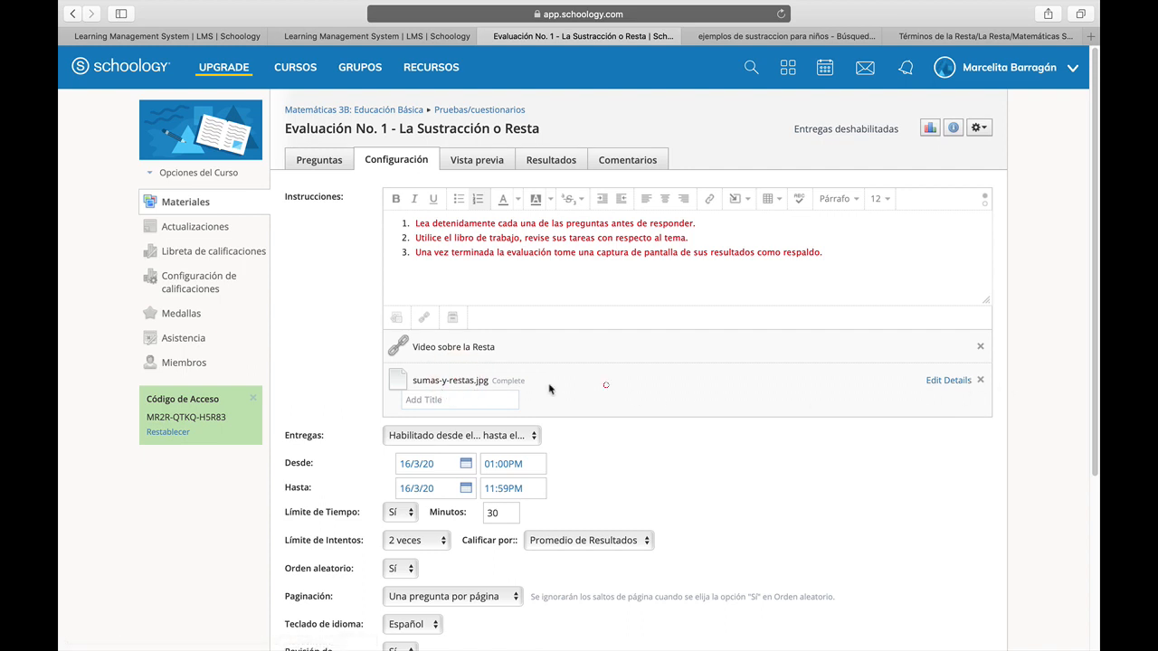
{"action": "left_click", "coordinate": [425, 320]}
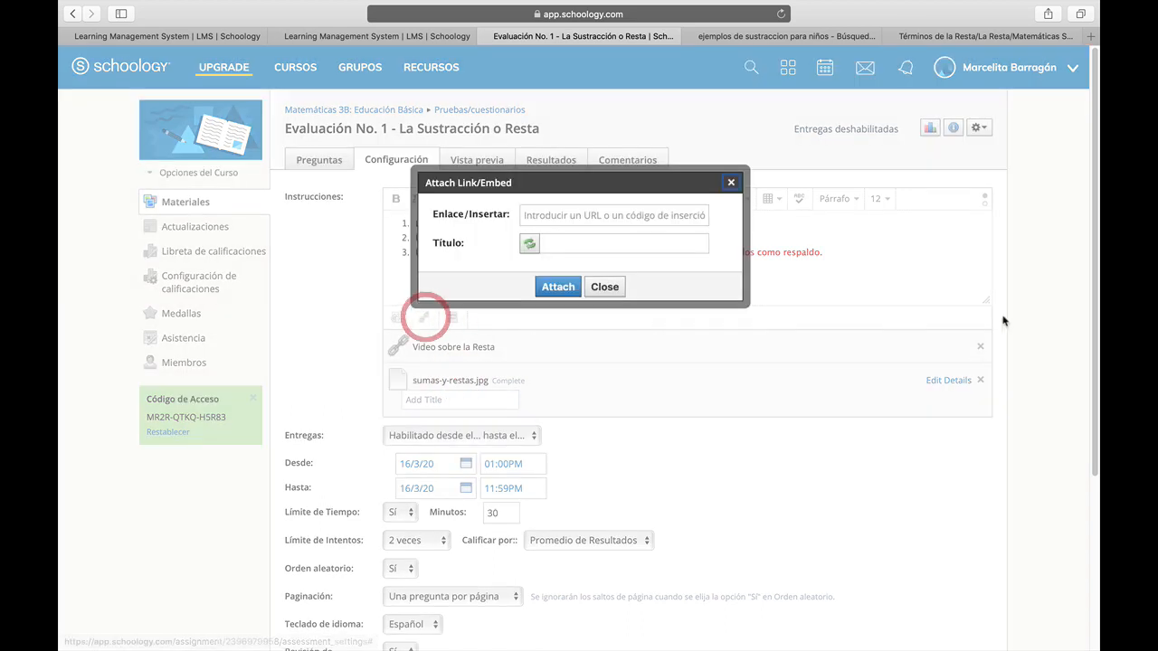
{"action": "left_click", "coordinate": [605, 287]}
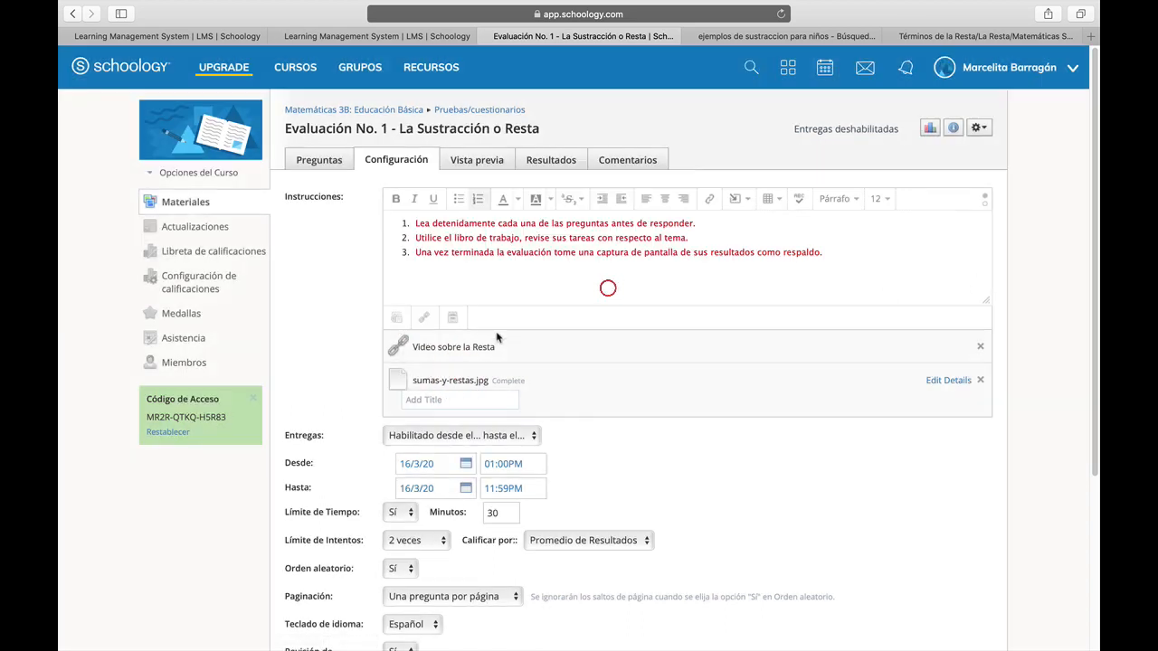
Preview the sumas-y-restas.jpg image in the file picker, then cancel the file selection.
{"action": "left_click", "coordinate": [394, 319]}
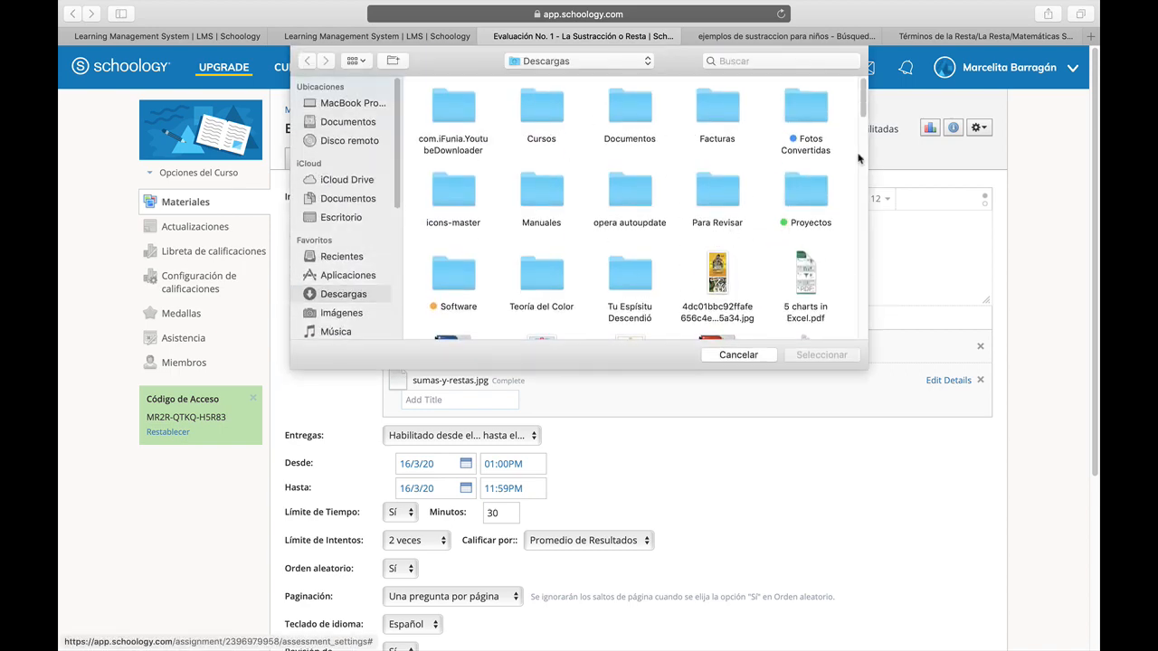
{"action": "scroll", "coordinate": [846, 177], "scroll_direction": "down", "scroll_amount": 10}
{"action": "scroll", "coordinate": [846, 177], "scroll_direction": "down", "scroll_amount": 5}
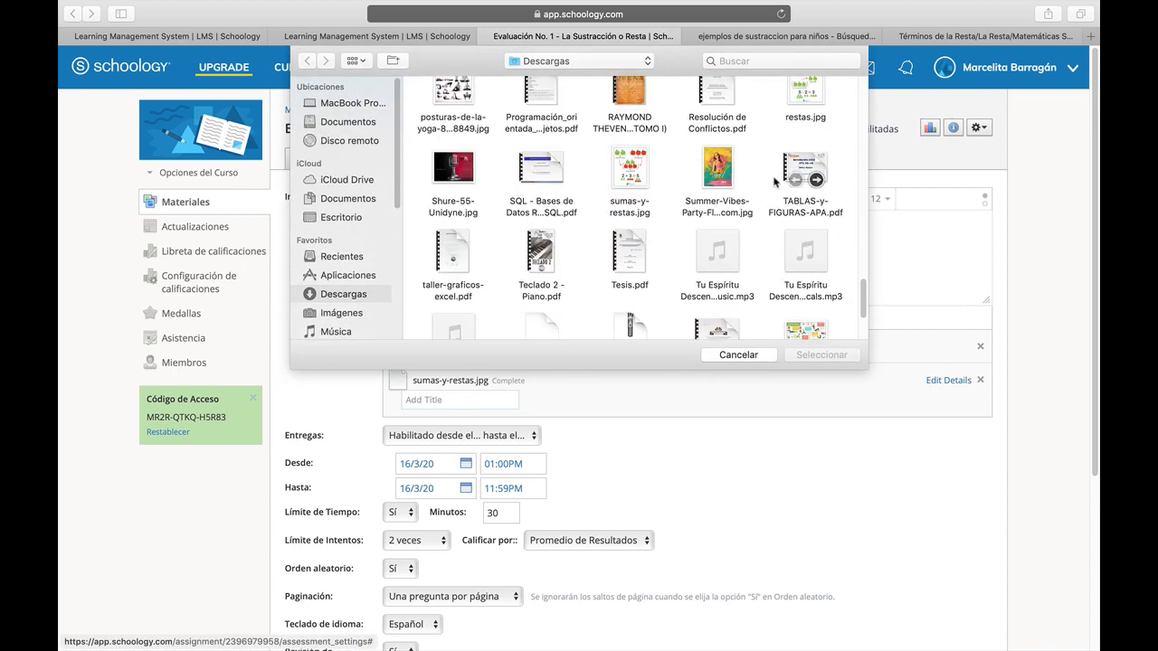
{"action": "left_click", "coordinate": [638, 167]}
{"action": "key", "text": "space"}
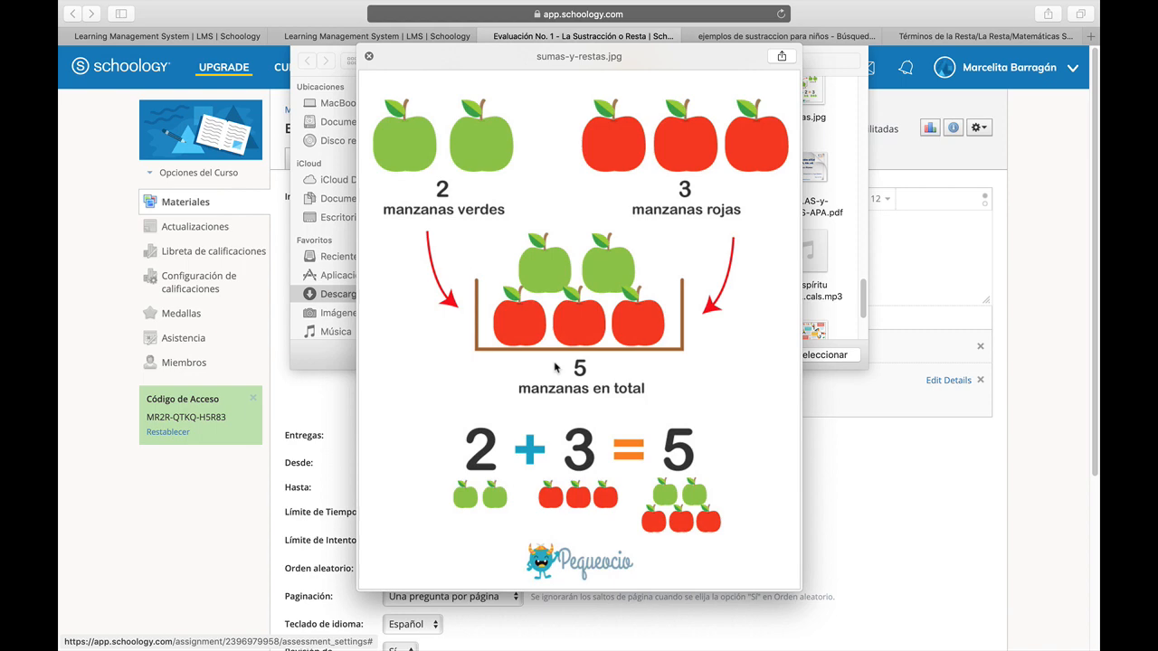
{"action": "key", "text": "space"}
{"action": "left_click", "coordinate": [742, 354]}
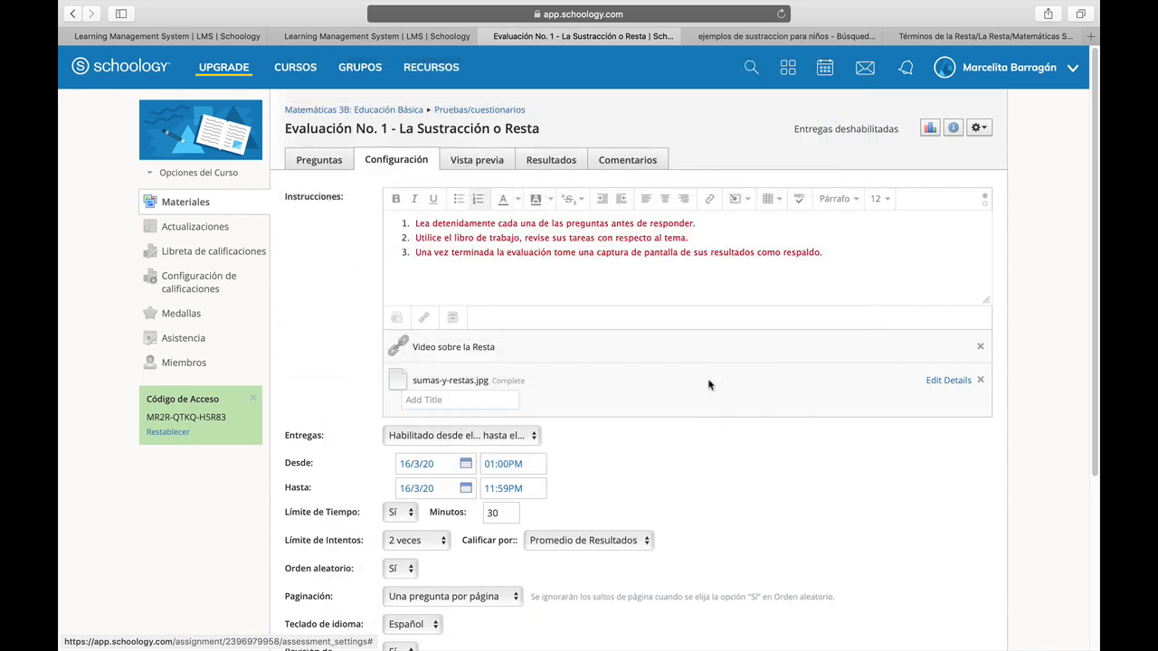
Open the quiz's edit dialog from the course materials page and check its due date calendar, cancelling without changes.
{"action": "scroll", "coordinate": [708, 385], "scroll_direction": "down", "scroll_amount": 1}
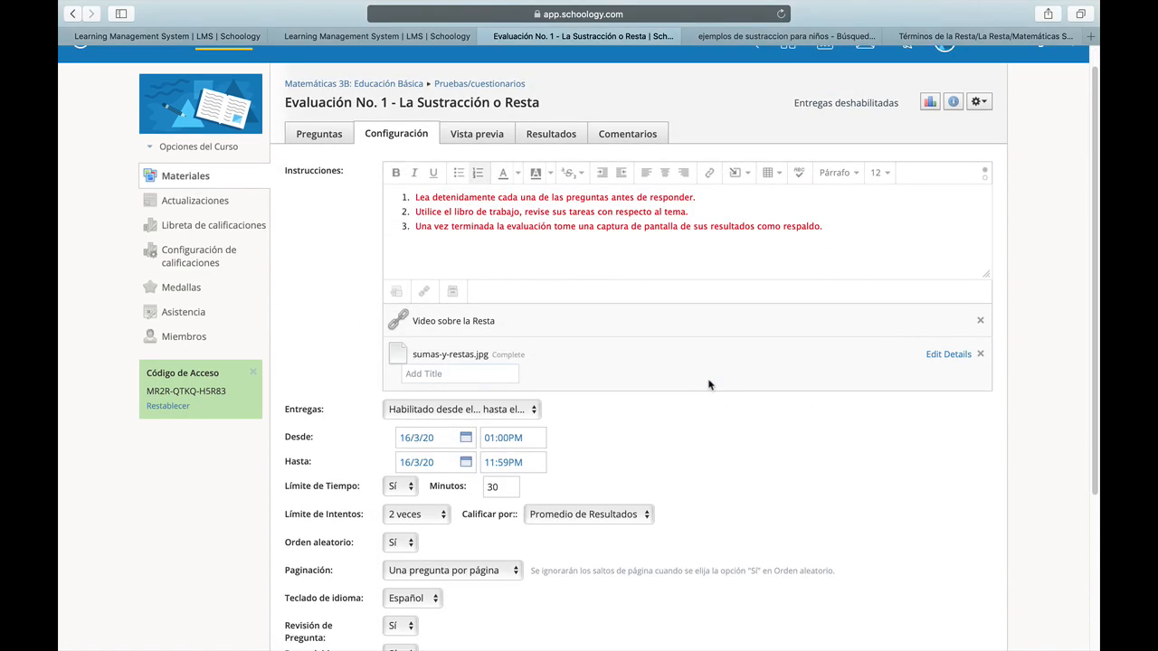
{"action": "left_click", "coordinate": [320, 133]}
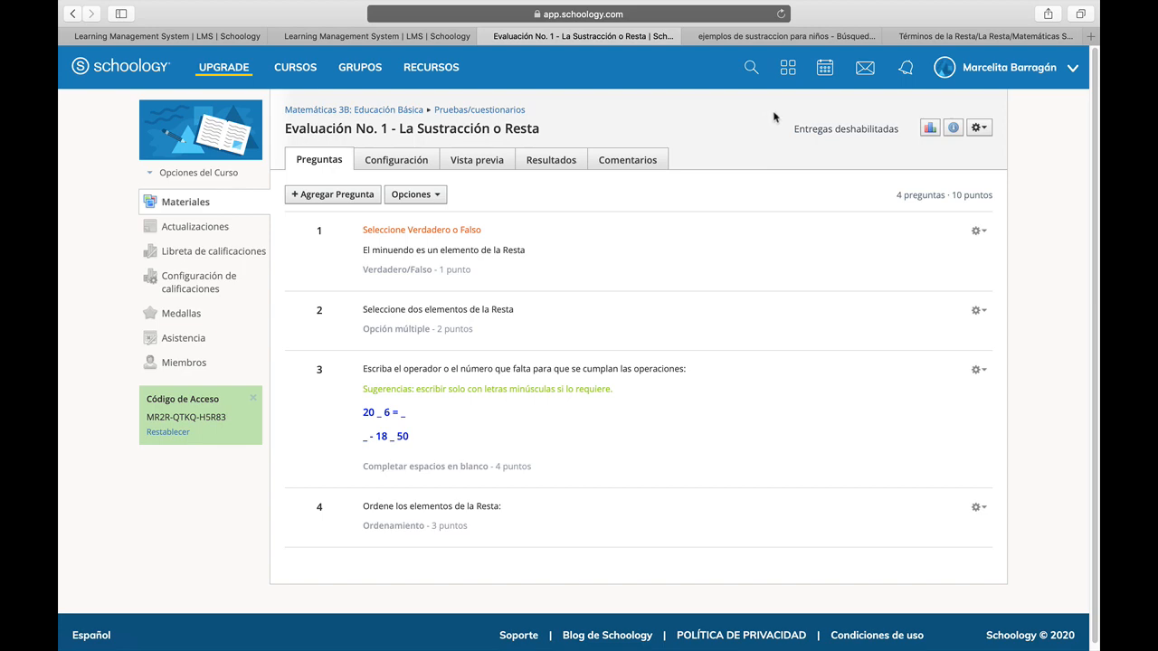
{"action": "left_click", "coordinate": [463, 110]}
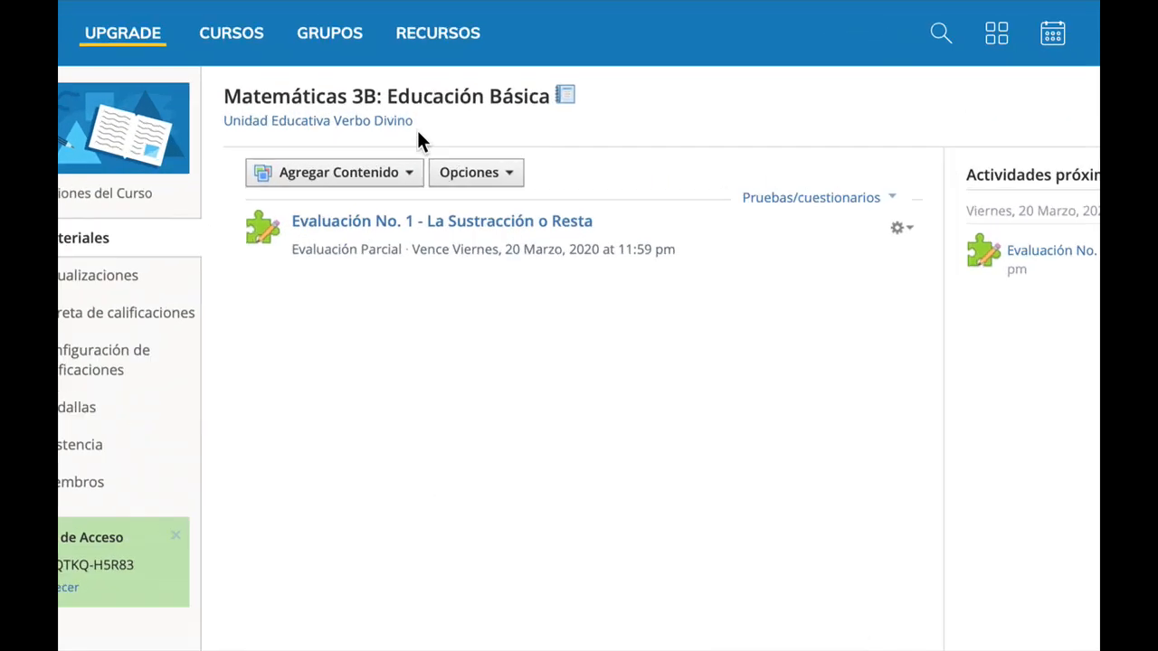
{"action": "left_click", "coordinate": [900, 229]}
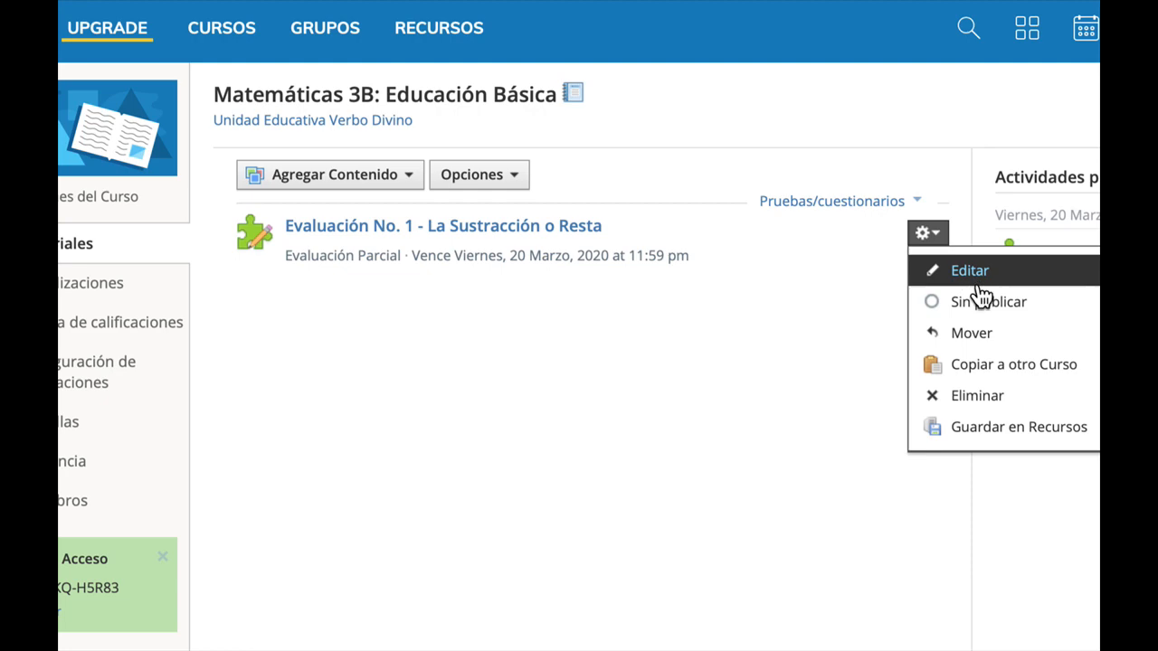
{"action": "left_click", "coordinate": [979, 284]}
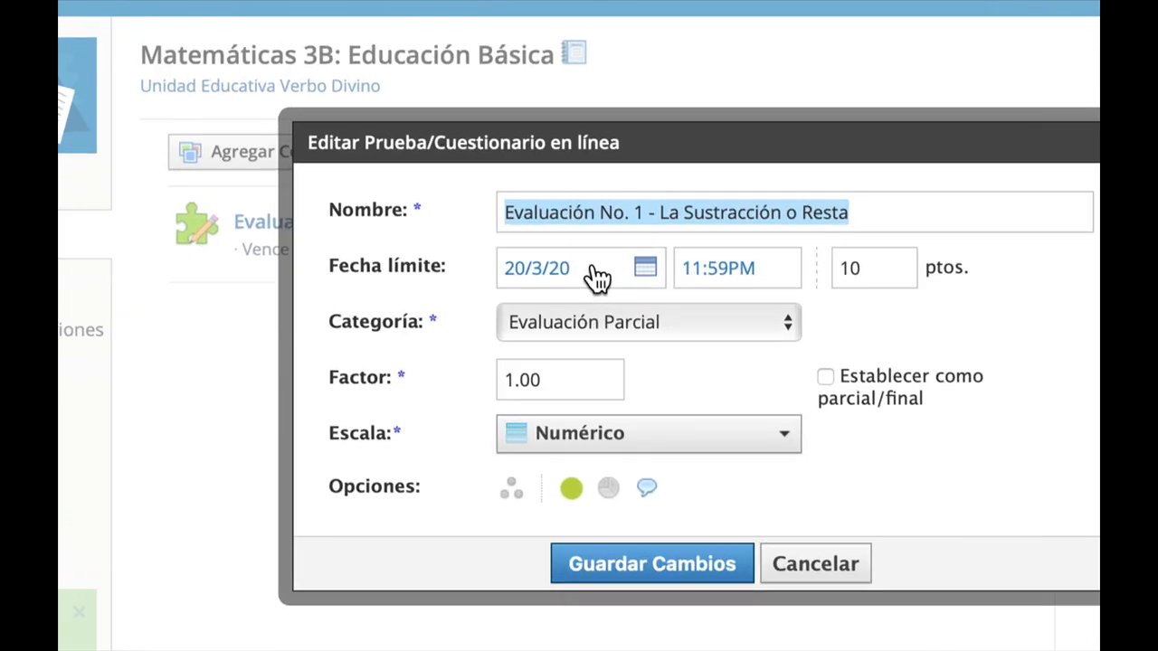
{"action": "left_click", "coordinate": [597, 278]}
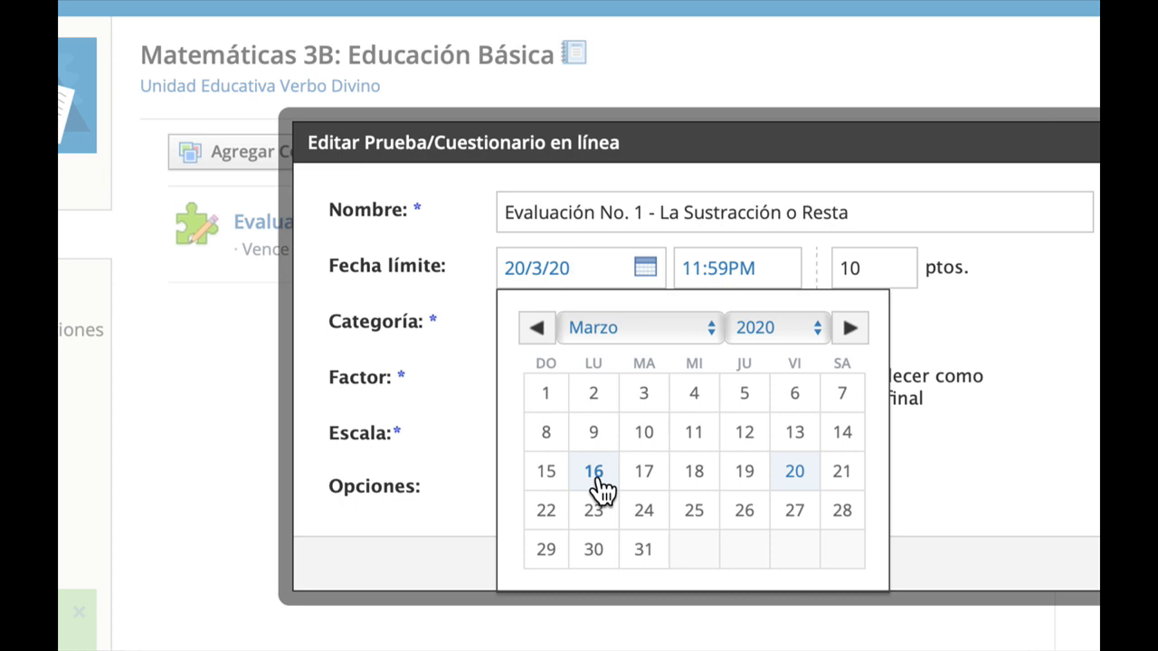
{"action": "left_click", "coordinate": [1040, 314]}
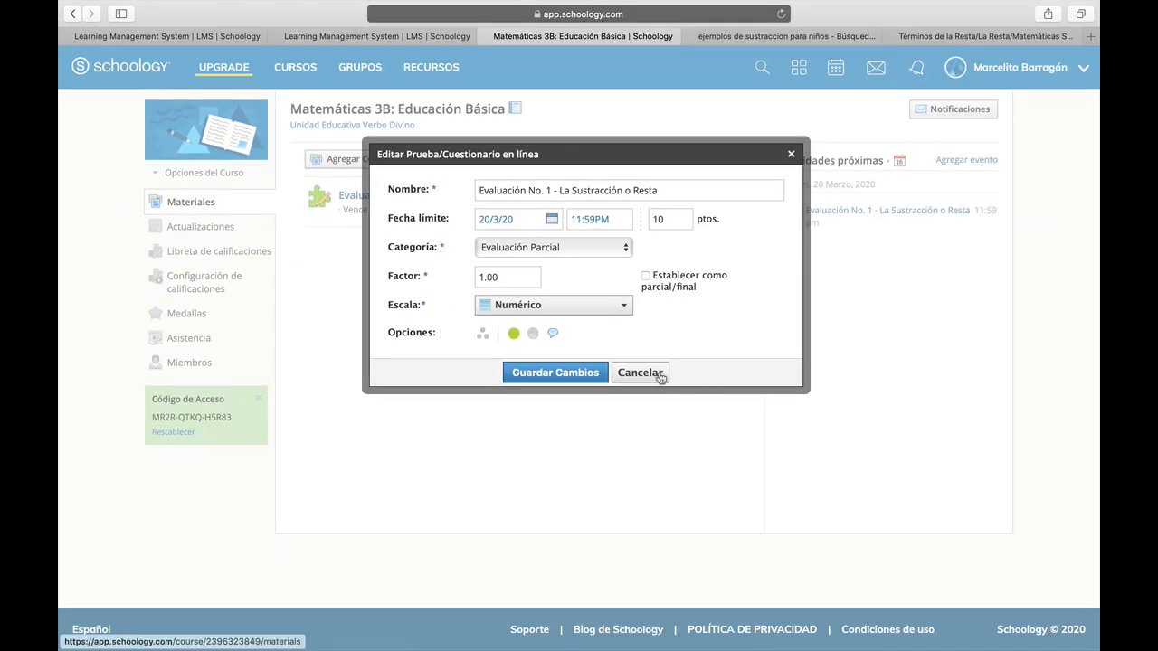
{"action": "left_click", "coordinate": [659, 376]}
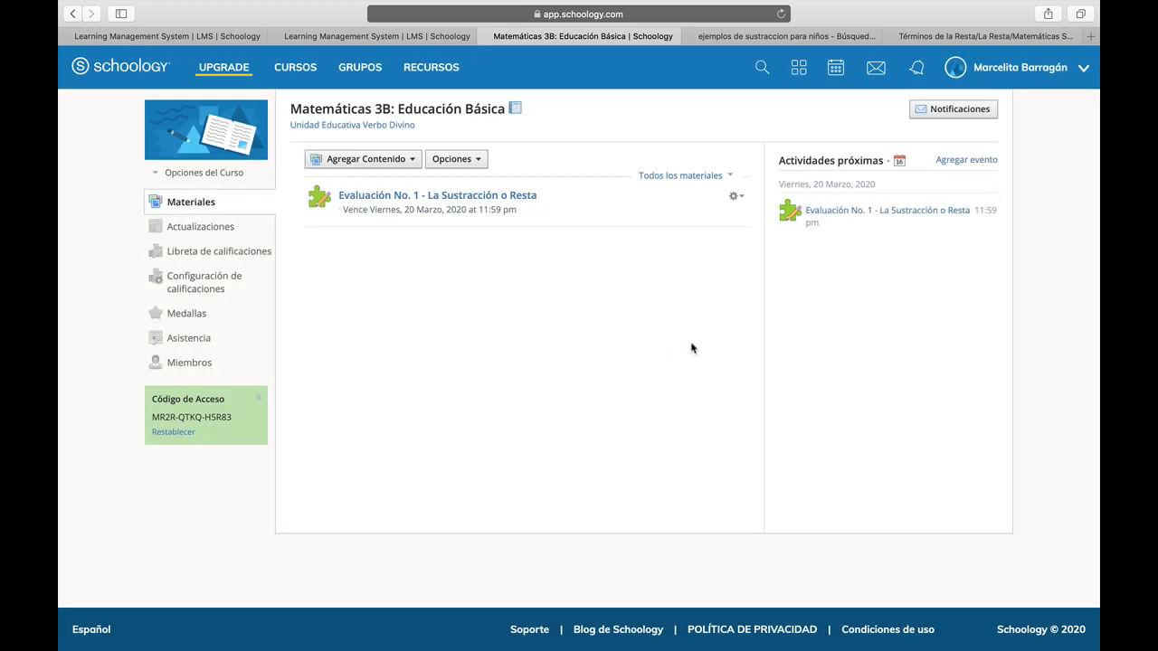